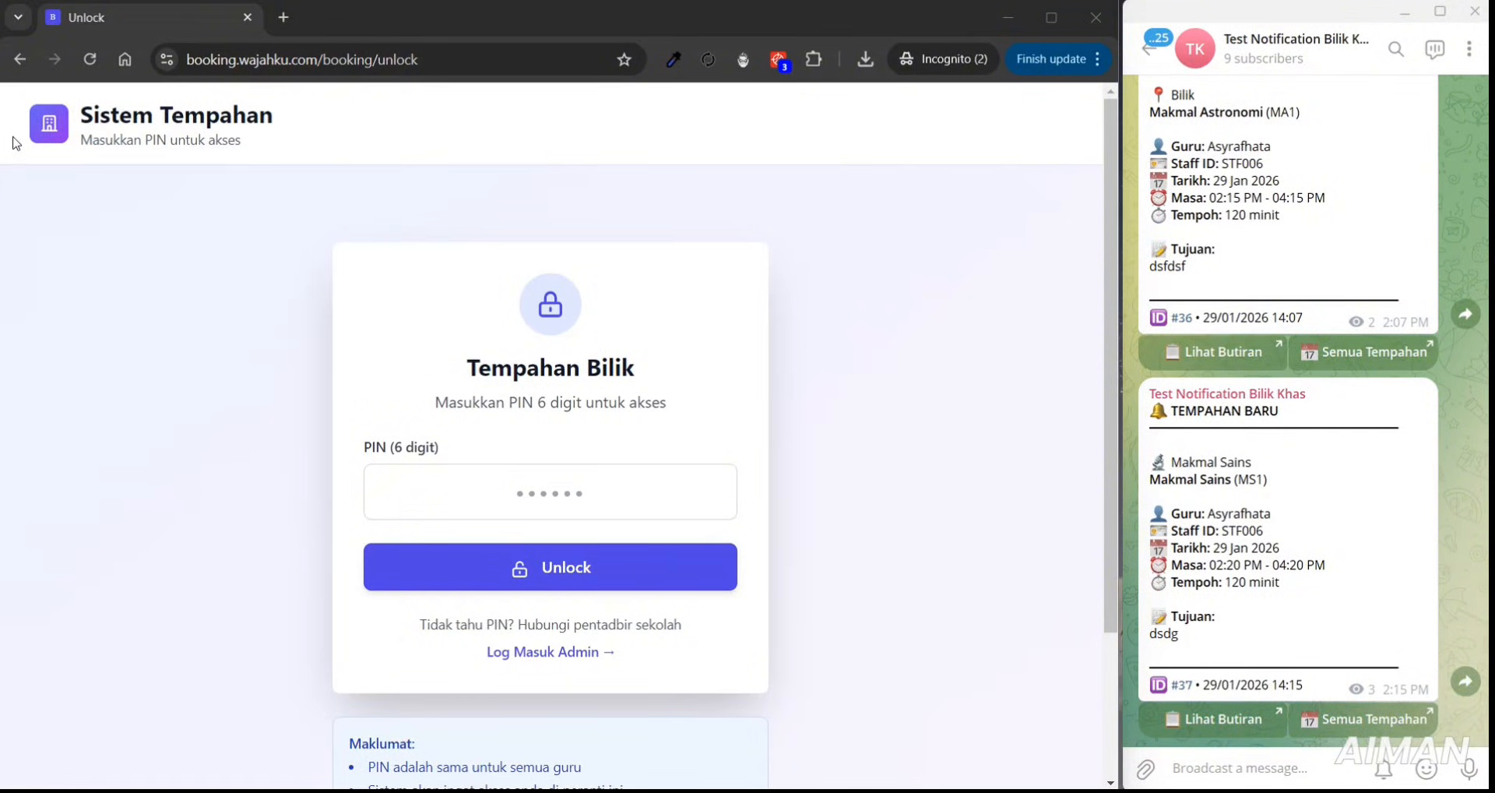
- Focus the browser and briefly highlight the Sistem Tempahan title on the PIN unlock page
click(18, 135)
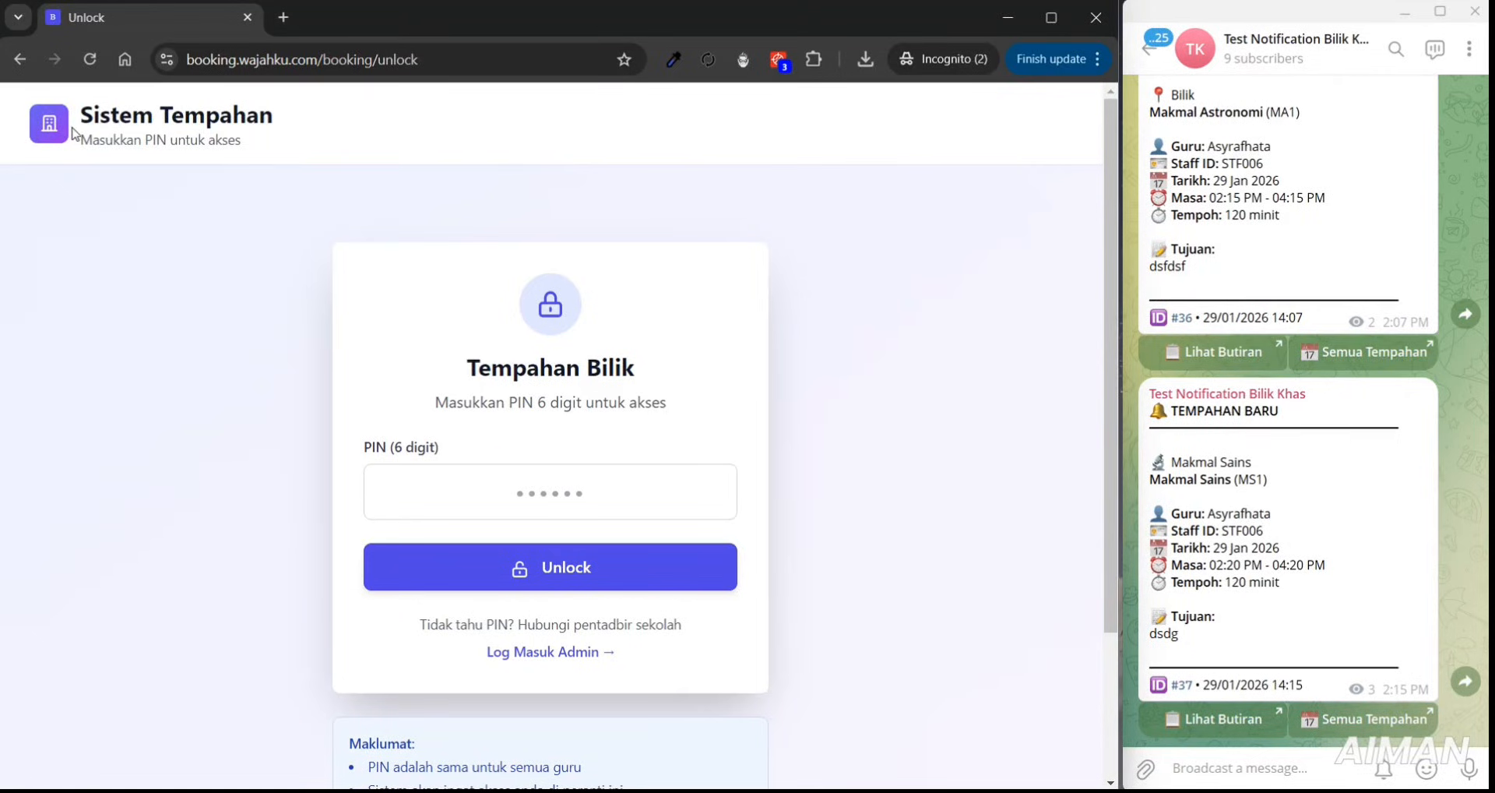
drag(80, 118, 274, 98)
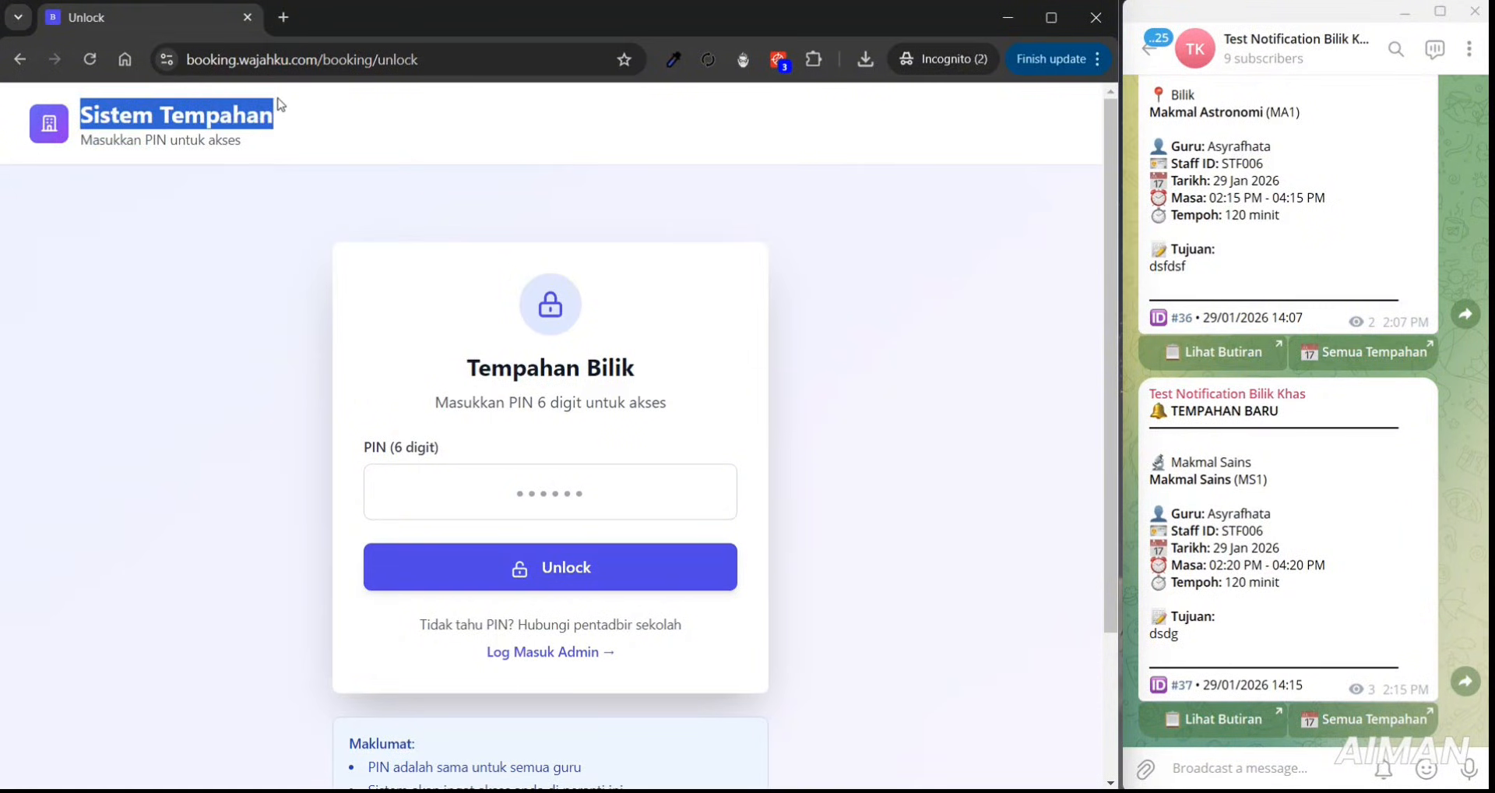
click(405, 119)
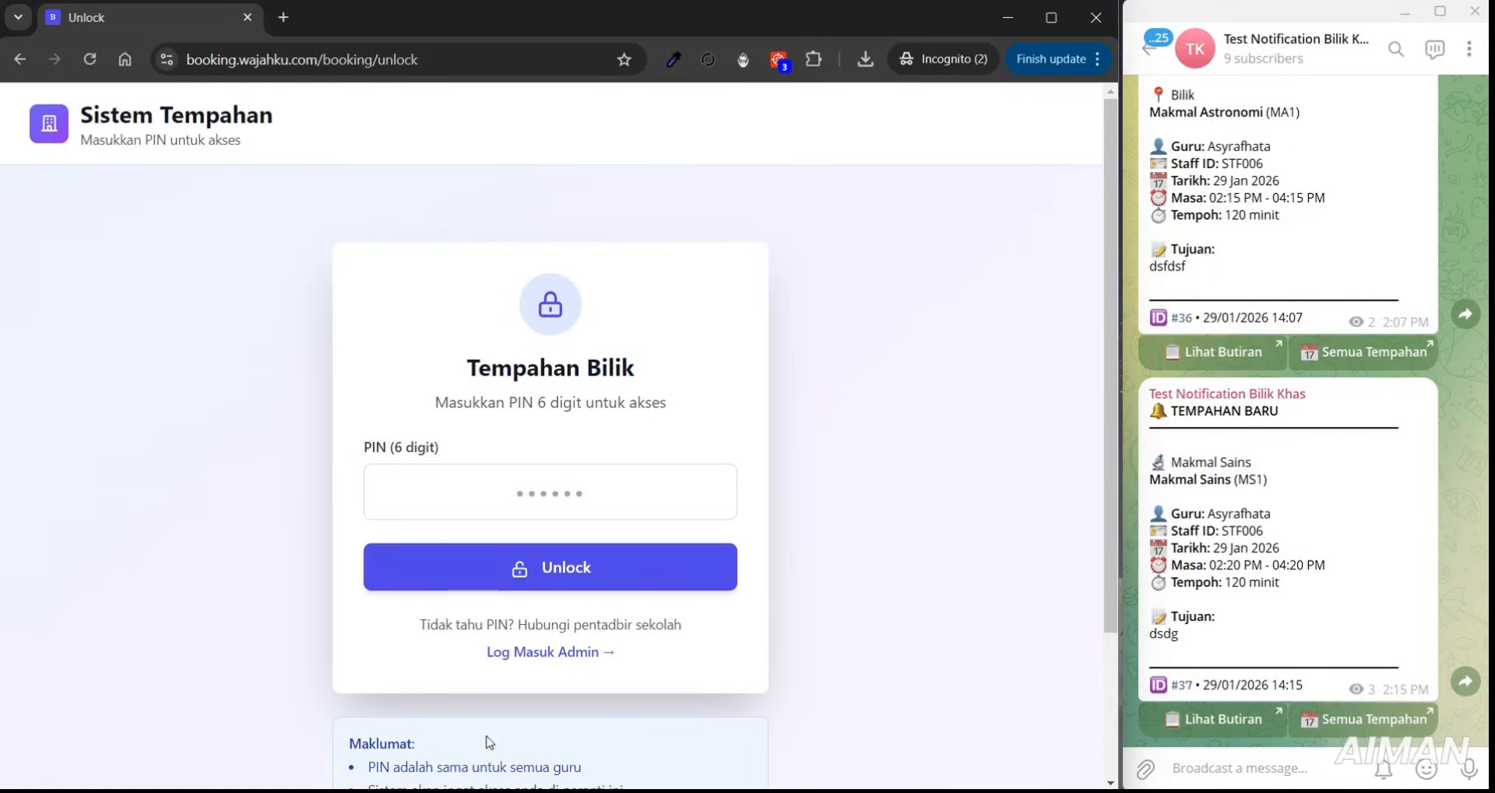
- Open the 'Log Masuk Admin' link in a new tab and switch to it
right_click(558, 660)
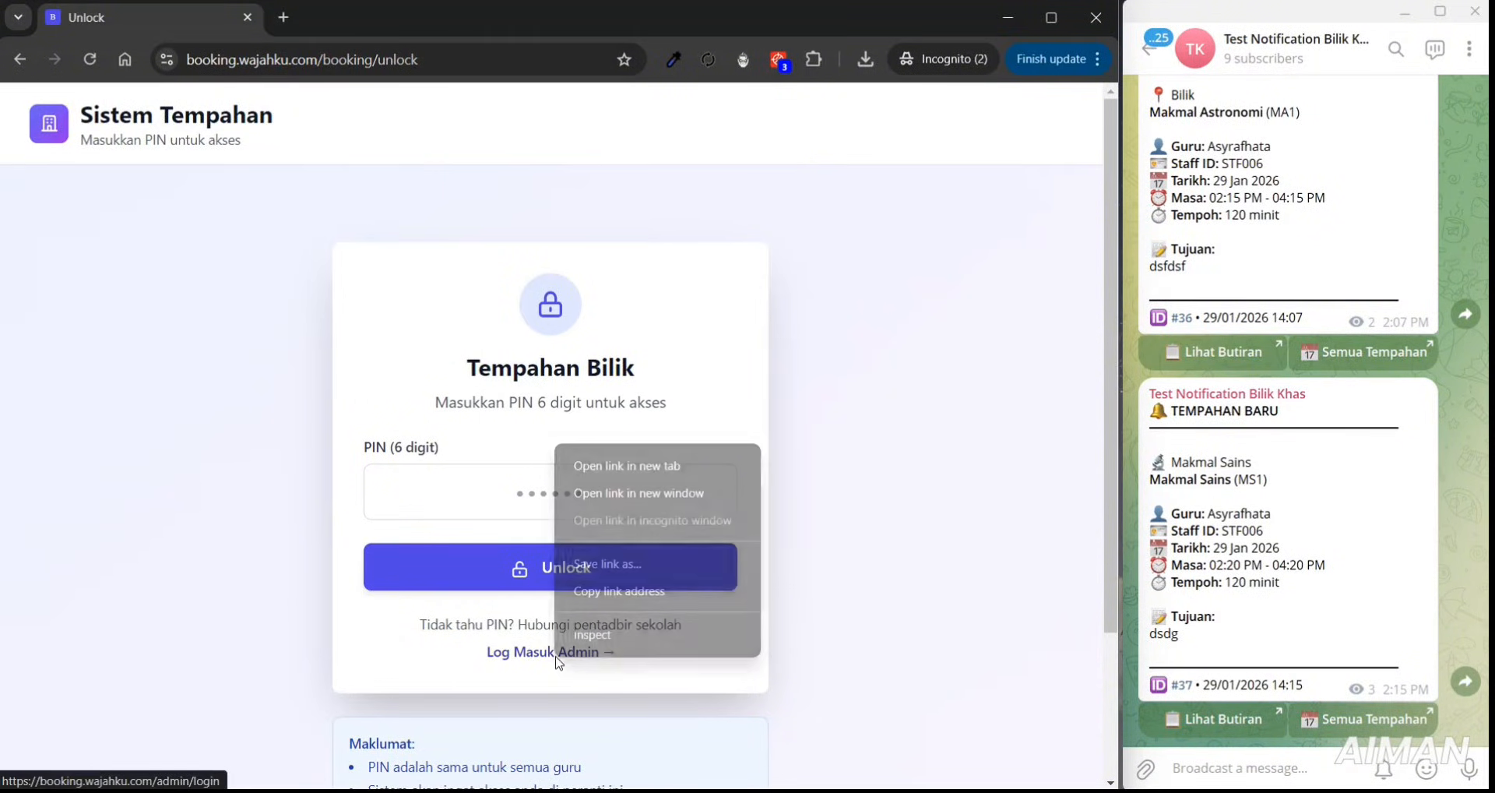
click(615, 471)
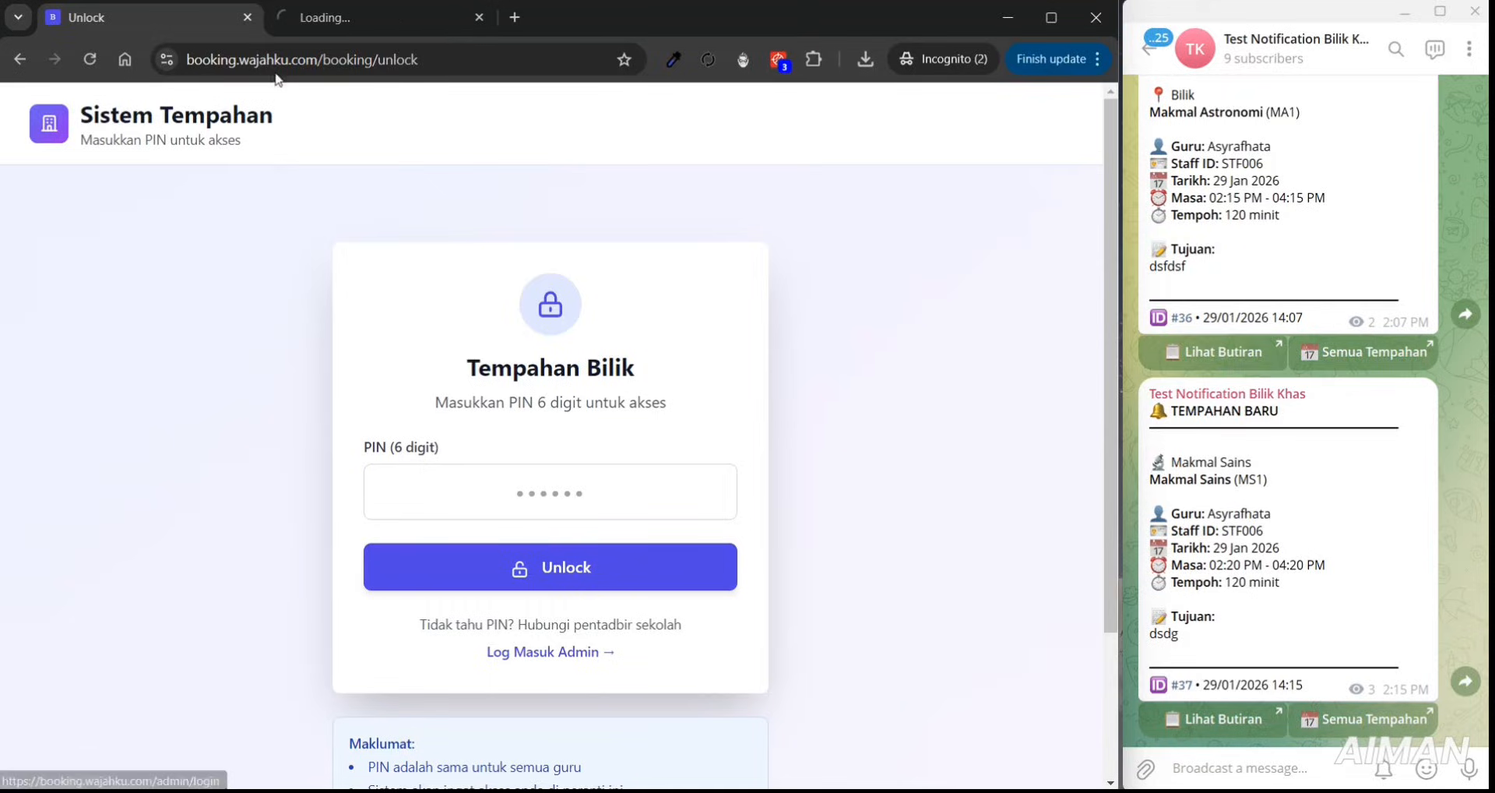
click(309, 18)
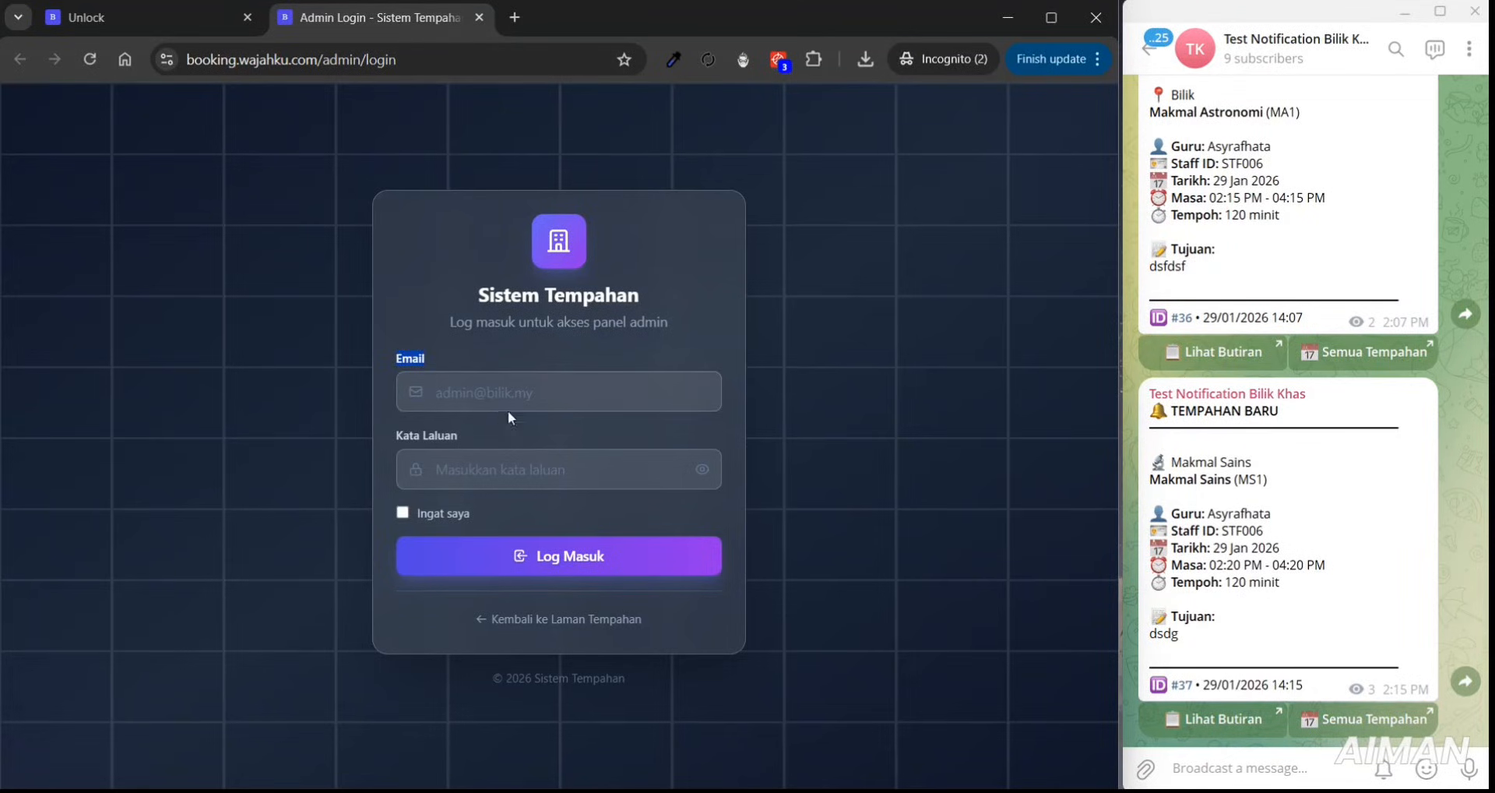
- Sign in to the admin panel with the admin e-mail and password
click(496, 378)
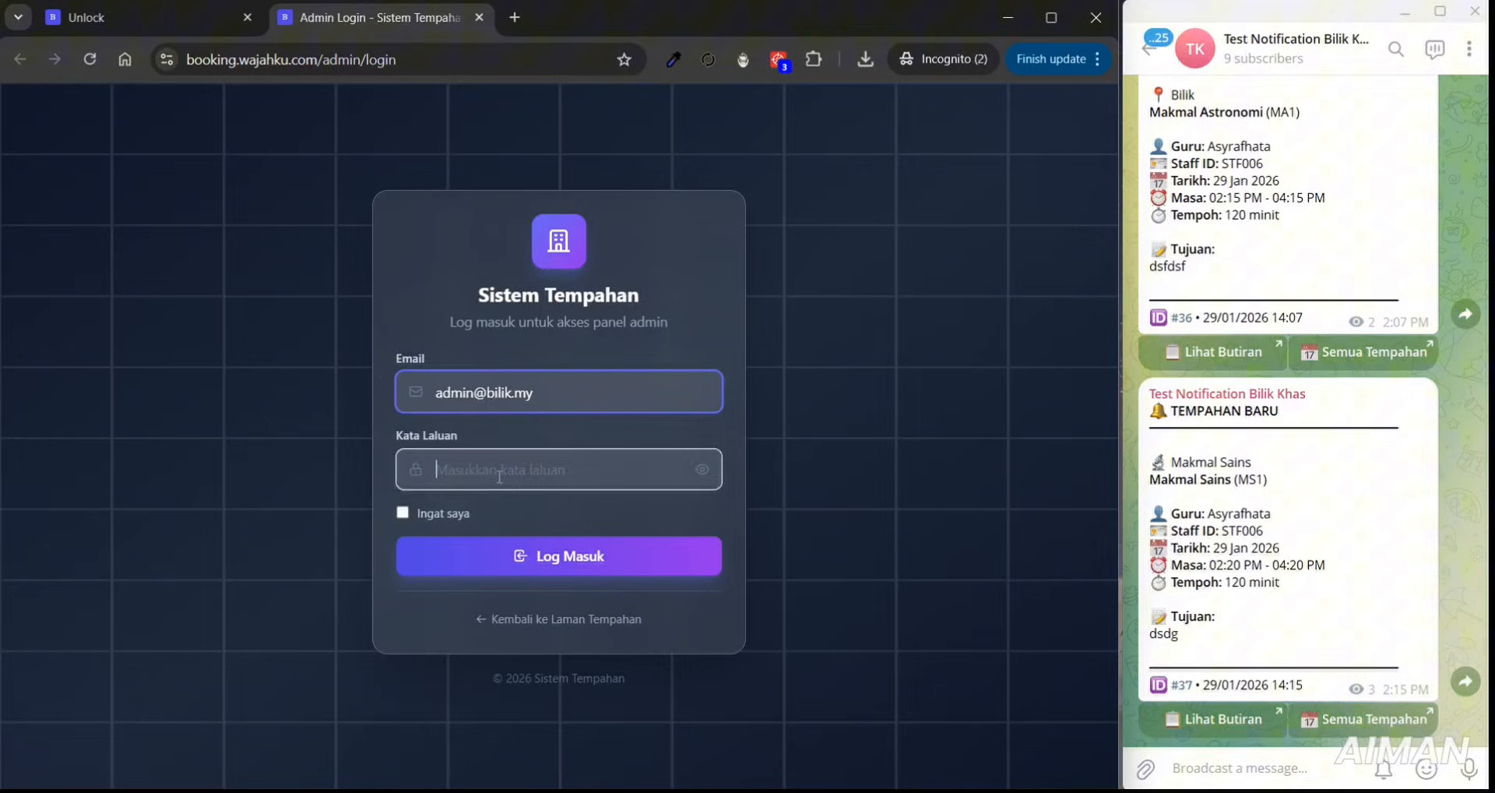
click(494, 480)
text(••••)
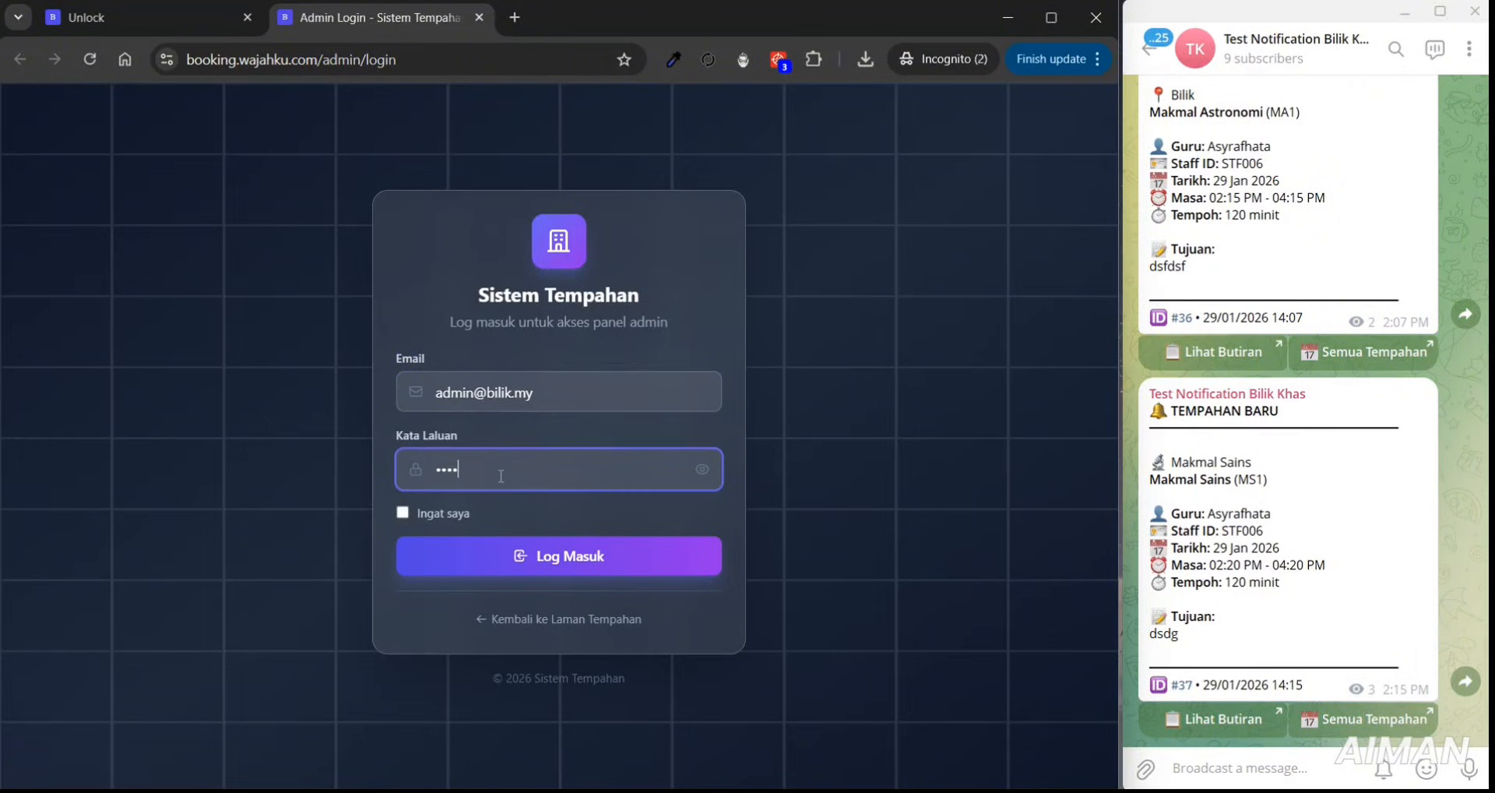
click(544, 559)
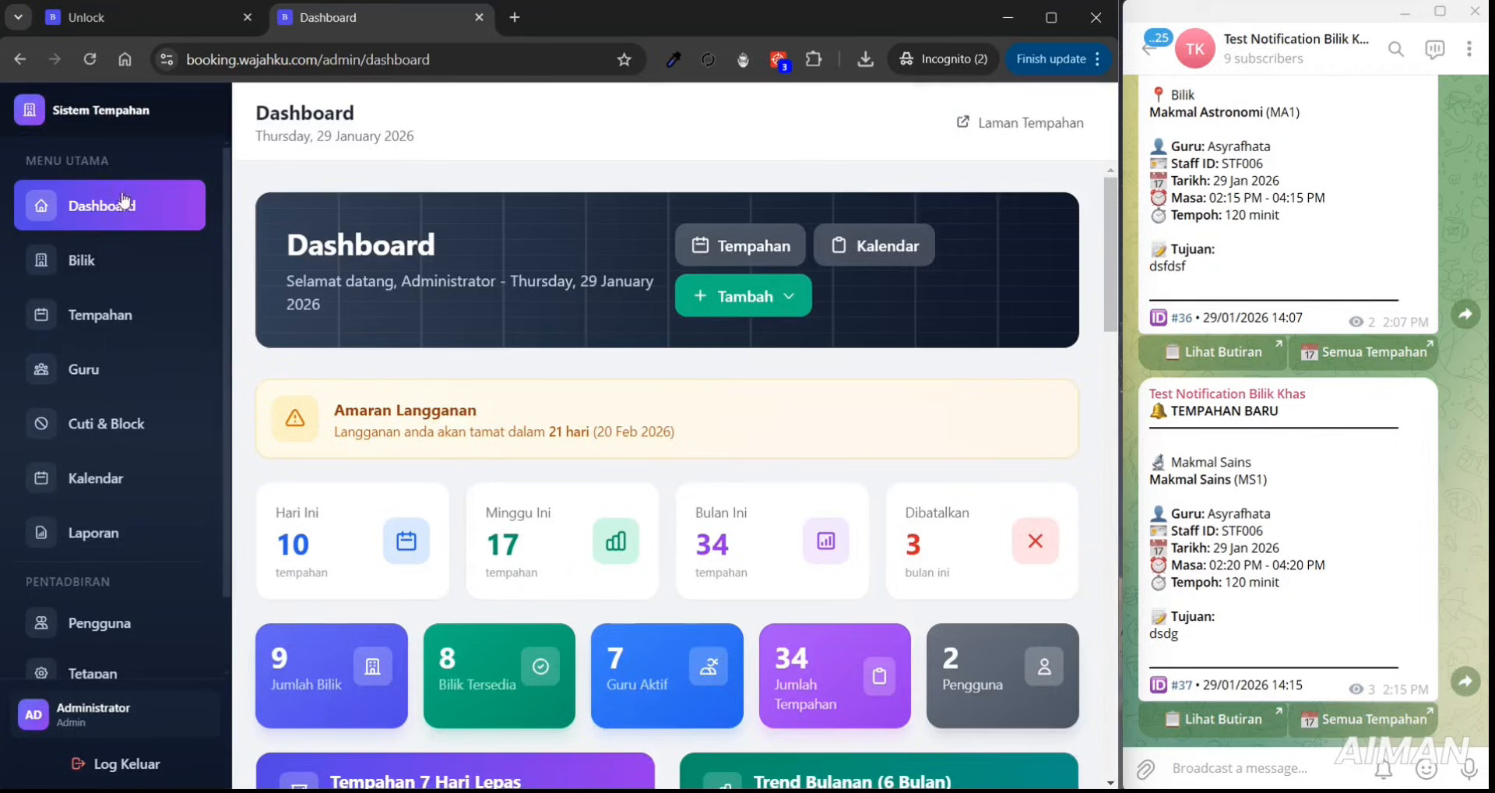
- Open Tetapan's Branding tab and focus the Nama Sistem field
scroll(216, 303, down, 1)
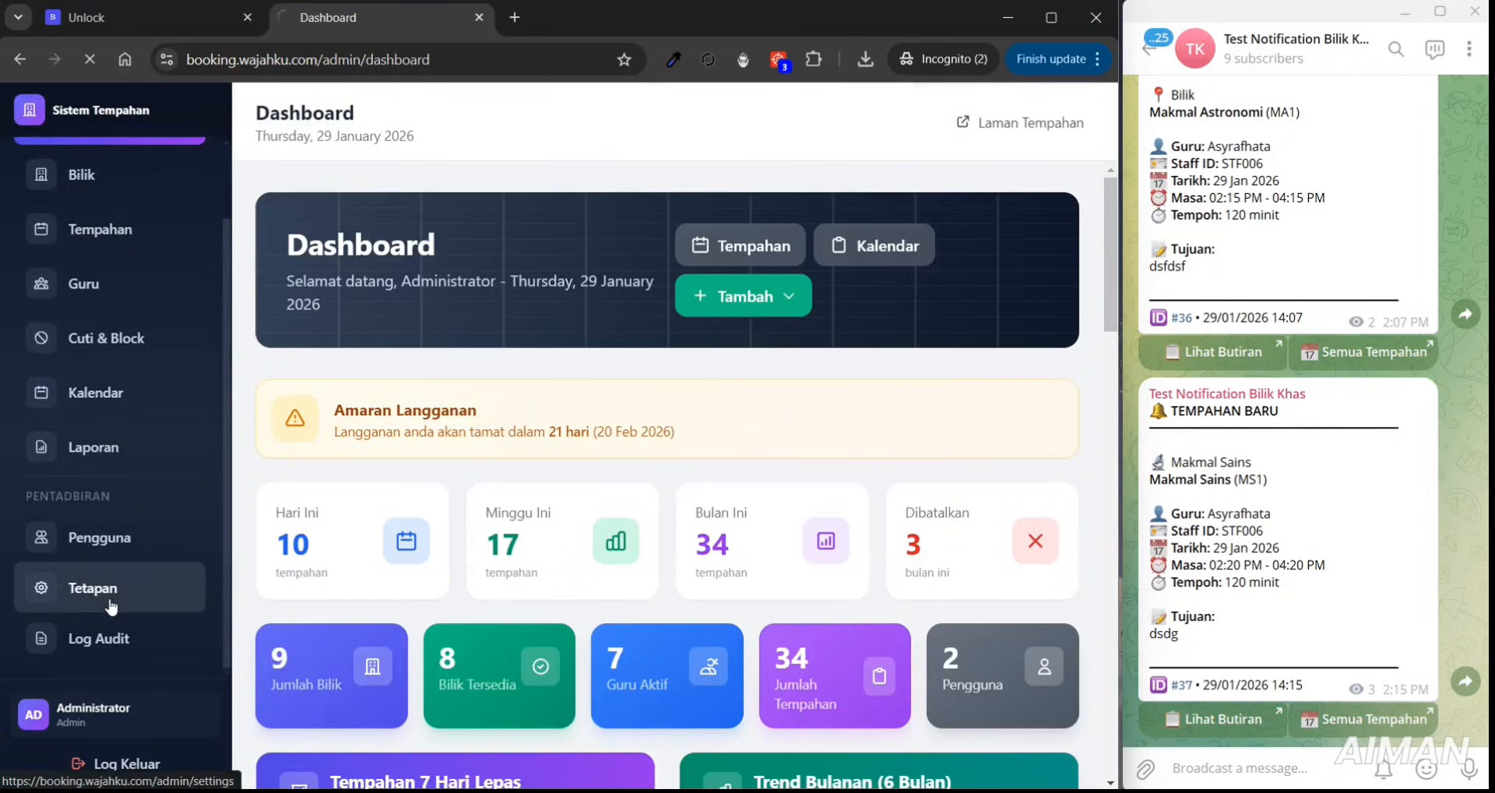
click(109, 597)
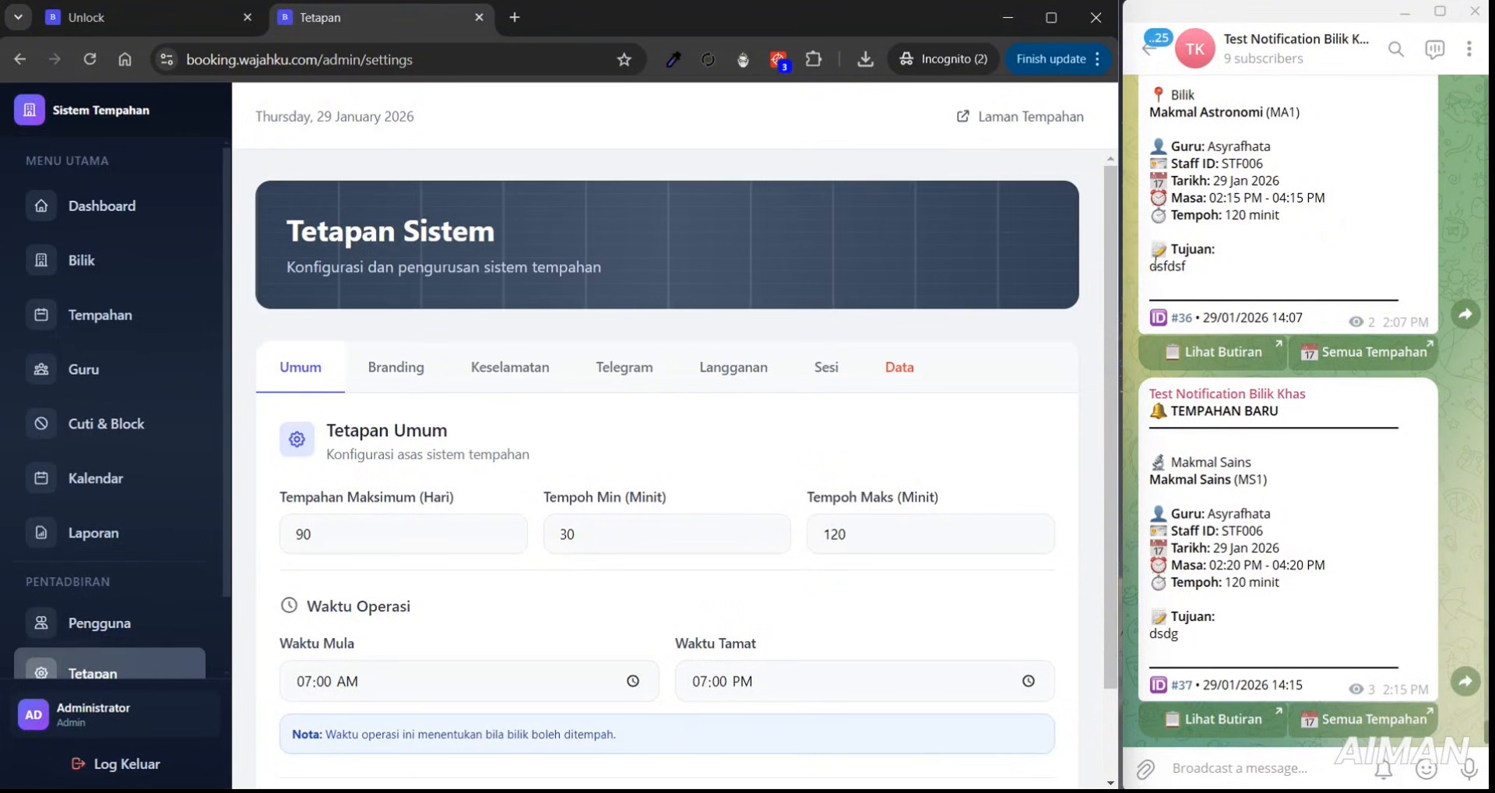
scroll(980, 375, down, 2)
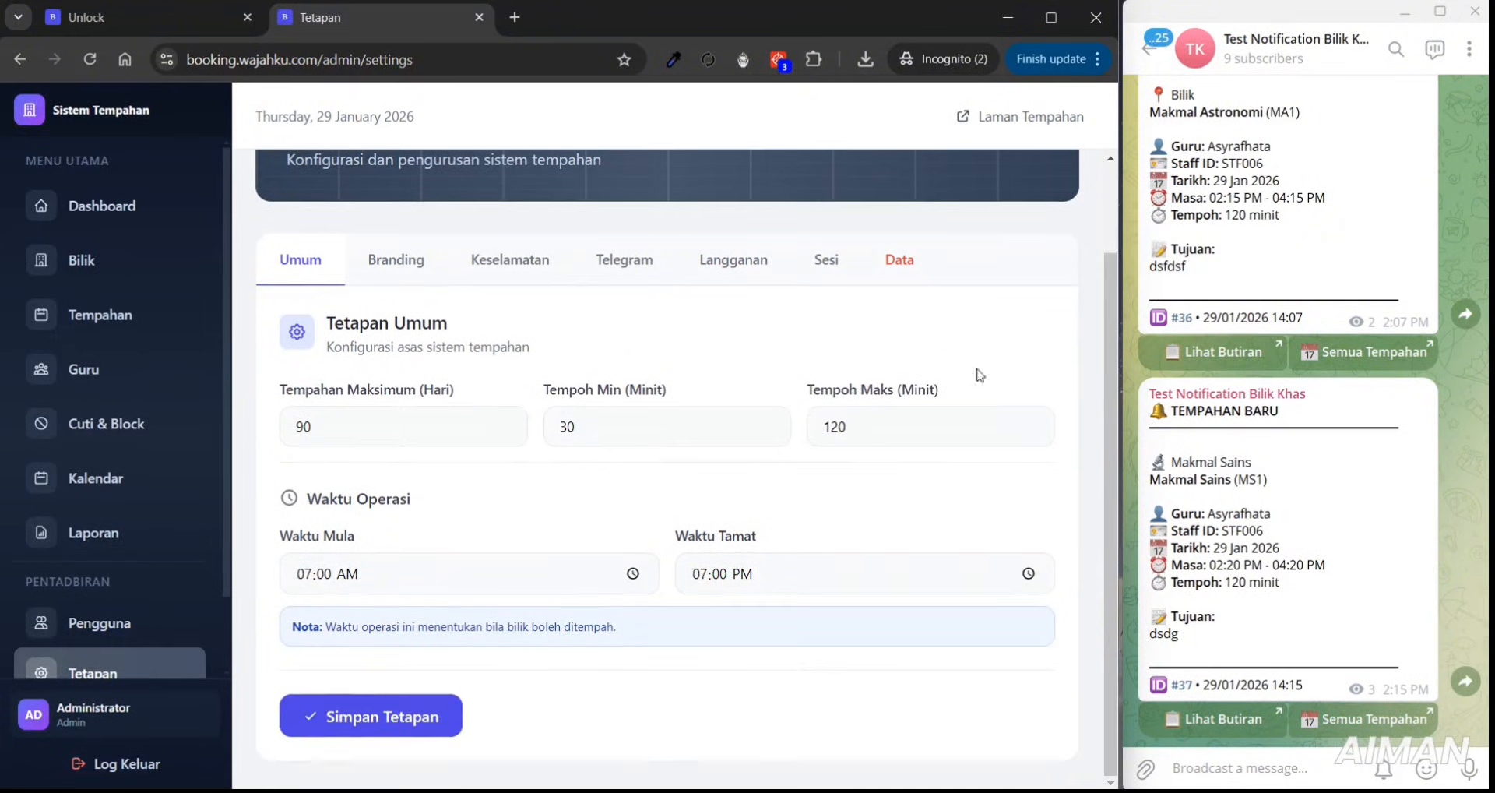
click(394, 273)
scroll(1109, 268, down, 1)
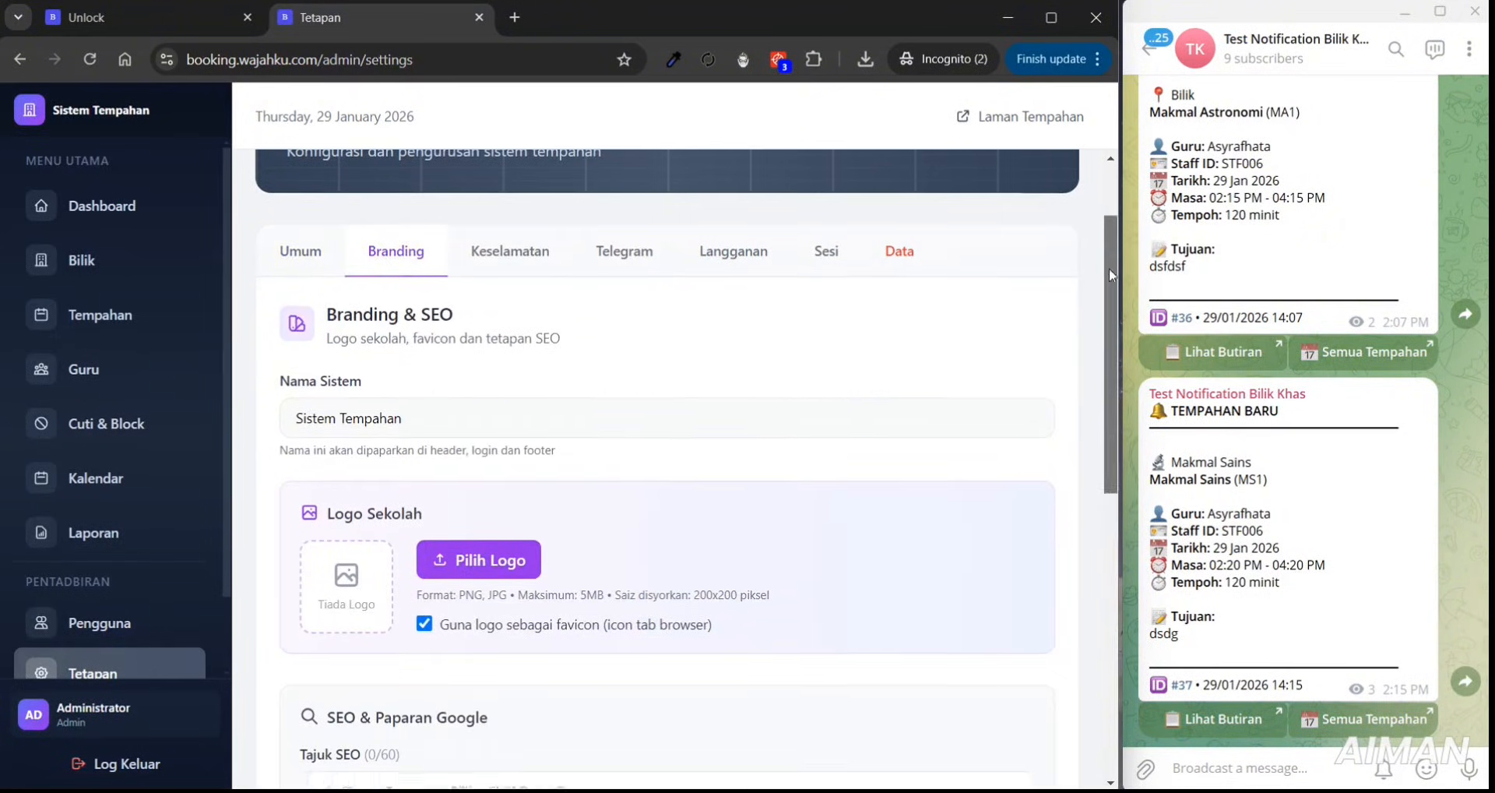
drag(281, 298, 372, 297)
click(380, 319)
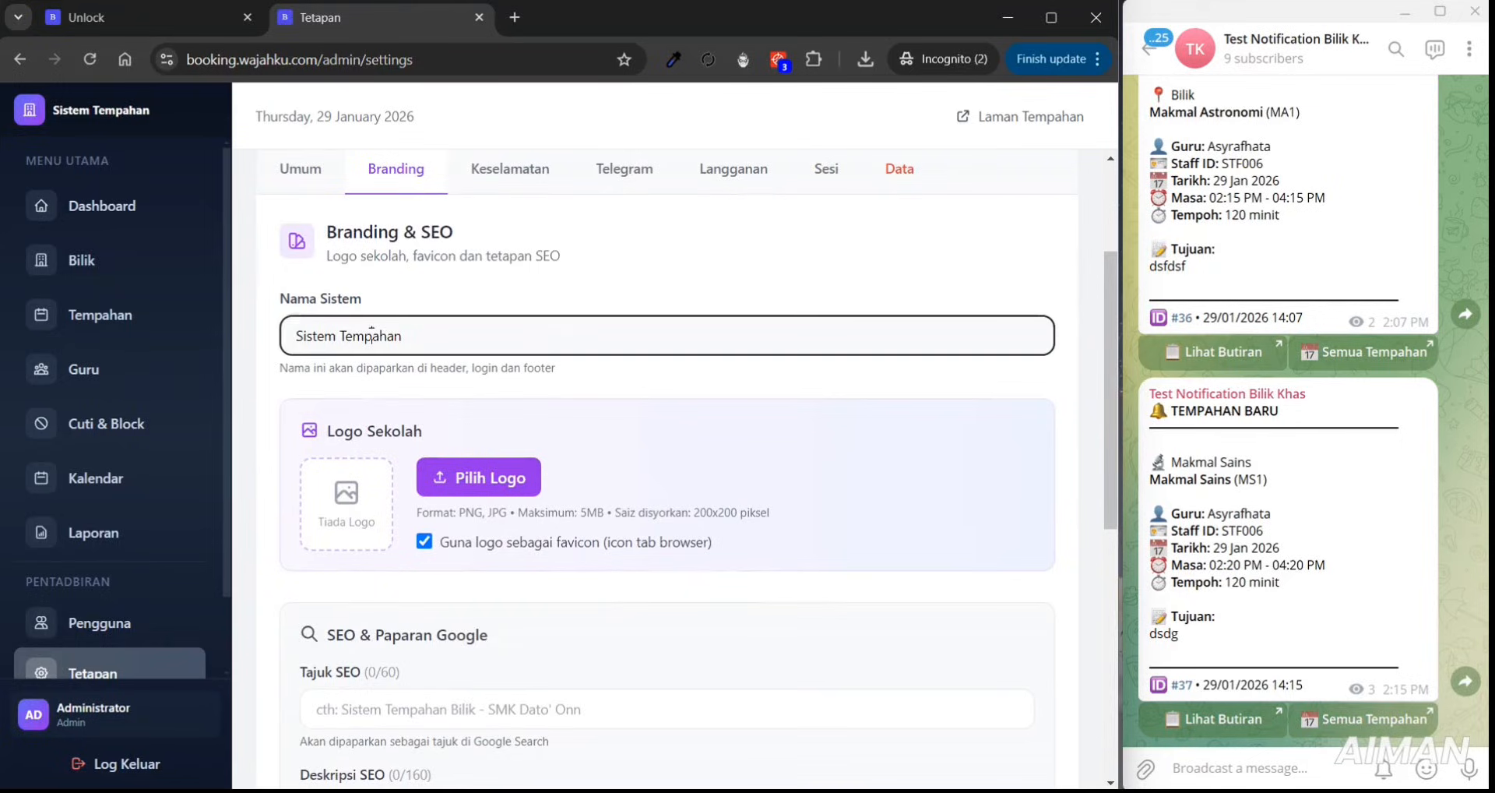
- Compare the current system name in the sidebar and the unlock page footer
drag(163, 118, 274, 117)
click(113, 23)
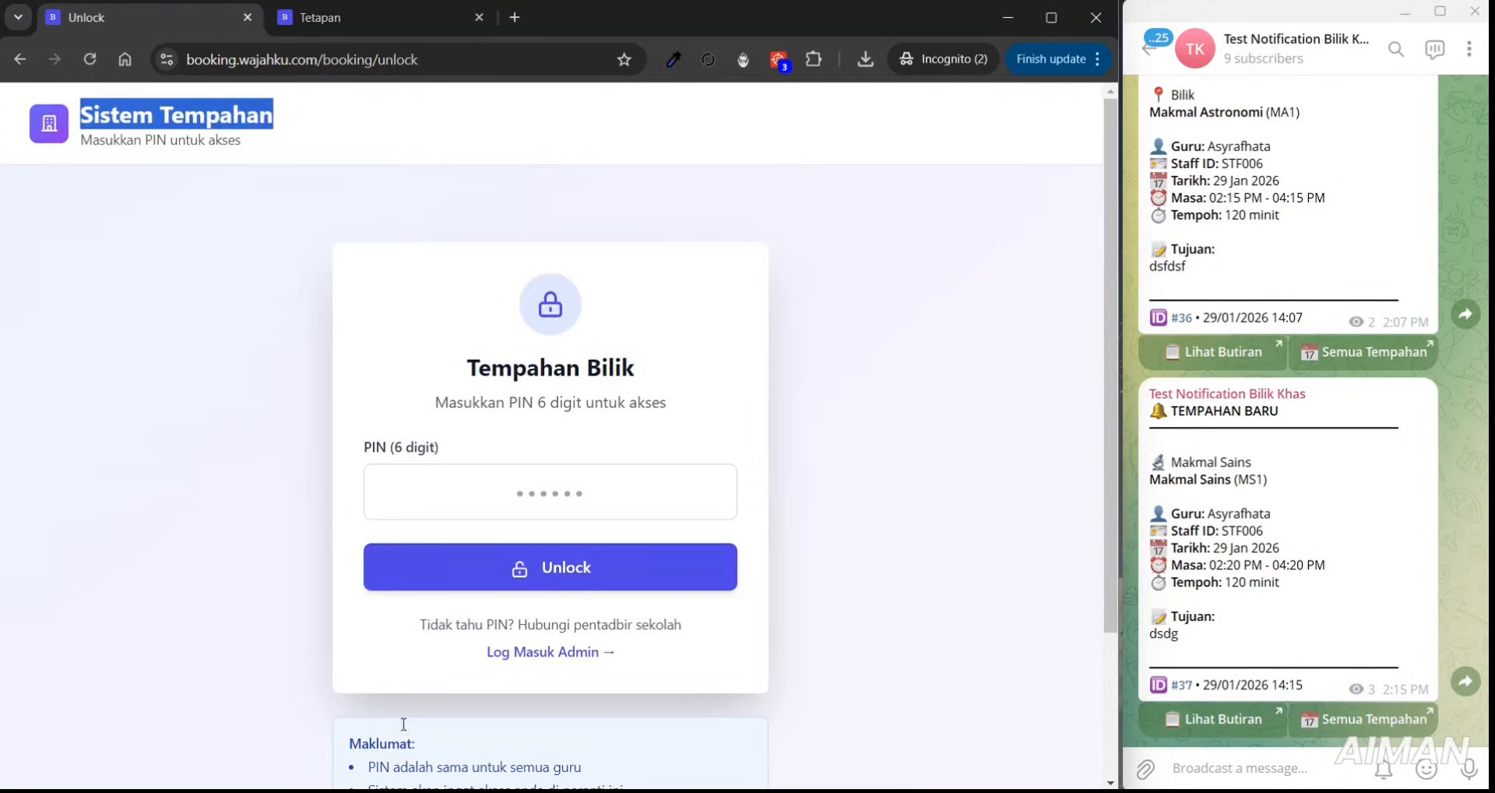
scroll(1111, 366, down, 2)
drag(461, 759, 573, 759)
scroll(917, 125, up, 2)
click(382, 17)
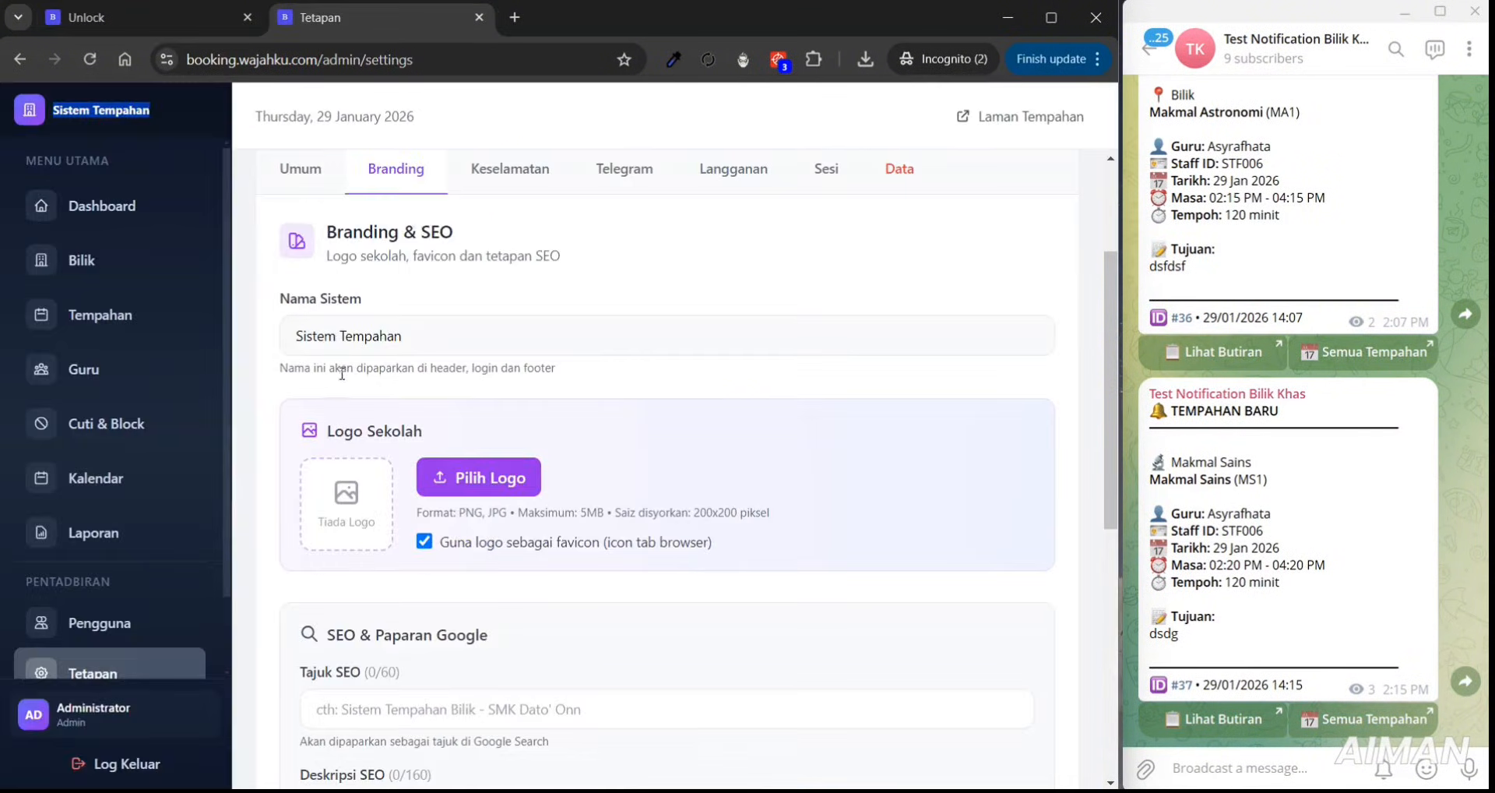
- Append ' Bilik Khas Innovative' to Nama Sistem, save, and view the unlock page
click(436, 336)
text(Bilik Khas Innovative)
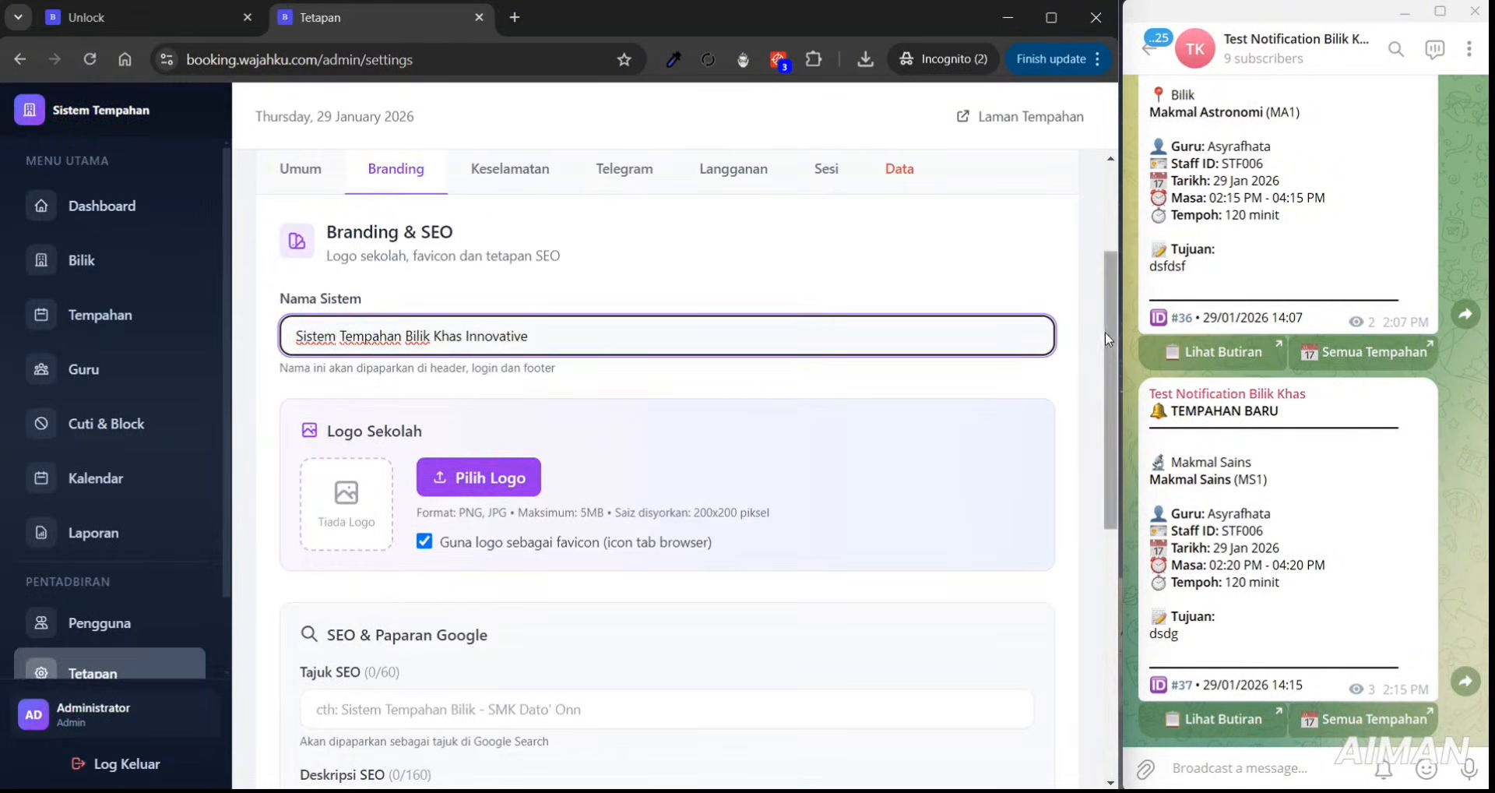
drag(1106, 332, 1068, 601)
click(401, 715)
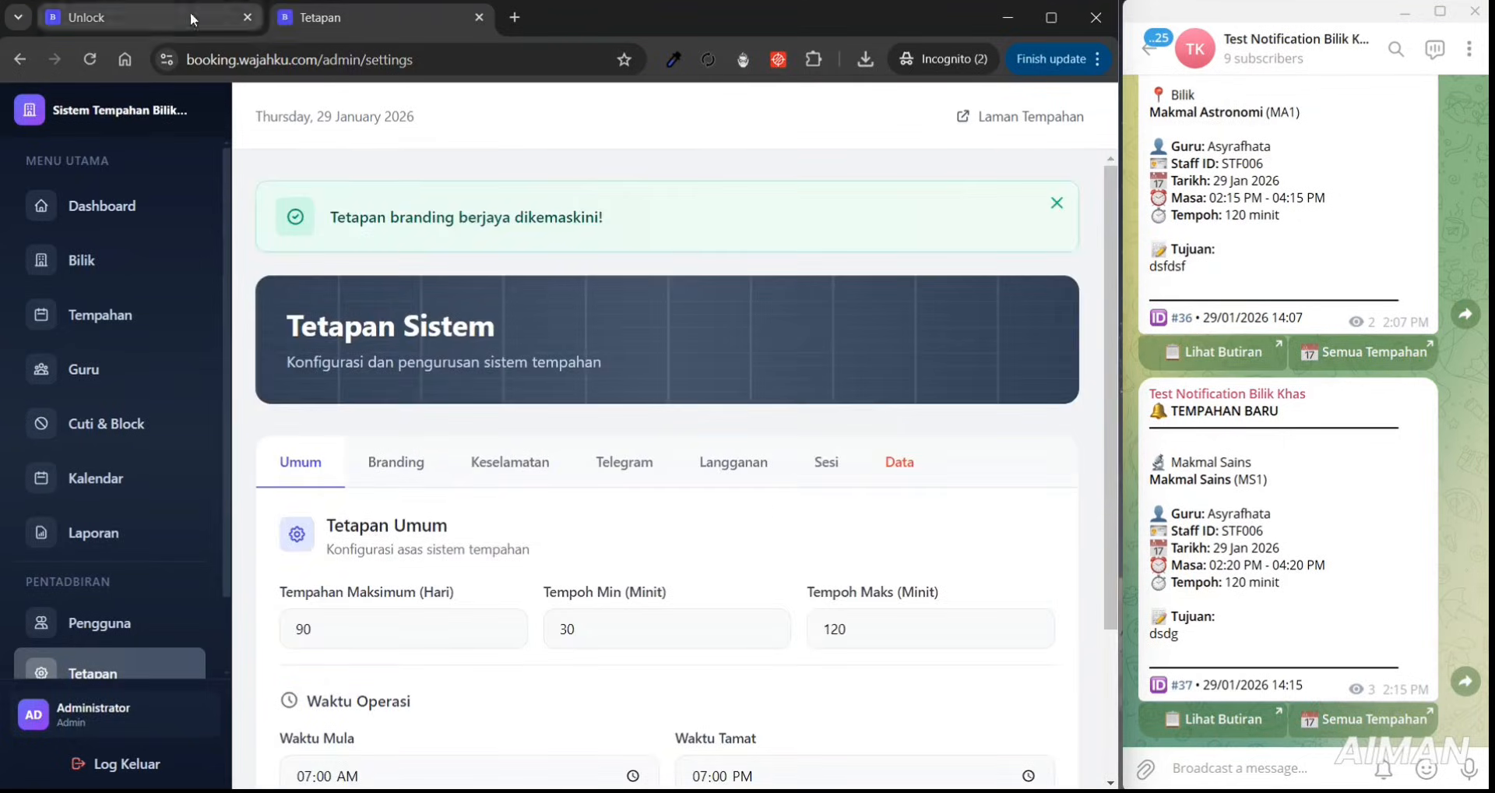
click(190, 12)
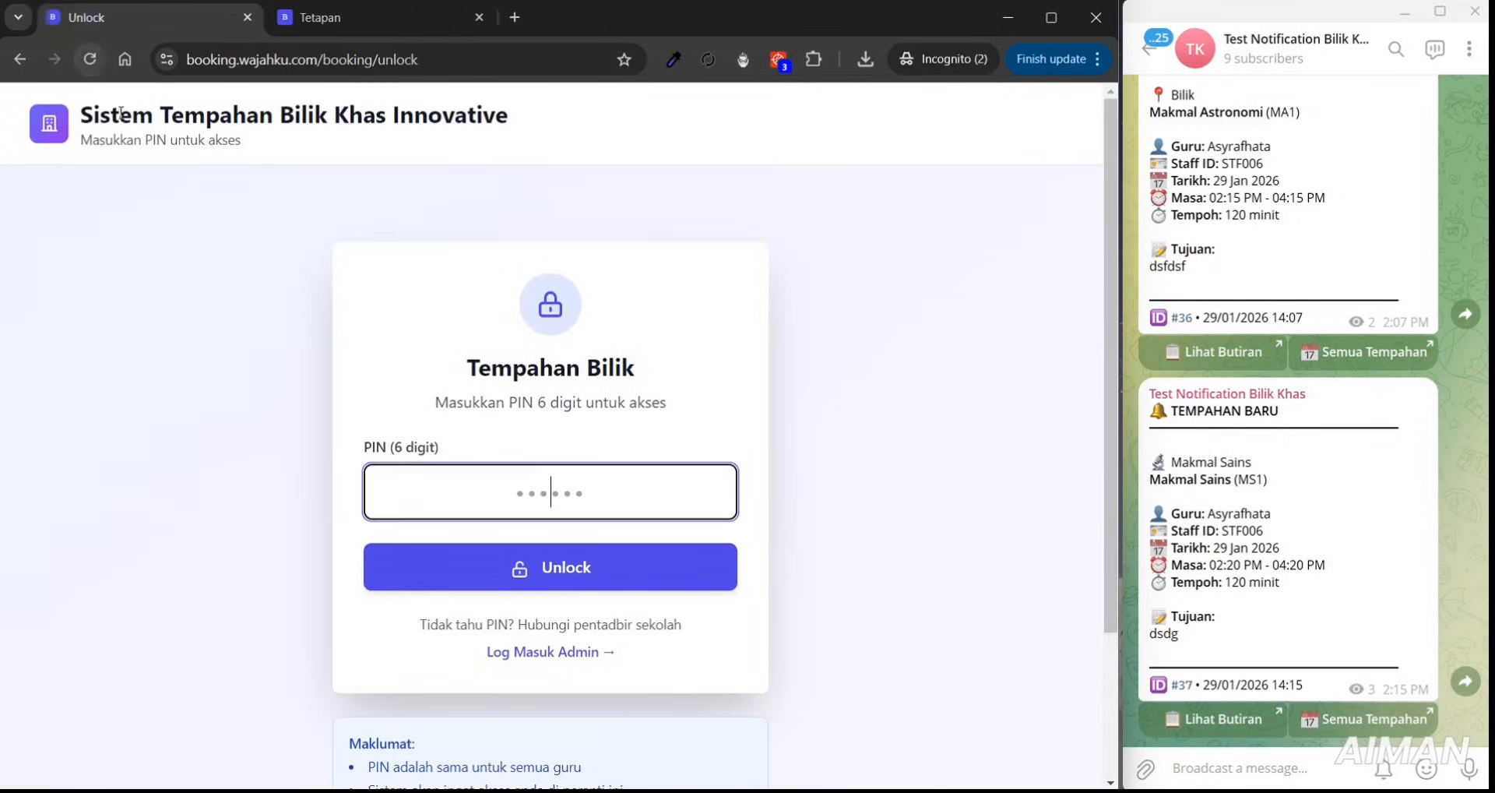
- Review the renamed title on the PIN unlock page
drag(82, 117, 657, 156)
scroll(1085, 418, down, 3)
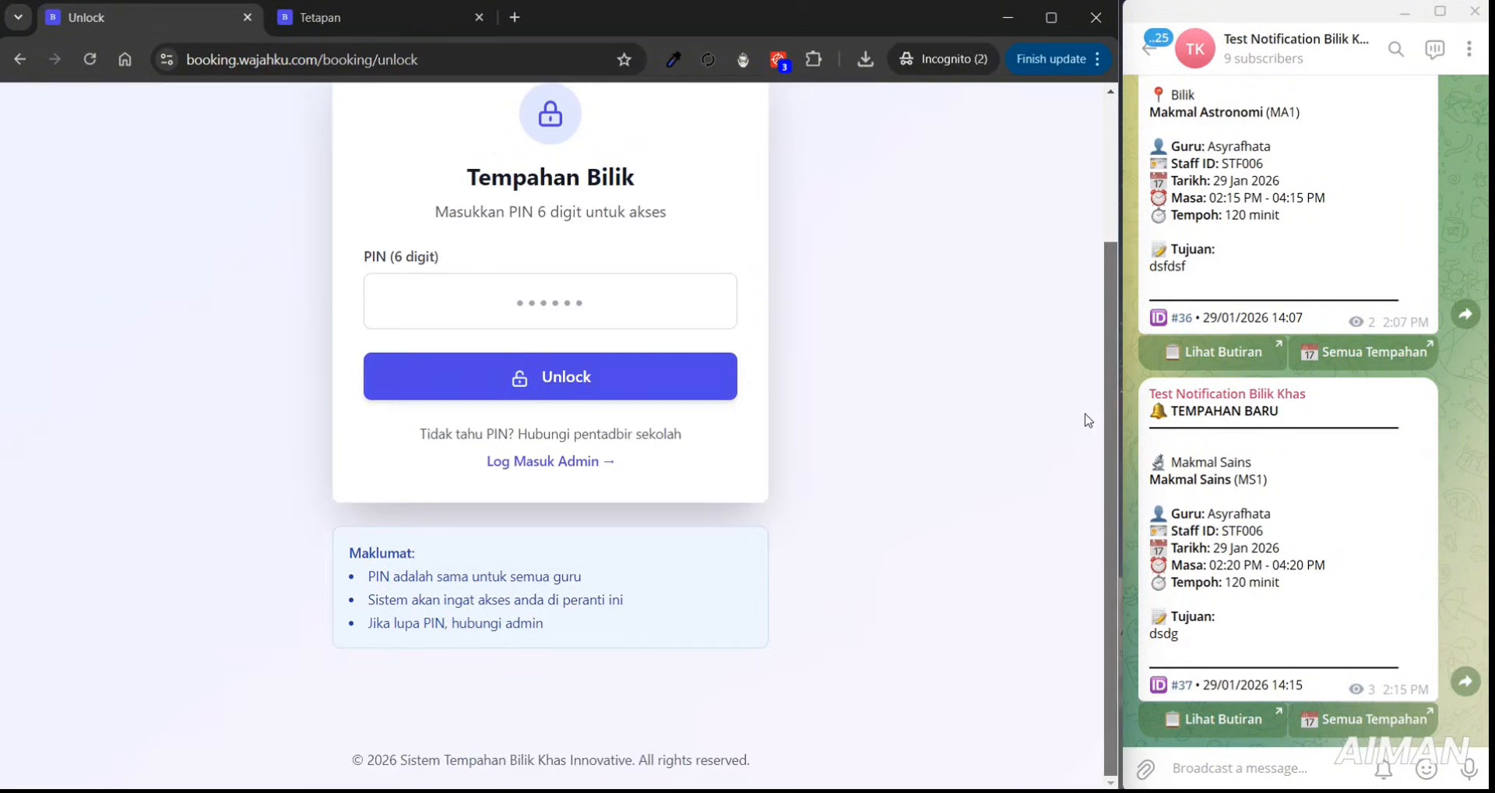
scroll(1105, 132, up, 3)
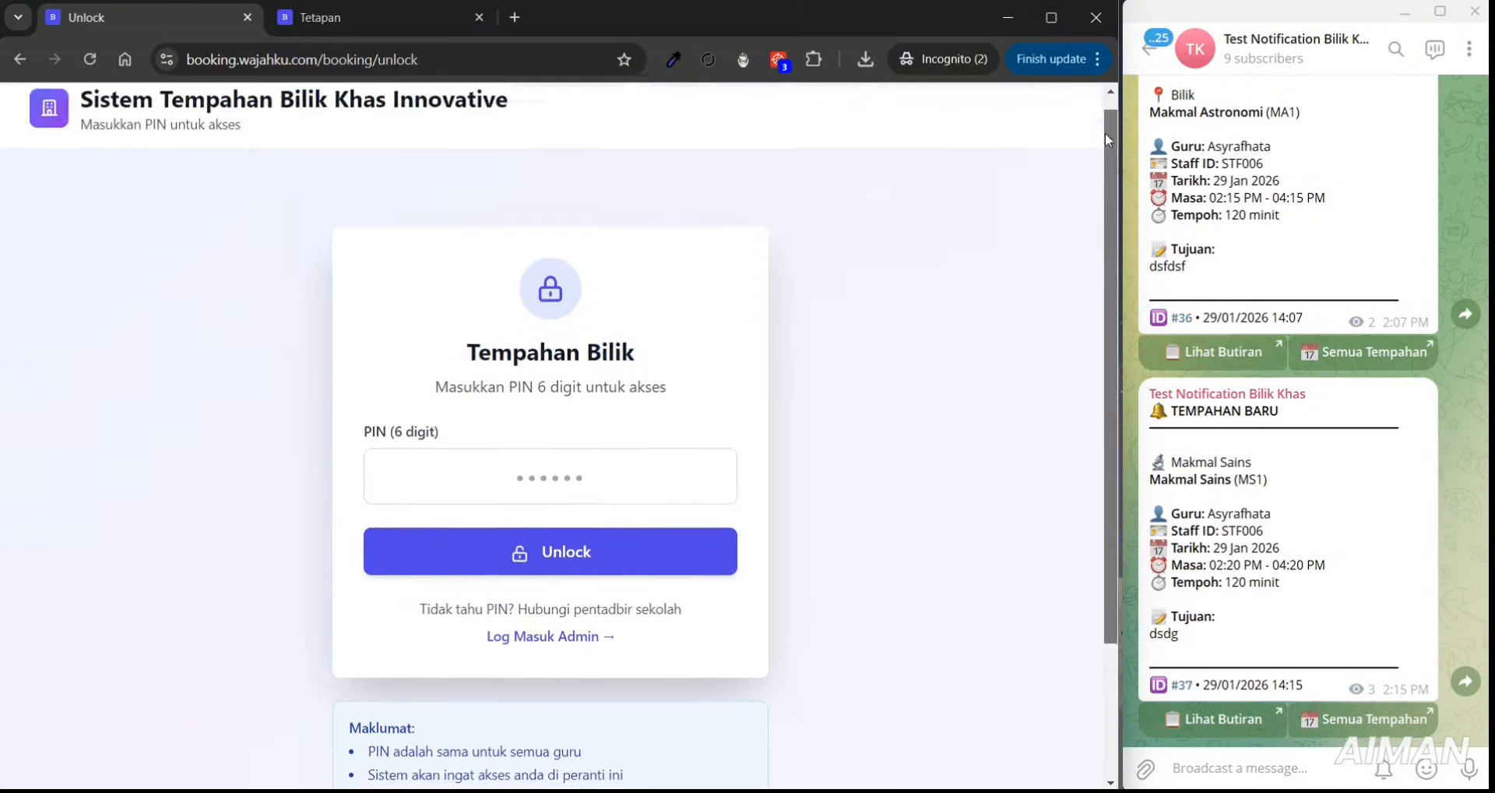
click(310, 17)
click(142, 18)
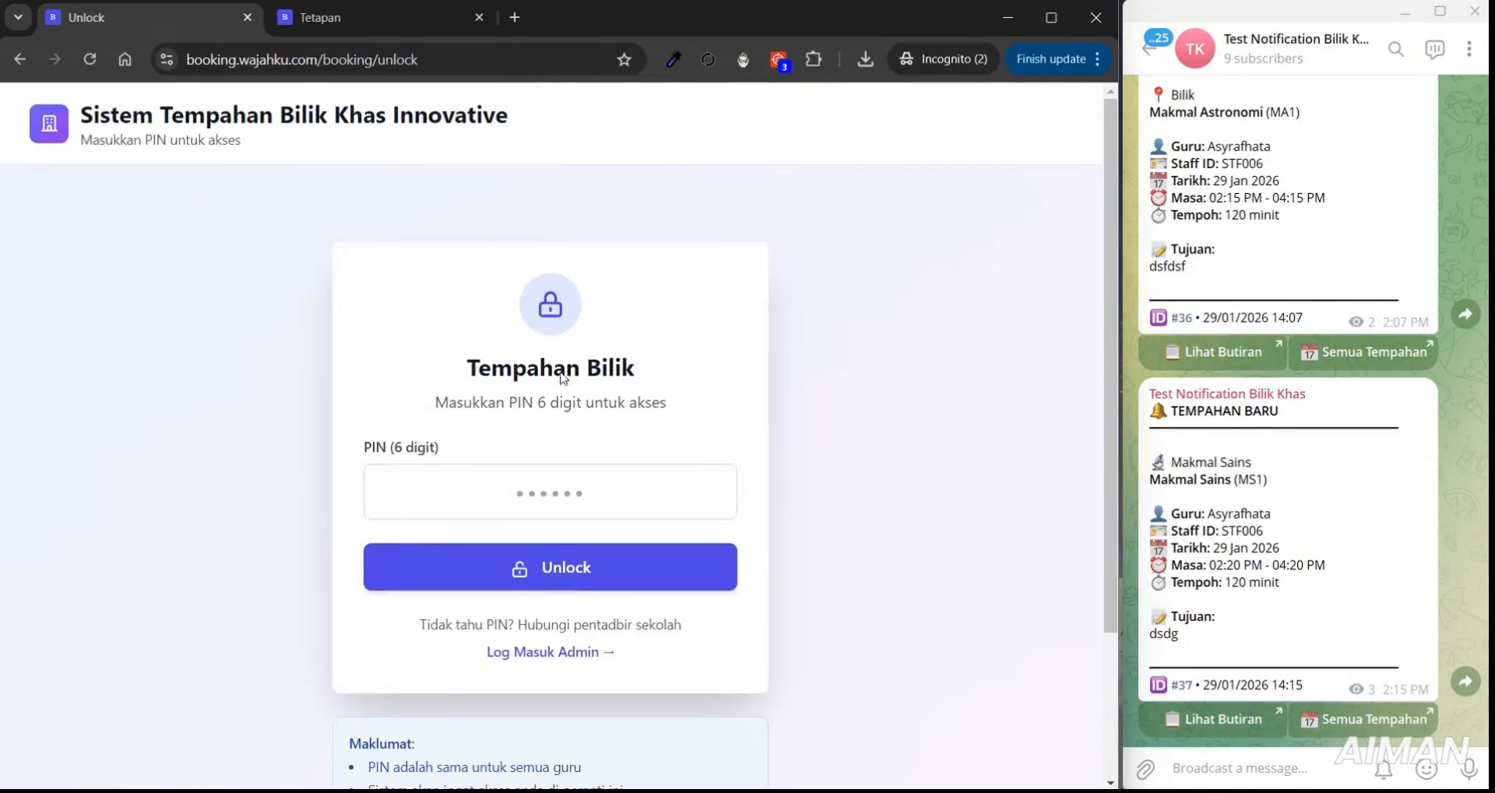
- Unlock the booking form with the pasted PIN, check its renamed title, then log out
click(520, 483)
key(ctrl+v)
click(588, 569)
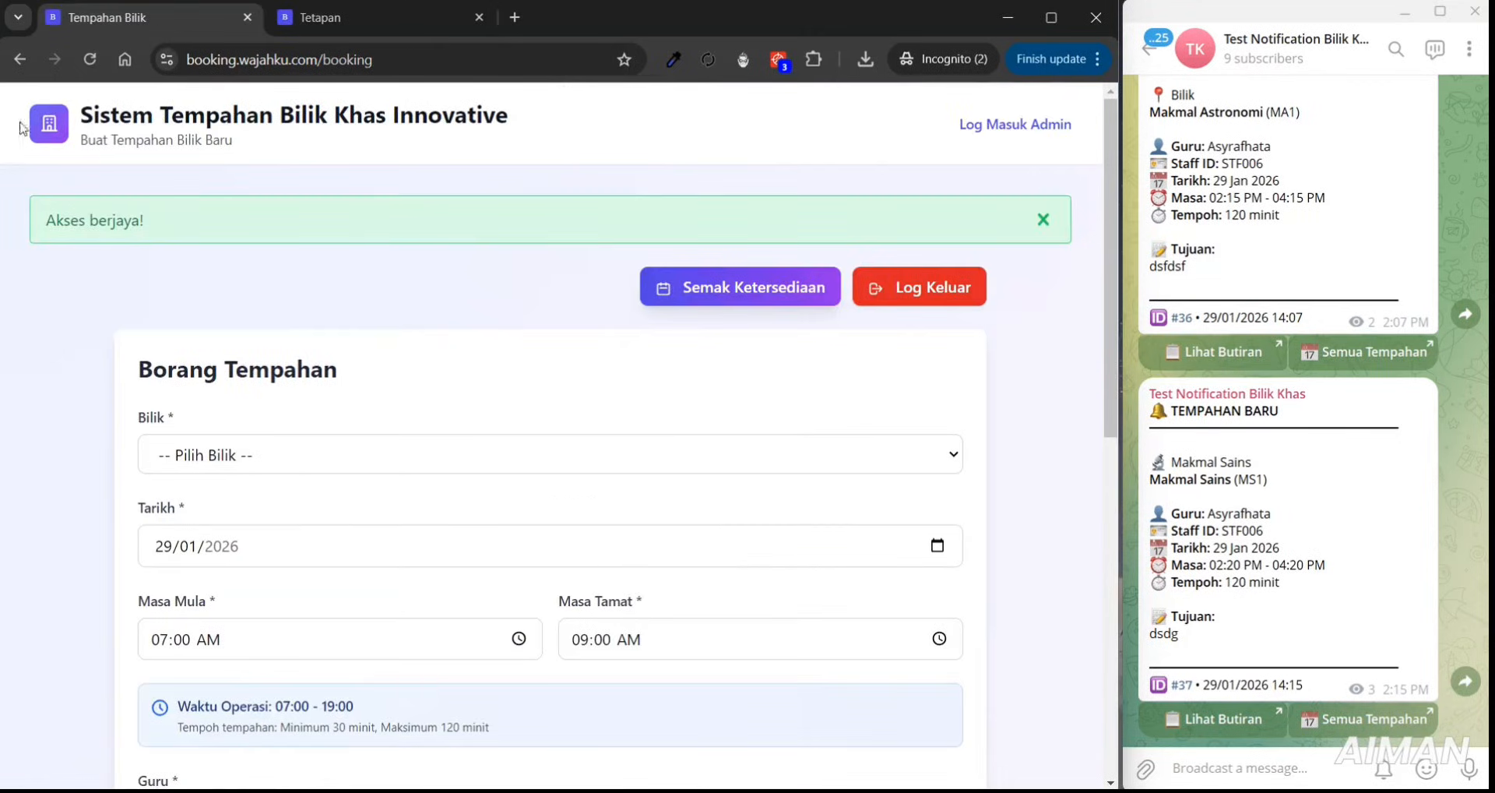
drag(79, 121, 556, 115)
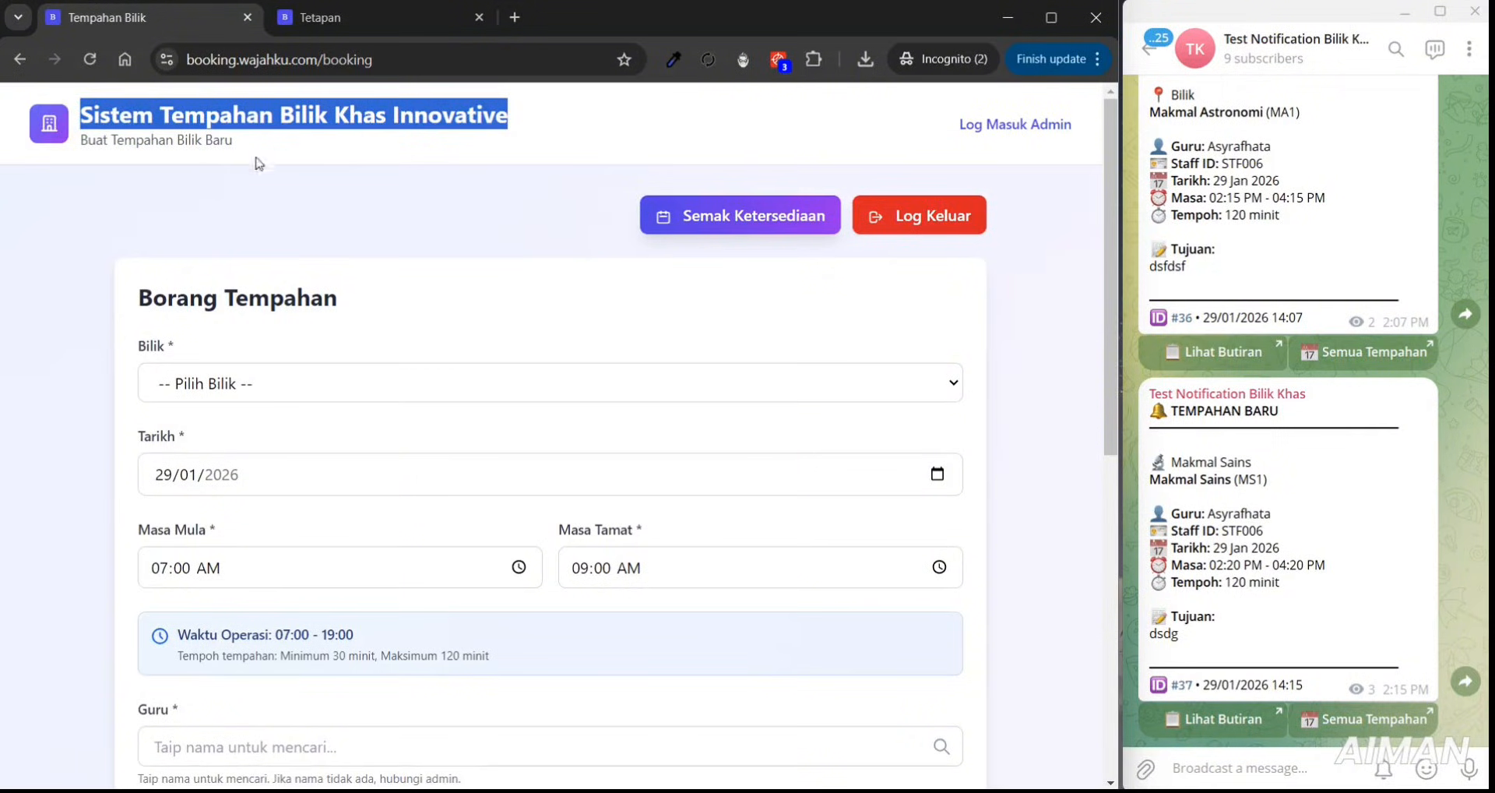
click(46, 129)
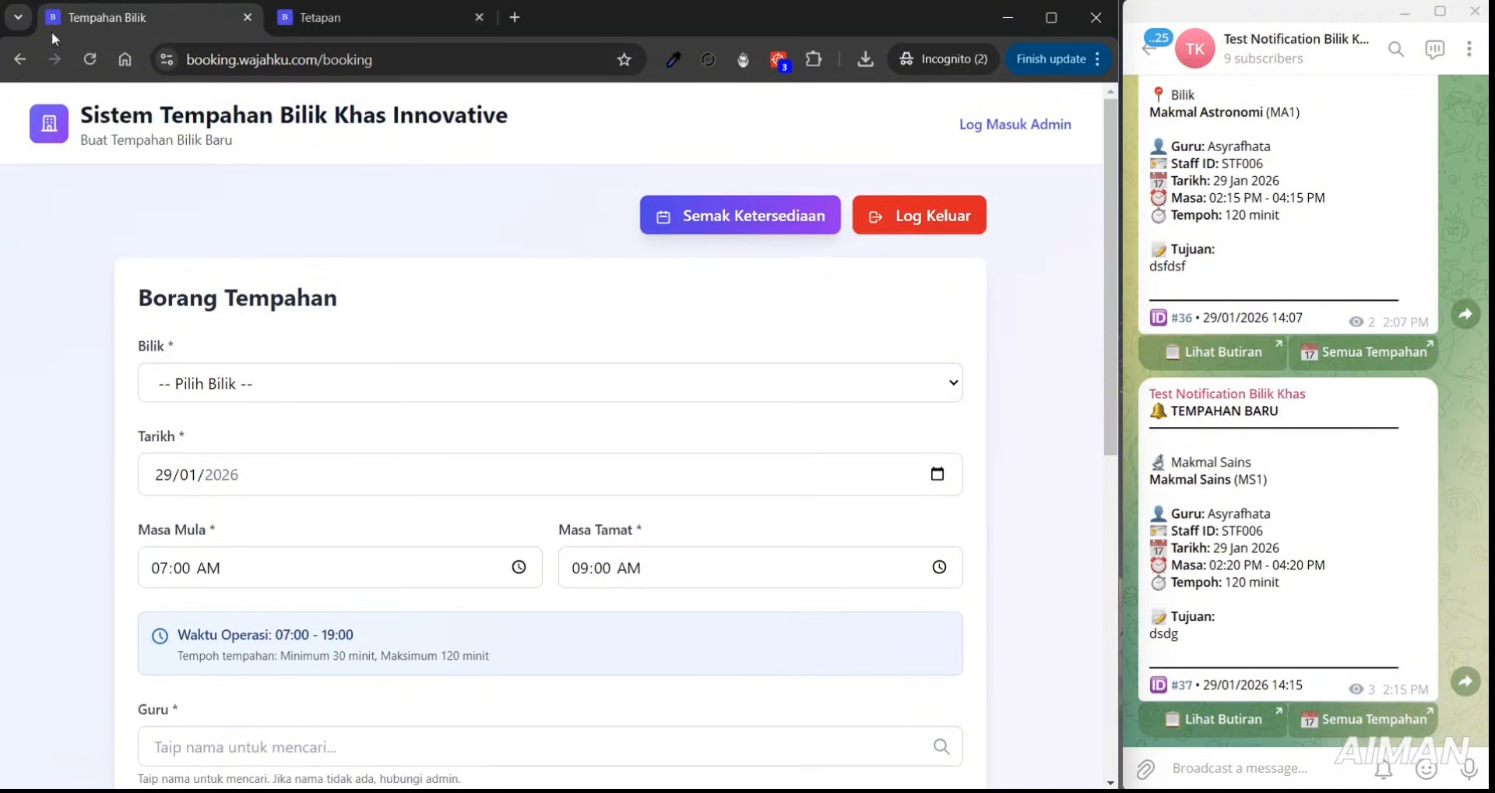
click(958, 222)
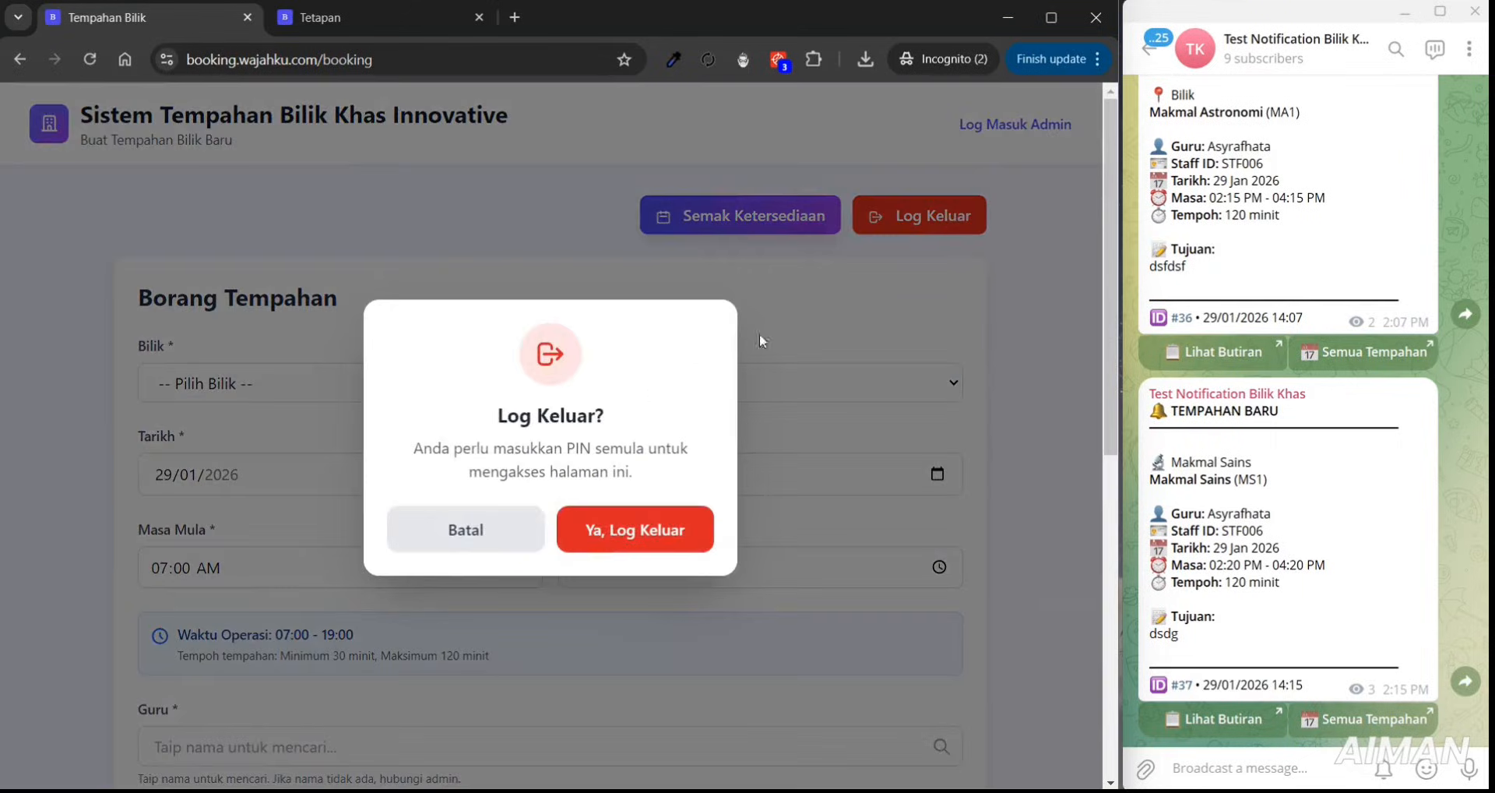
click(605, 548)
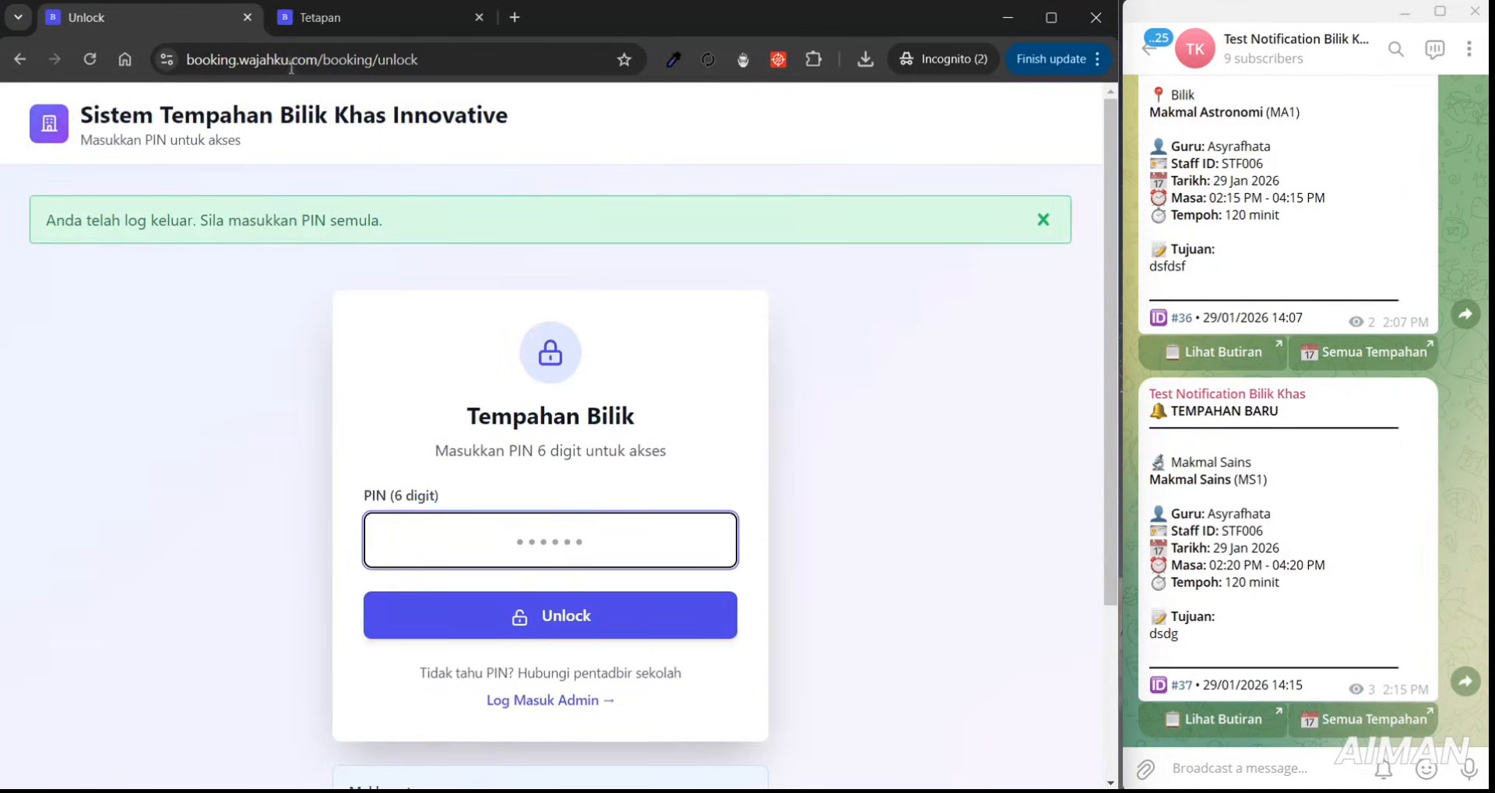
- Reload the Tetapan page and show the Branding & SEO settings
click(315, 23)
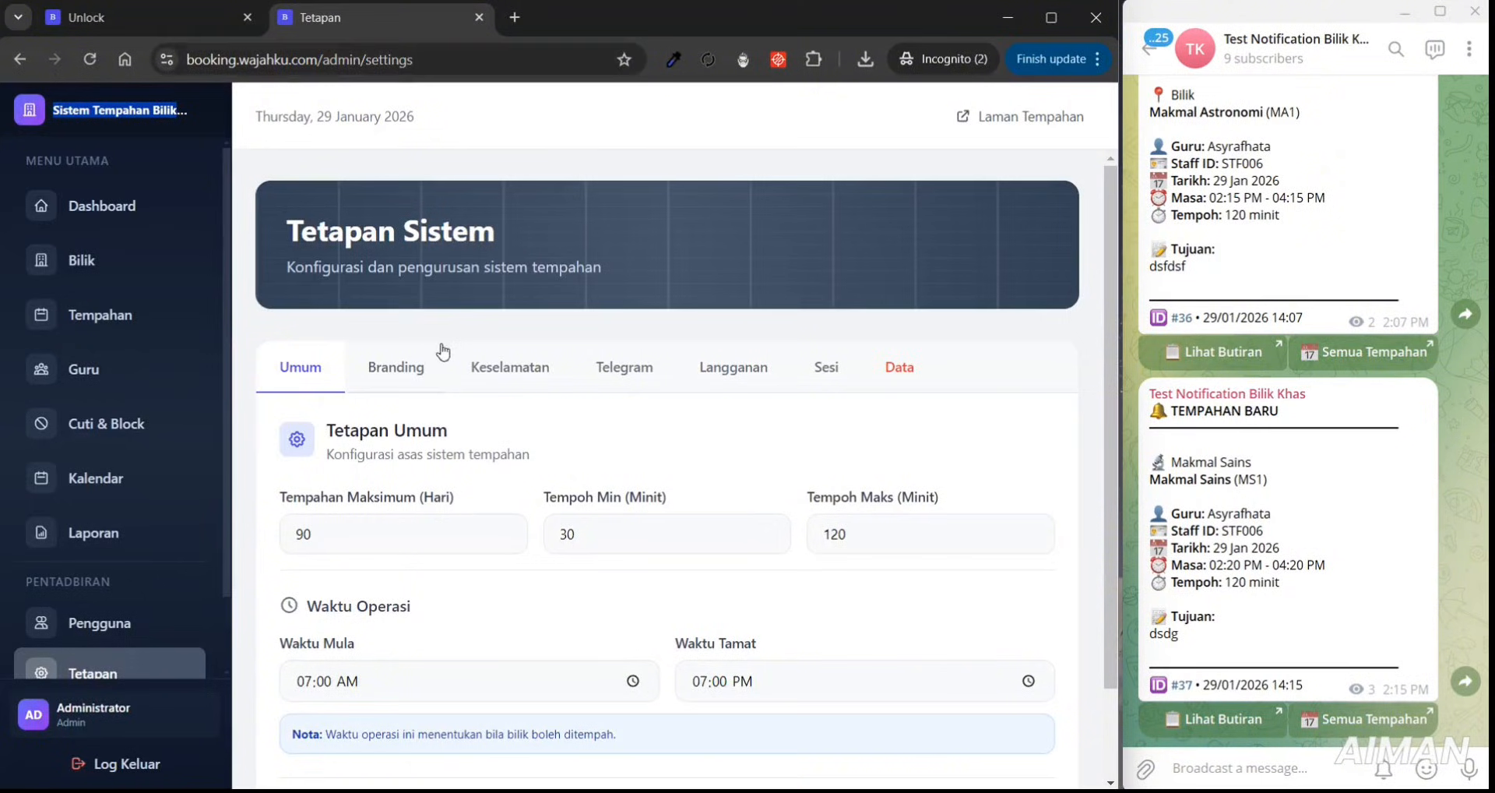
click(138, 669)
click(381, 376)
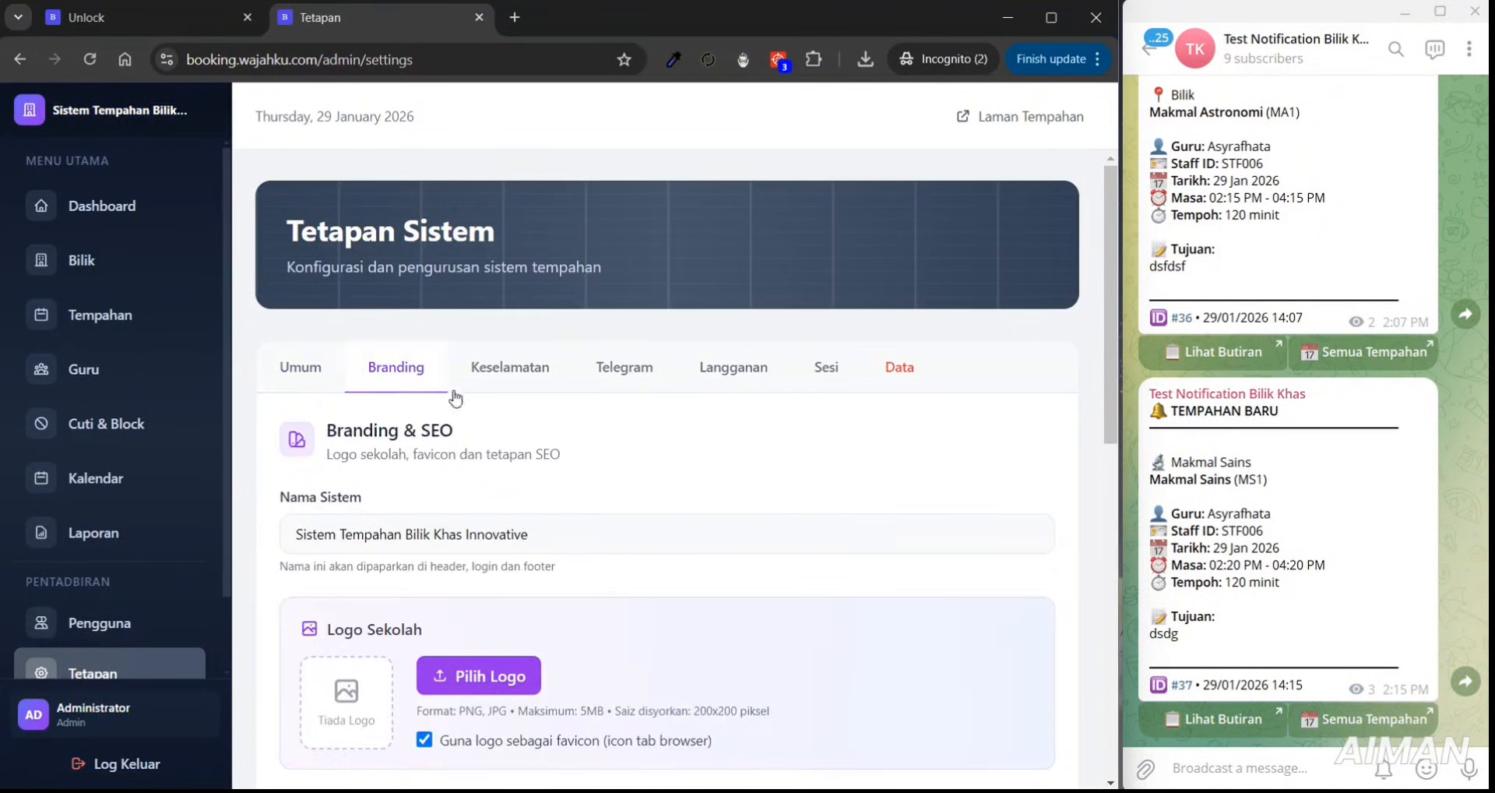
scroll(1106, 390, down, 3)
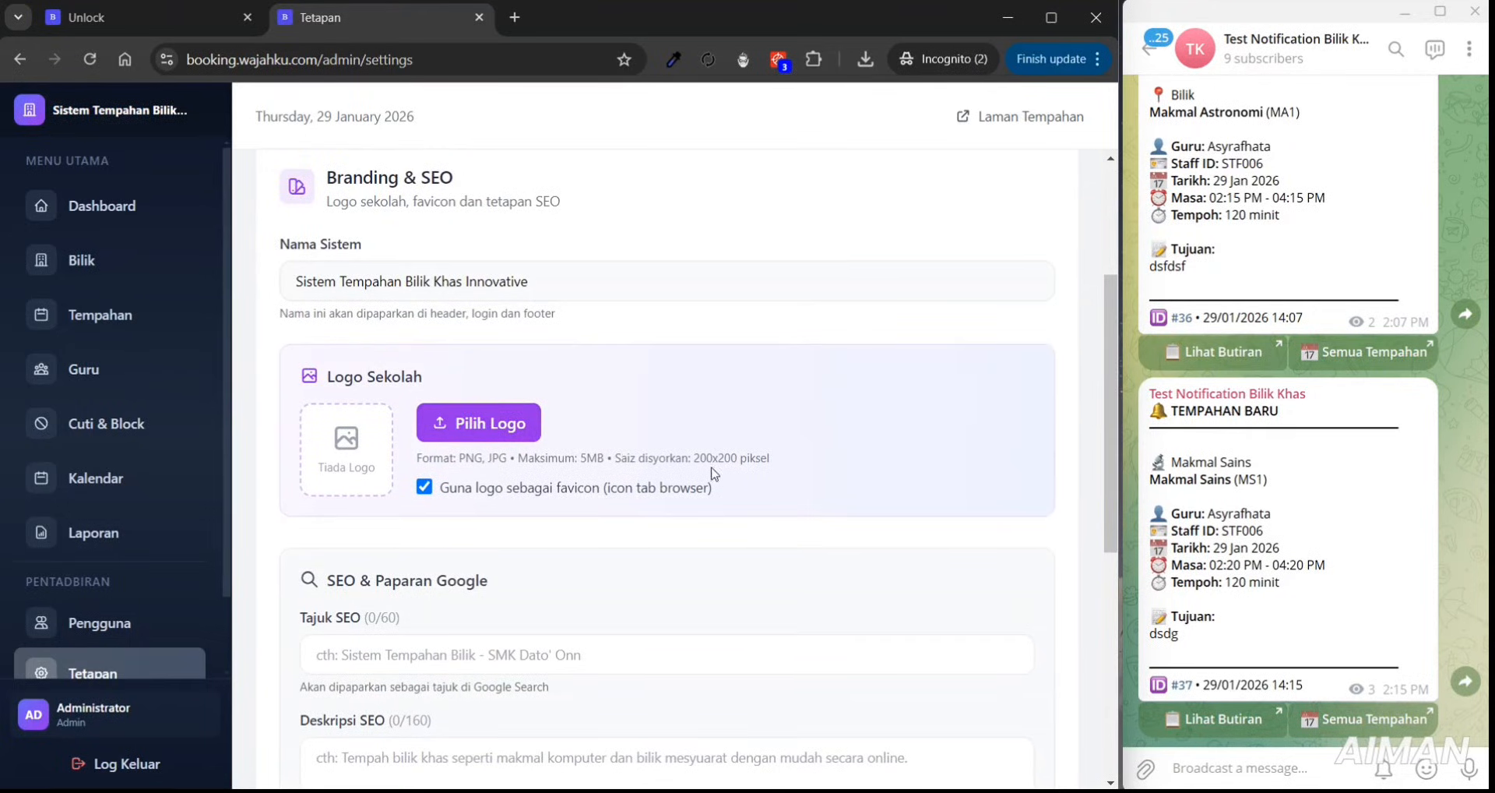
- Set the school logo to luc_Logo.jpg from Downloads and save the branding settings
click(518, 427)
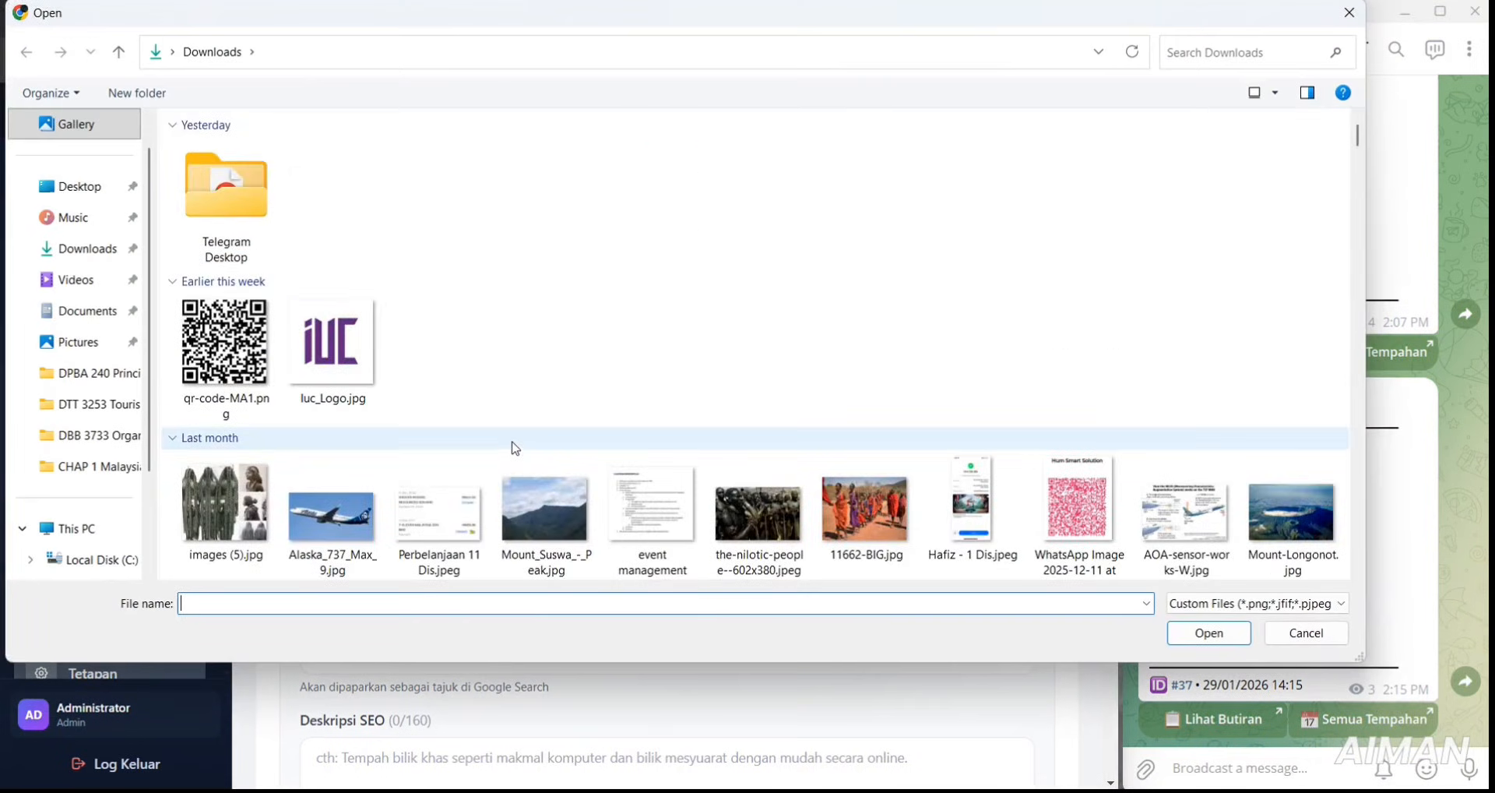
click(380, 393)
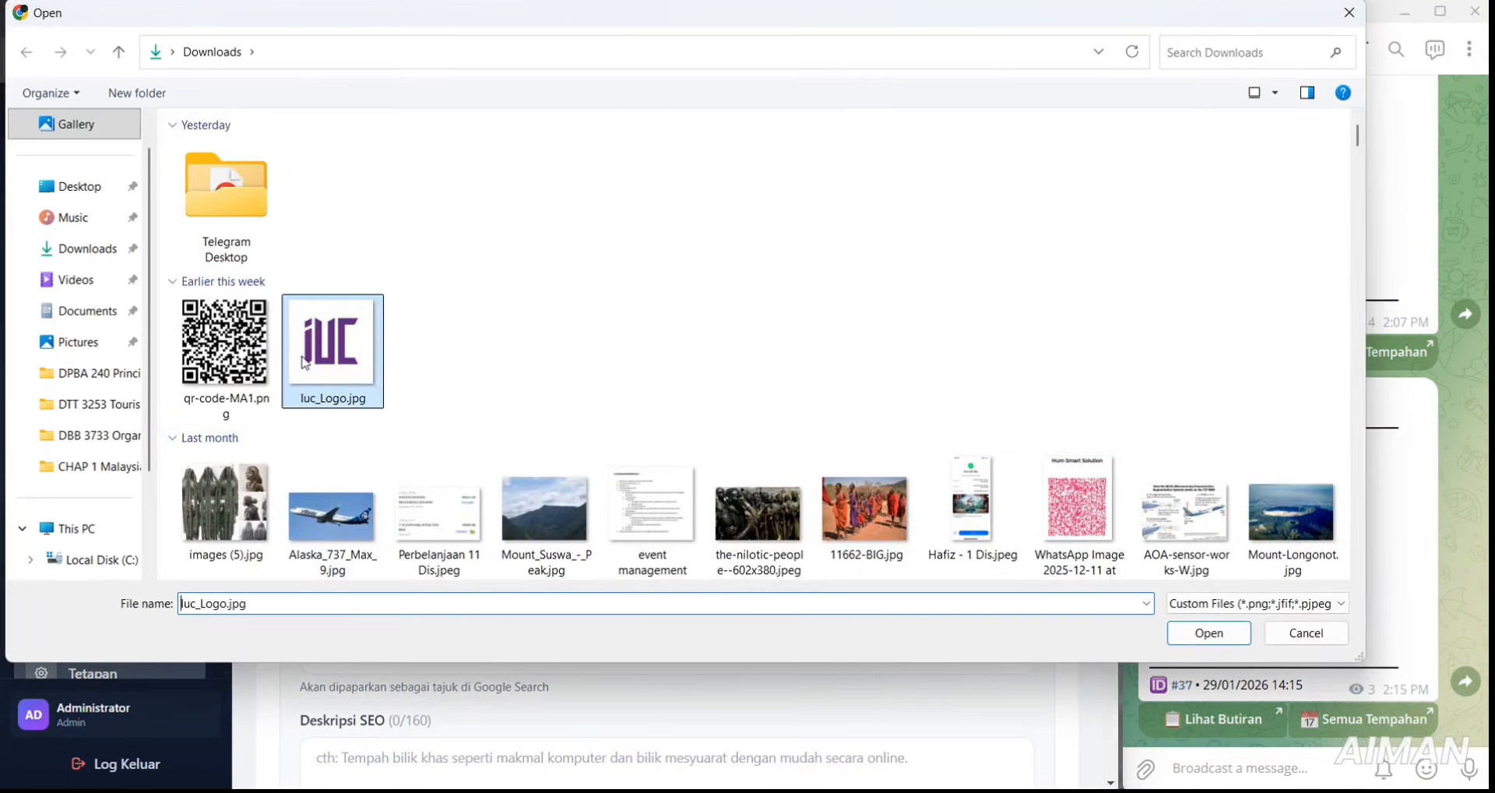
click(1210, 633)
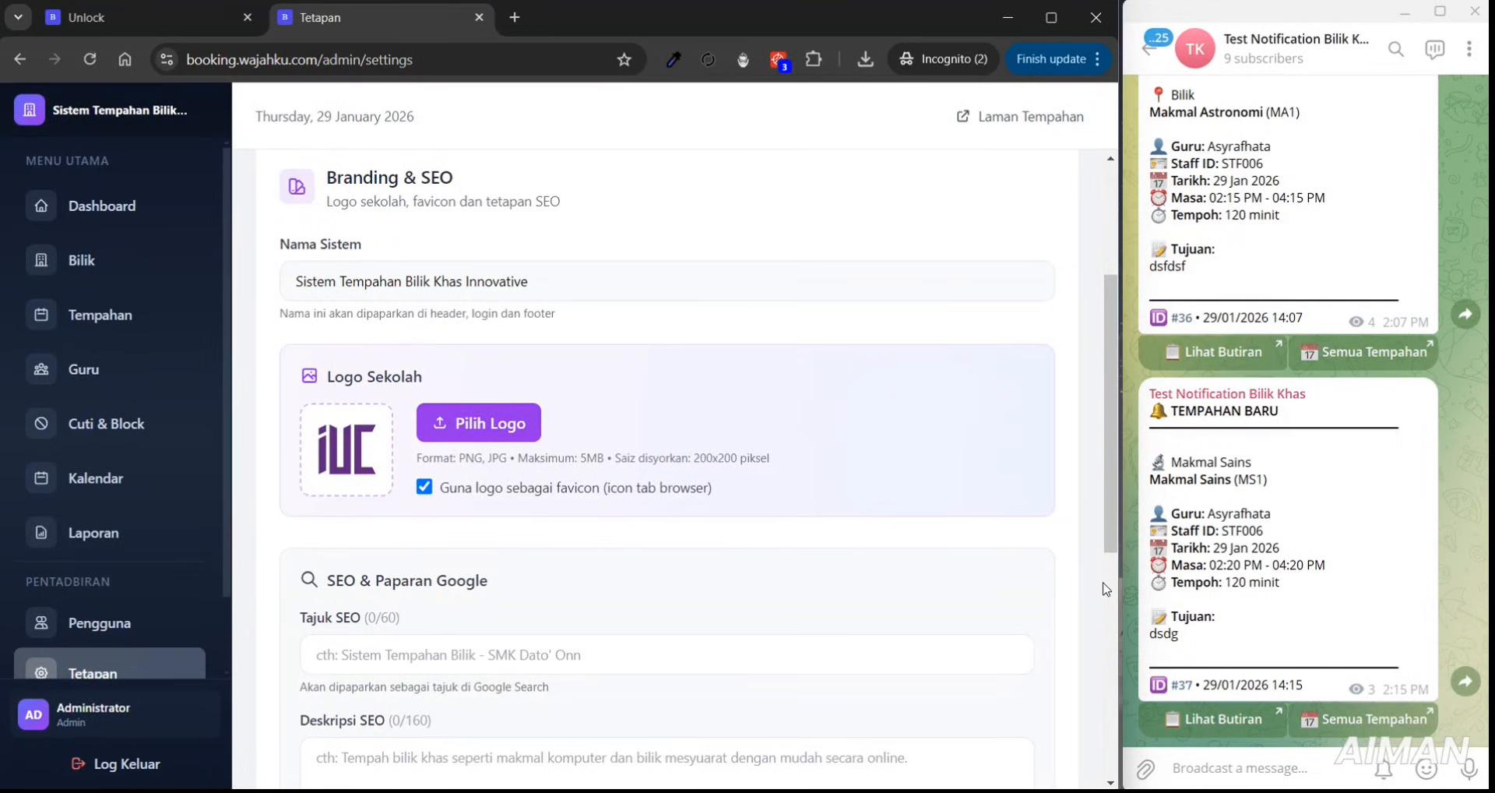
scroll(1110, 590, down, 6)
click(370, 715)
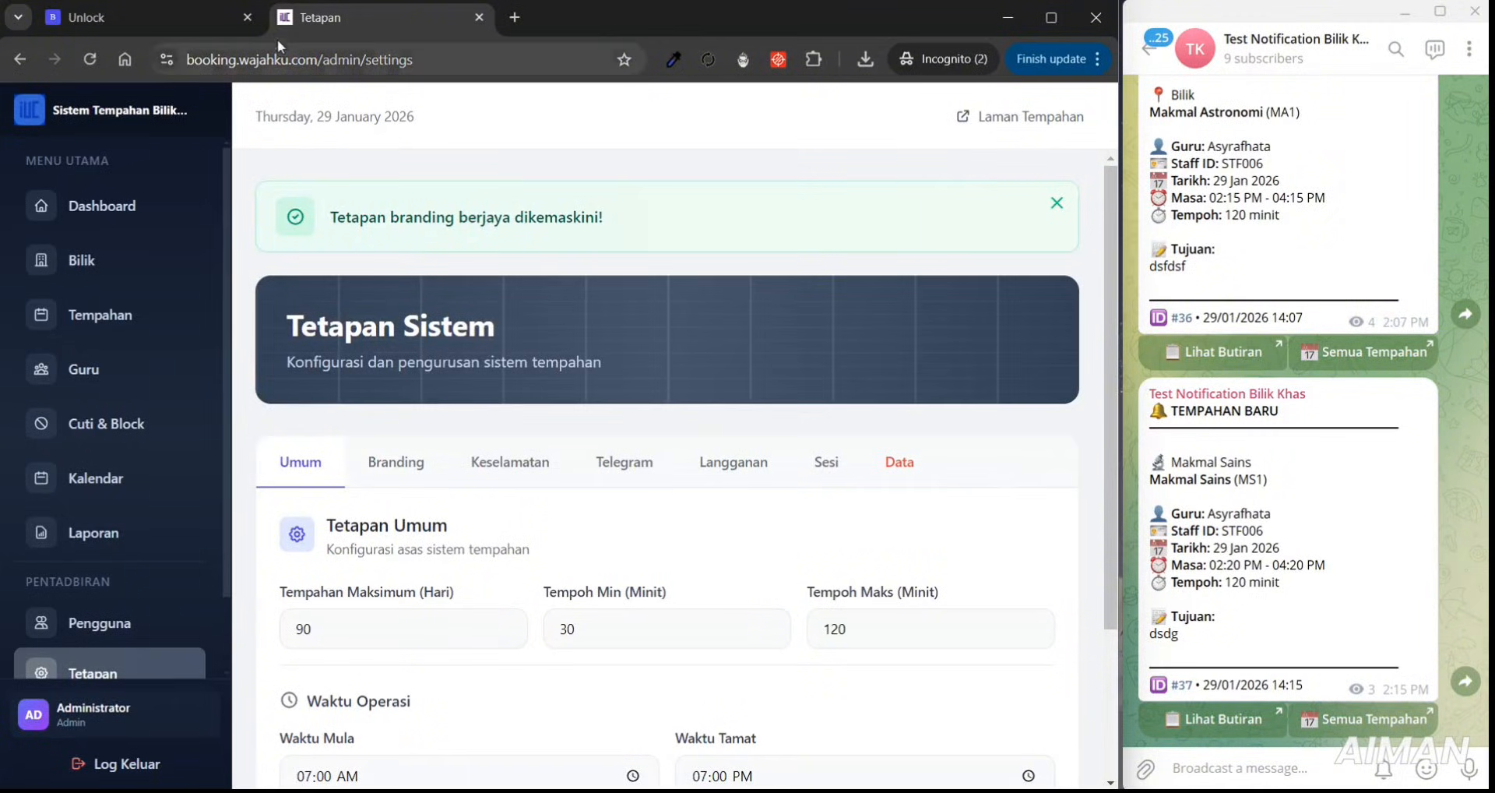
- Reload the PIN unlock page to check the new IUC logo
click(170, 14)
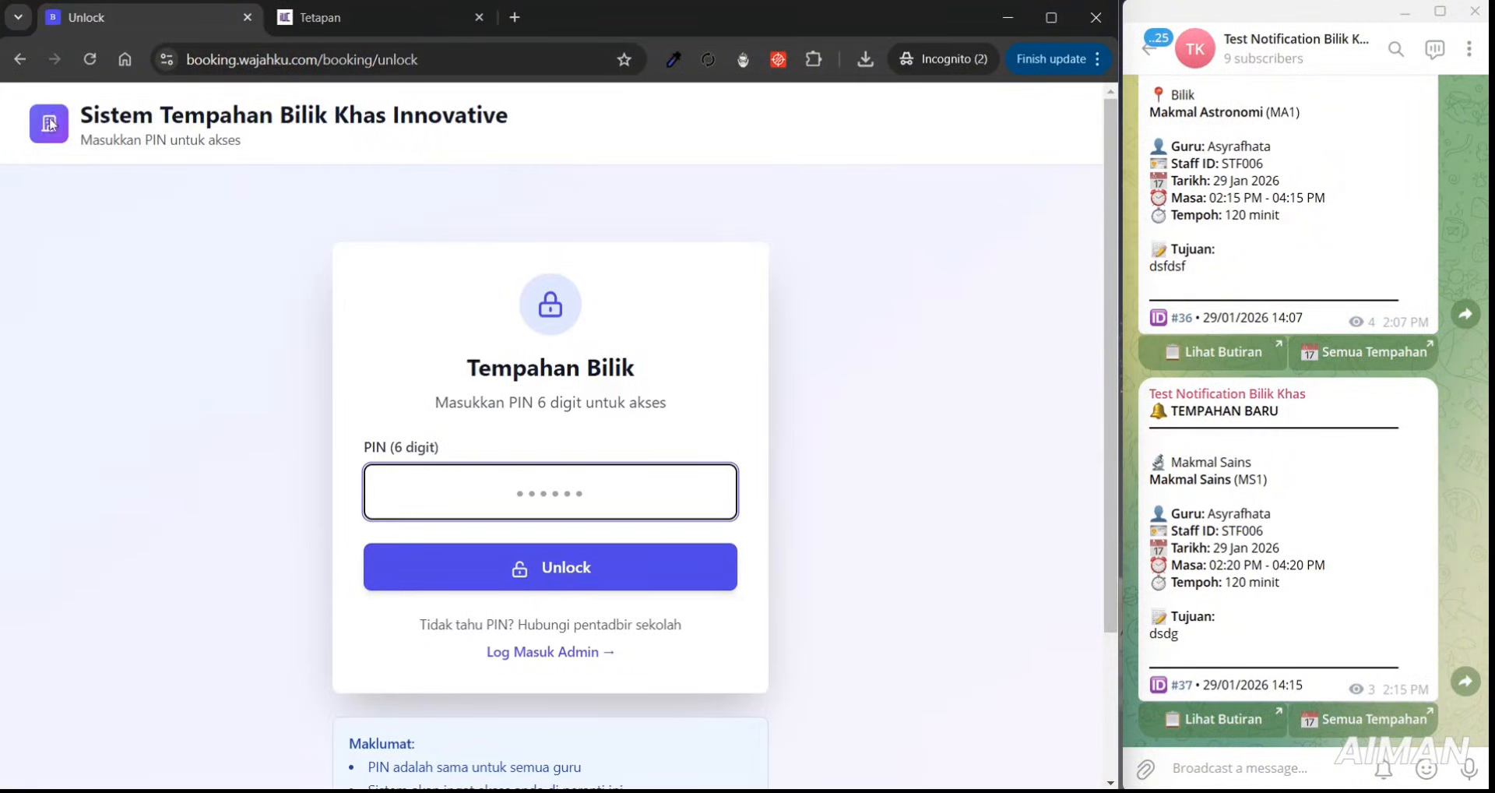
click(88, 59)
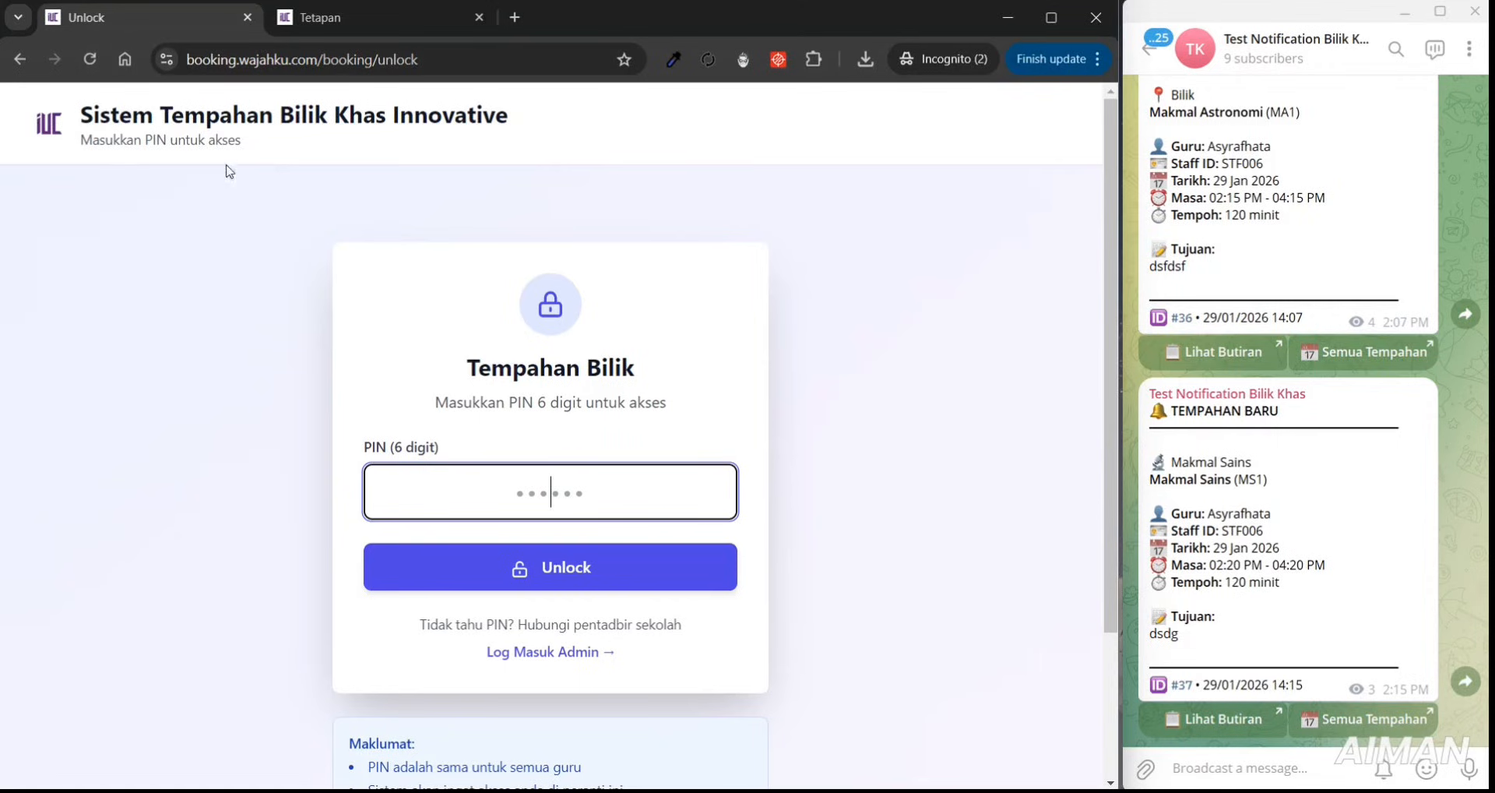
click(311, 17)
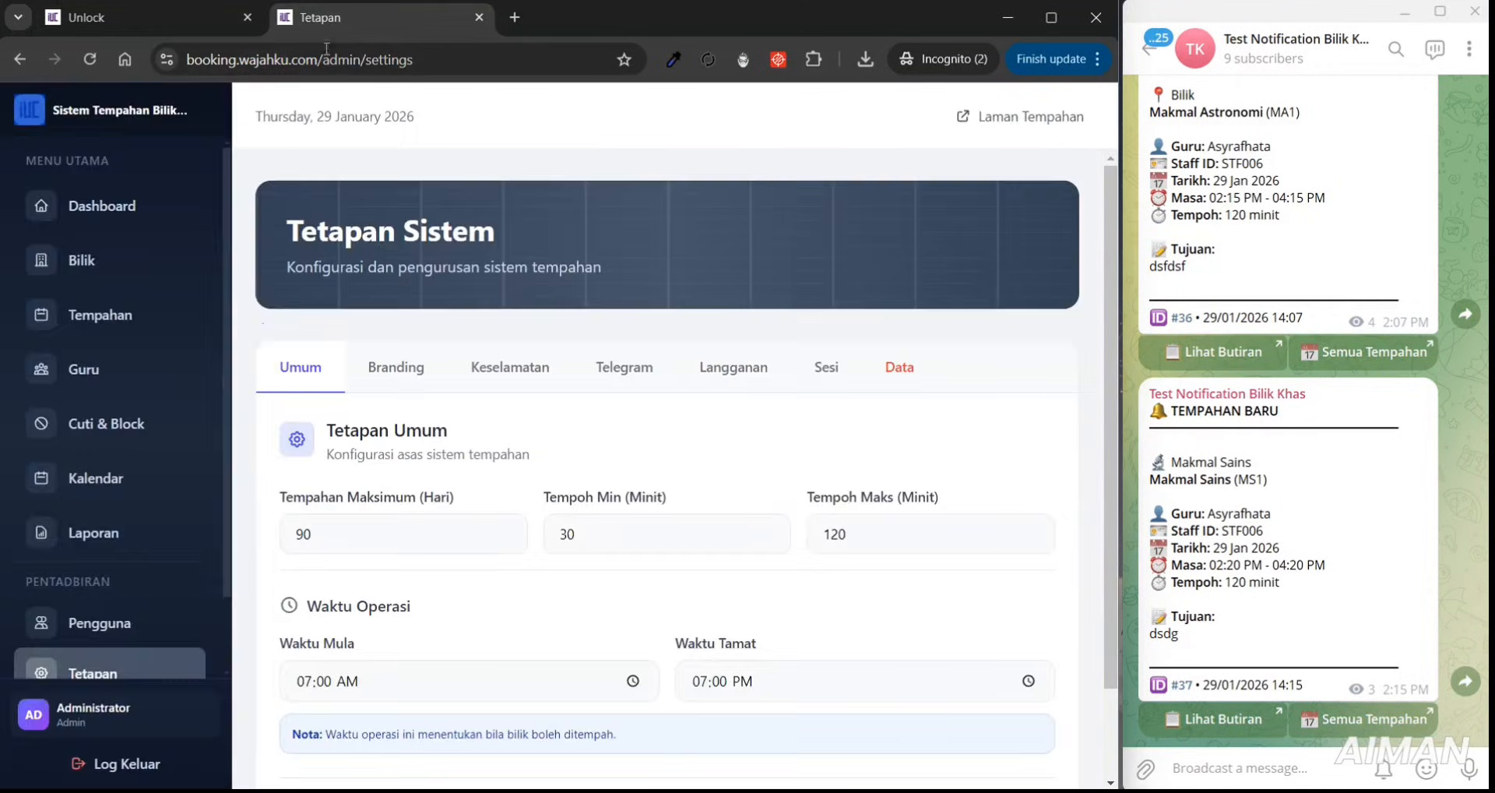
- Log out of the admin panel and sign back in with the admin e-mail and password
click(148, 764)
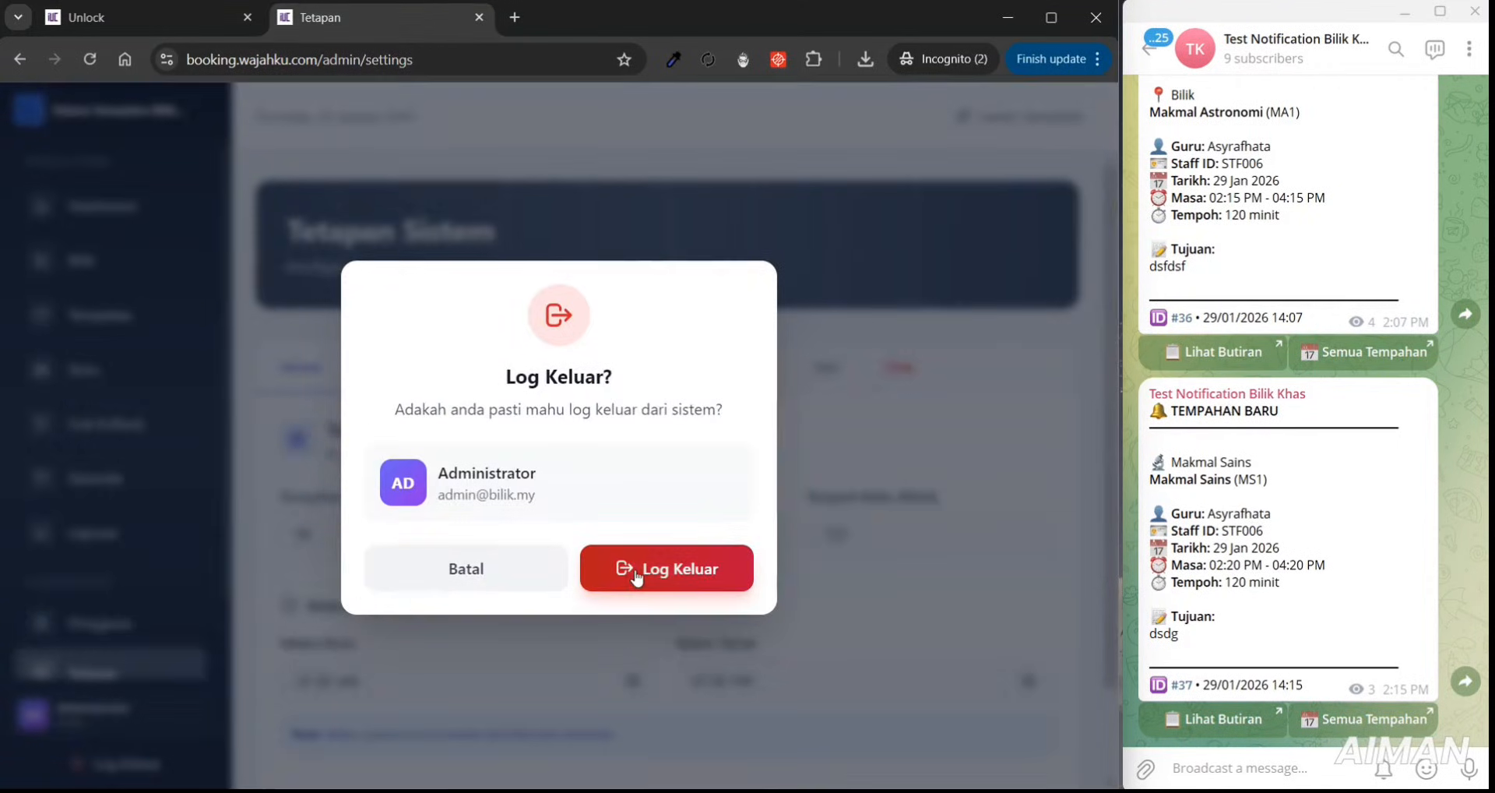
click(630, 555)
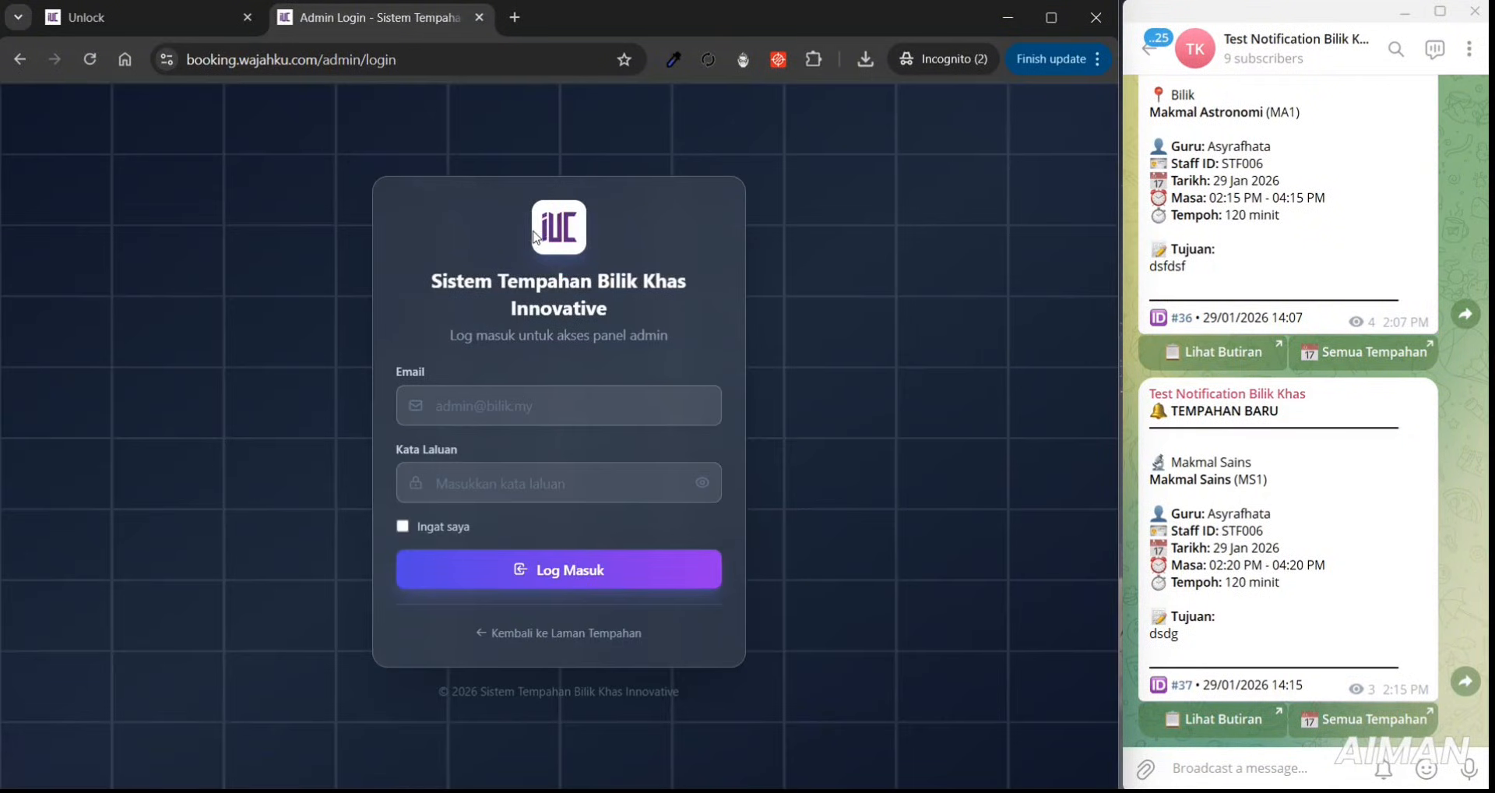
click(538, 401)
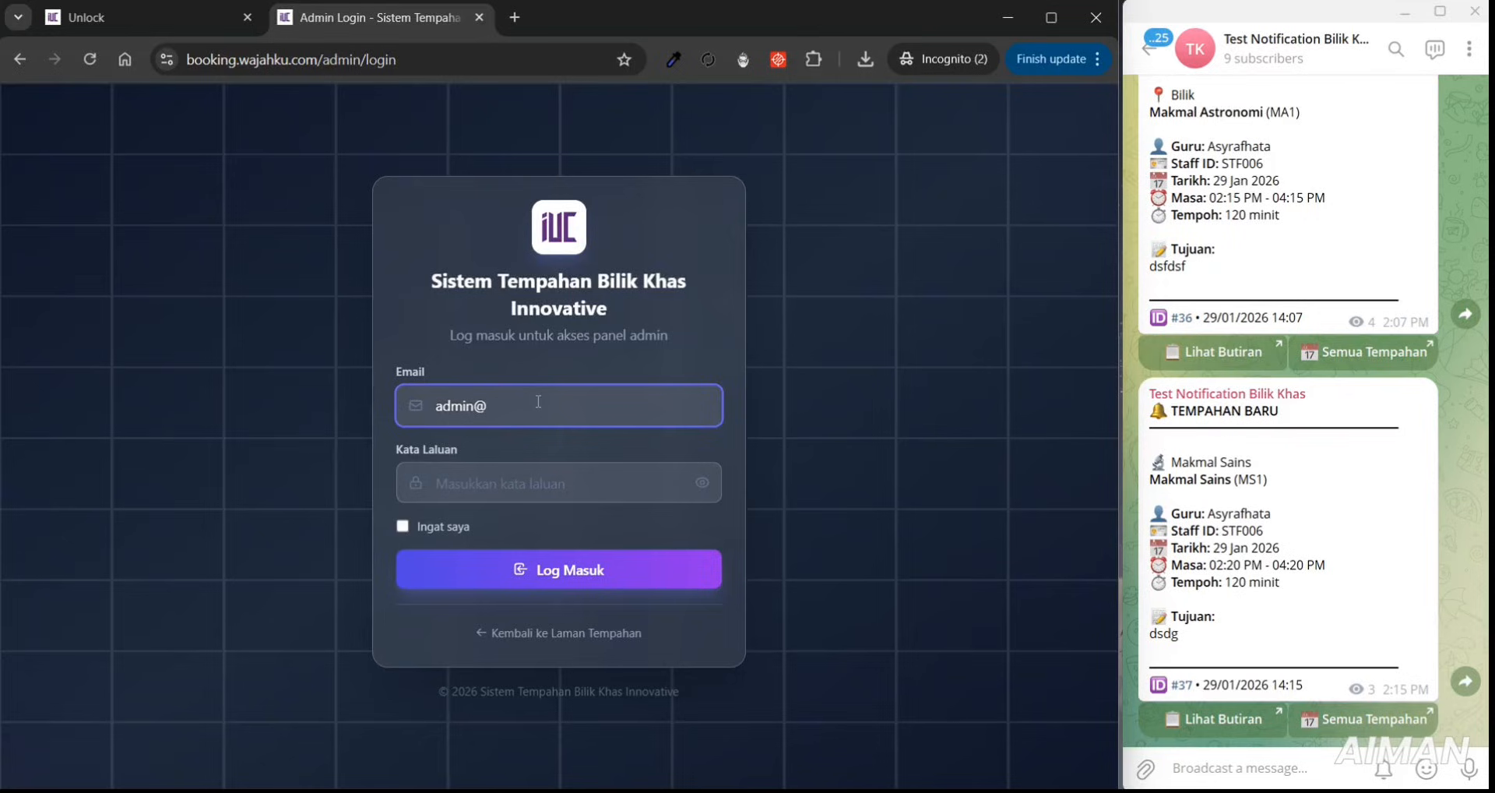
click(580, 491)
text(•)
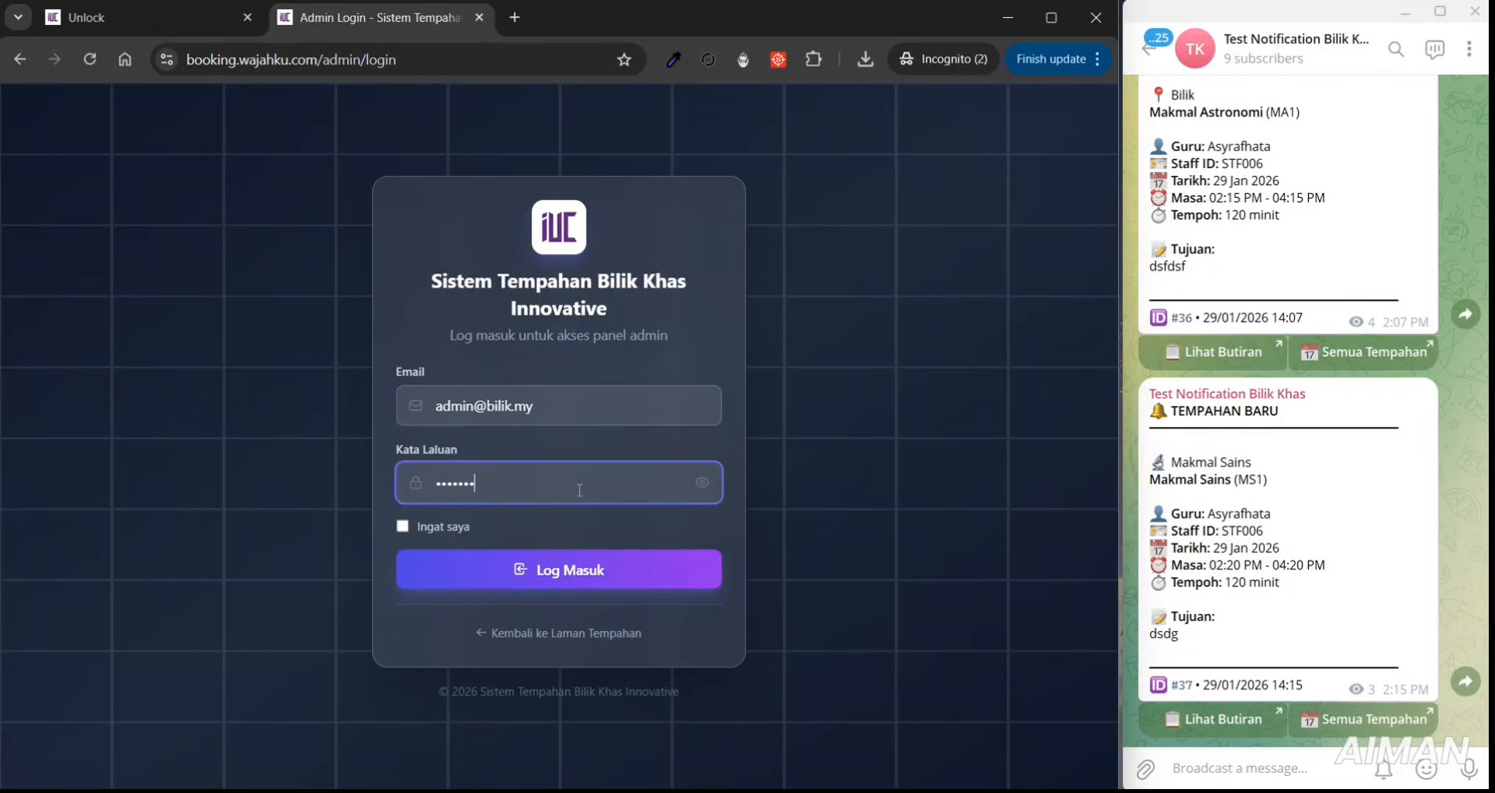
click(622, 562)
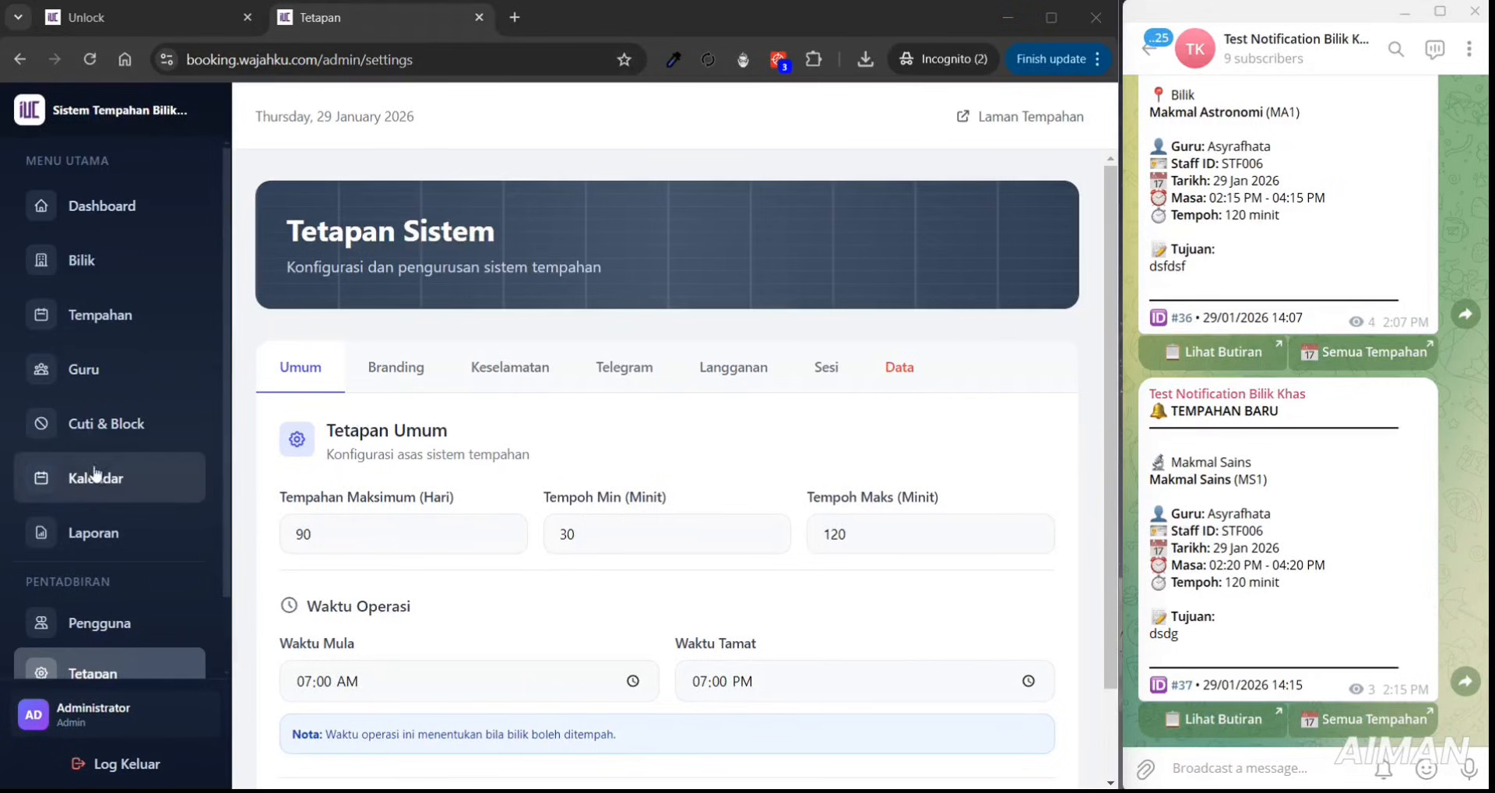
- Scroll the Branding tab to SEO & Paparan Google and place the cursor in Tajuk SEO
click(374, 390)
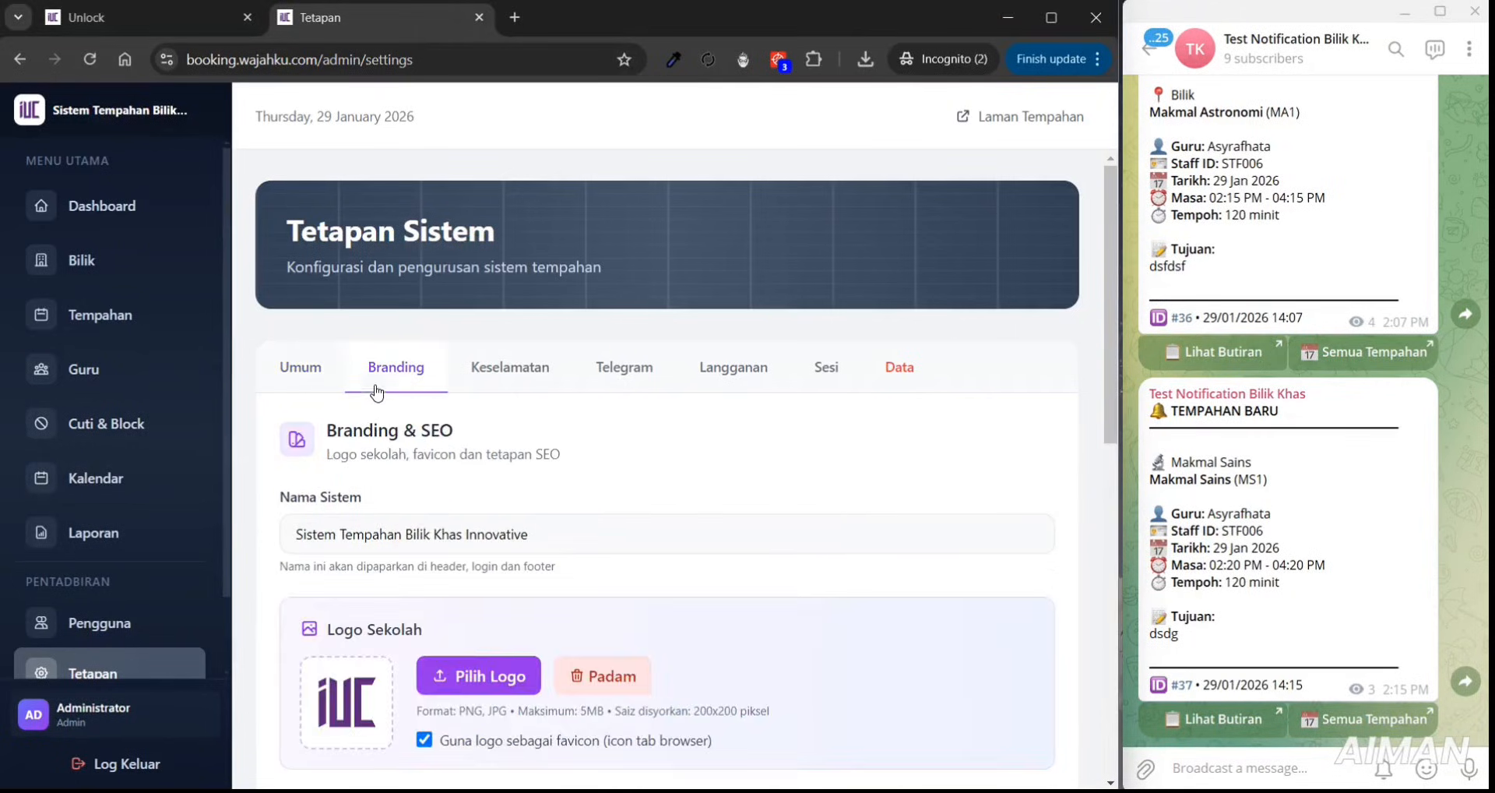
scroll(1079, 453, down, 4)
scroll(1079, 453, down, 3)
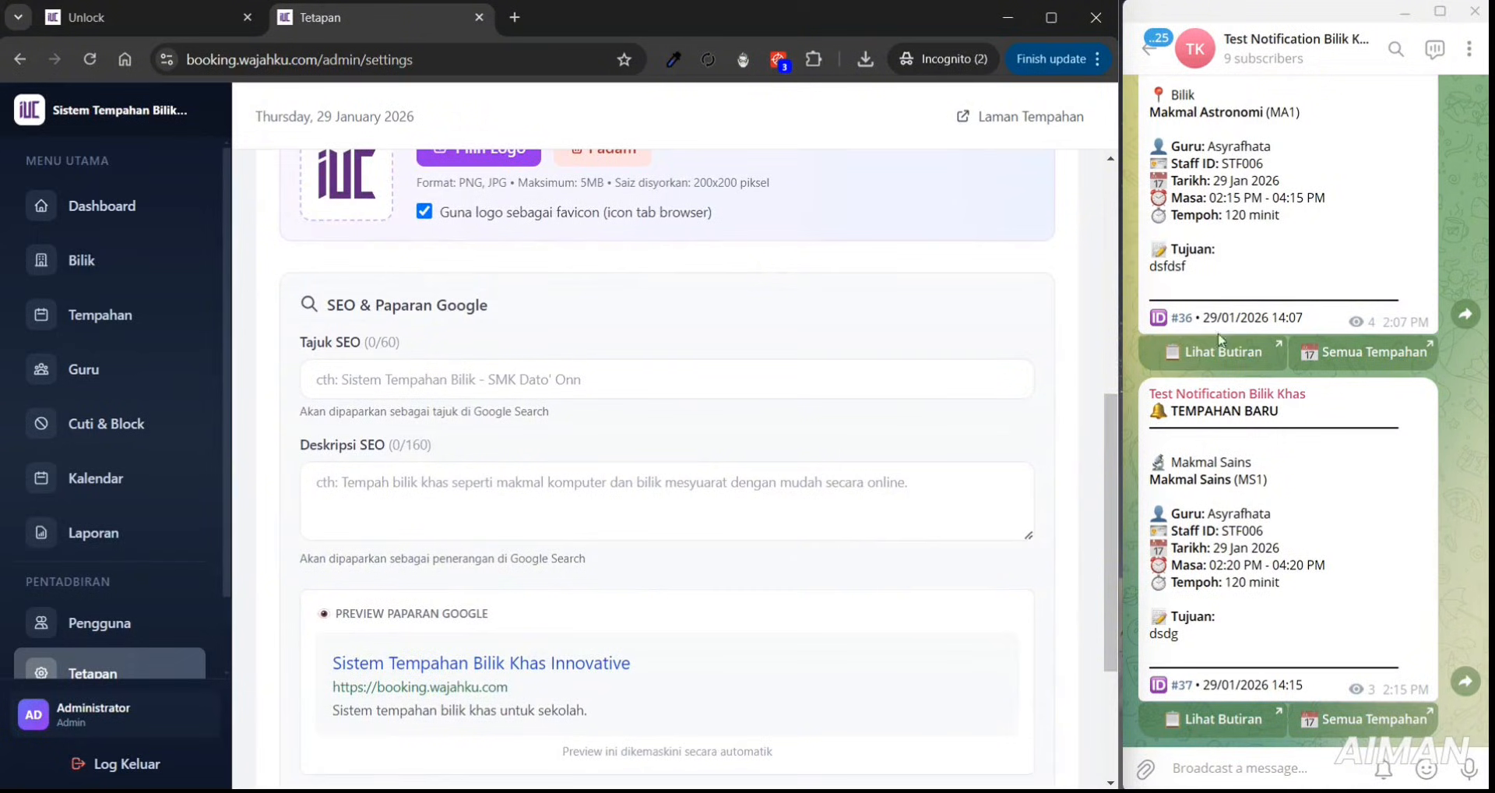
scroll(1110, 437, down, 1)
drag(1111, 437, 1128, 472)
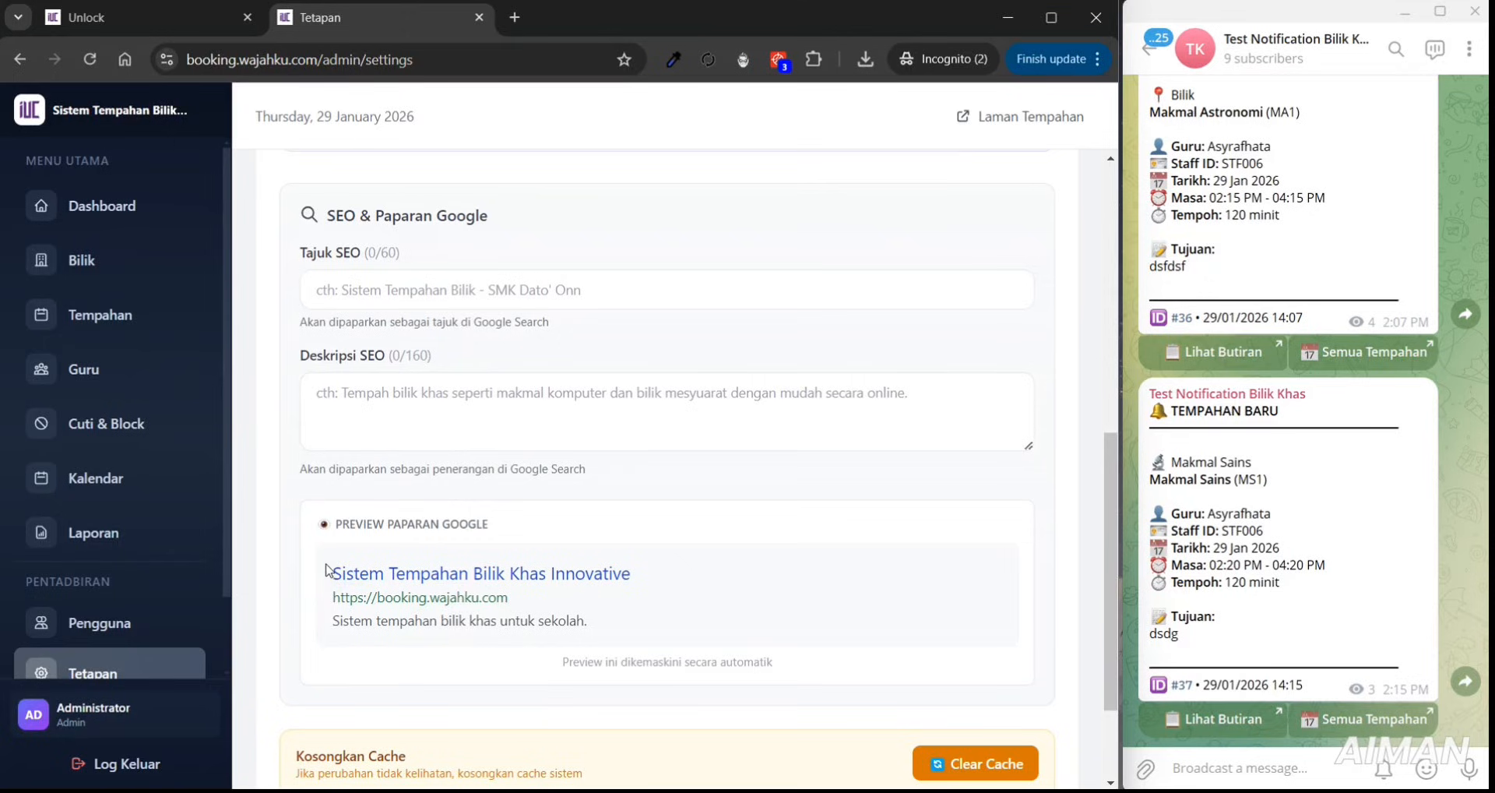
drag(326, 571, 594, 631)
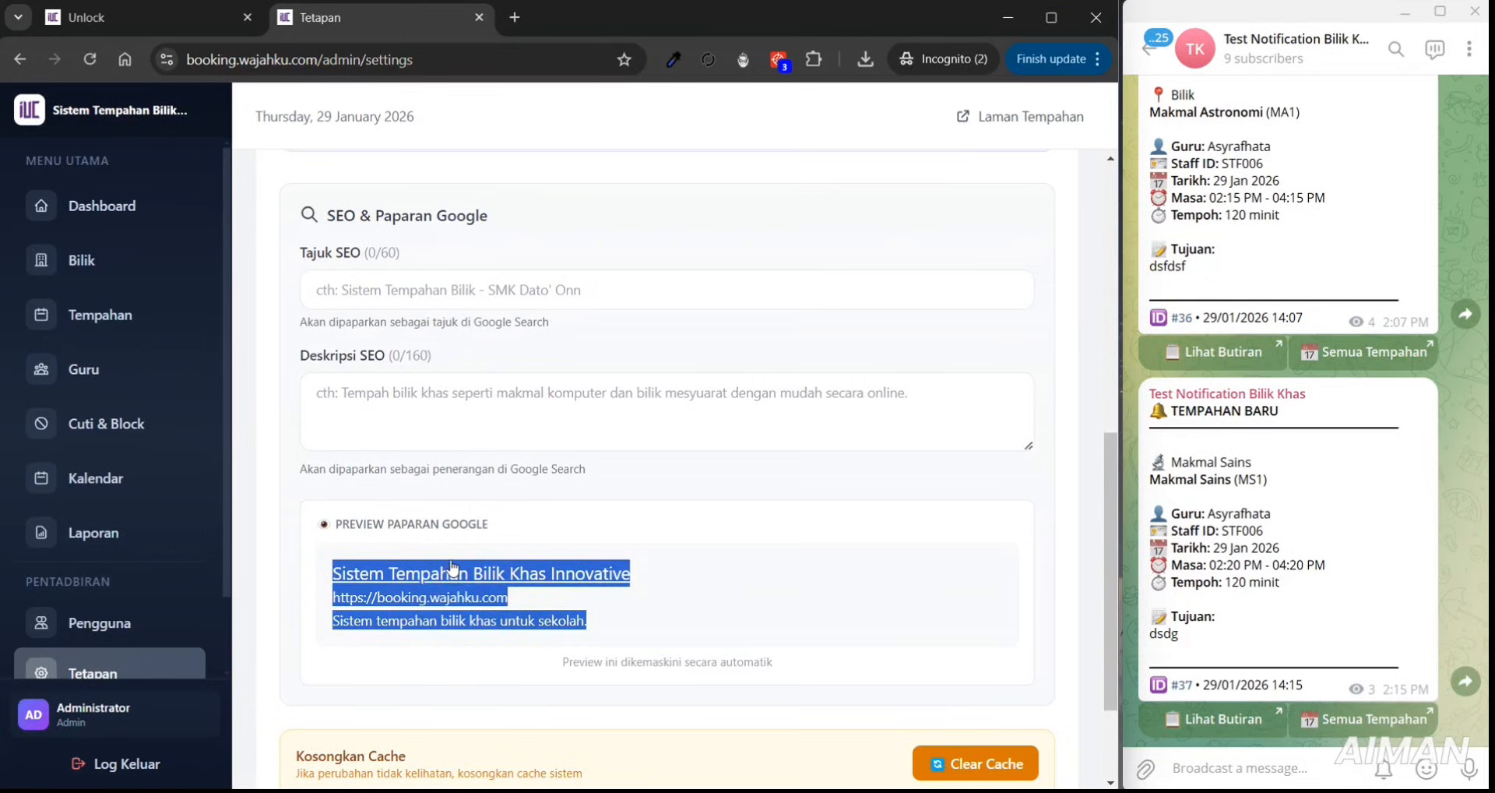
click(434, 296)
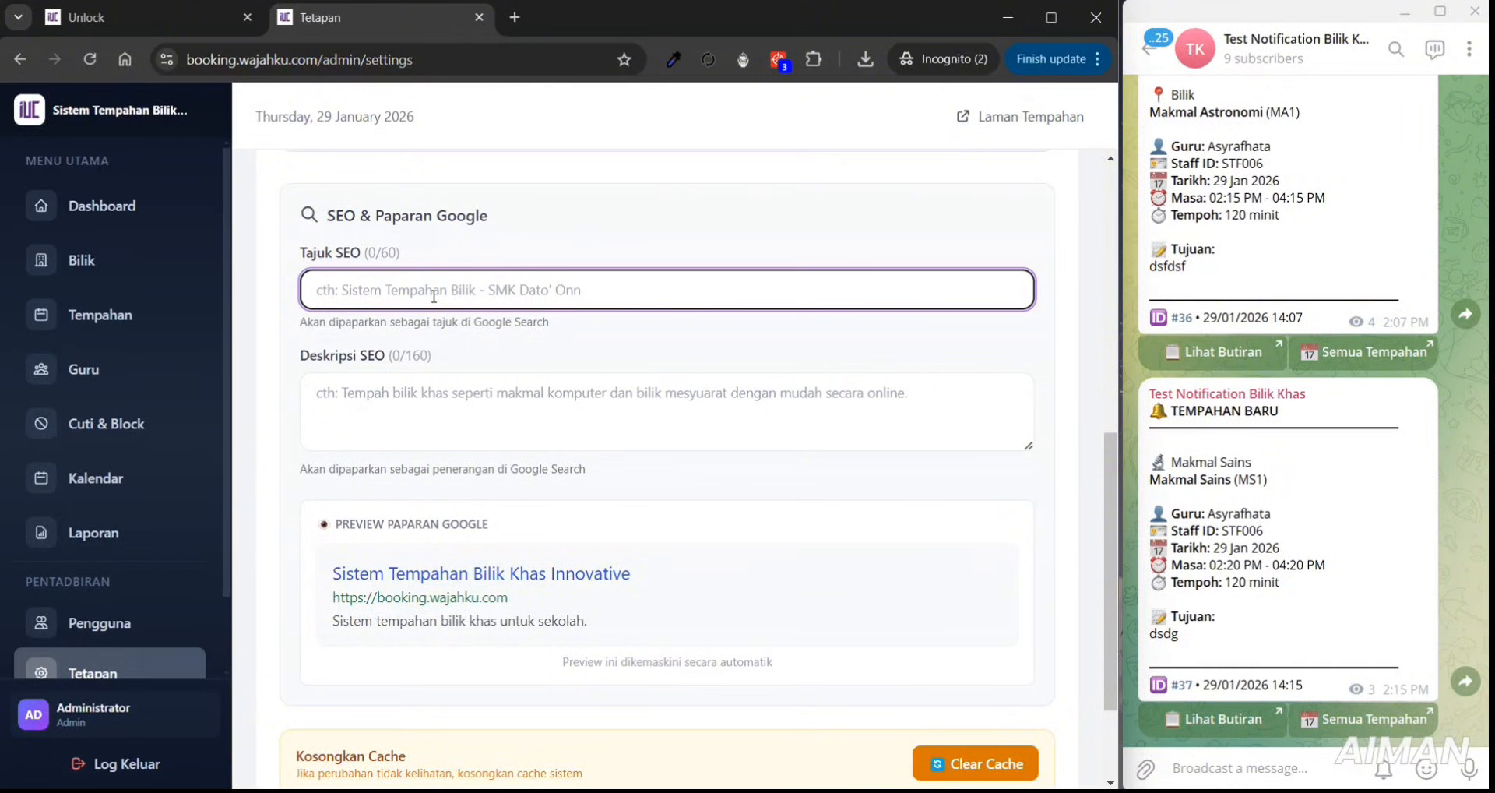
- Enter SEO title 'Sistem Tempahan Bilik Khas | Innovative University College' and the Deskripsi SEO text
text(Sistem Te)
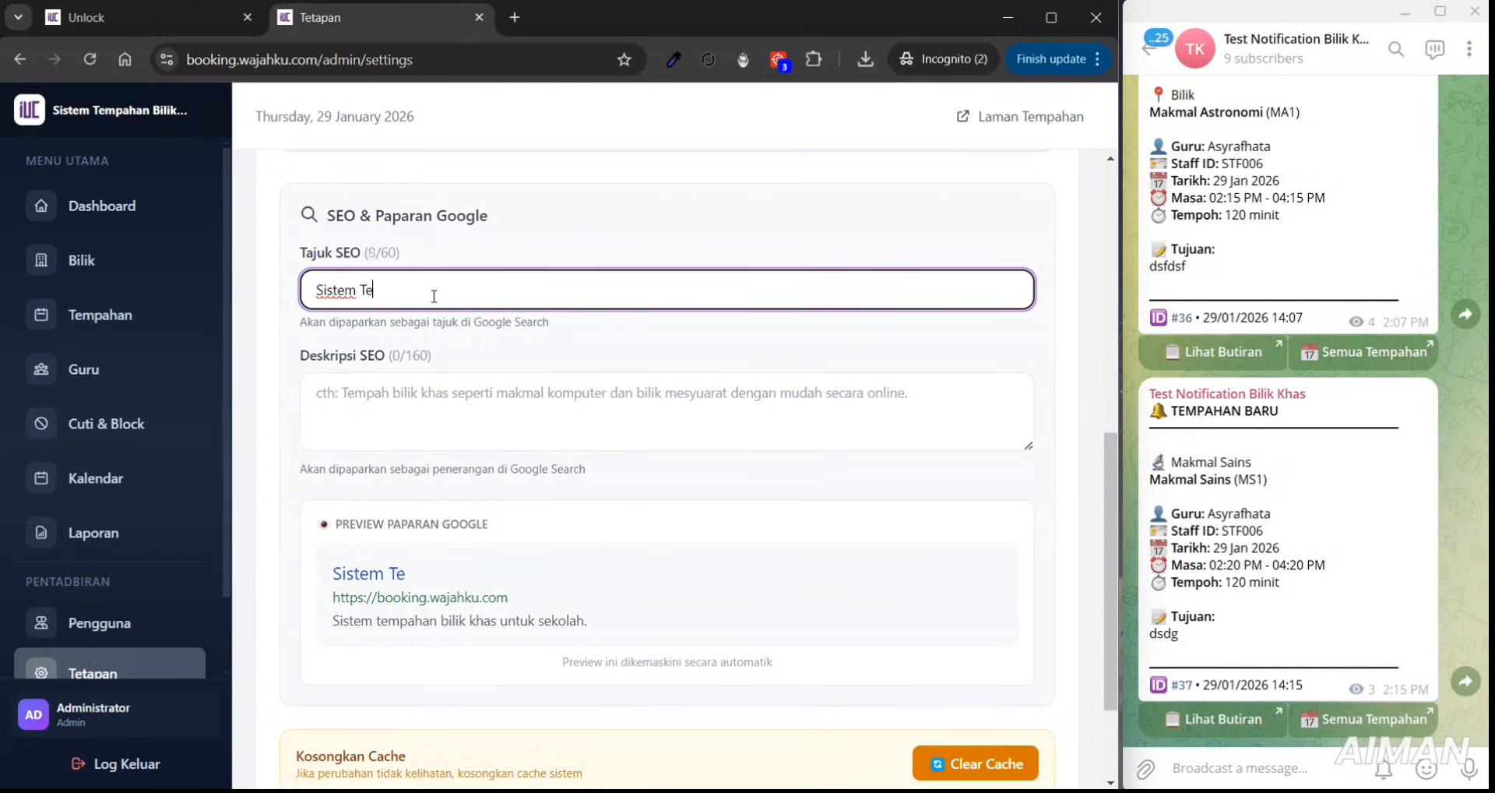
text(mpahan Bilik )
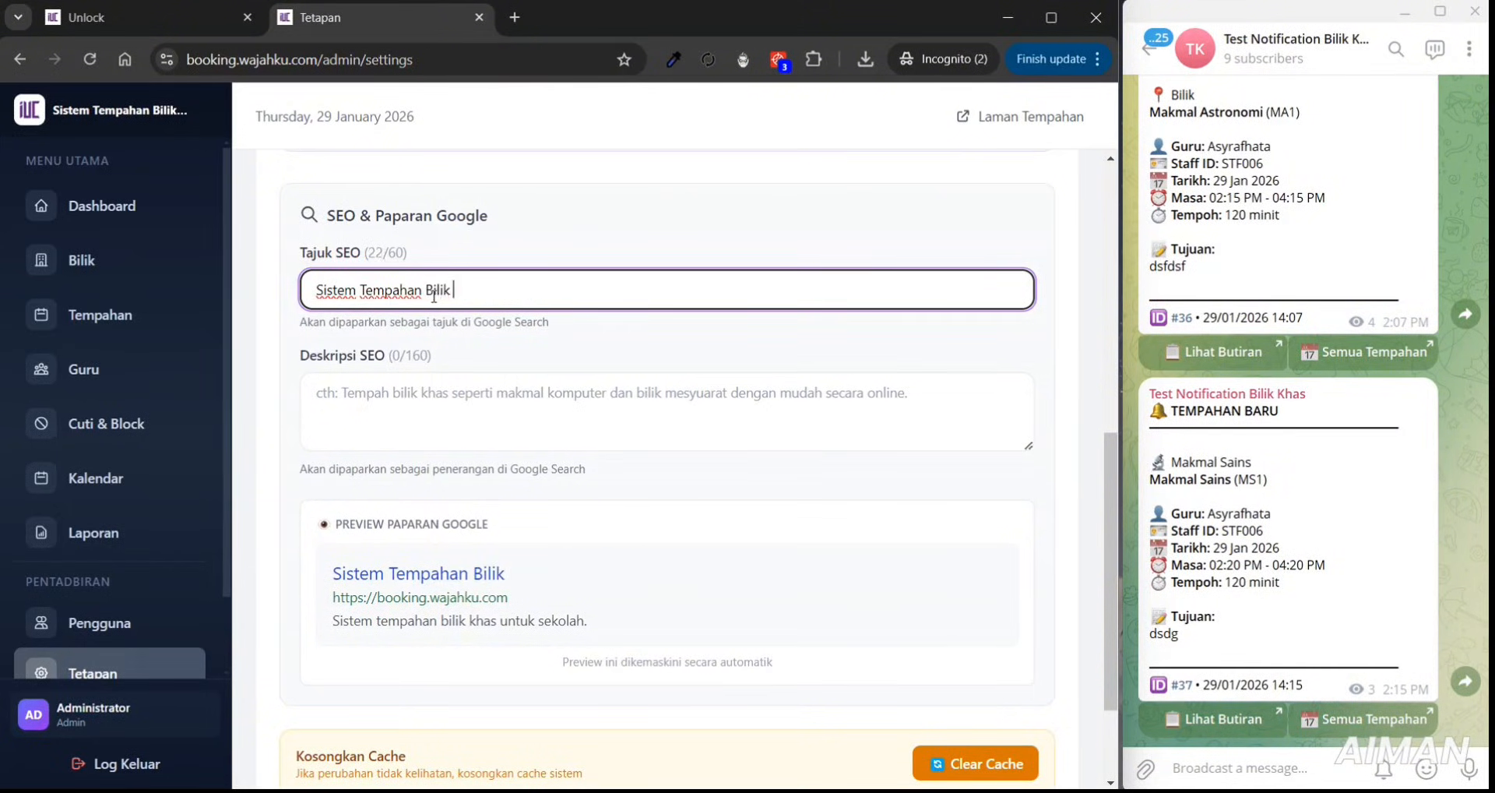
text(Khas | Innov)
text(ati)
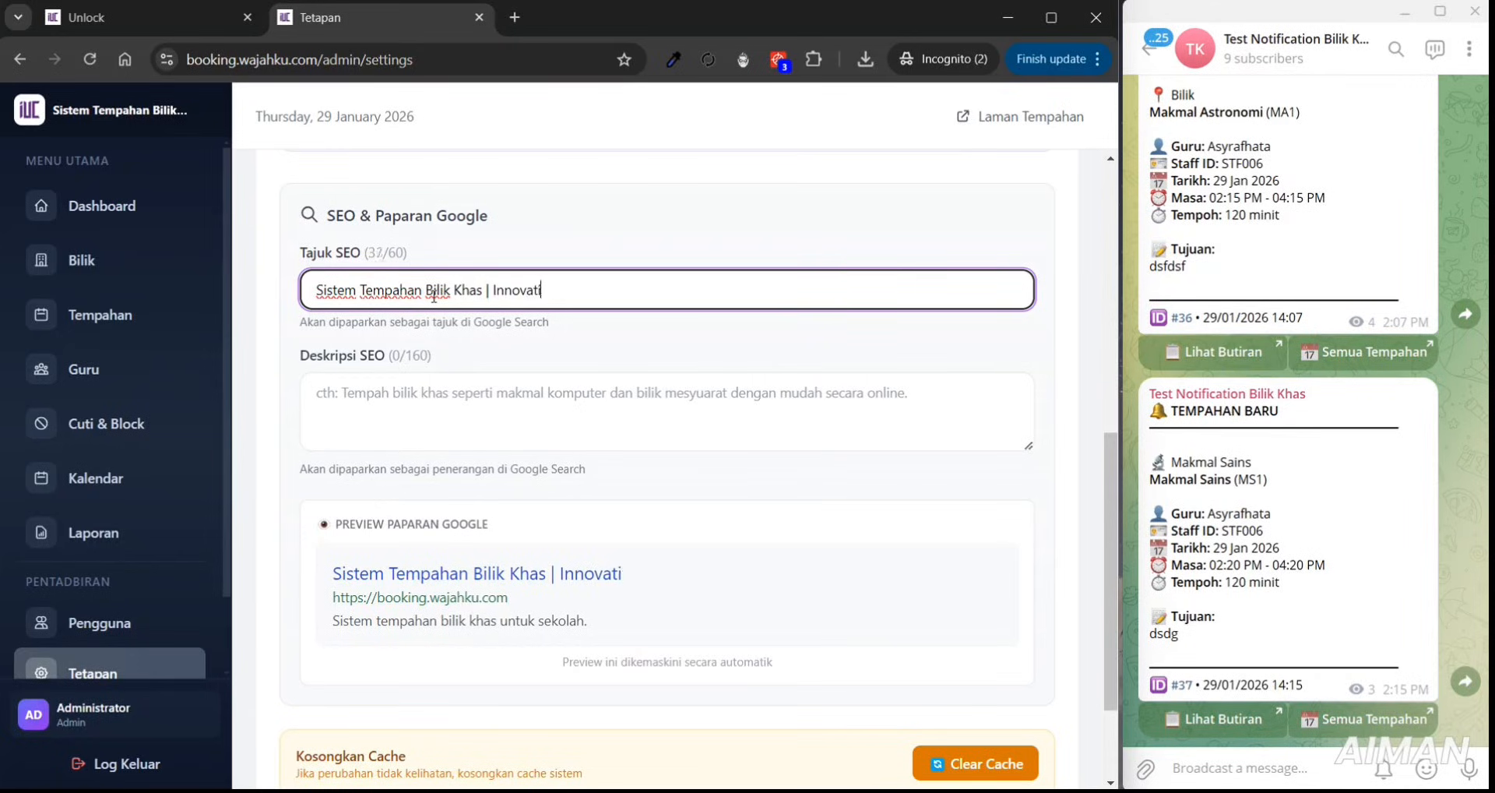
text(ve University Col)
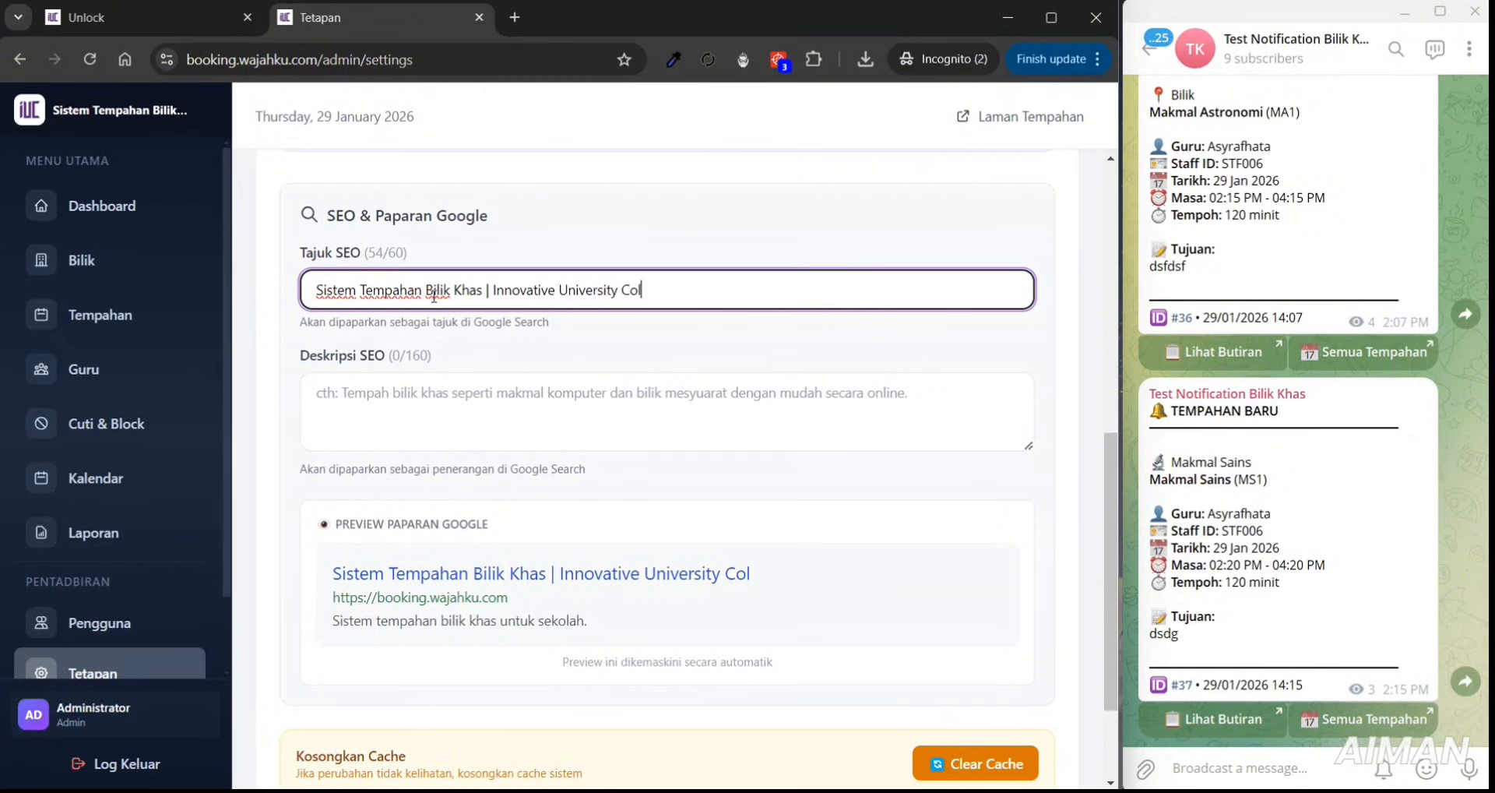
text(lege)
click(438, 428)
text(Sis)
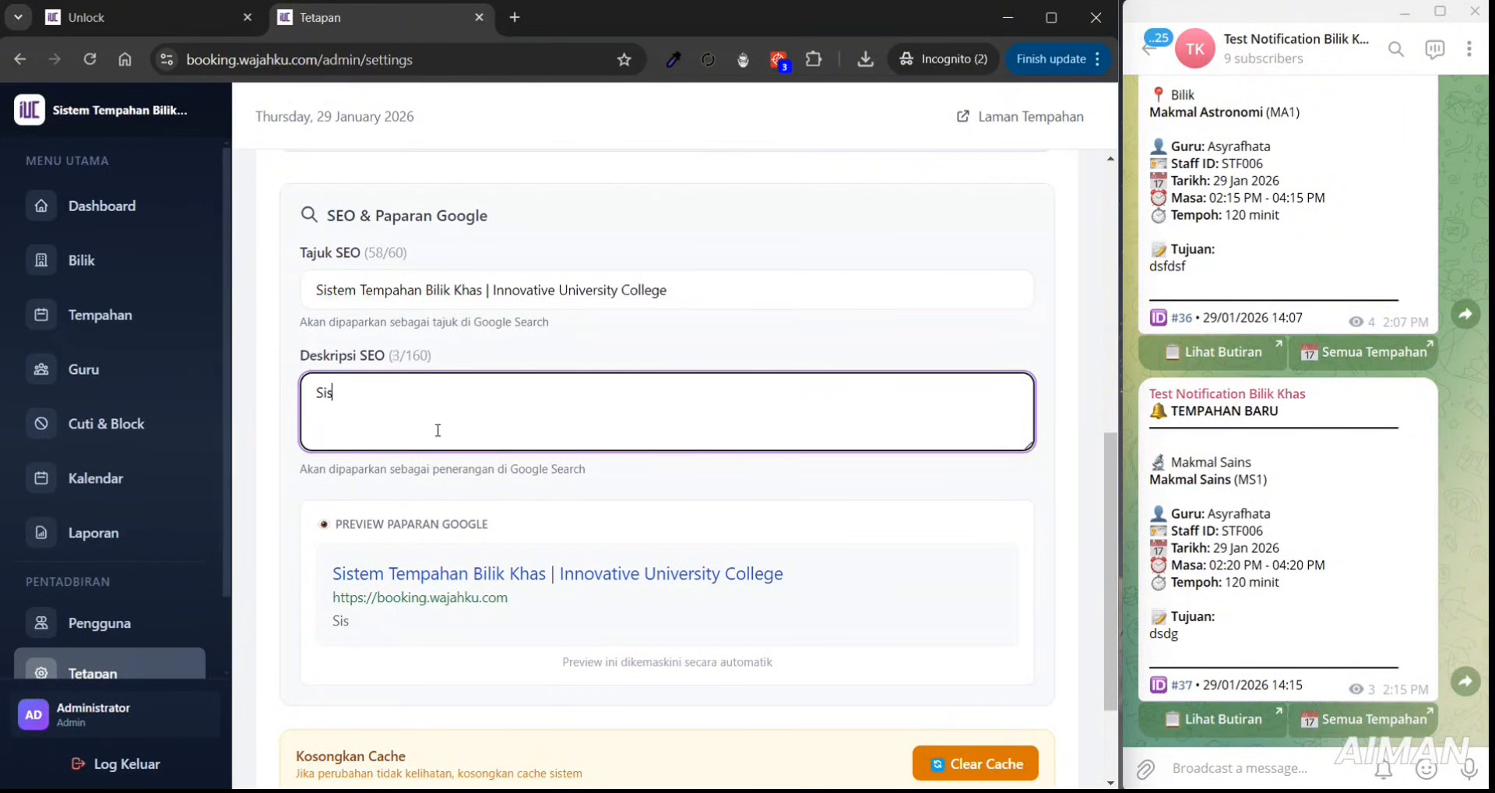
text(tem tempa)
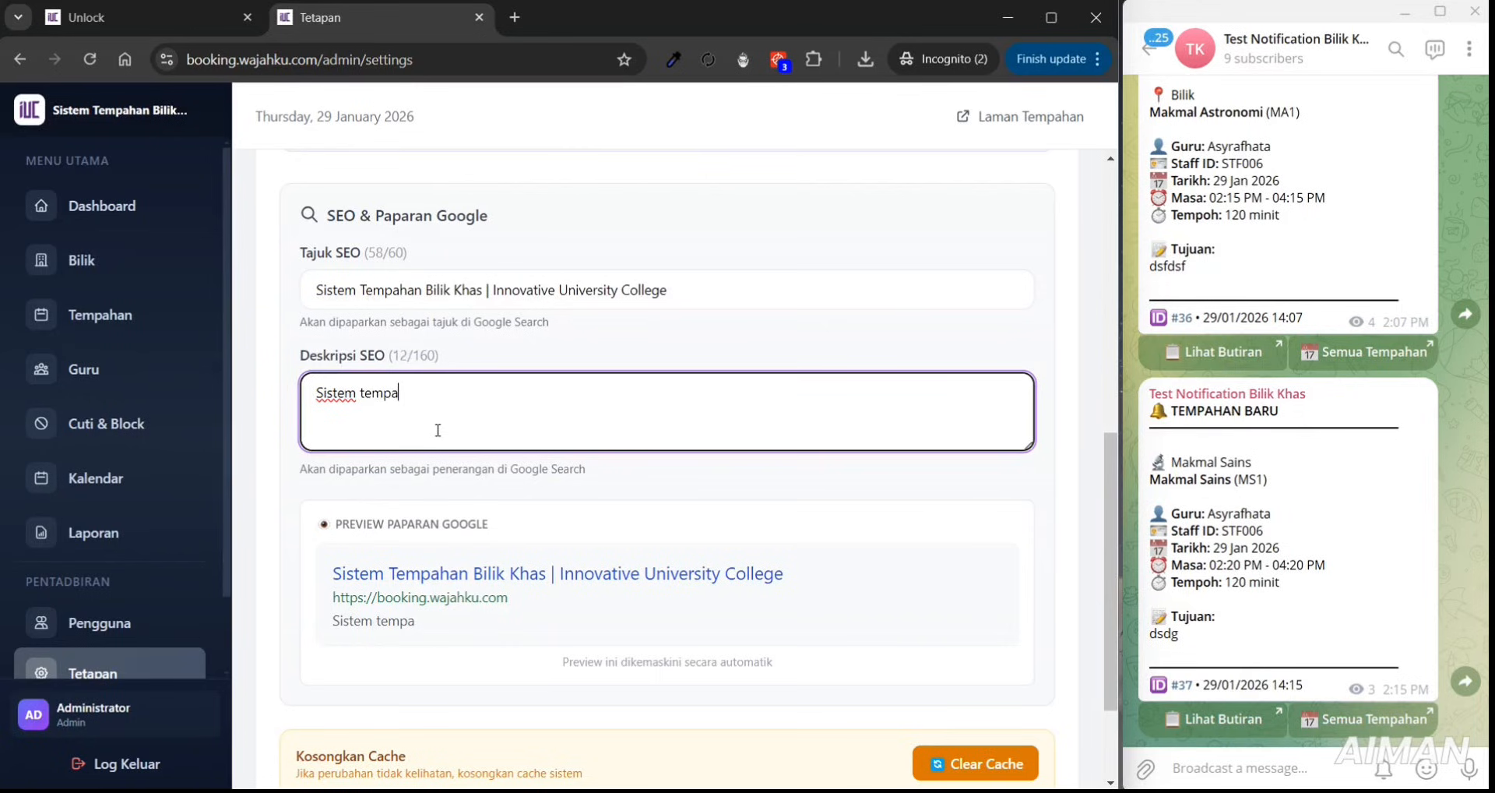
text(han bilik khas)
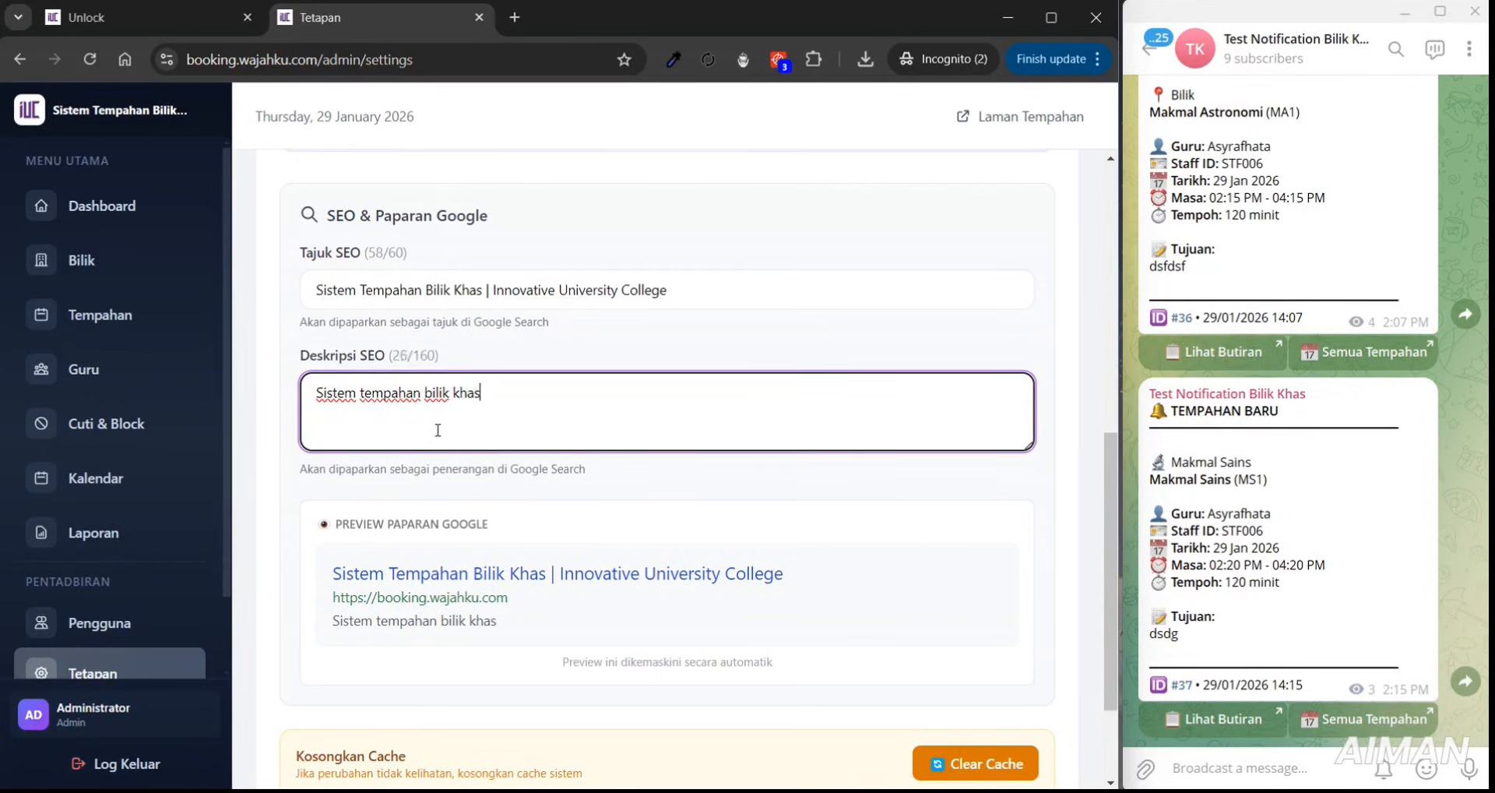
text( yang dicip)
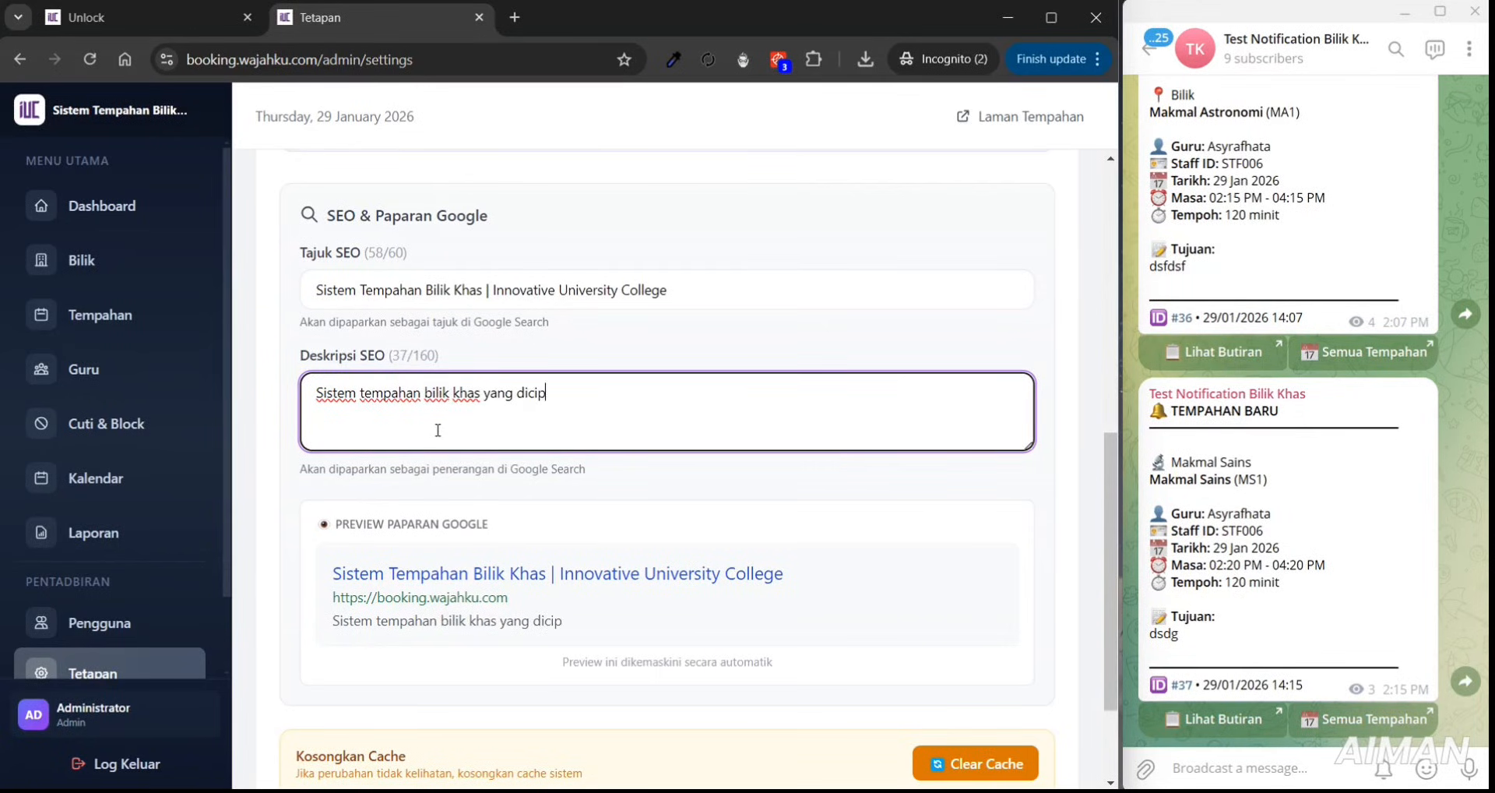
text(ta bagi memudahk)
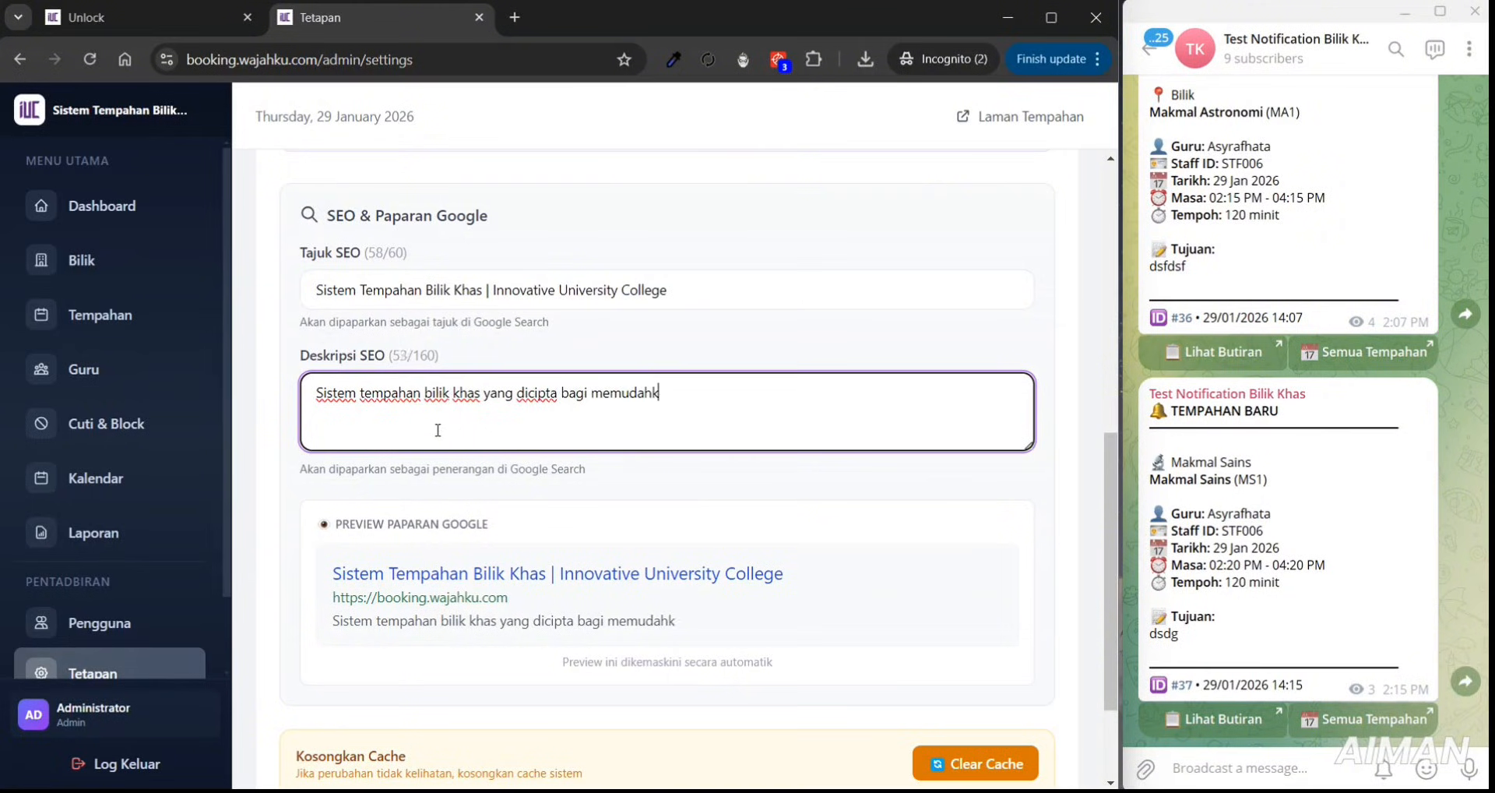
text(an )
text(guru )
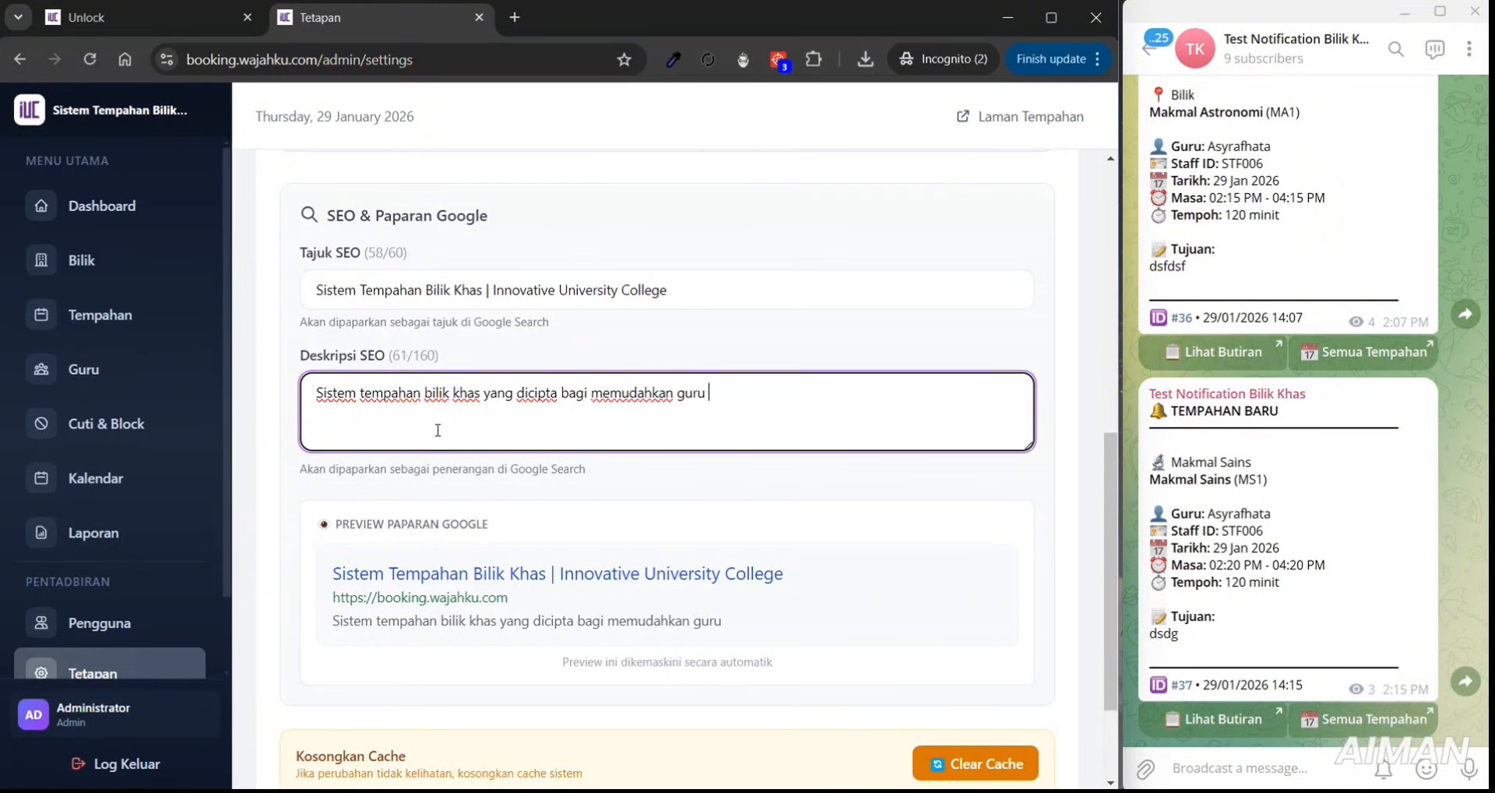
text(pensyarah, )
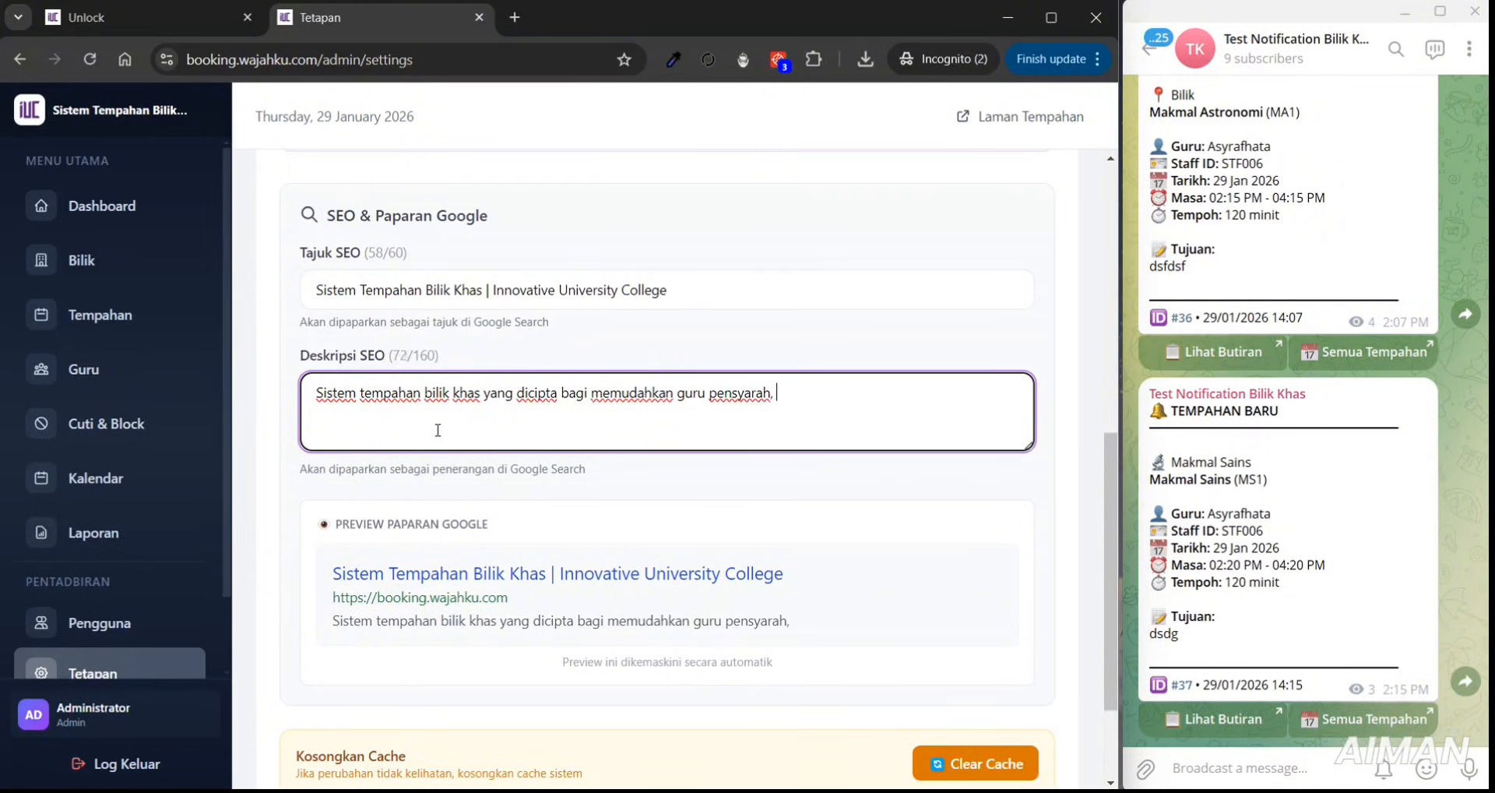
text(proses penjanaa)
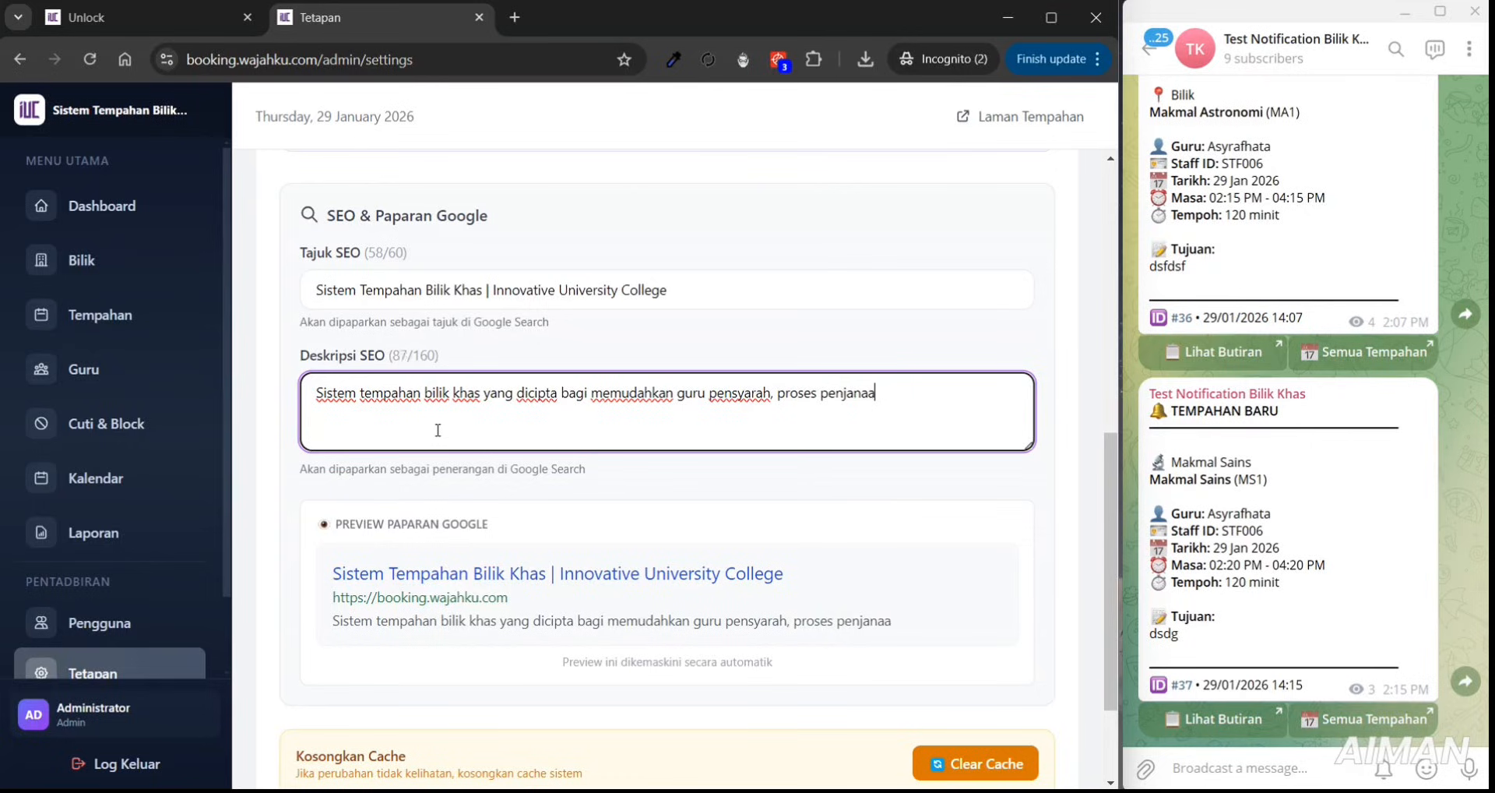
text(n laporan da)
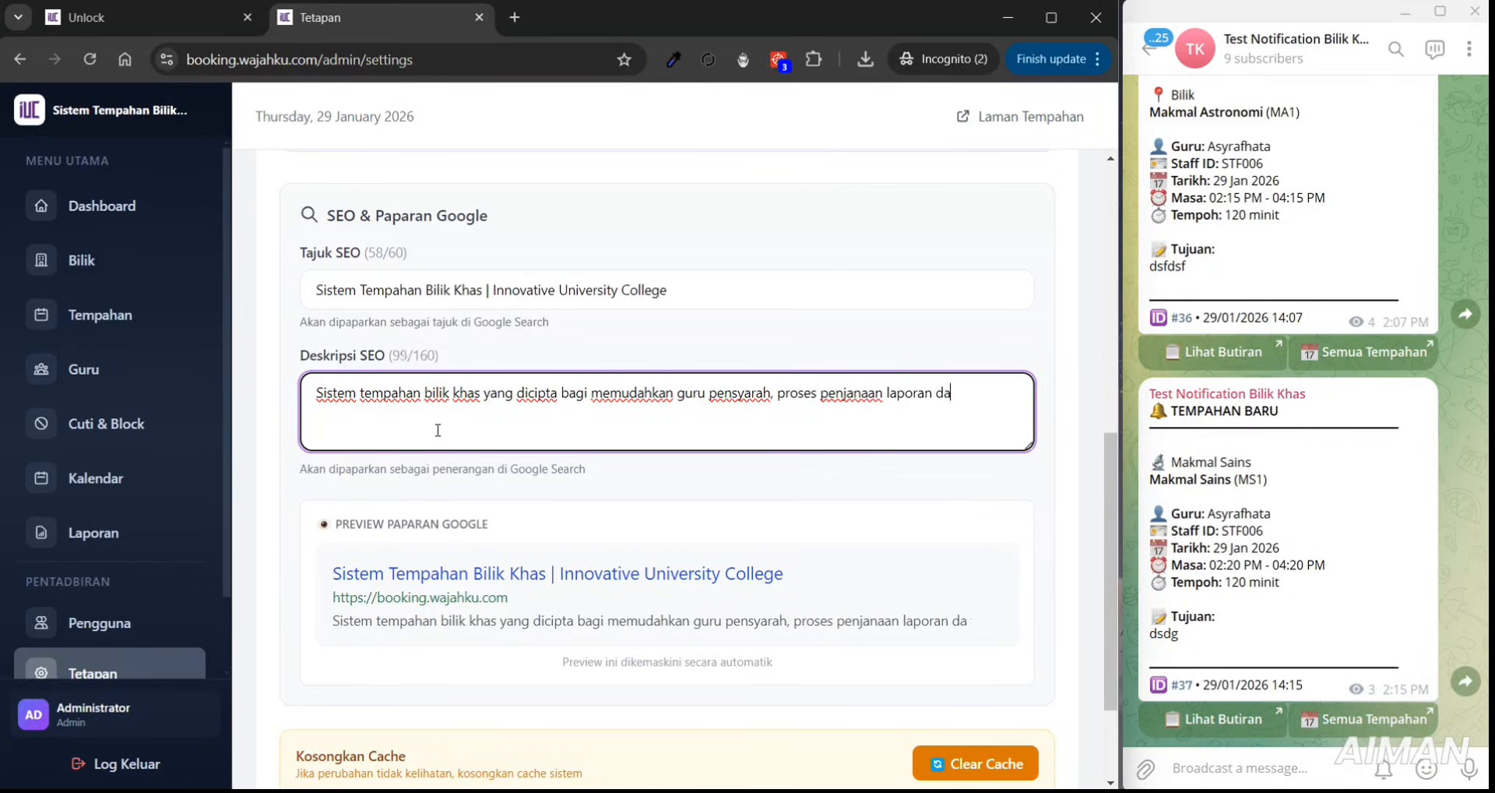
text(n efisiens)
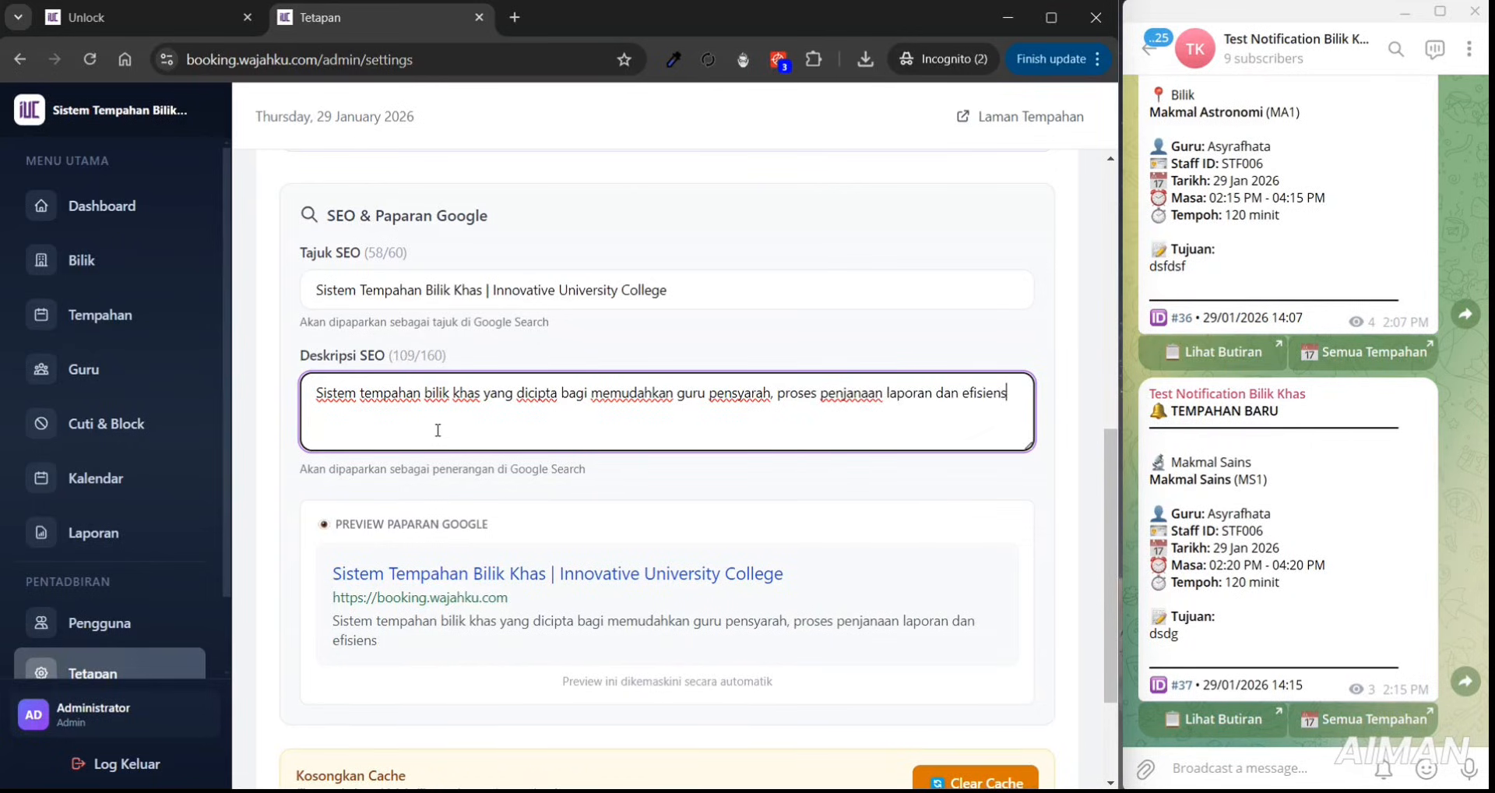
text(i.)
scroll(1102, 530, down, 2)
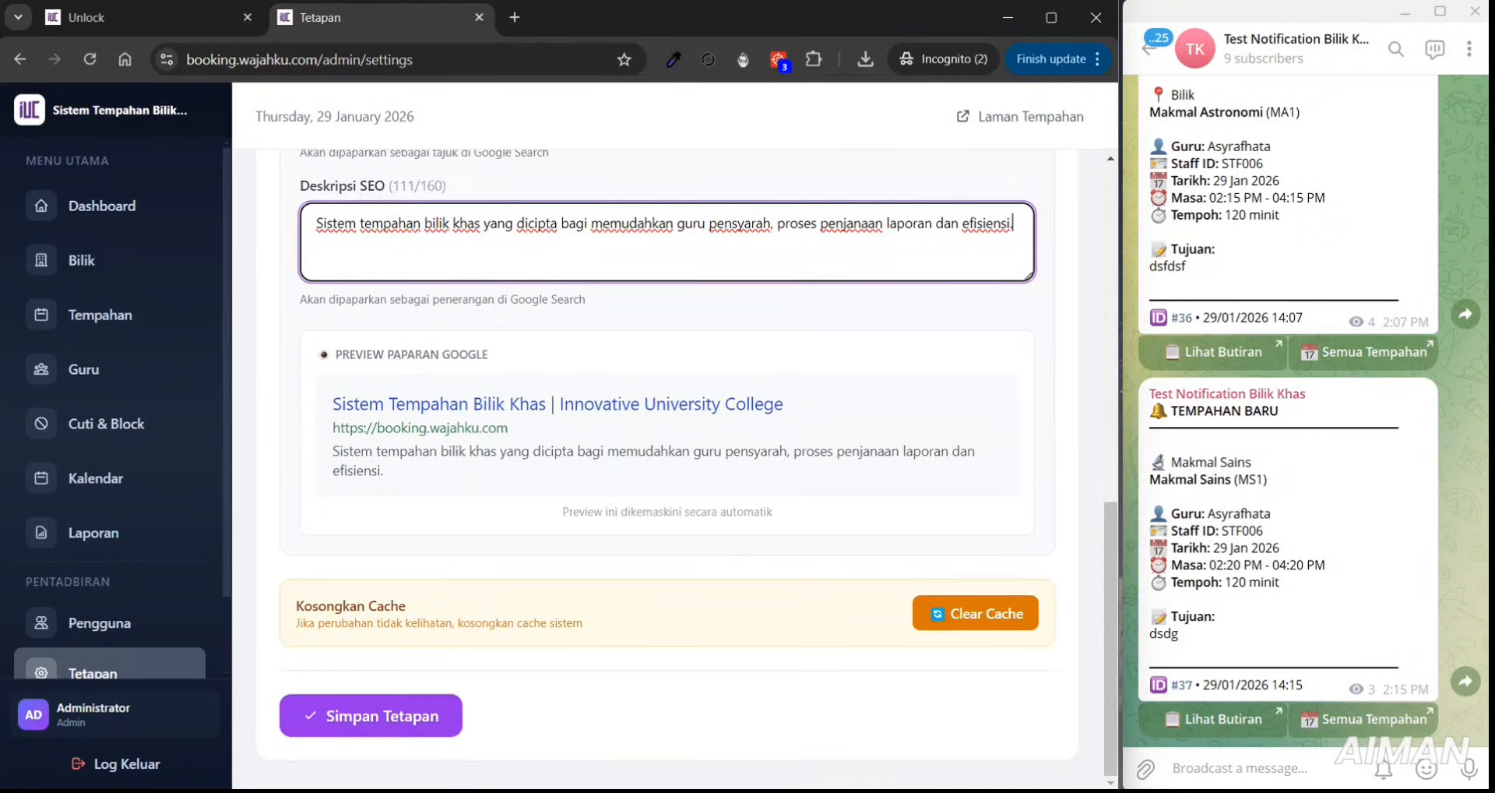
- Save the branding settings and verify the new SEO title in the Google preview
click(315, 733)
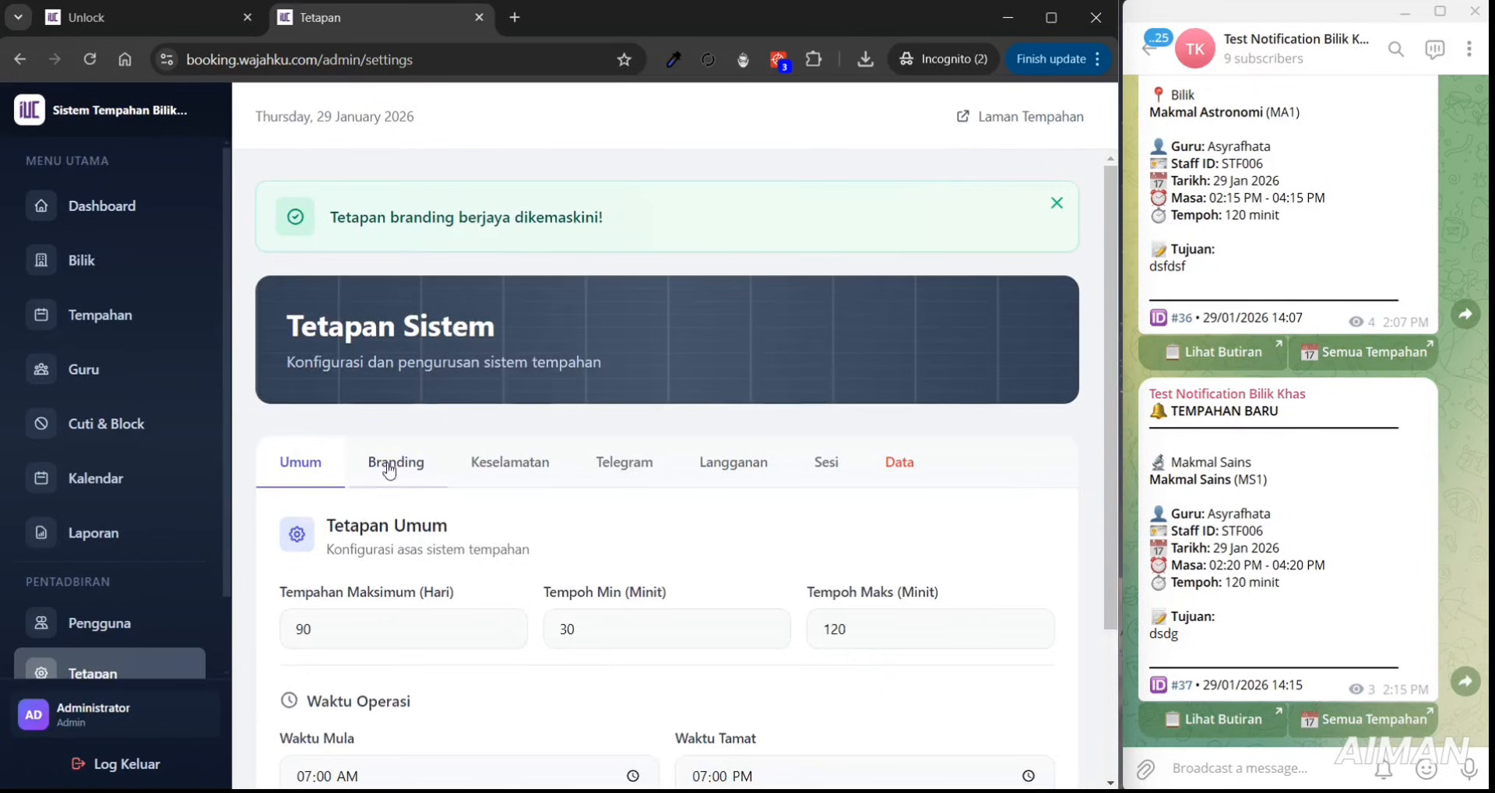
click(393, 462)
drag(1106, 362, 1090, 615)
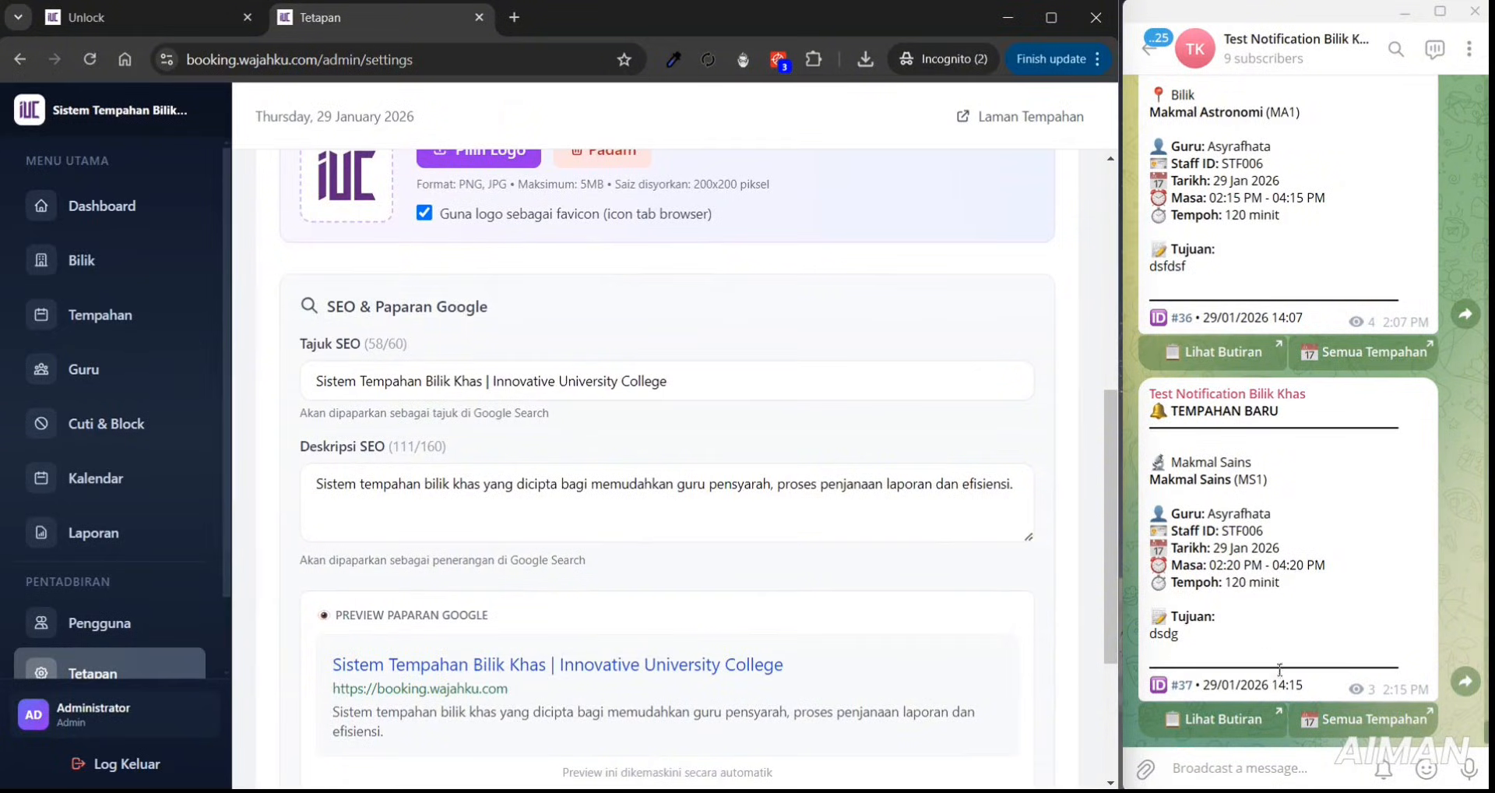
click(1345, 790)
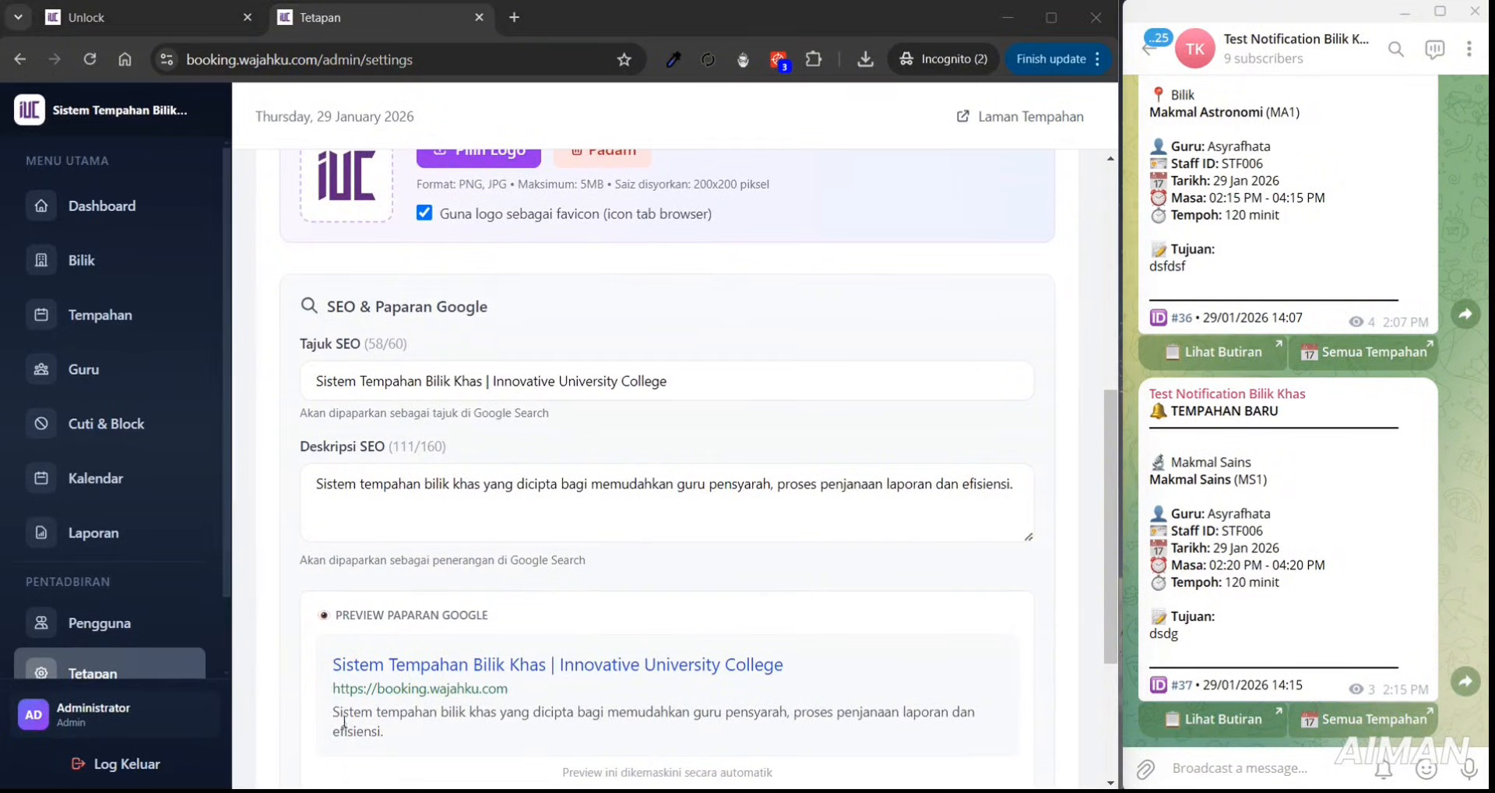
click(142, 16)
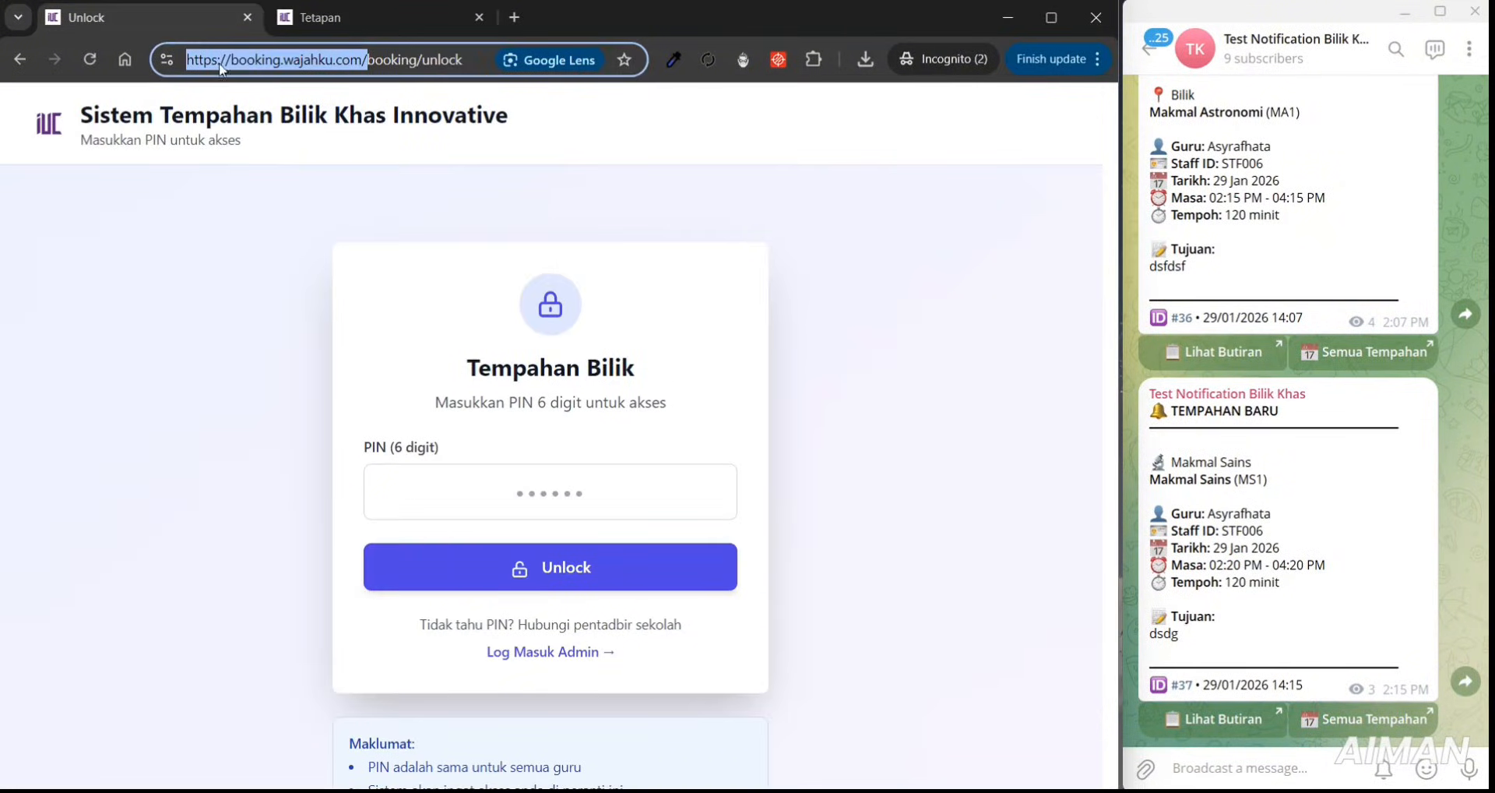
click(314, 20)
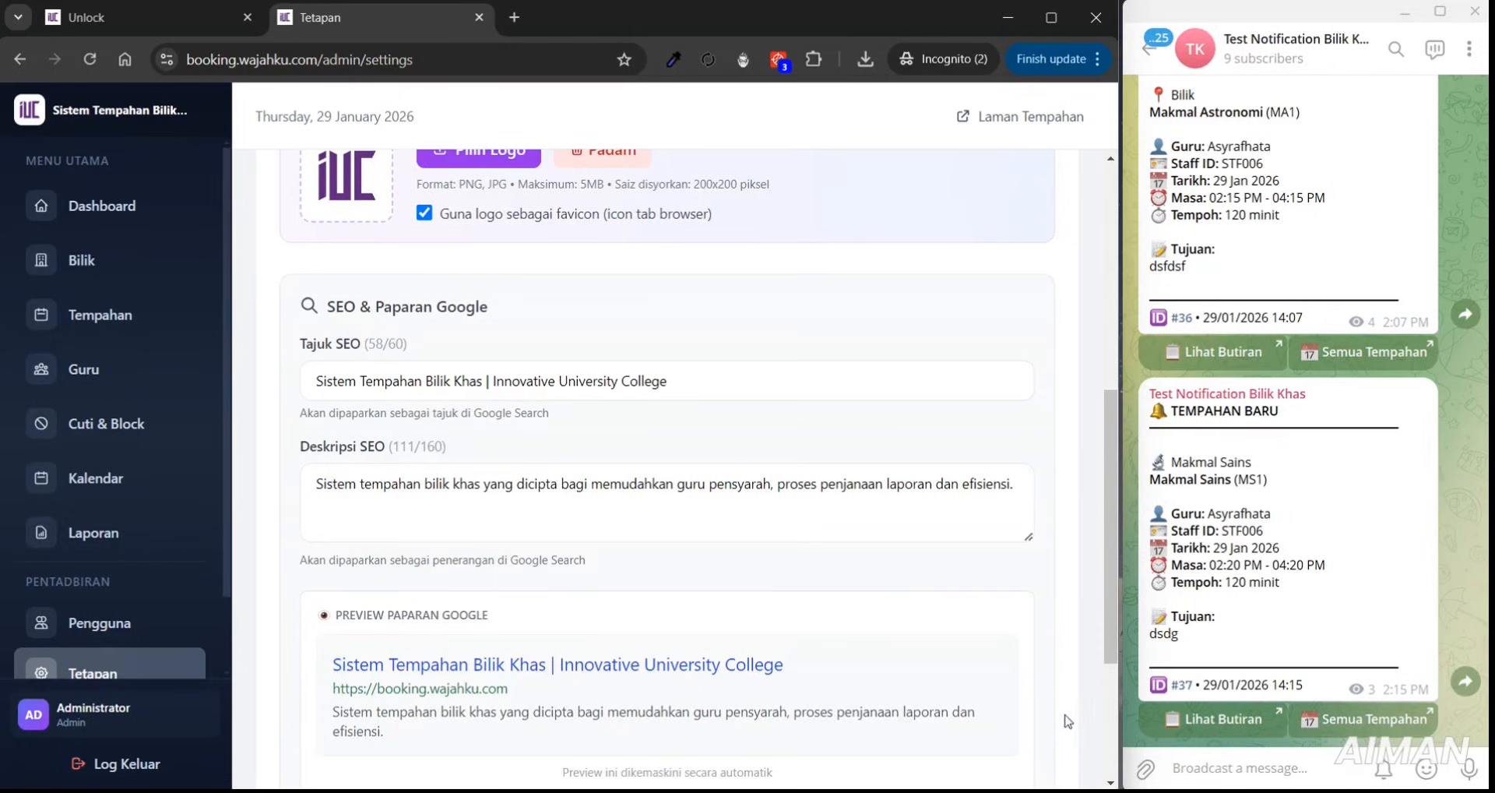
drag(1109, 554, 1113, 604)
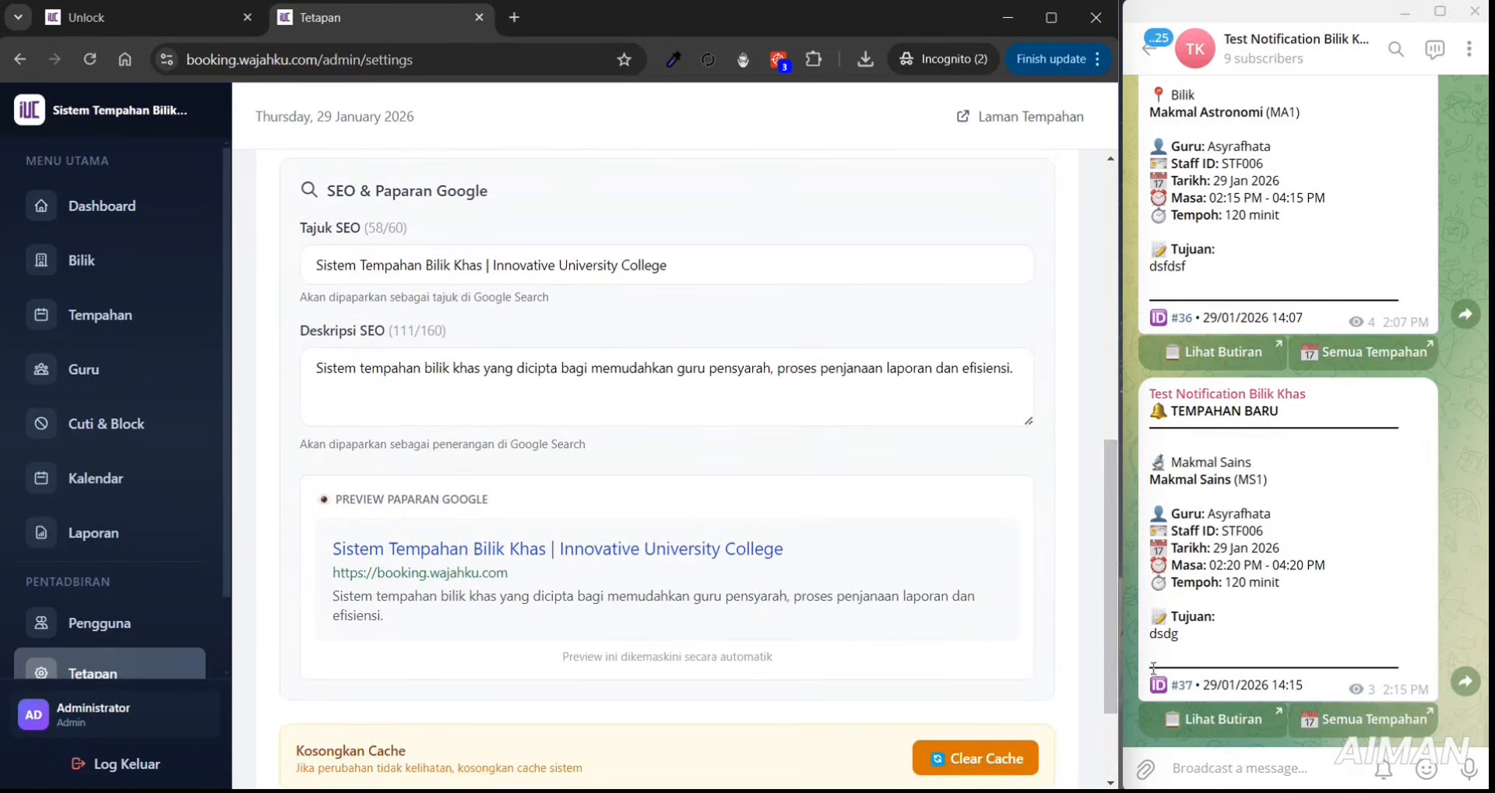
click(1199, 765)
text(https://booking.wajahku.com/)
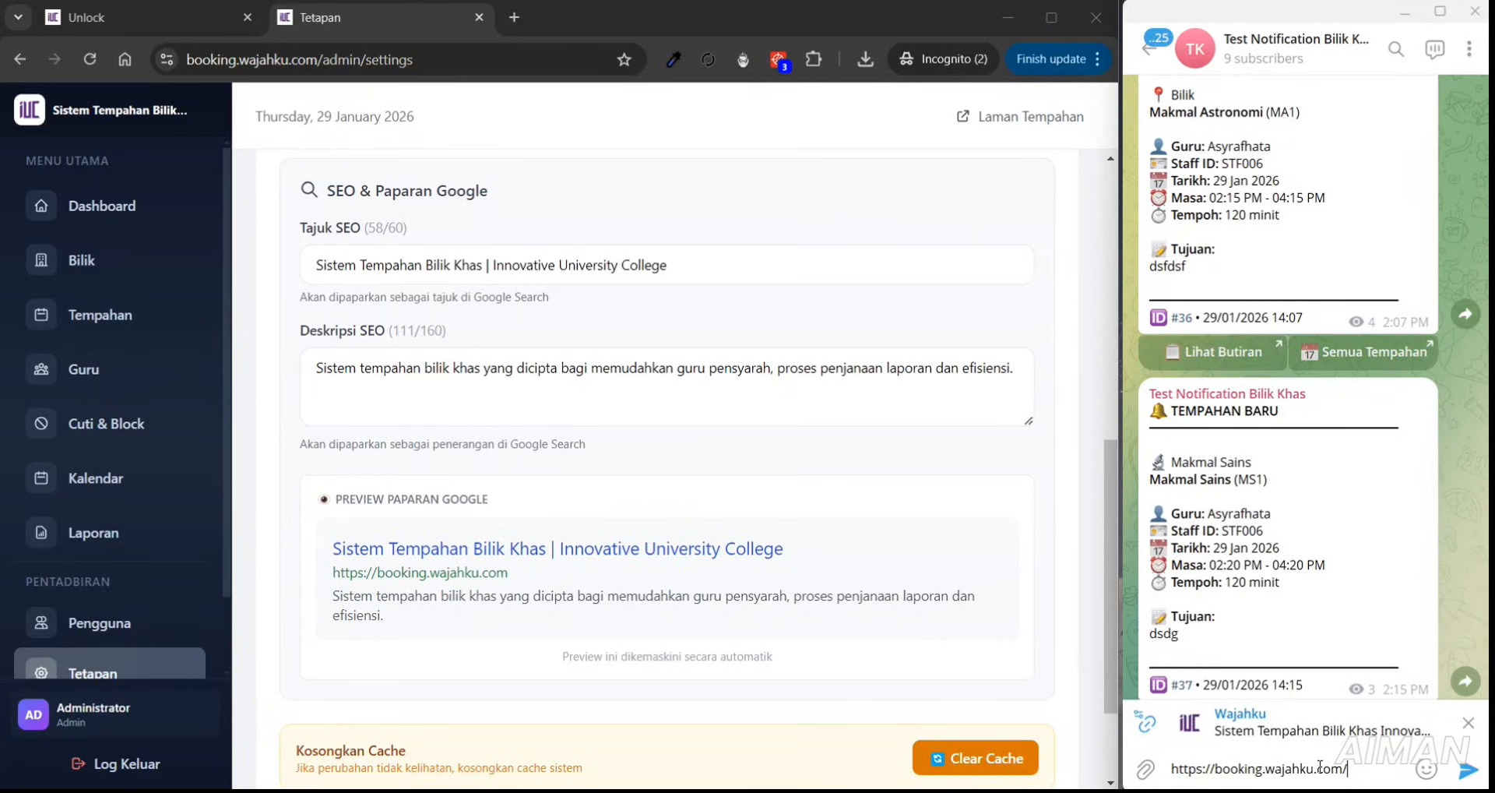
triple_click(1320, 766)
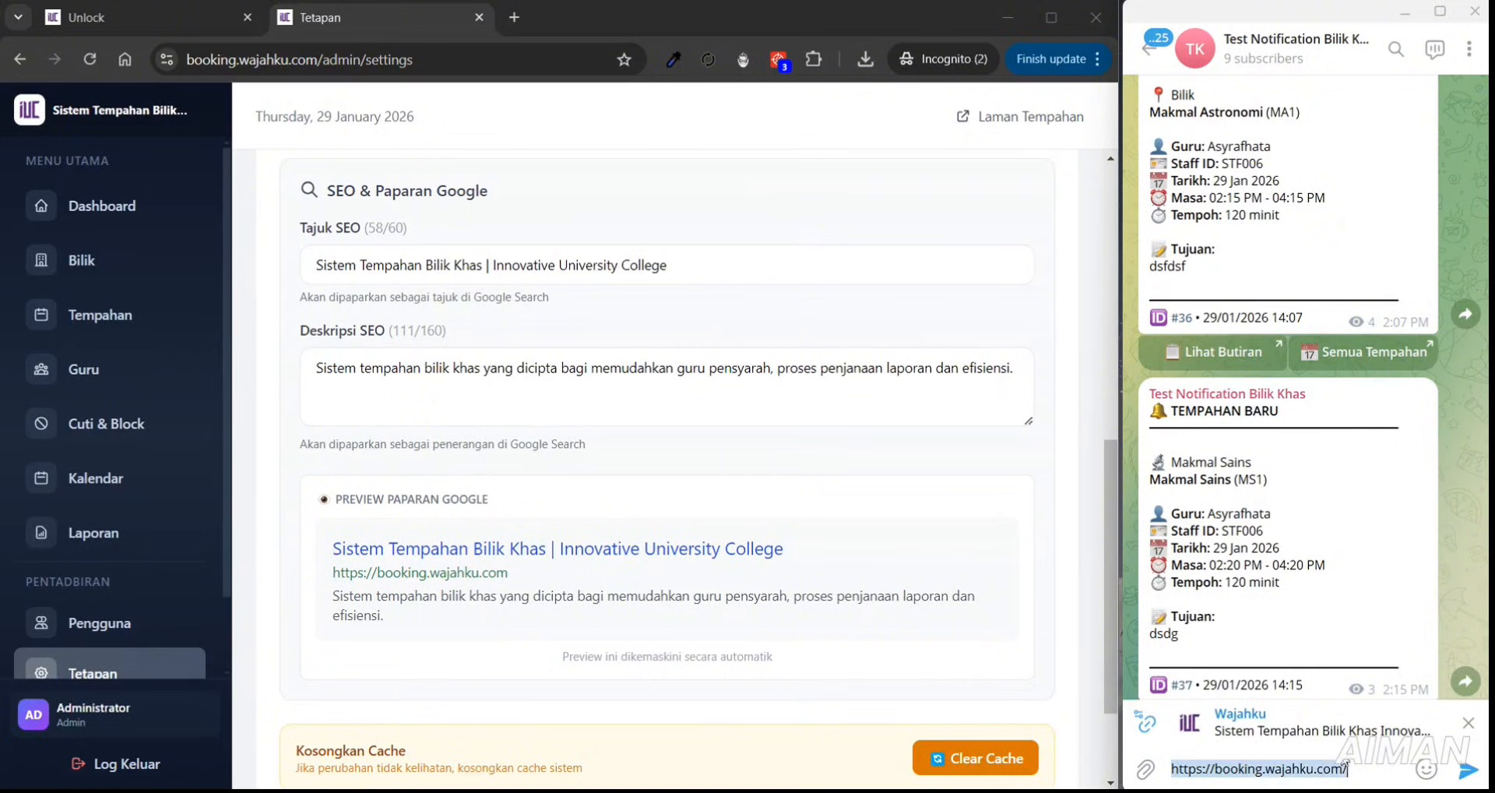
key(BackSpace)
drag(1110, 492, 1115, 289)
scroll(459, 315, up, 1)
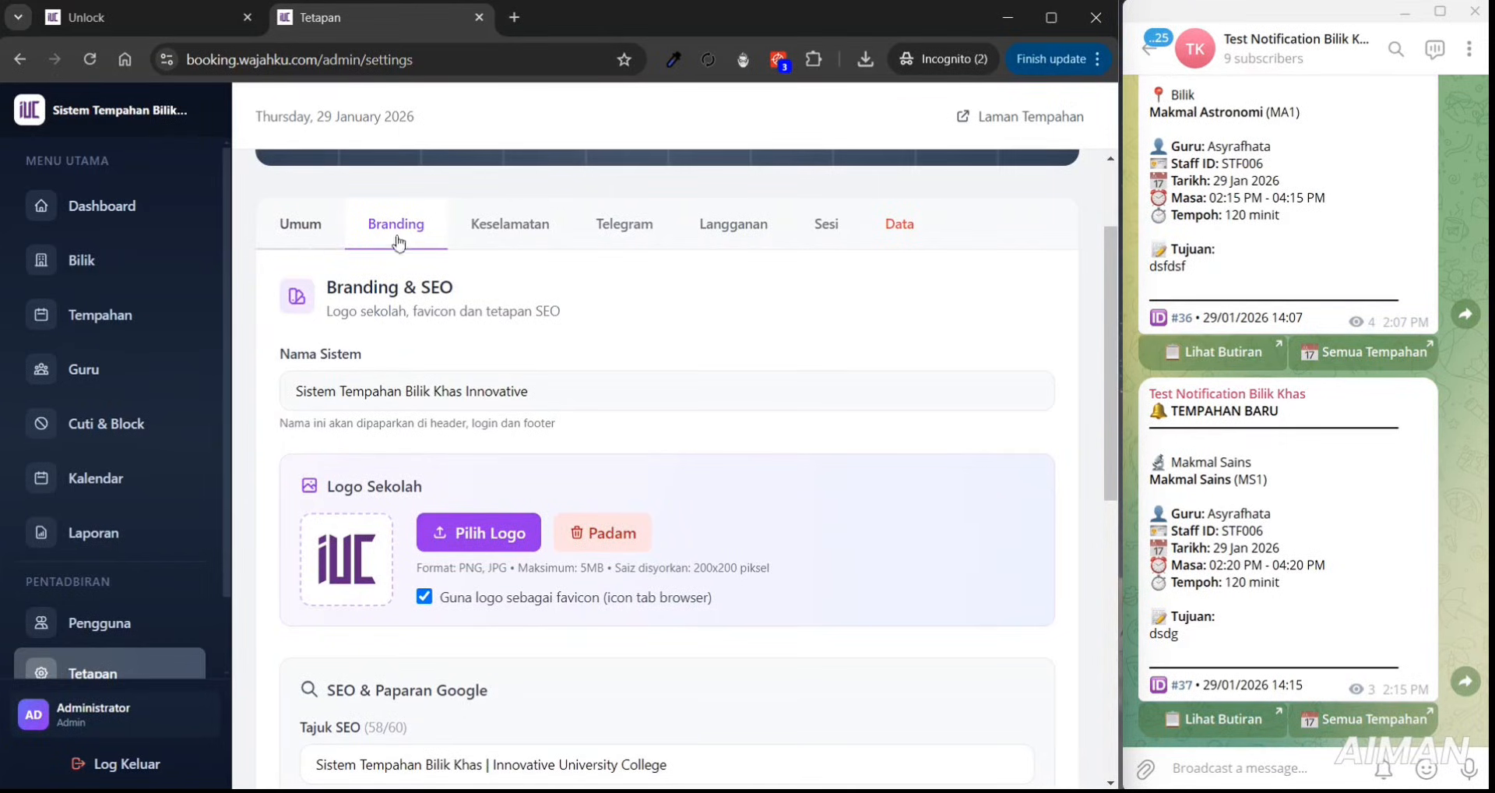
- In Keselamatan, enter current, new and confirmed admin passwords, then submit and confirm the change
click(491, 229)
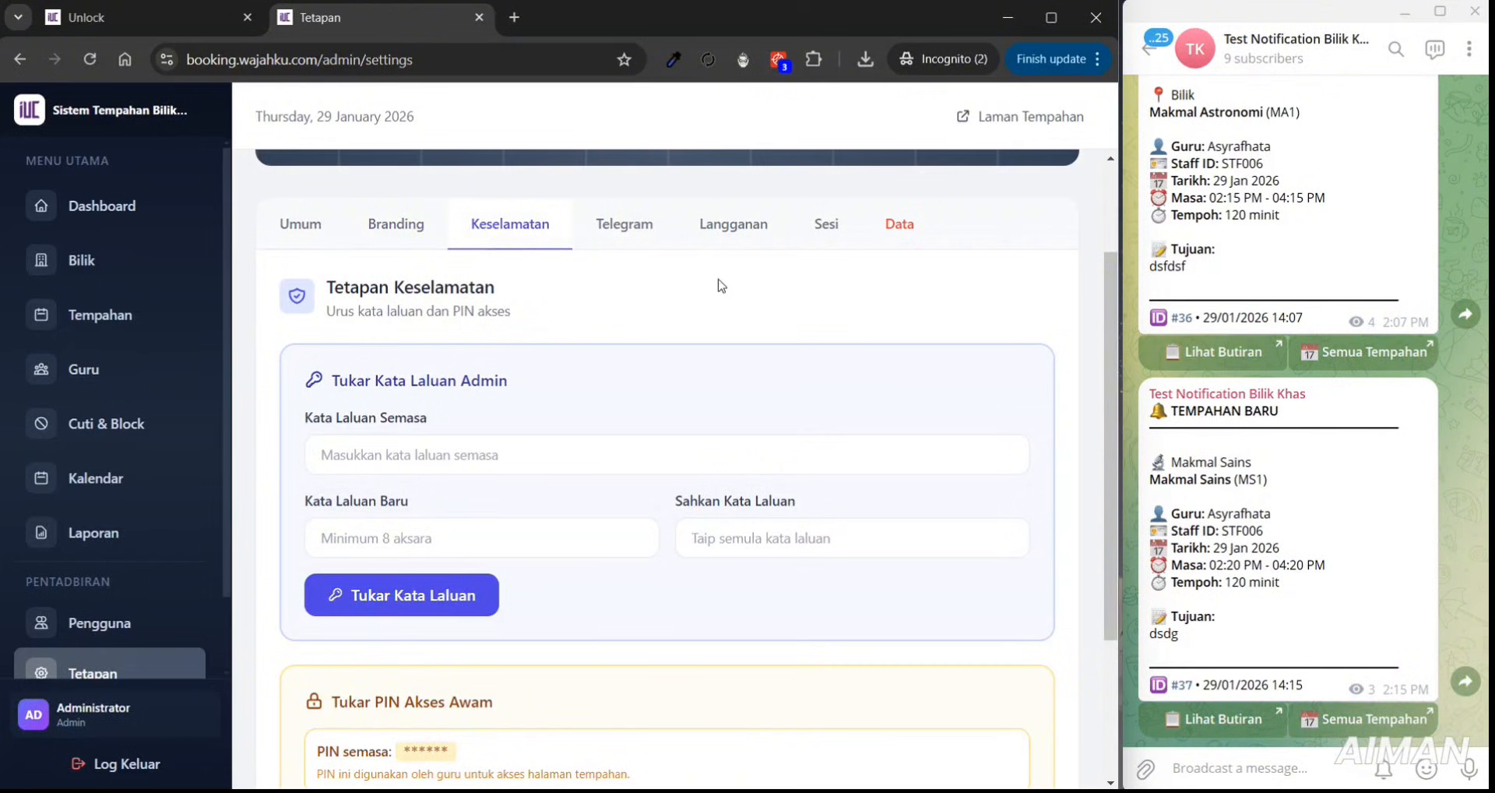
drag(1109, 279, 1106, 315)
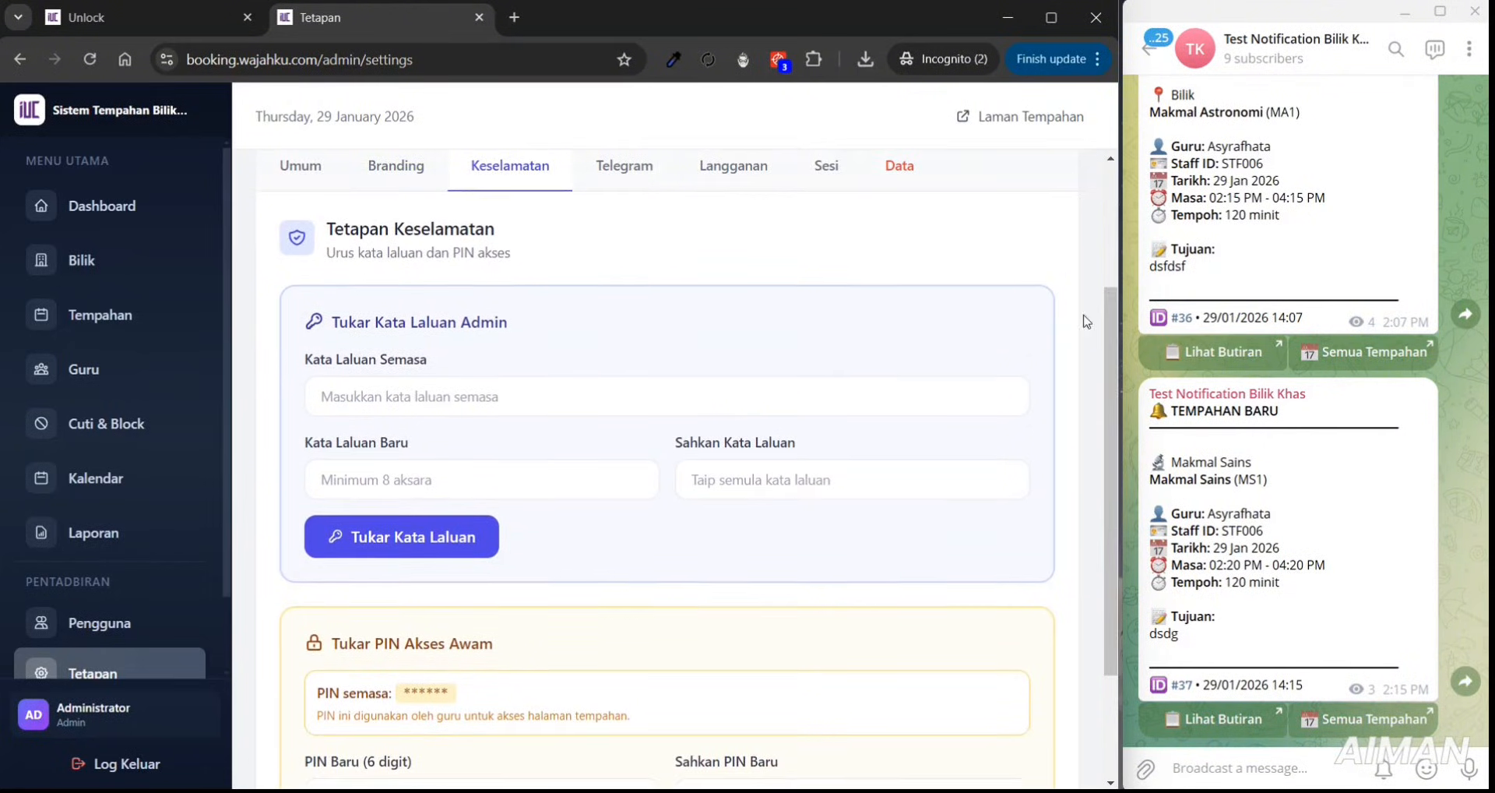
drag(328, 323, 521, 331)
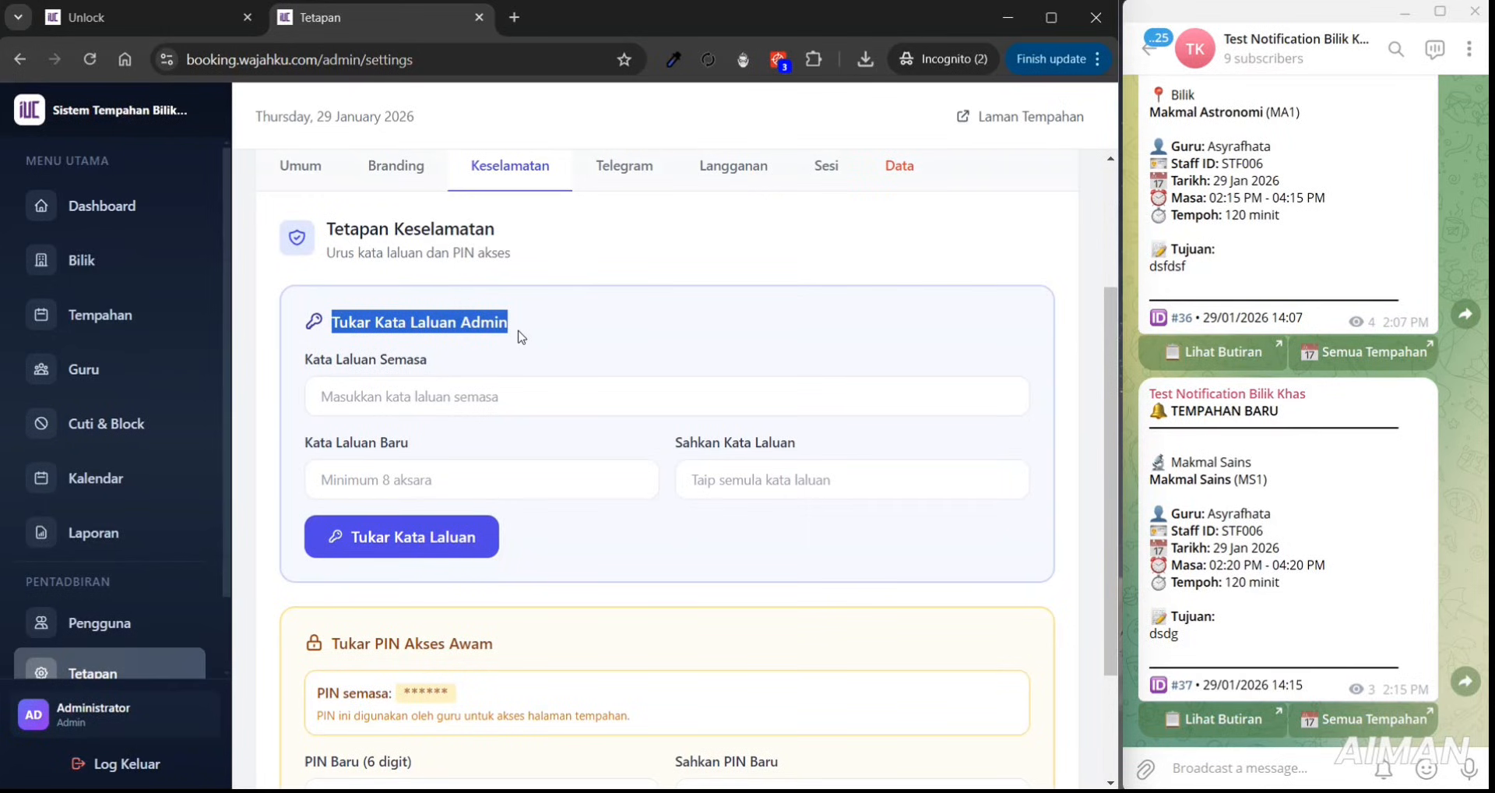
click(346, 410)
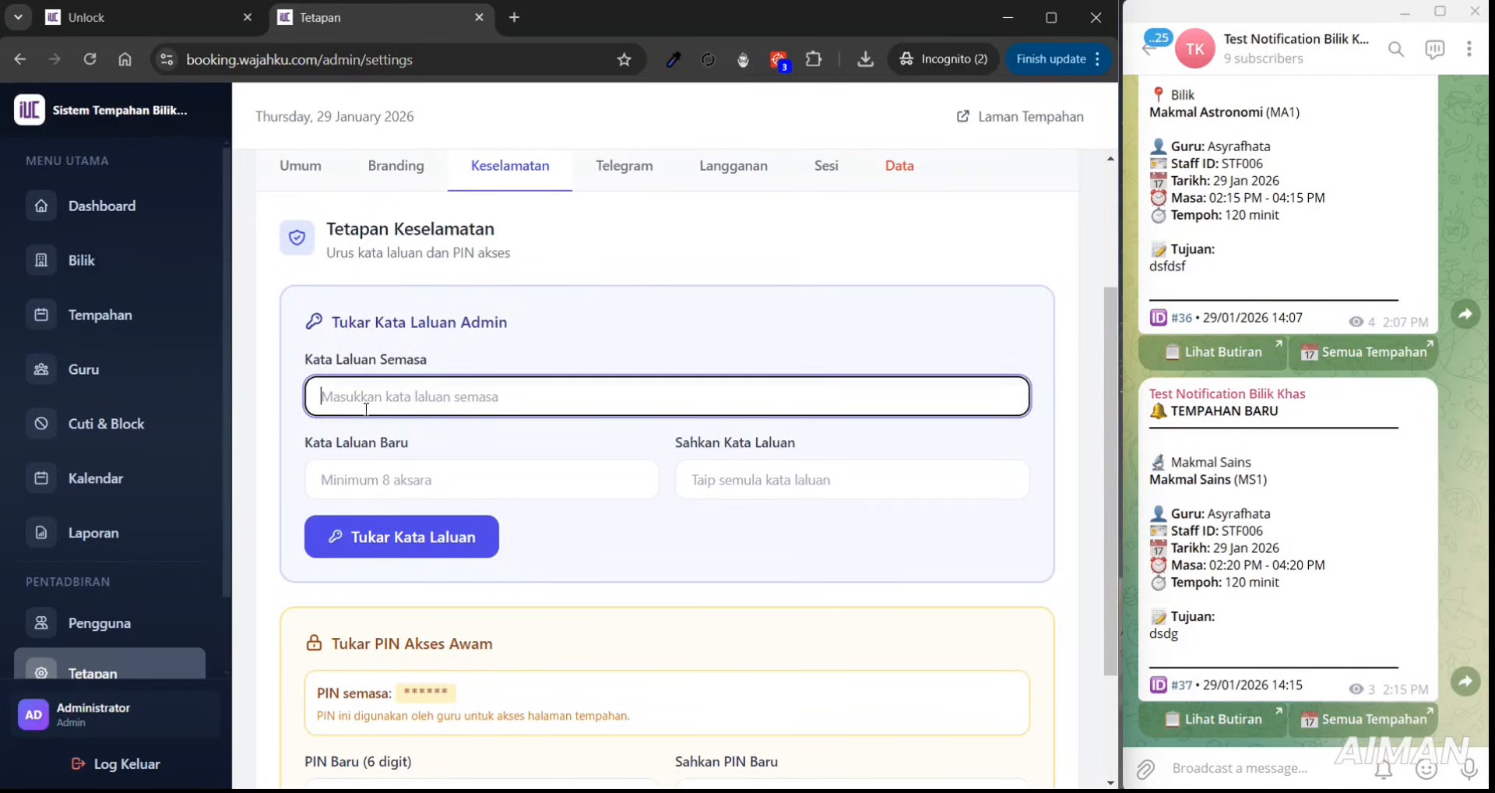
text(•••)
click(384, 474)
text(•)
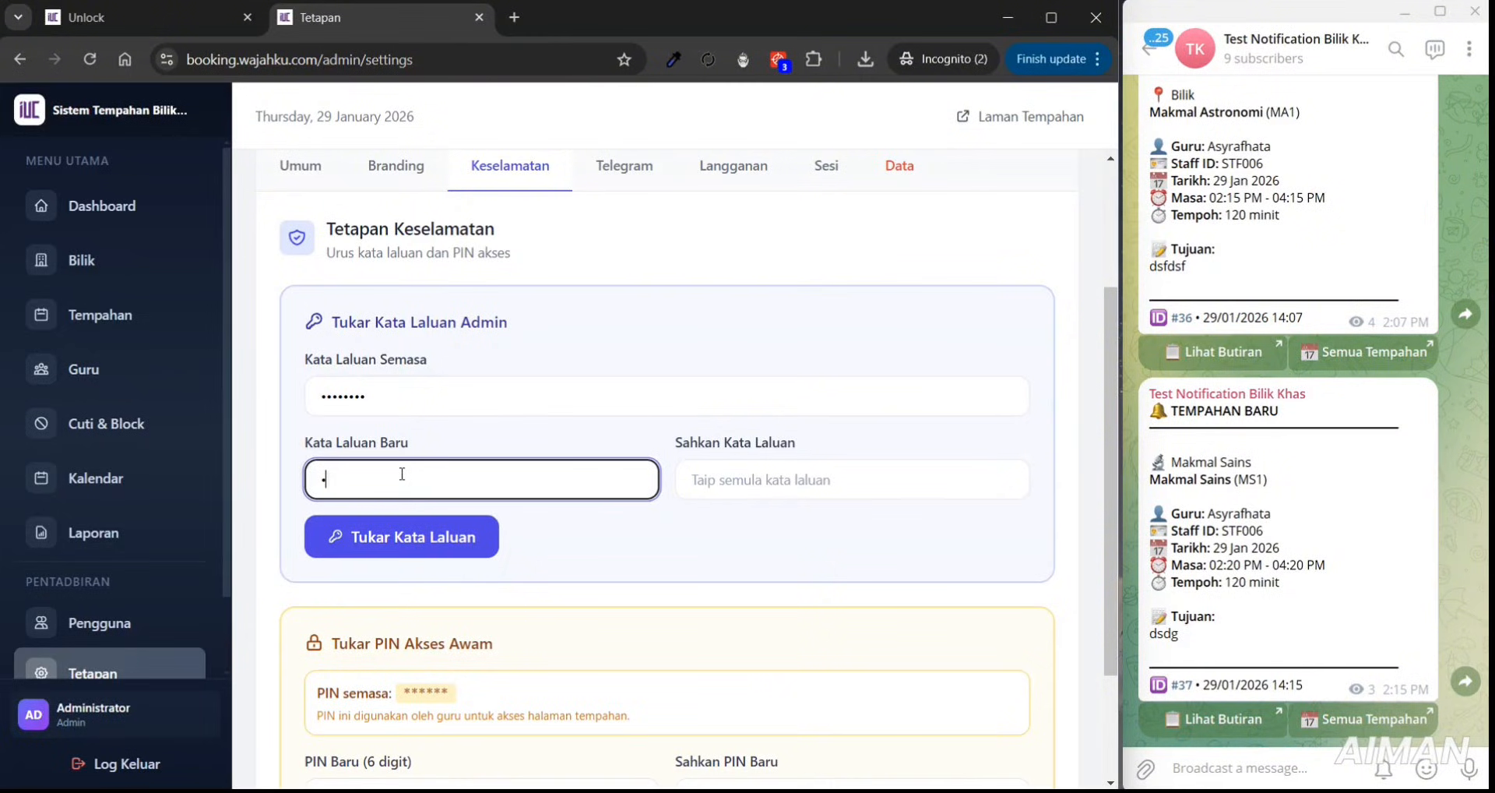
click(760, 476)
text(•••••)
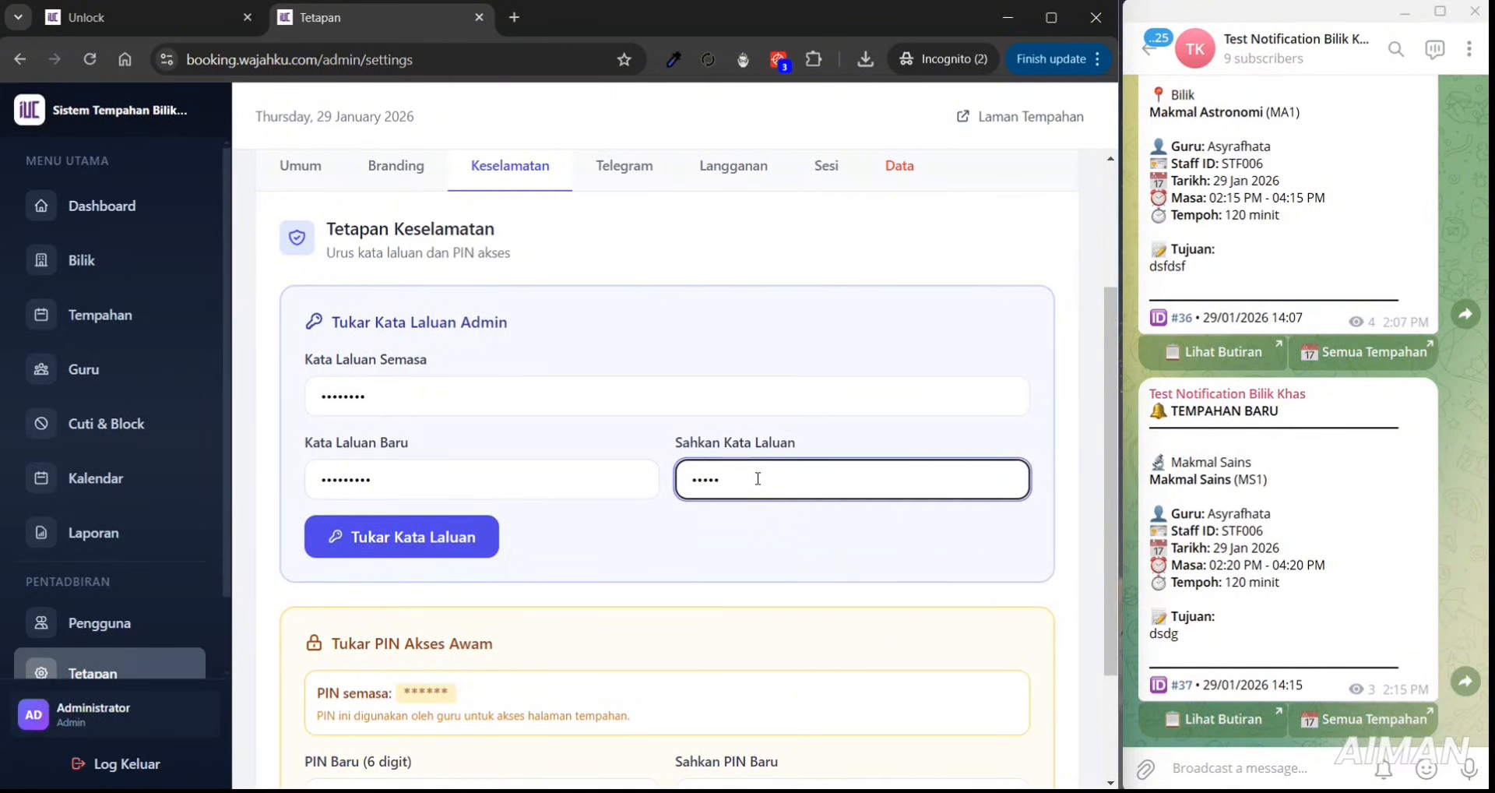
text(•••)
click(479, 545)
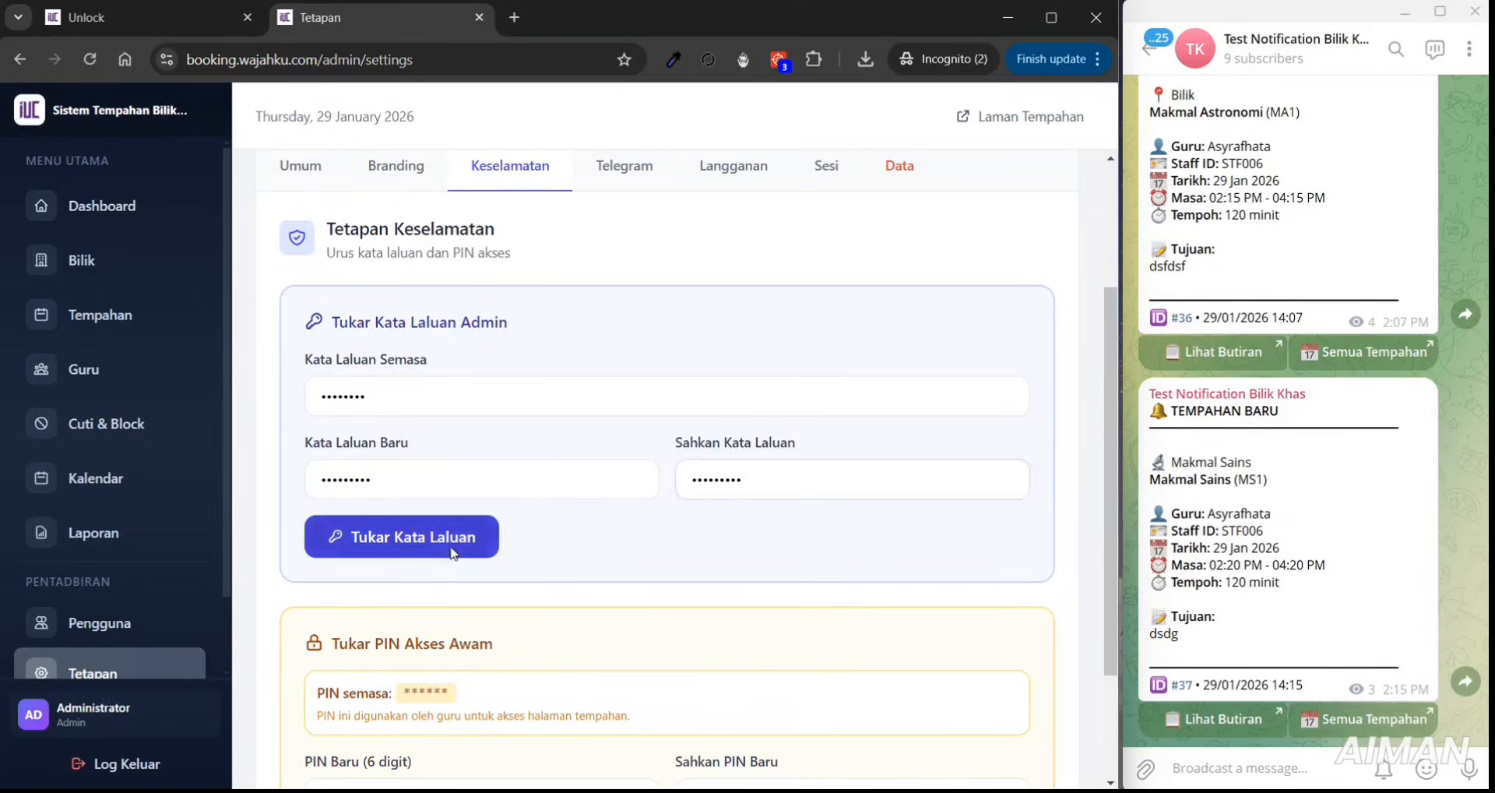
click(607, 535)
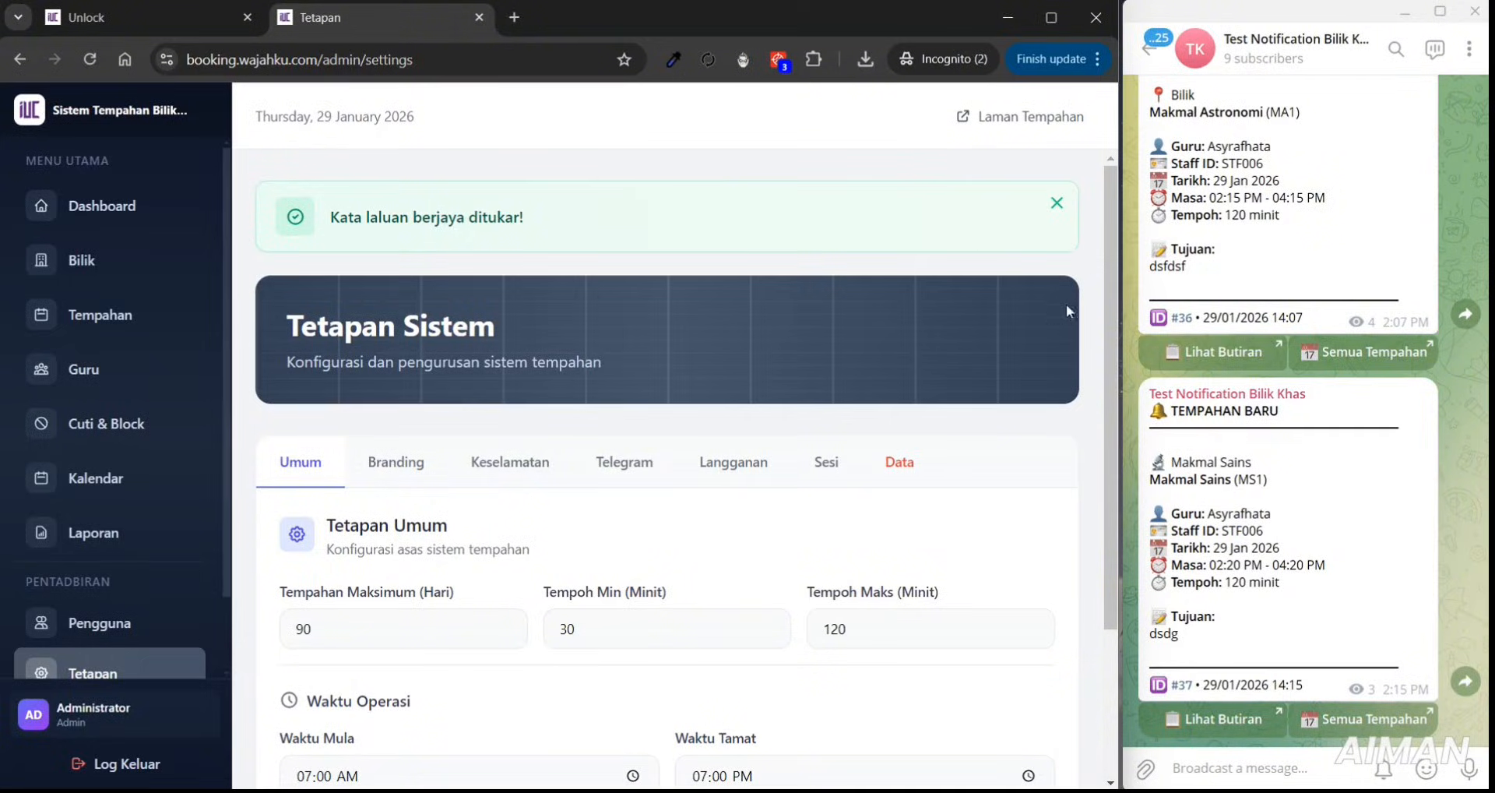
drag(1109, 306, 1096, 469)
- Sign out, then try logging in as admin with the old password, which is rejected
click(129, 765)
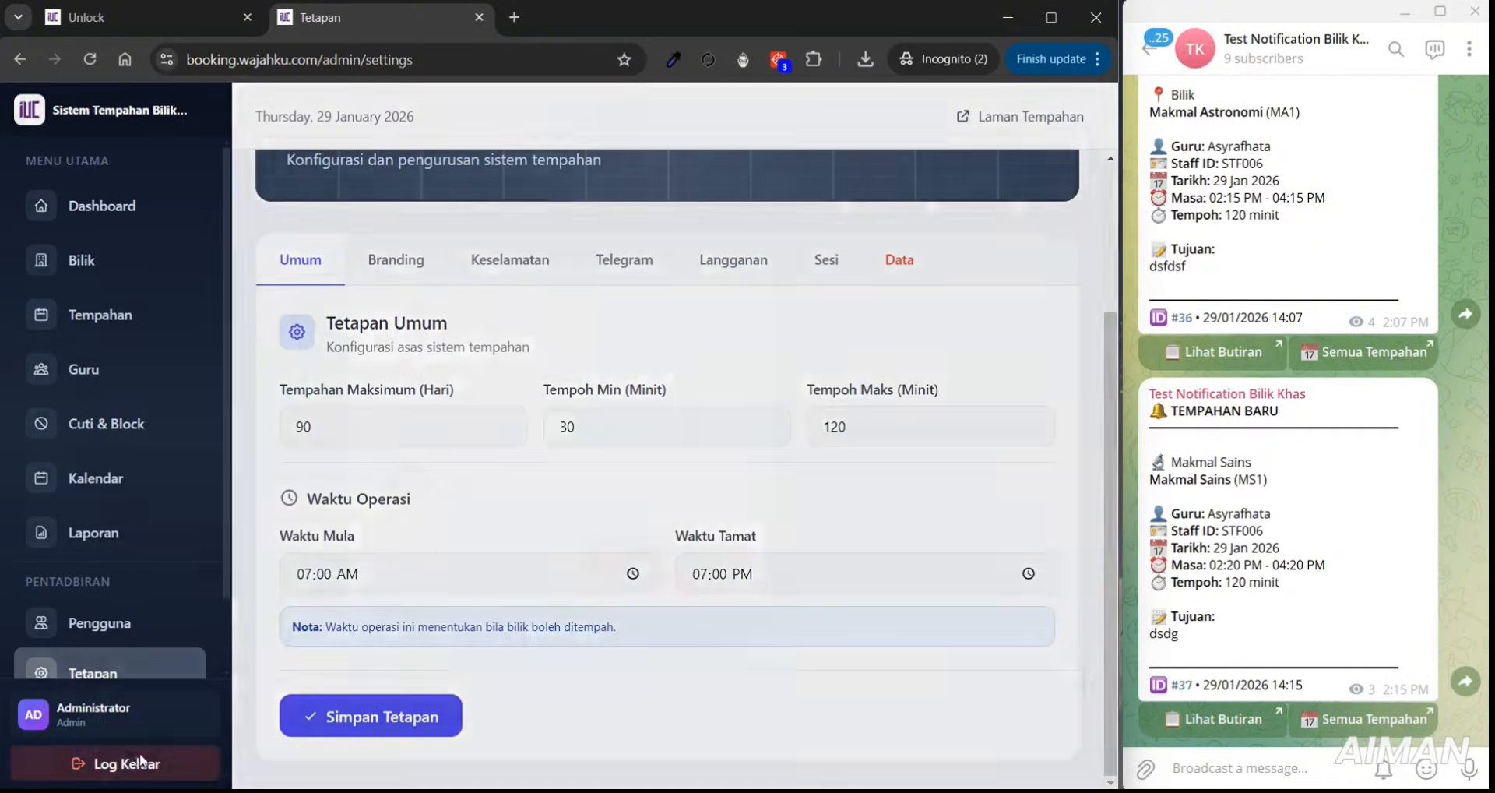
click(647, 570)
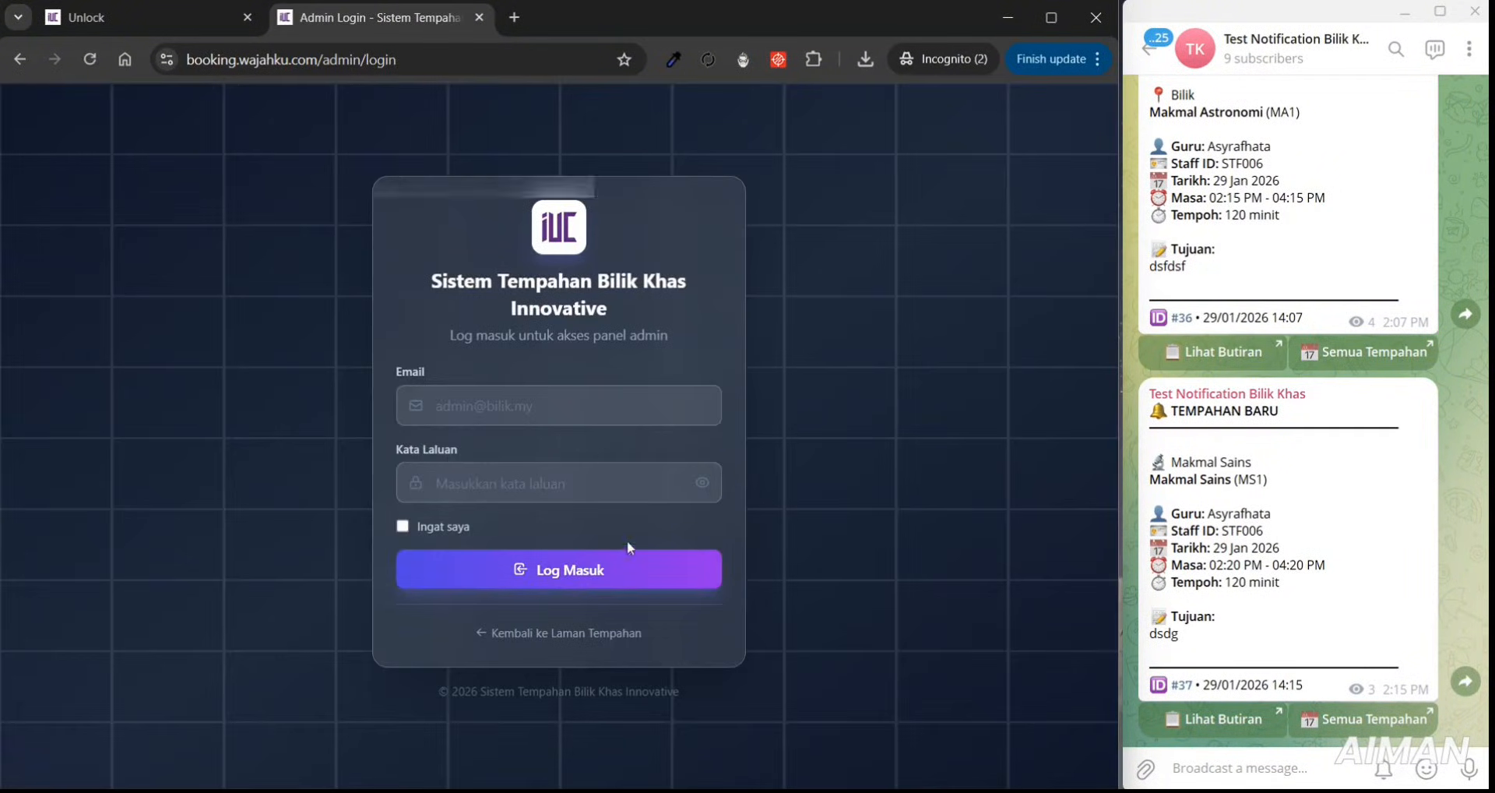
click(563, 412)
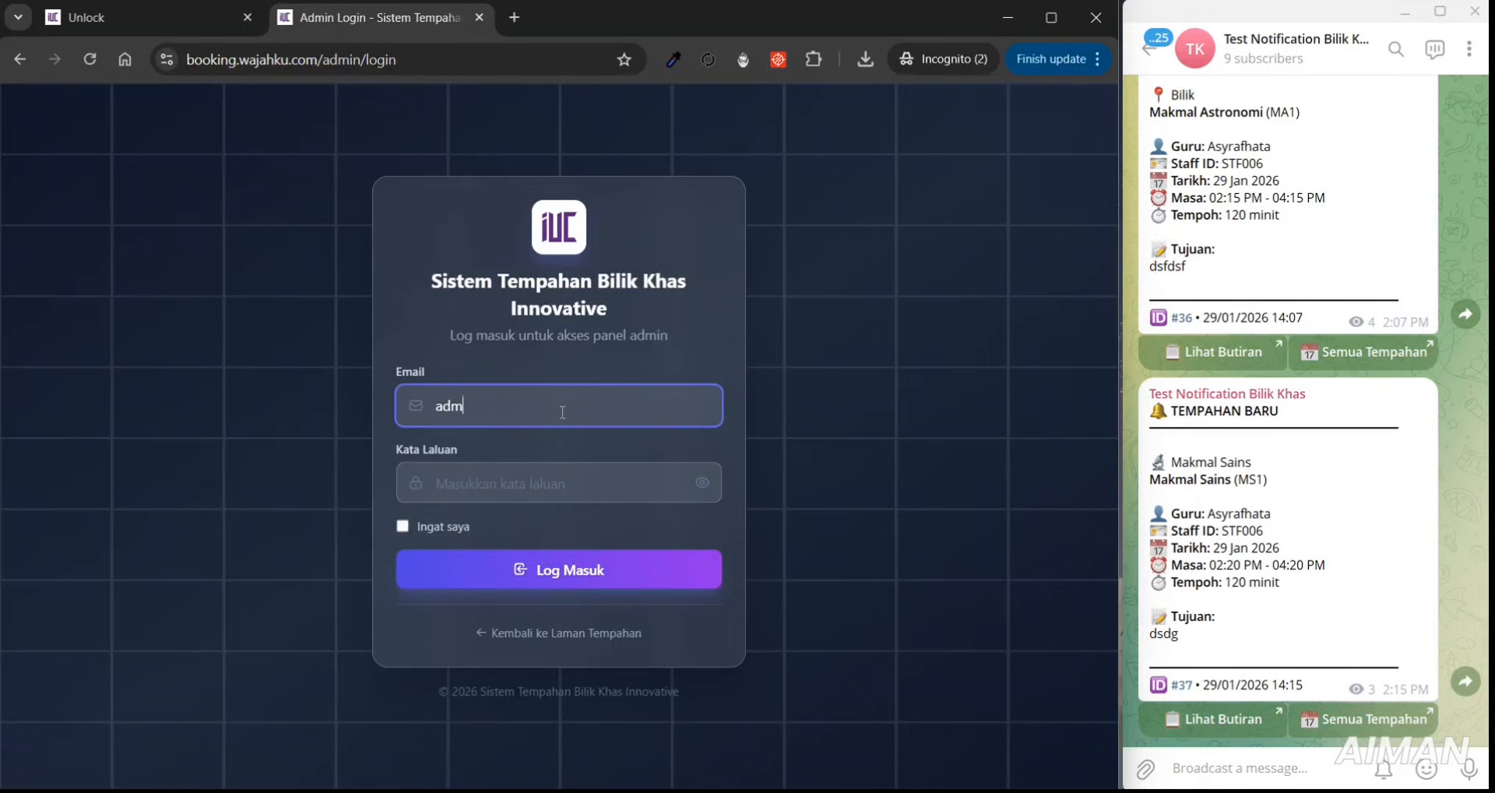
click(588, 484)
text(a)
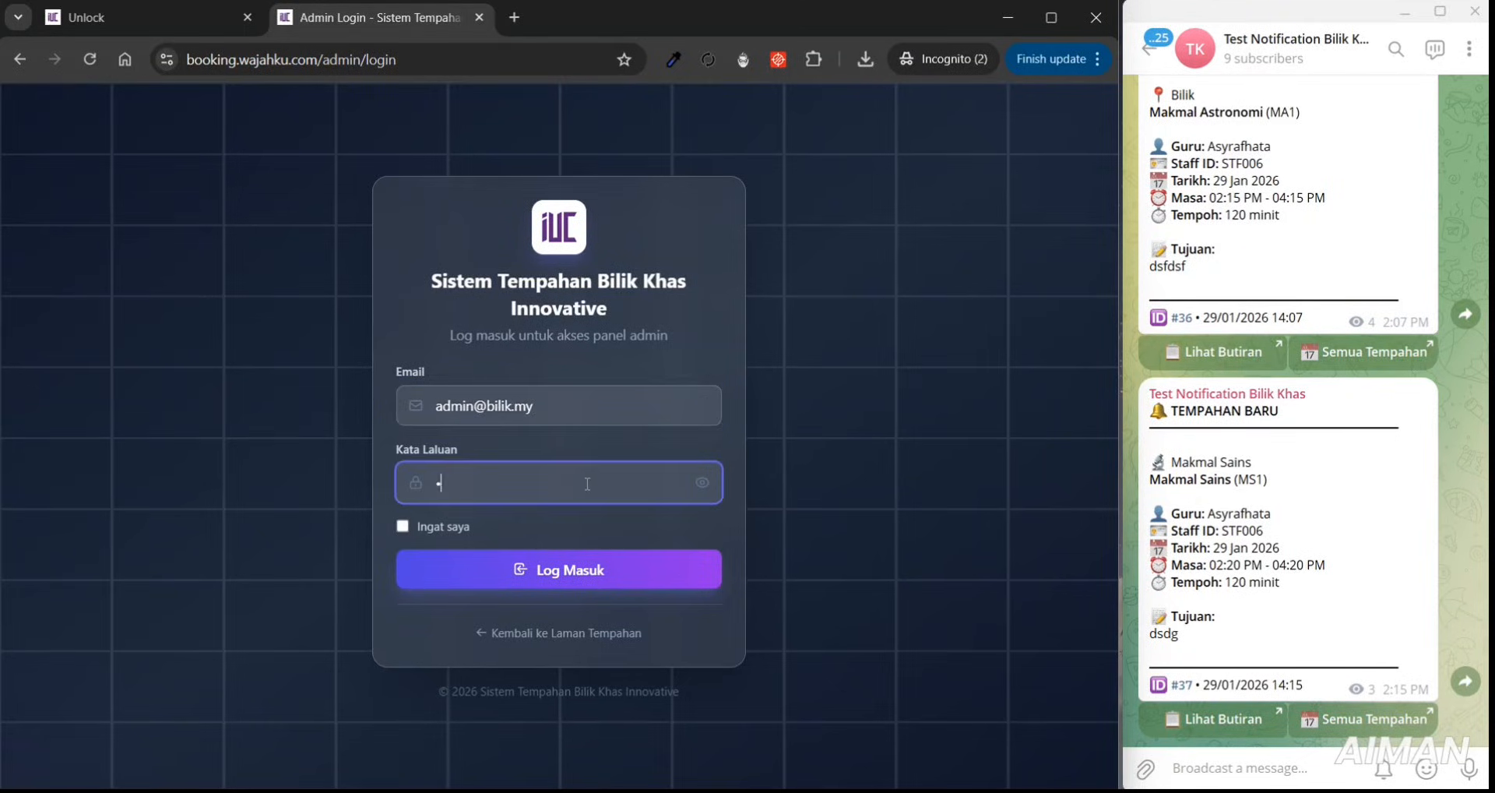
text(dmin123)
click(702, 483)
click(657, 567)
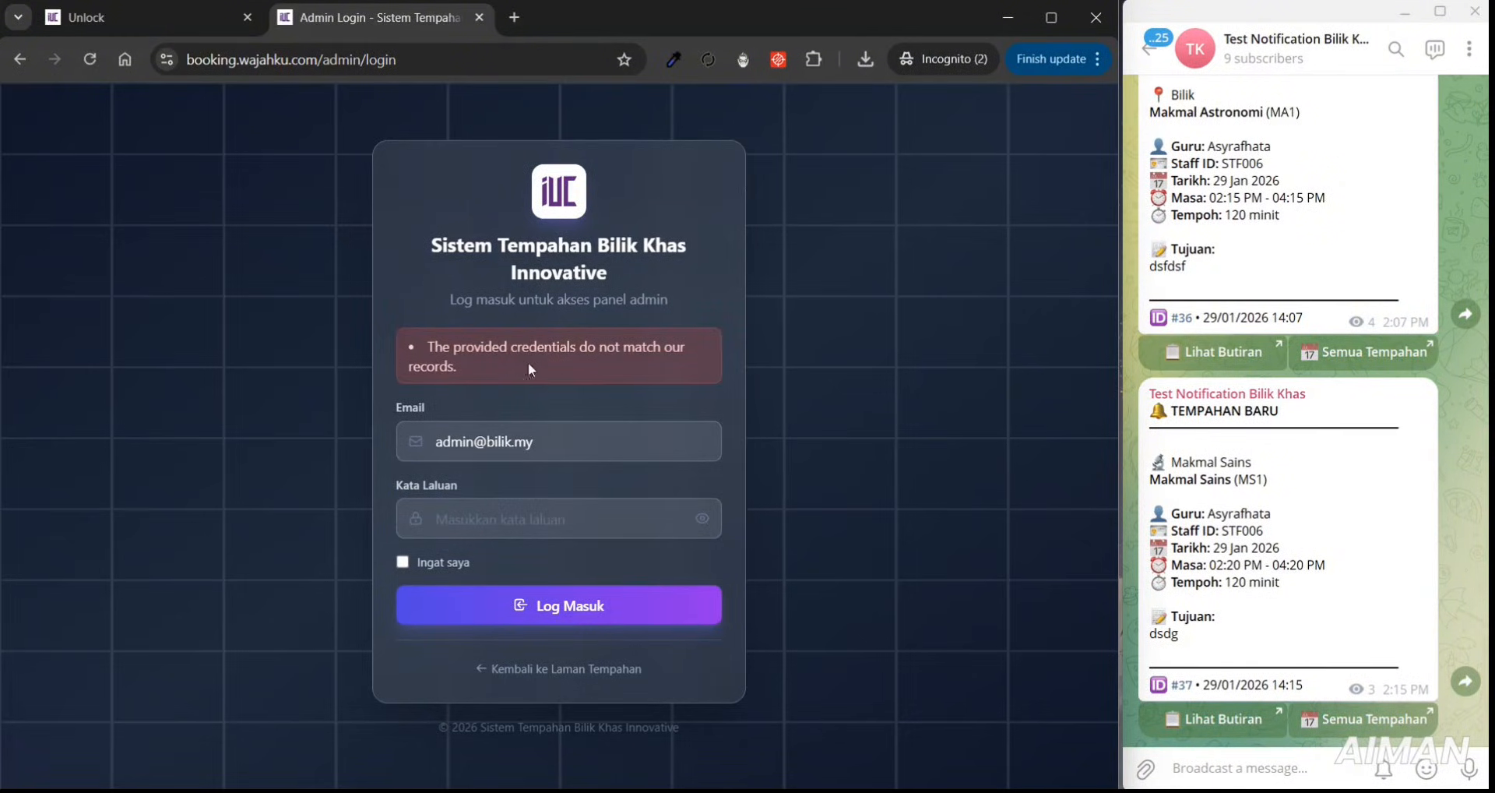
- Log in with the new admin password and bring up the Tetapan > Keselamatan settings
click(527, 520)
text(a)
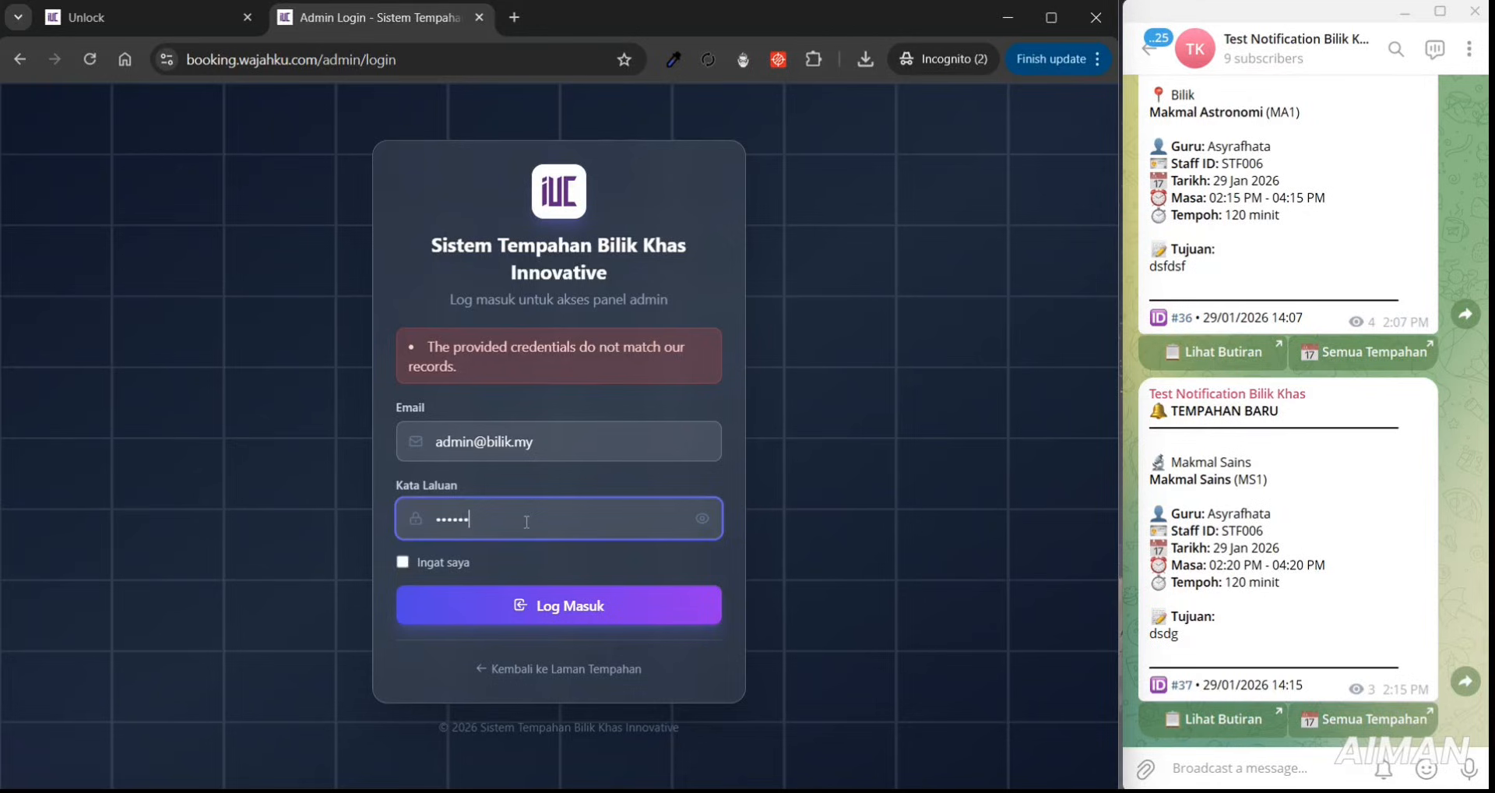
text(dmin1234)
click(702, 518)
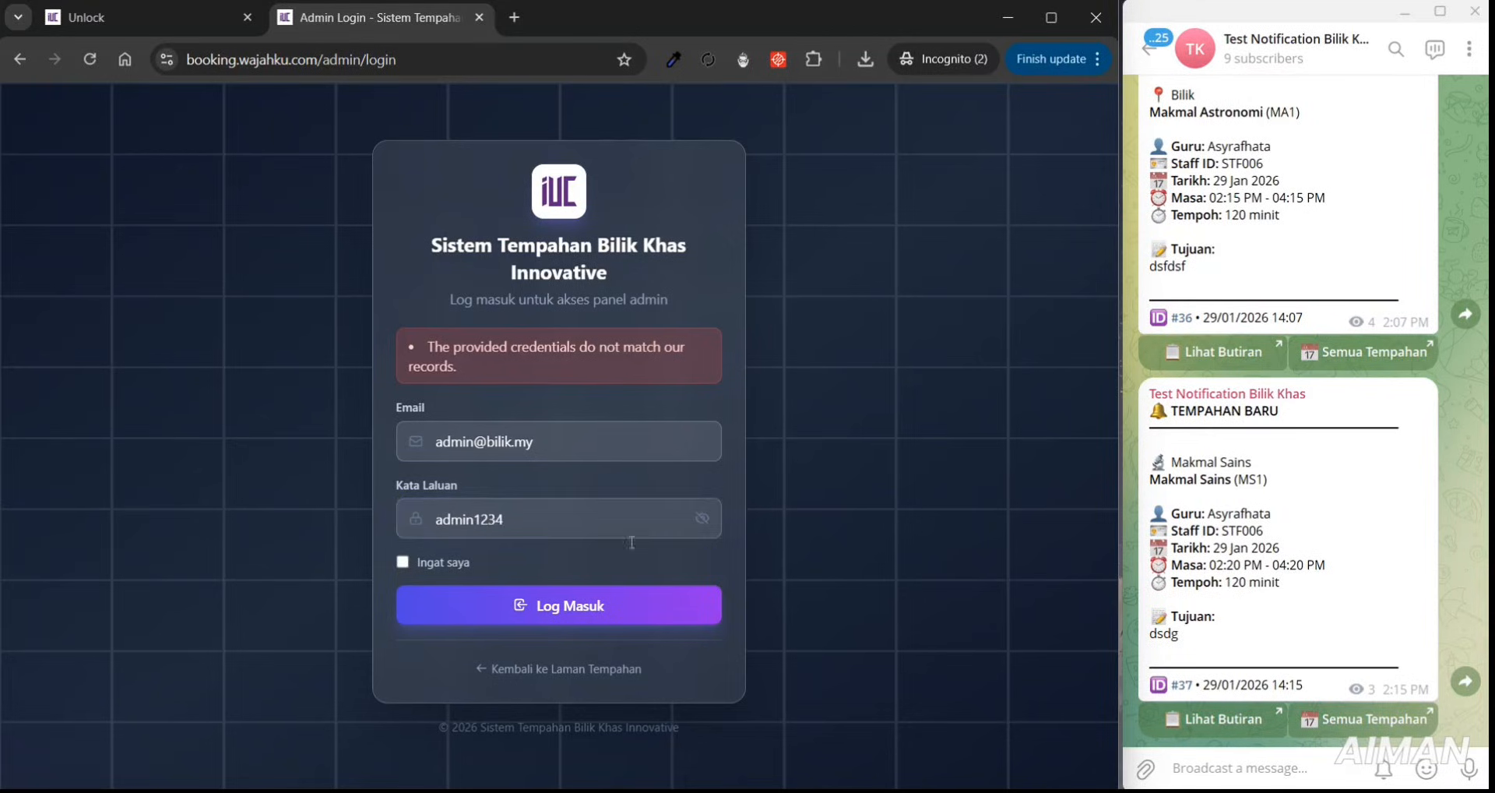
click(602, 605)
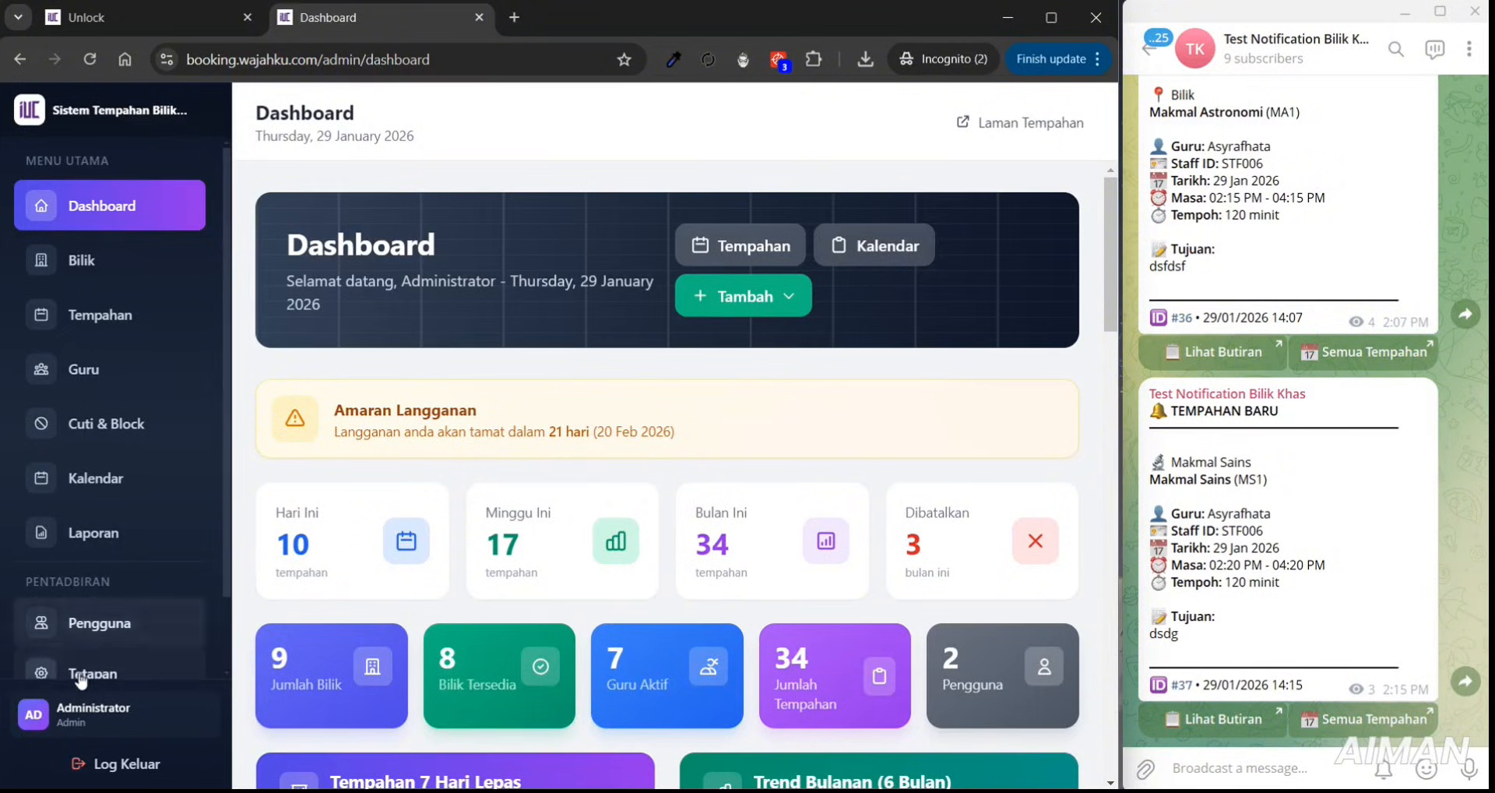
click(127, 635)
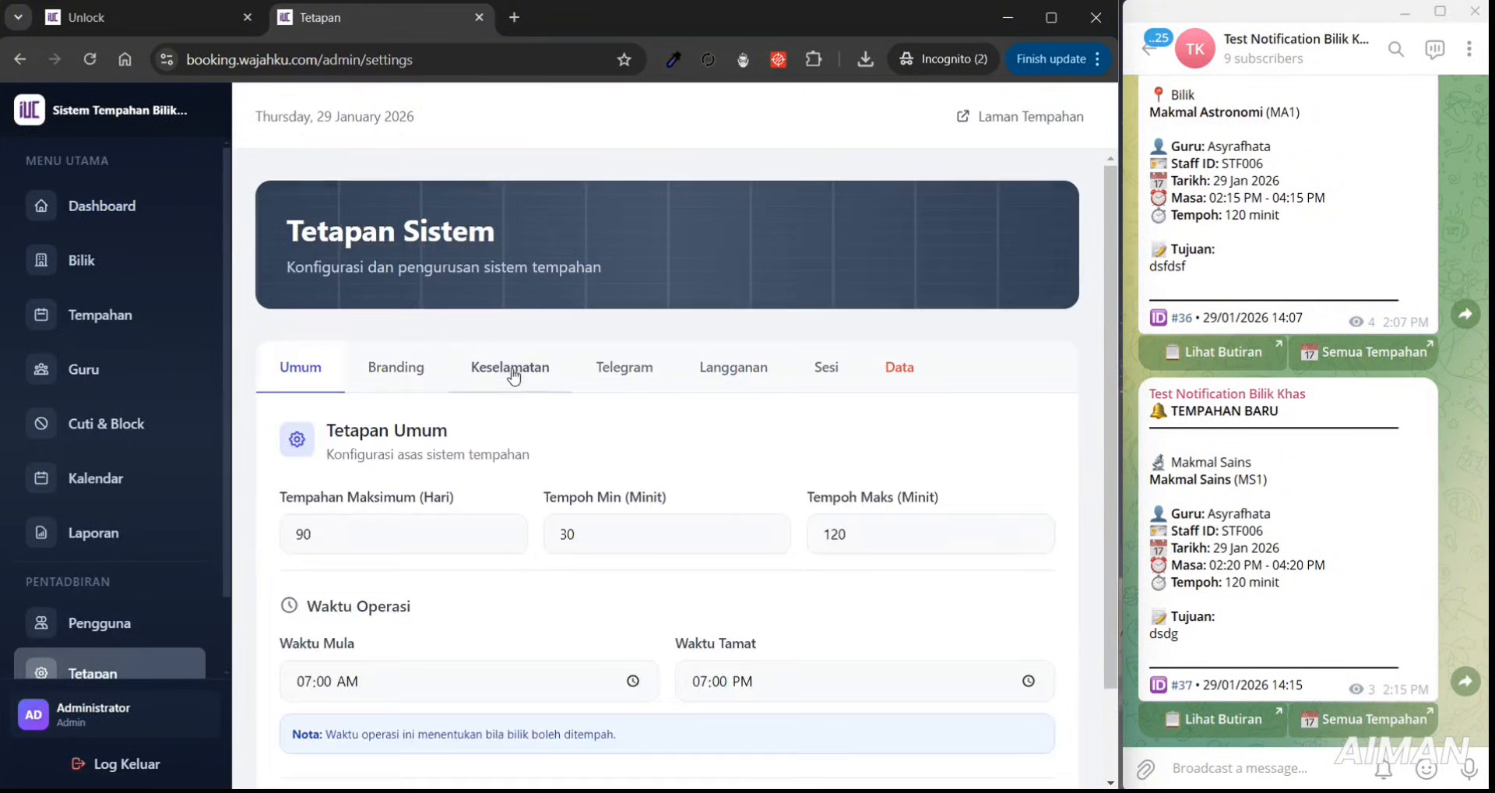
click(509, 368)
scroll(1113, 339, down, 5)
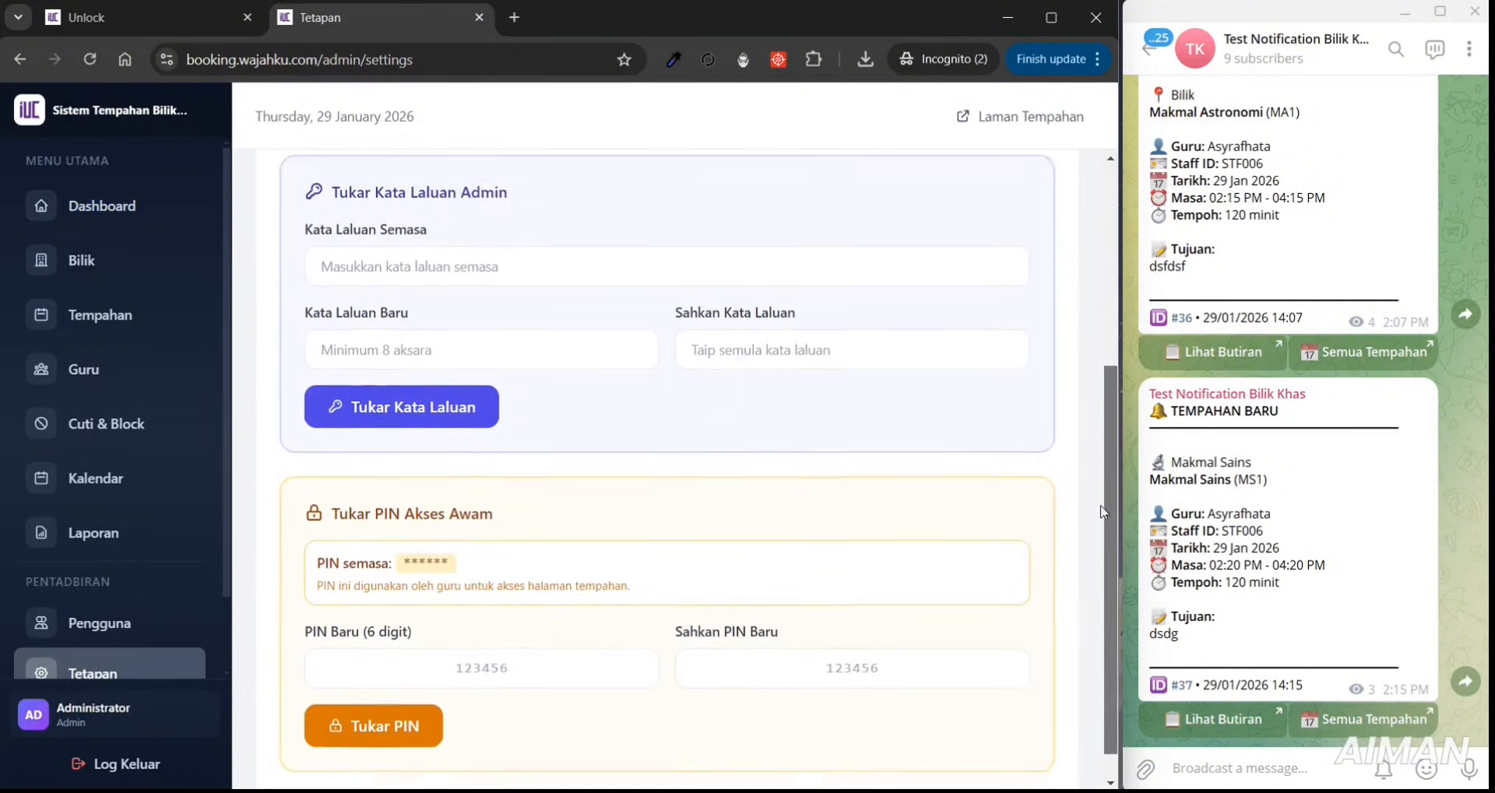
- Look at the public access PIN section and the PIN unlock page
drag(340, 478, 601, 446)
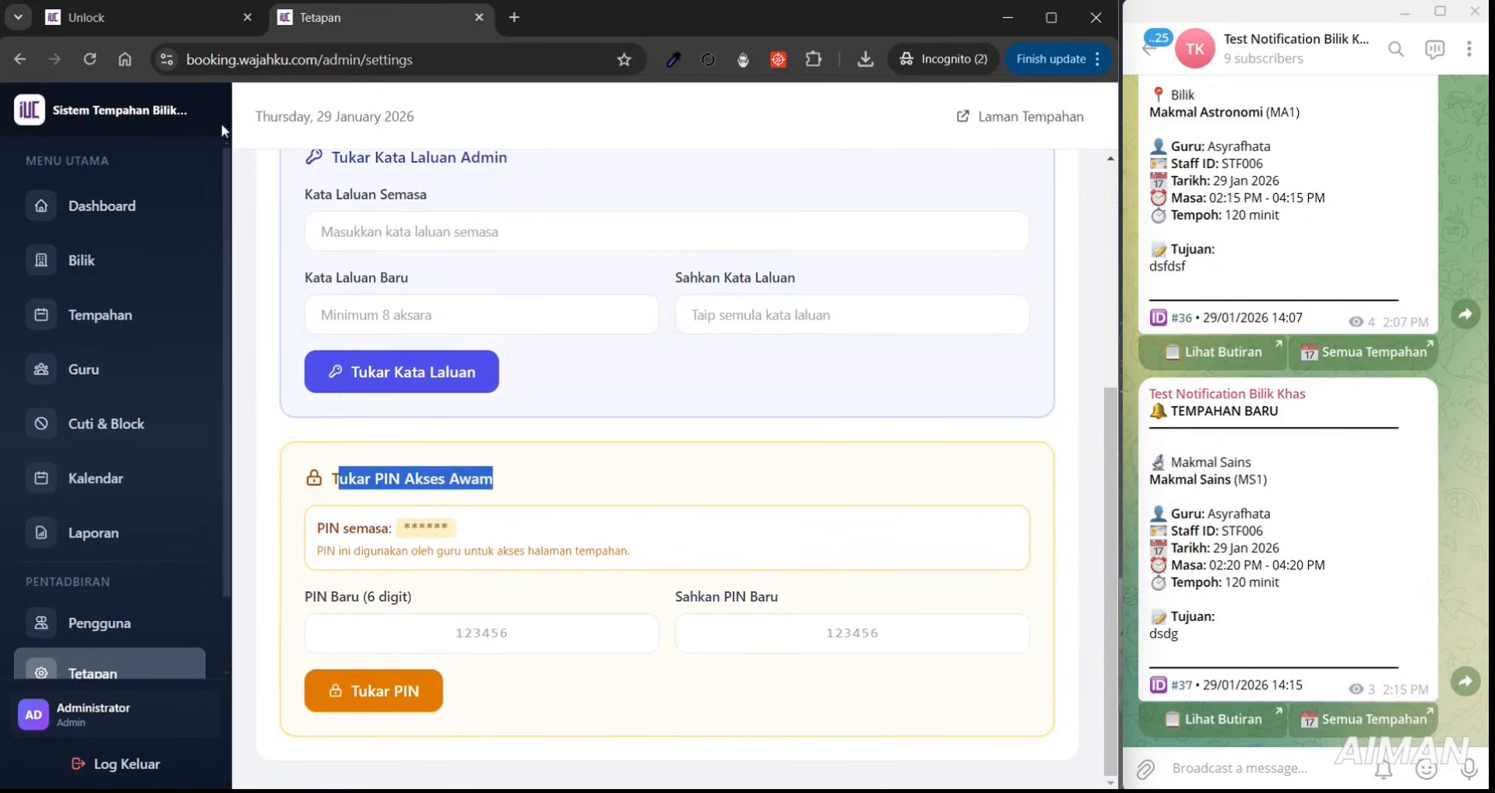
click(91, 18)
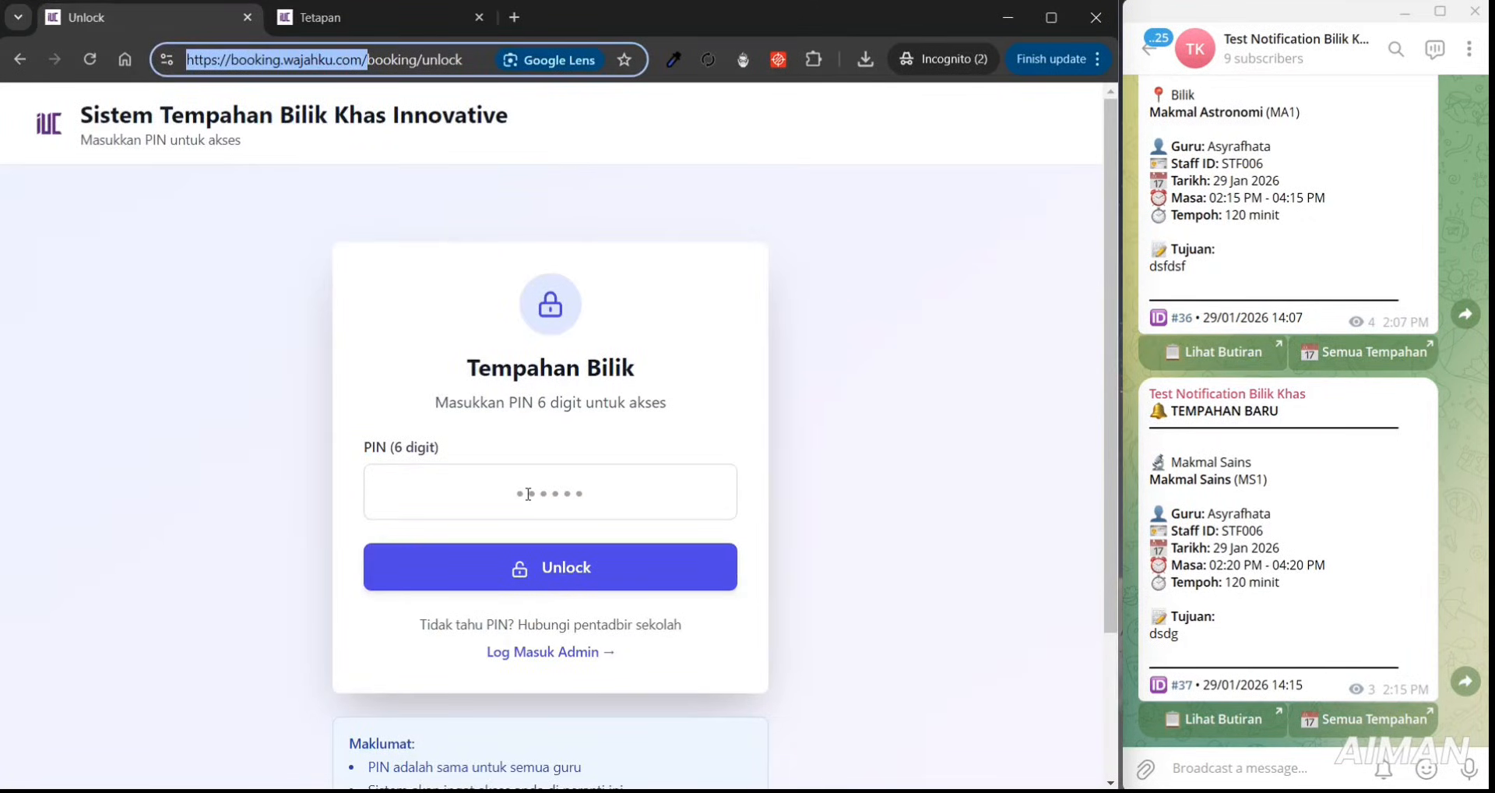
click(418, 17)
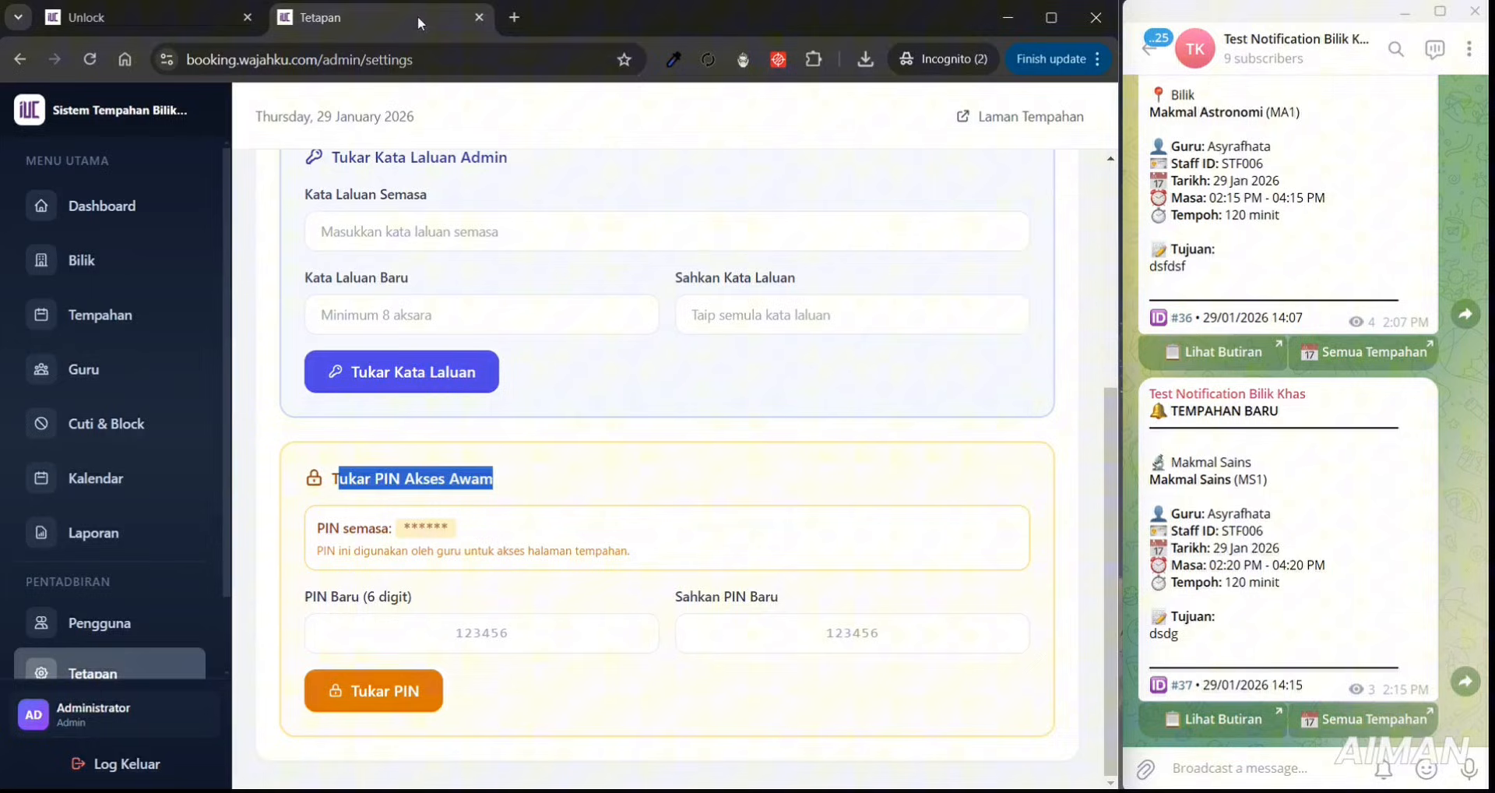
- Change the public access PIN to a new six-digit code, confirm it, and return to the unlock page
click(541, 630)
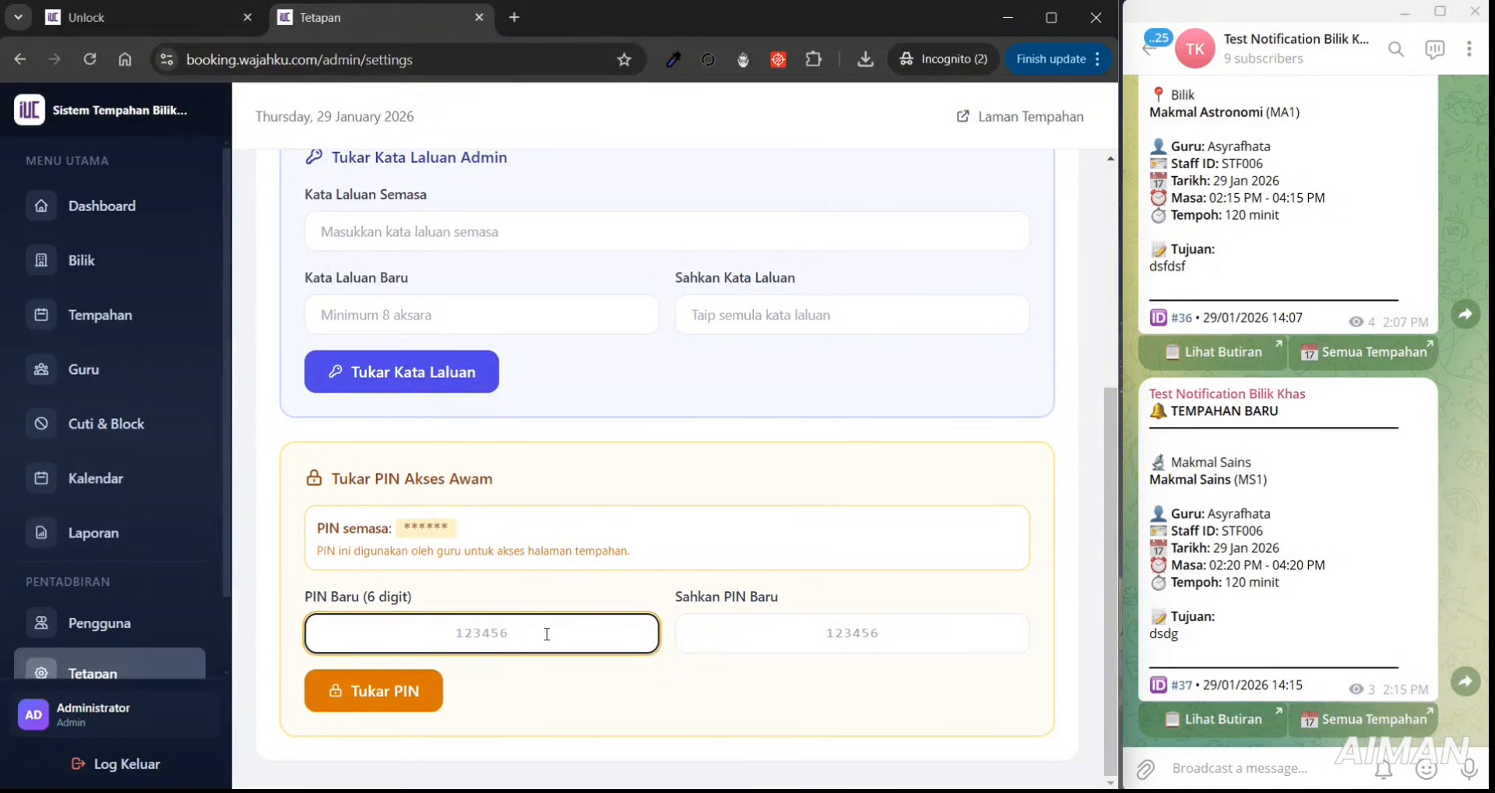
text(234567)
click(748, 643)
text(23456)
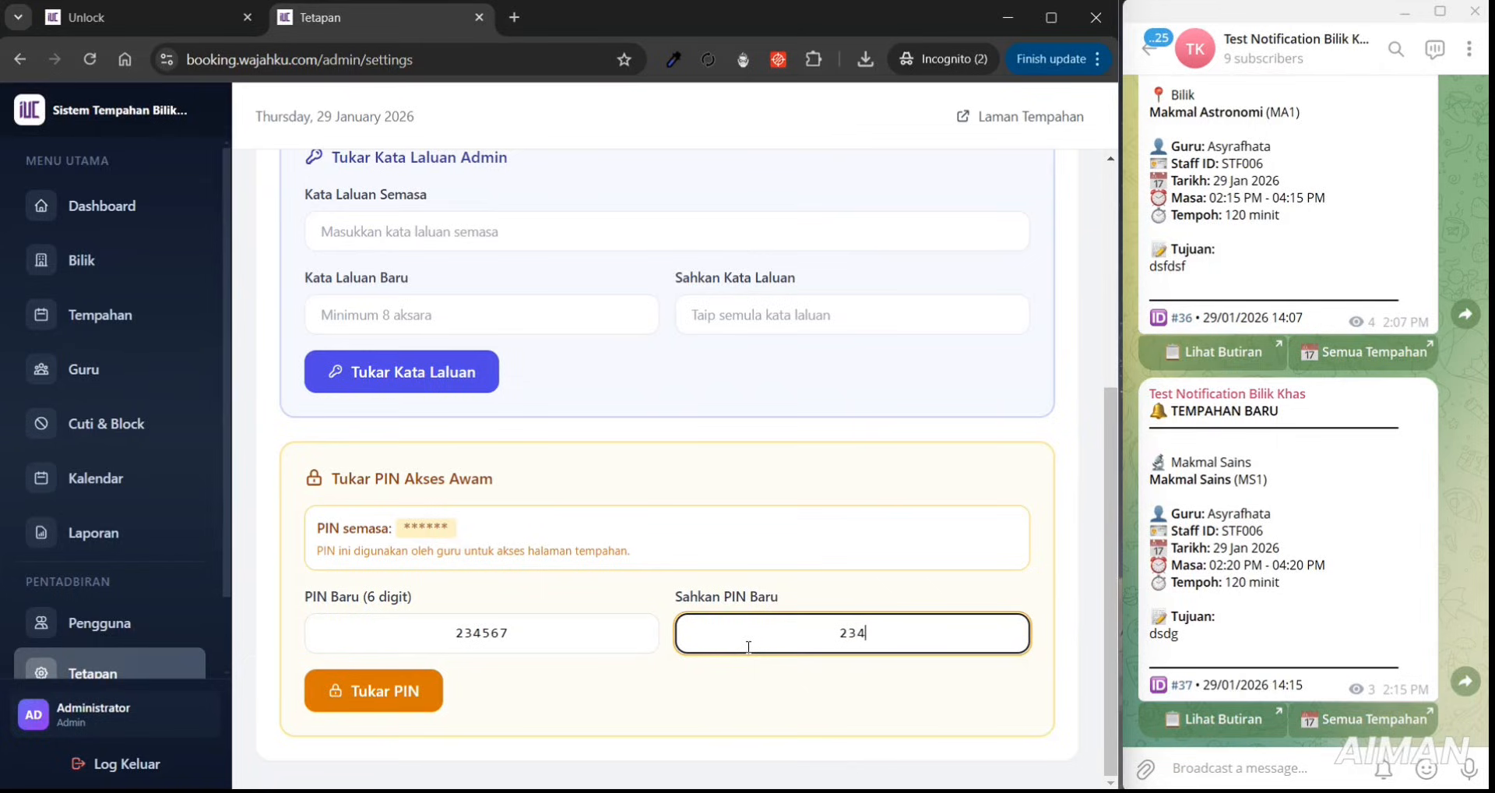
text(7)
click(358, 704)
click(687, 516)
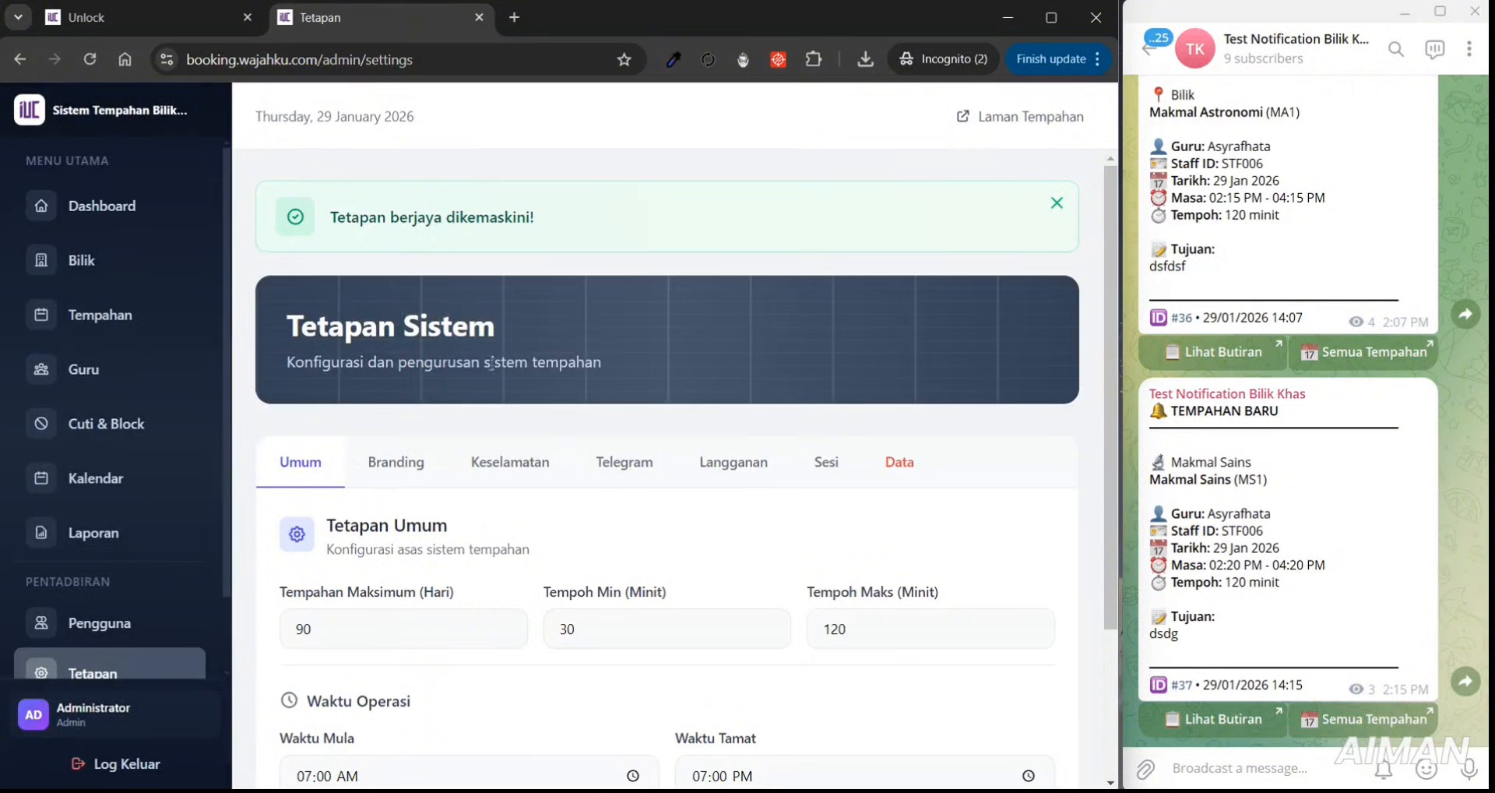
key(ctrl+shift+Tab)
- Reload the unlock page and try the old PIN, which shows an invalid PIN error
click(91, 61)
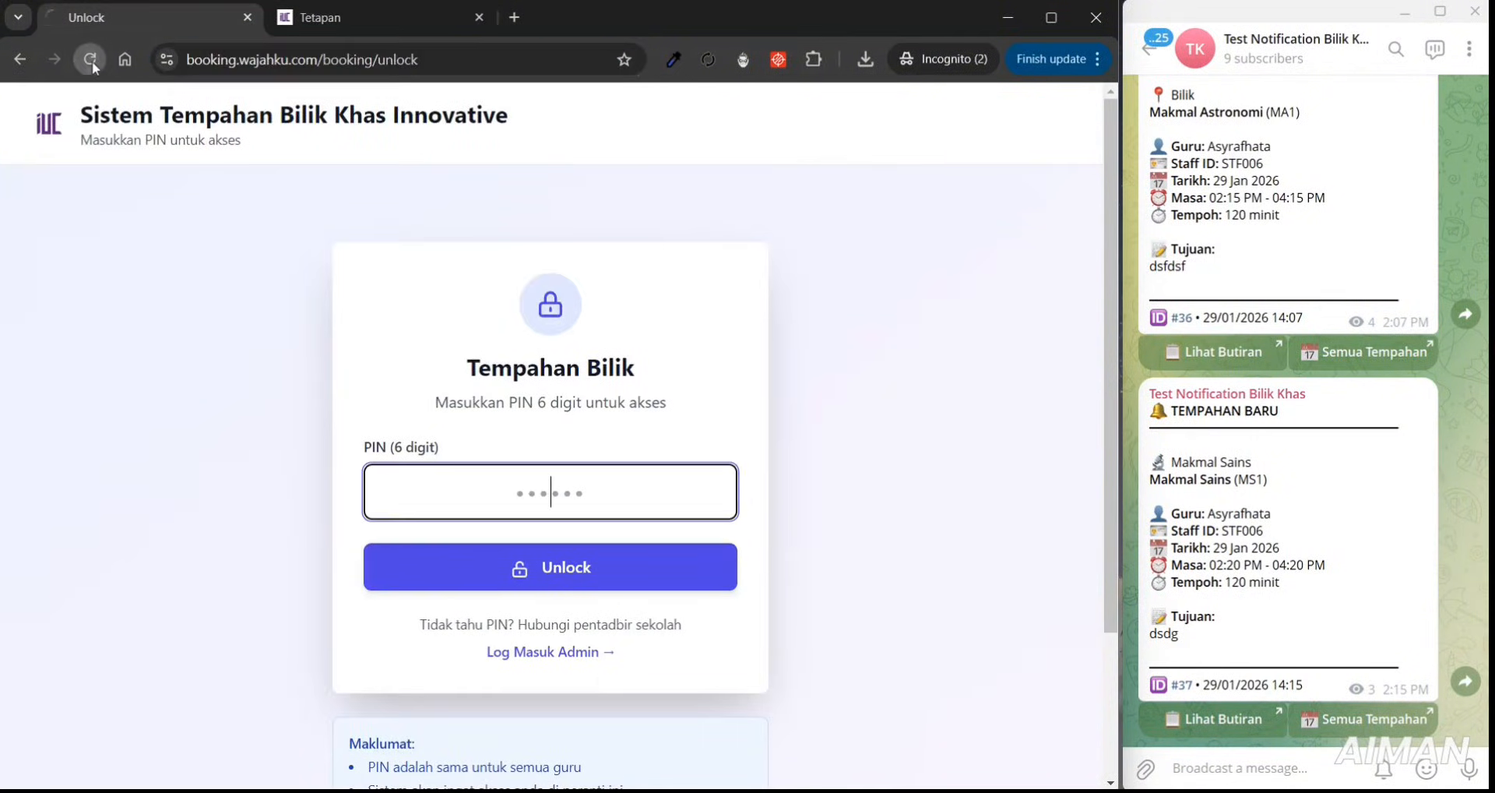
text(123456)
click(572, 576)
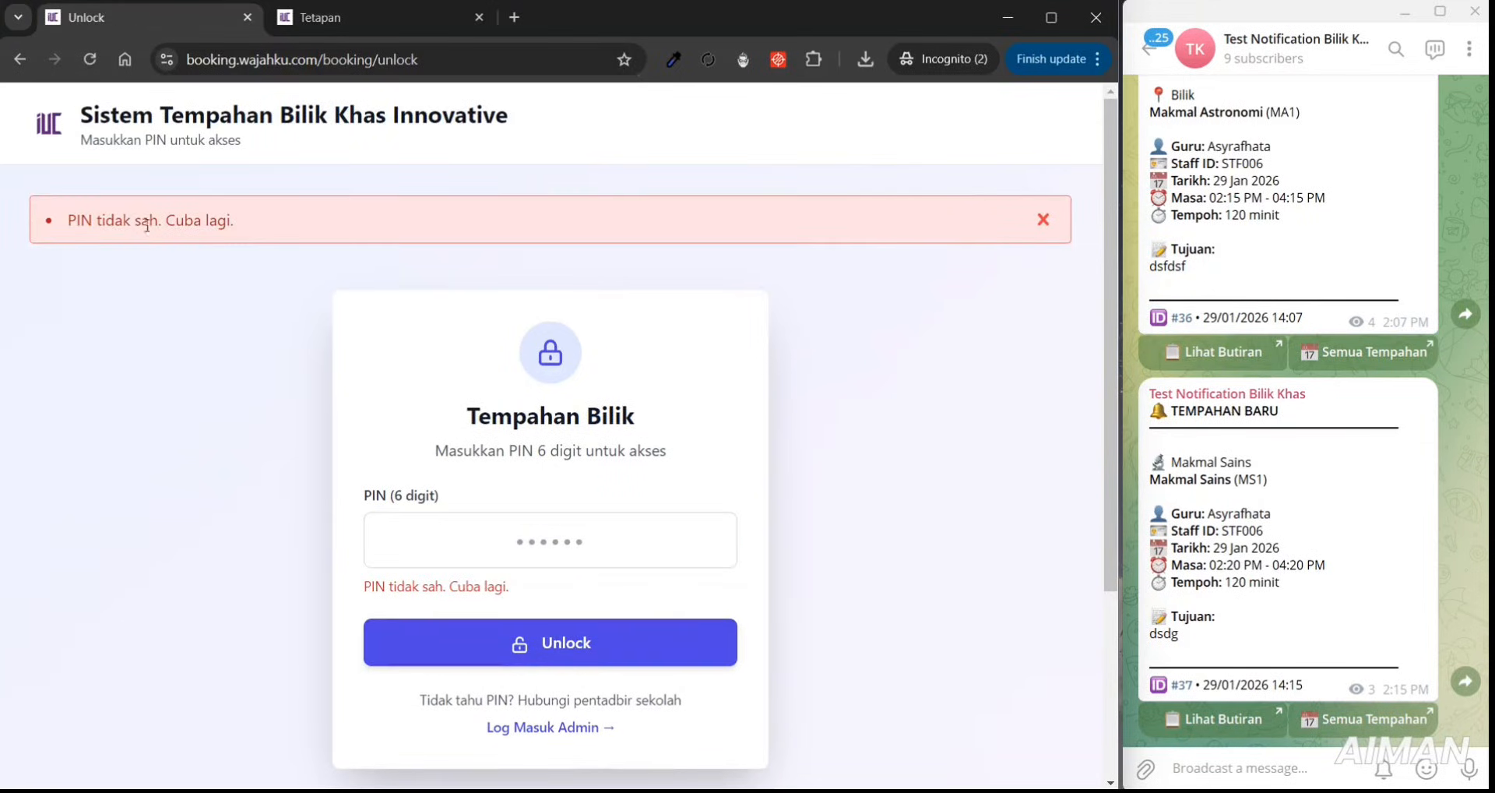
drag(146, 226, 256, 233)
- Unlock the booking form with the new PIN, then go back to the admin settings
click(502, 525)
text(12)
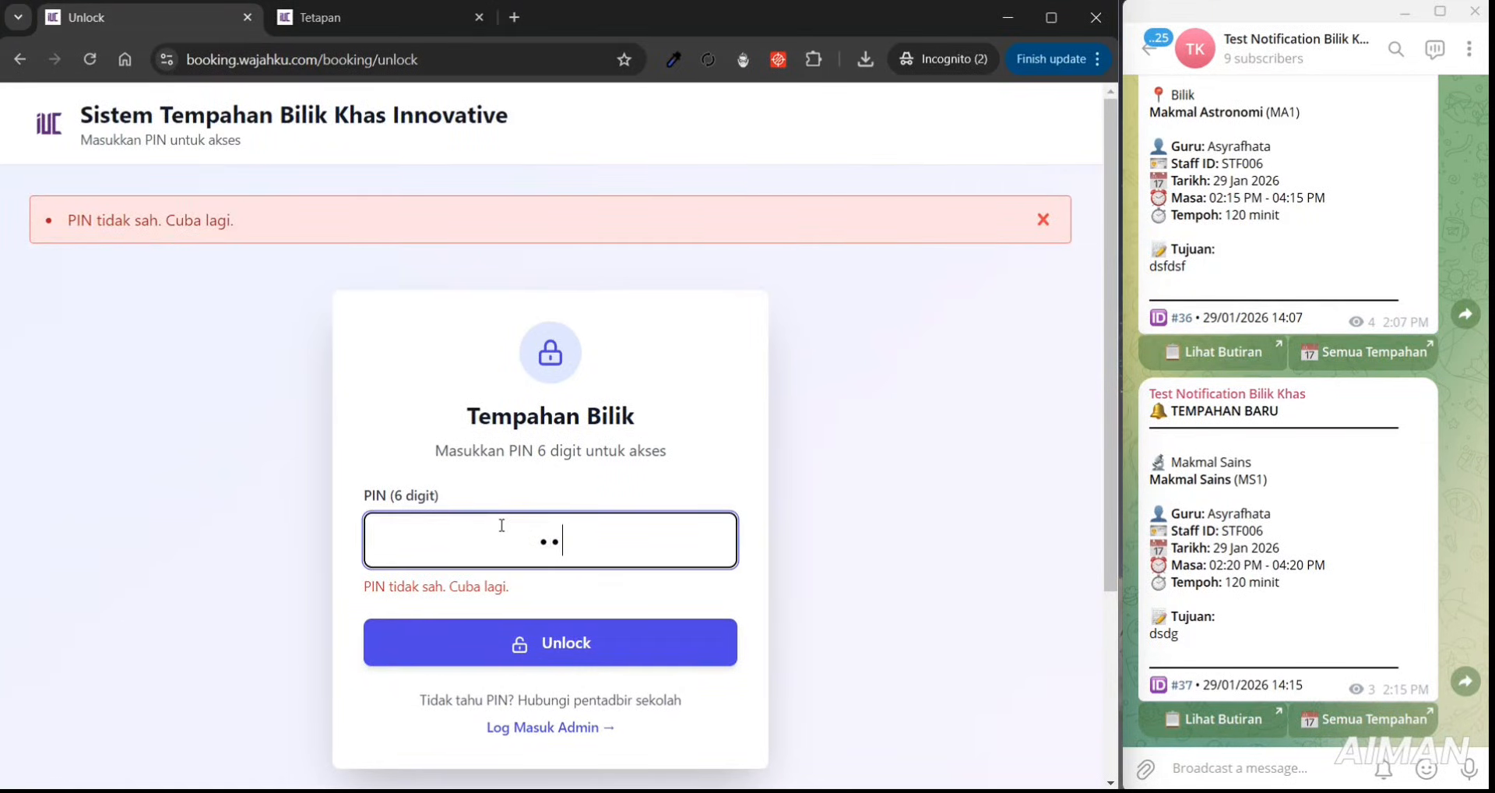
text(3456)
click(558, 656)
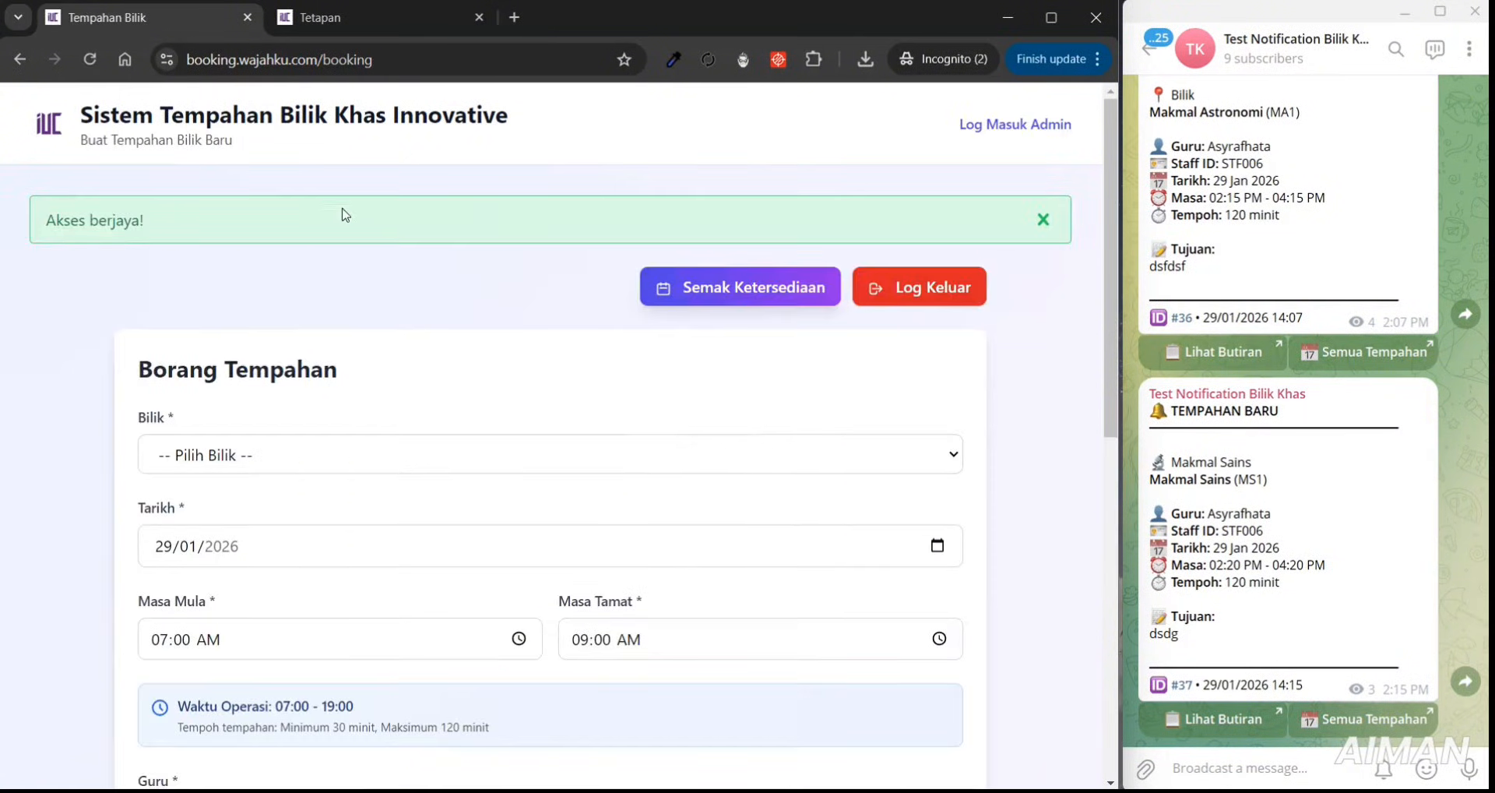
click(353, 21)
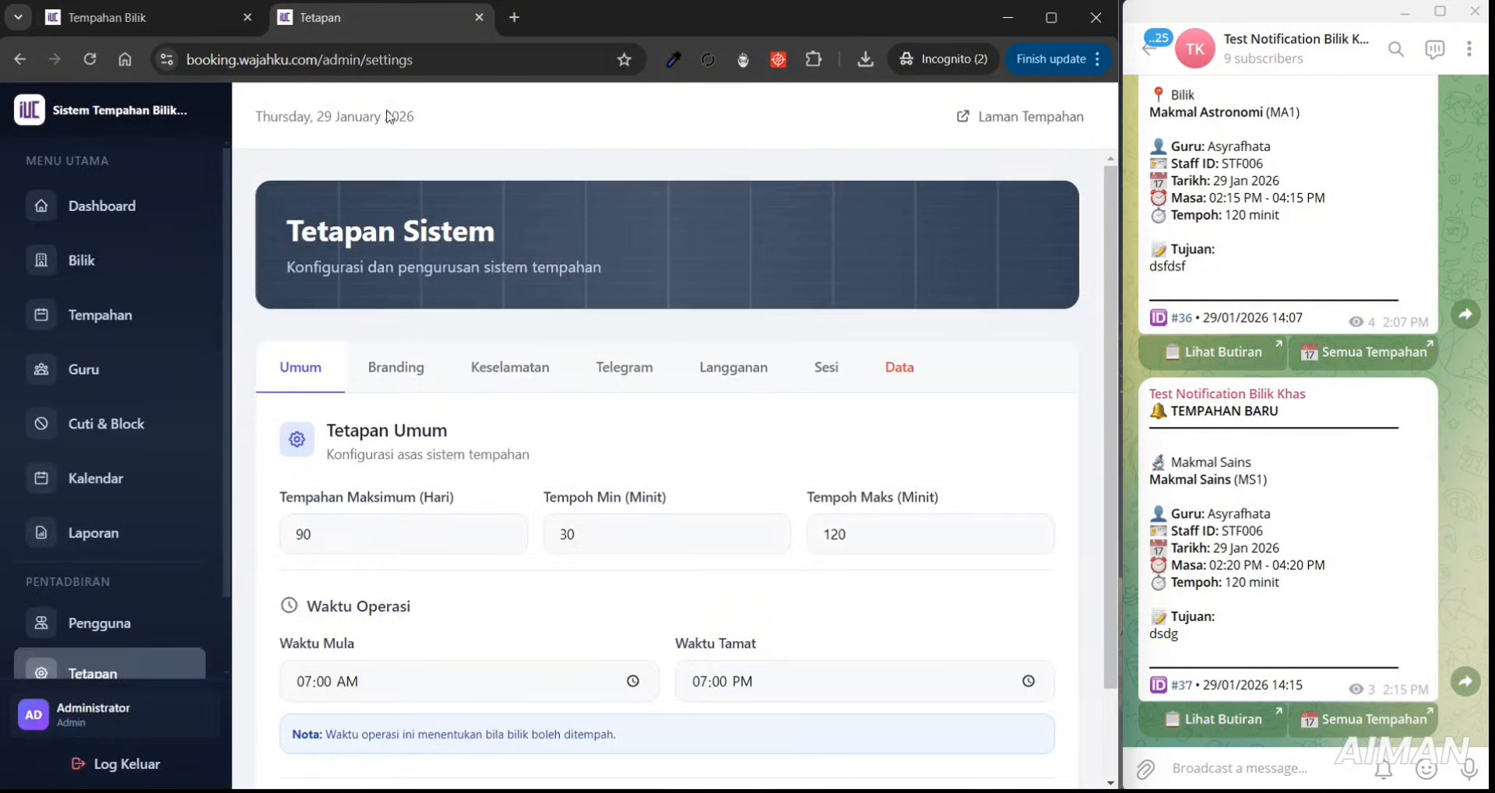
- Reload Tetapan and review the general settings, including the 90-day Tempahan Maksimum (Hari) value
click(156, 667)
drag(1117, 291, 1111, 371)
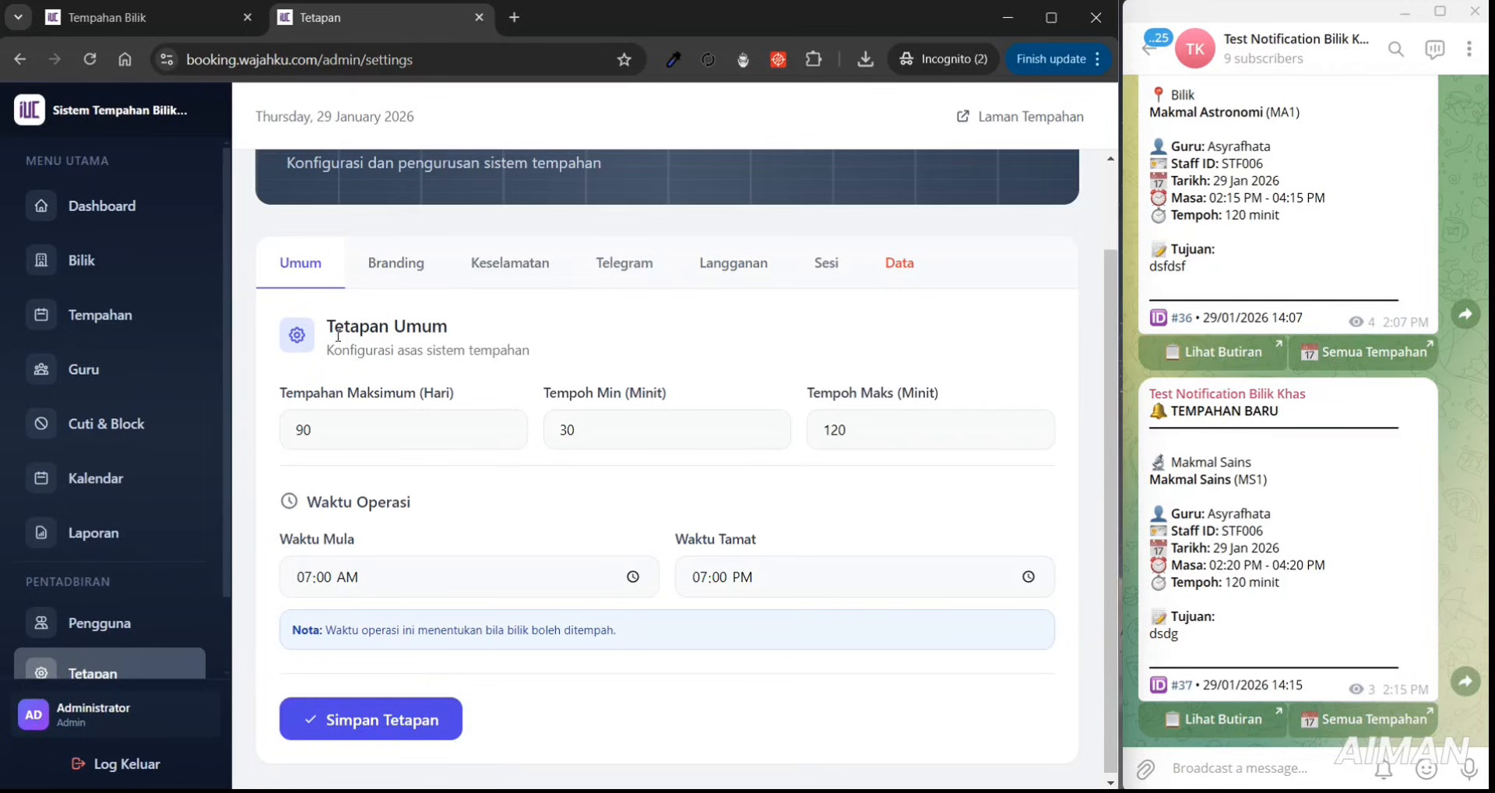
drag(338, 336, 460, 319)
mouse_move(280, 394)
mouse_down()
mouse_move(461, 377)
mouse_move(380, 404)
mouse_move(279, 403)
mouse_up()
click(466, 382)
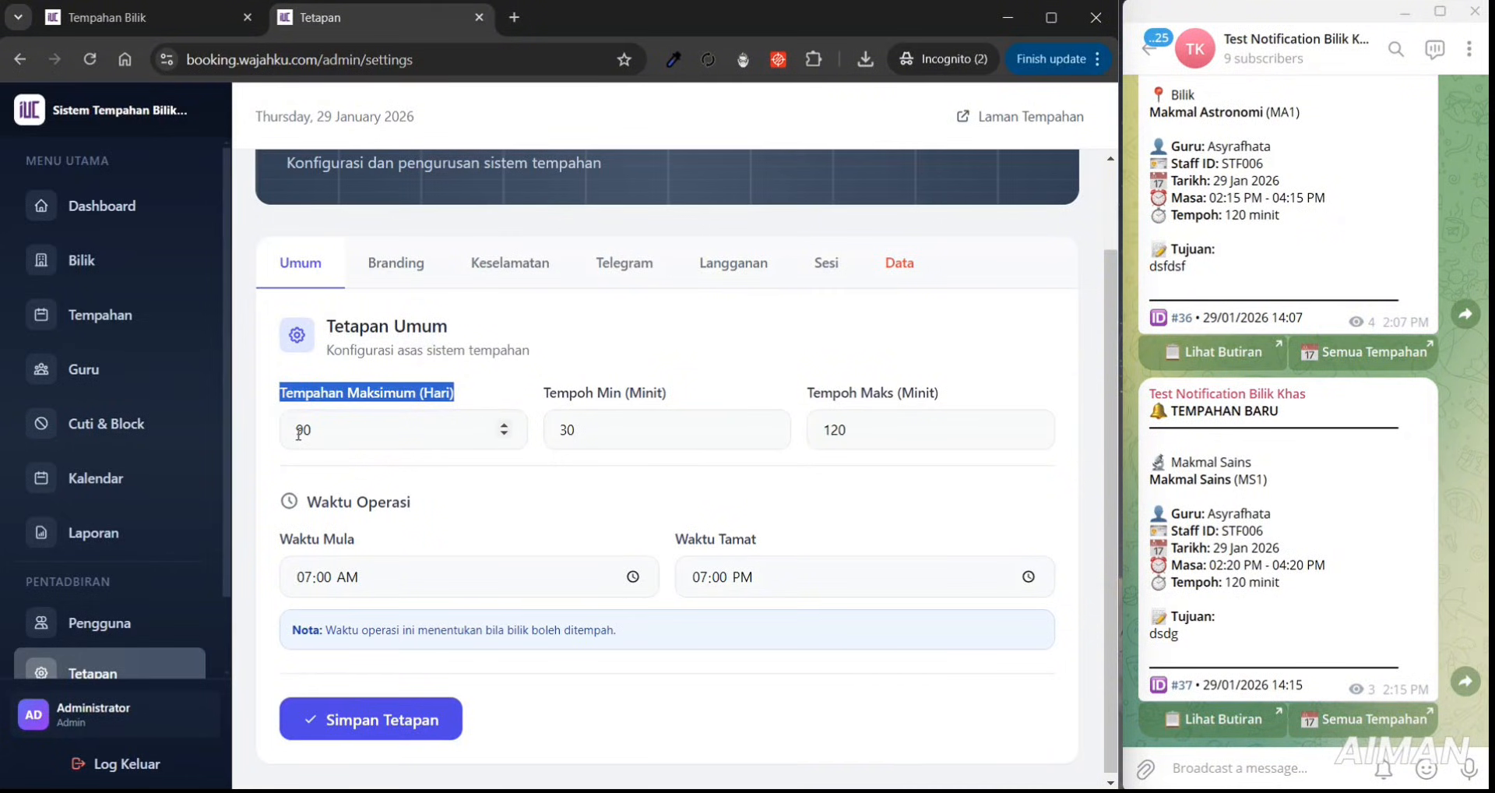
click(323, 436)
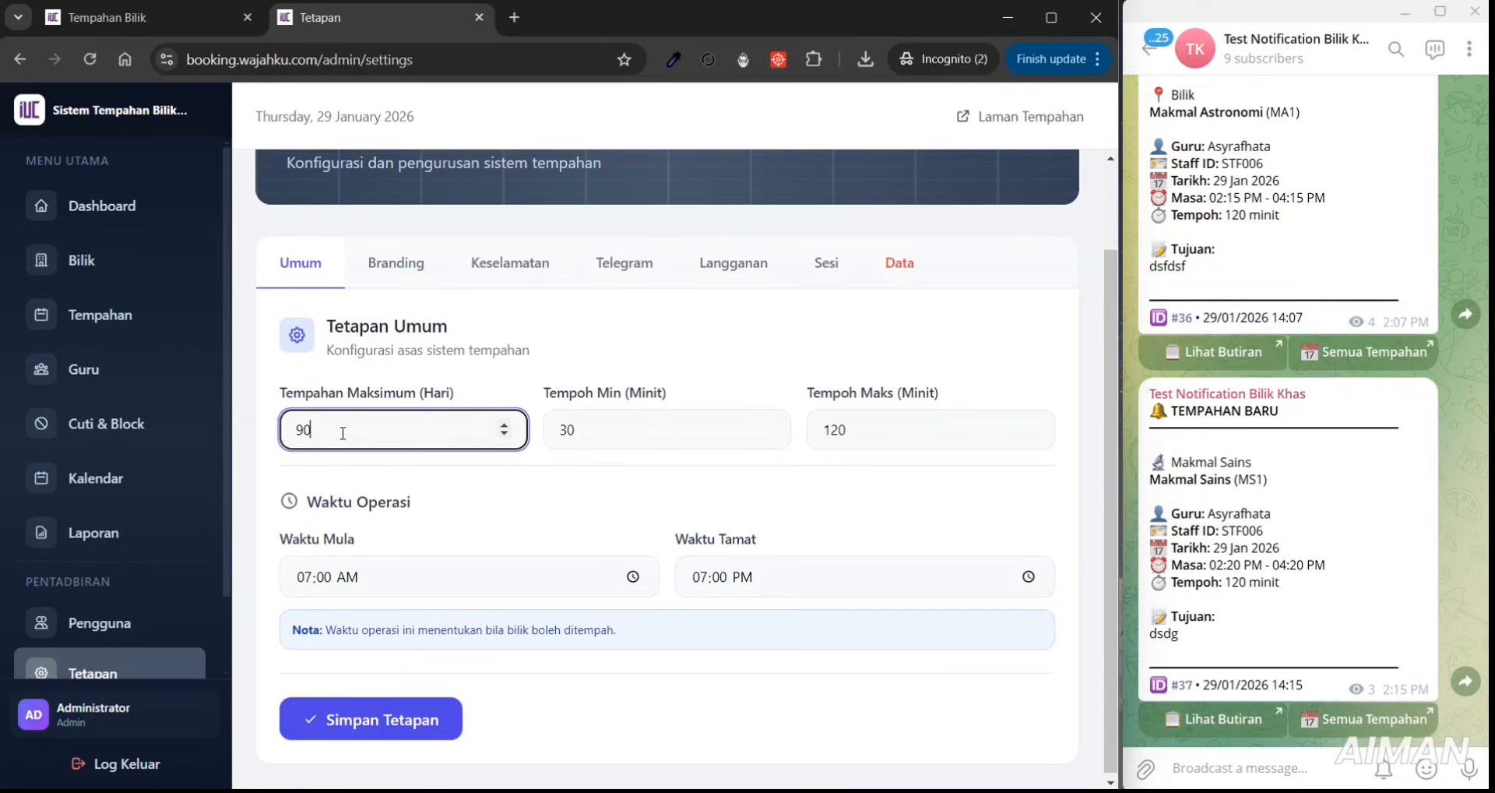
click(190, 15)
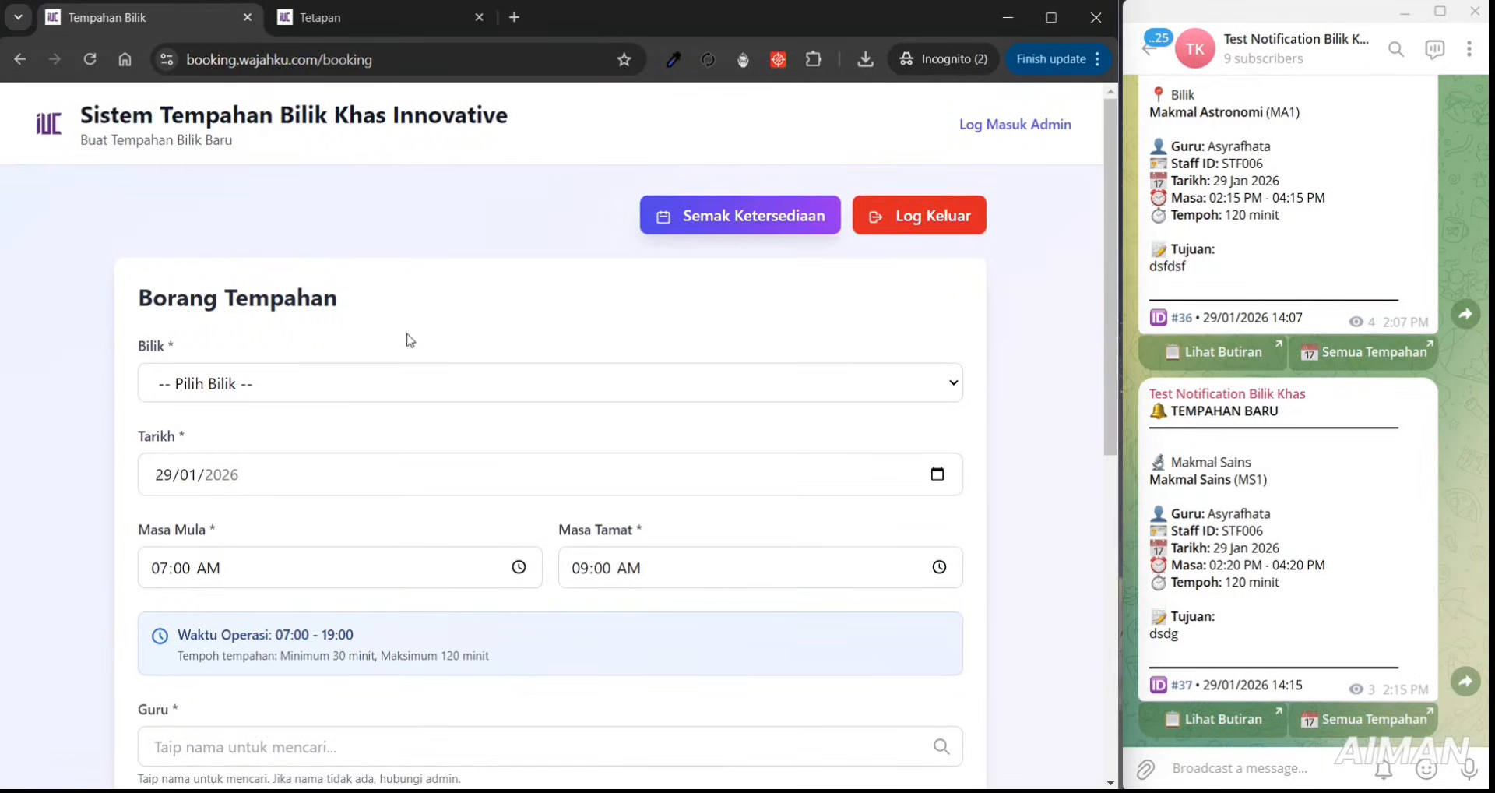
- Step the Tarikh calendar forward to April 2026, confirming 28 April 2026 is the last bookable date
click(938, 473)
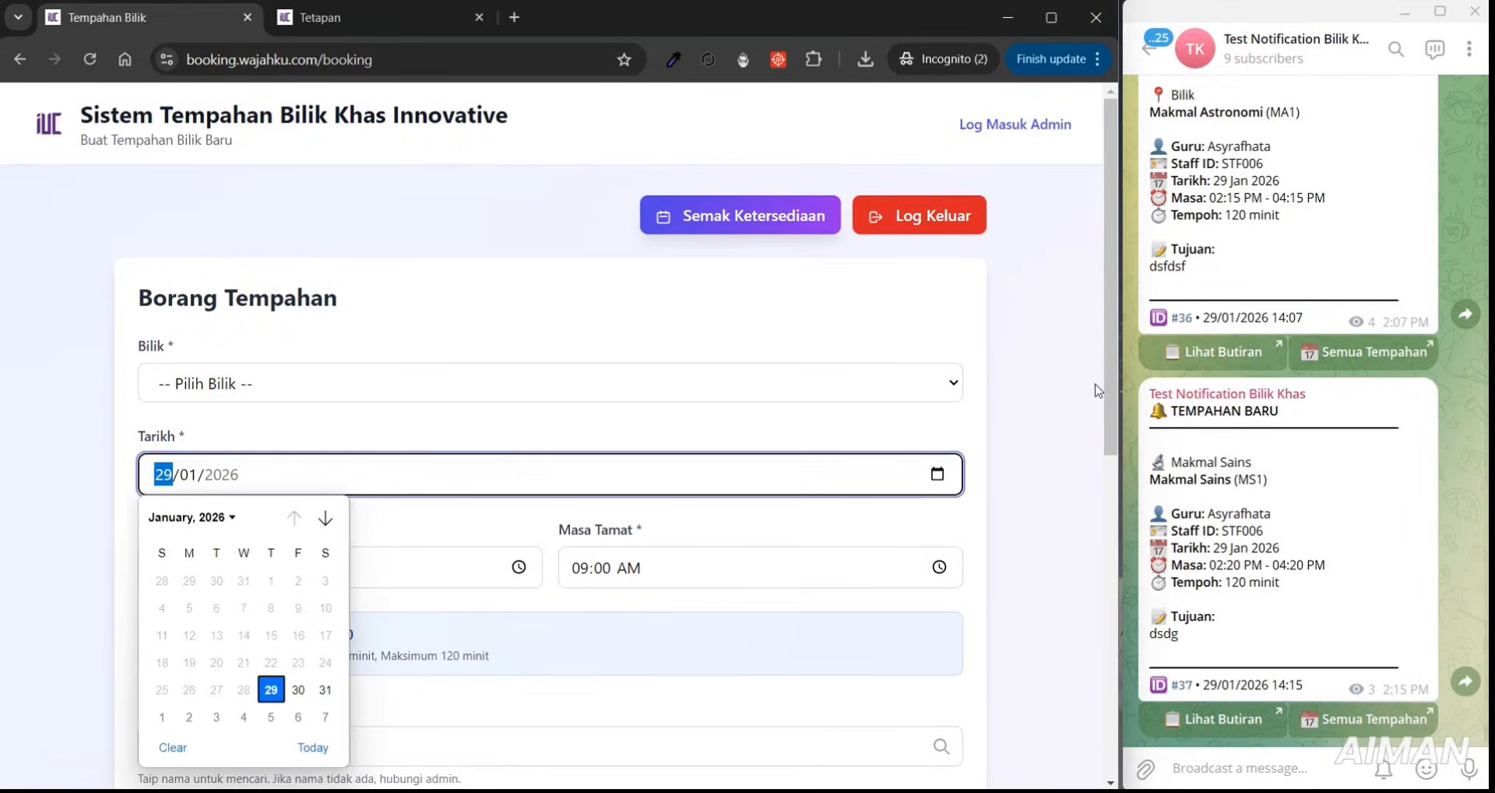
scroll(1115, 403, down, 1)
drag(1115, 404, 1106, 444)
click(937, 324)
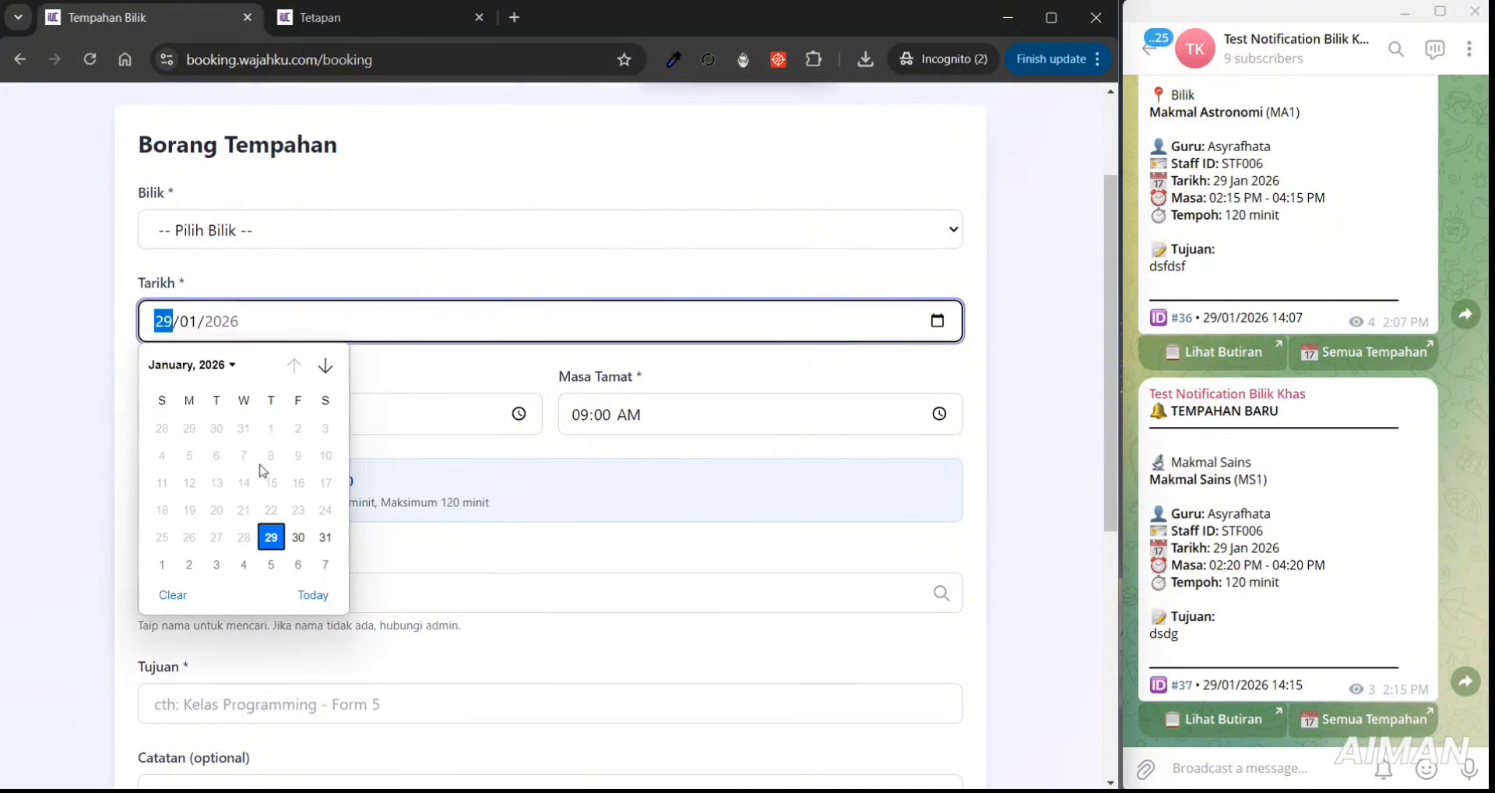
click(328, 365)
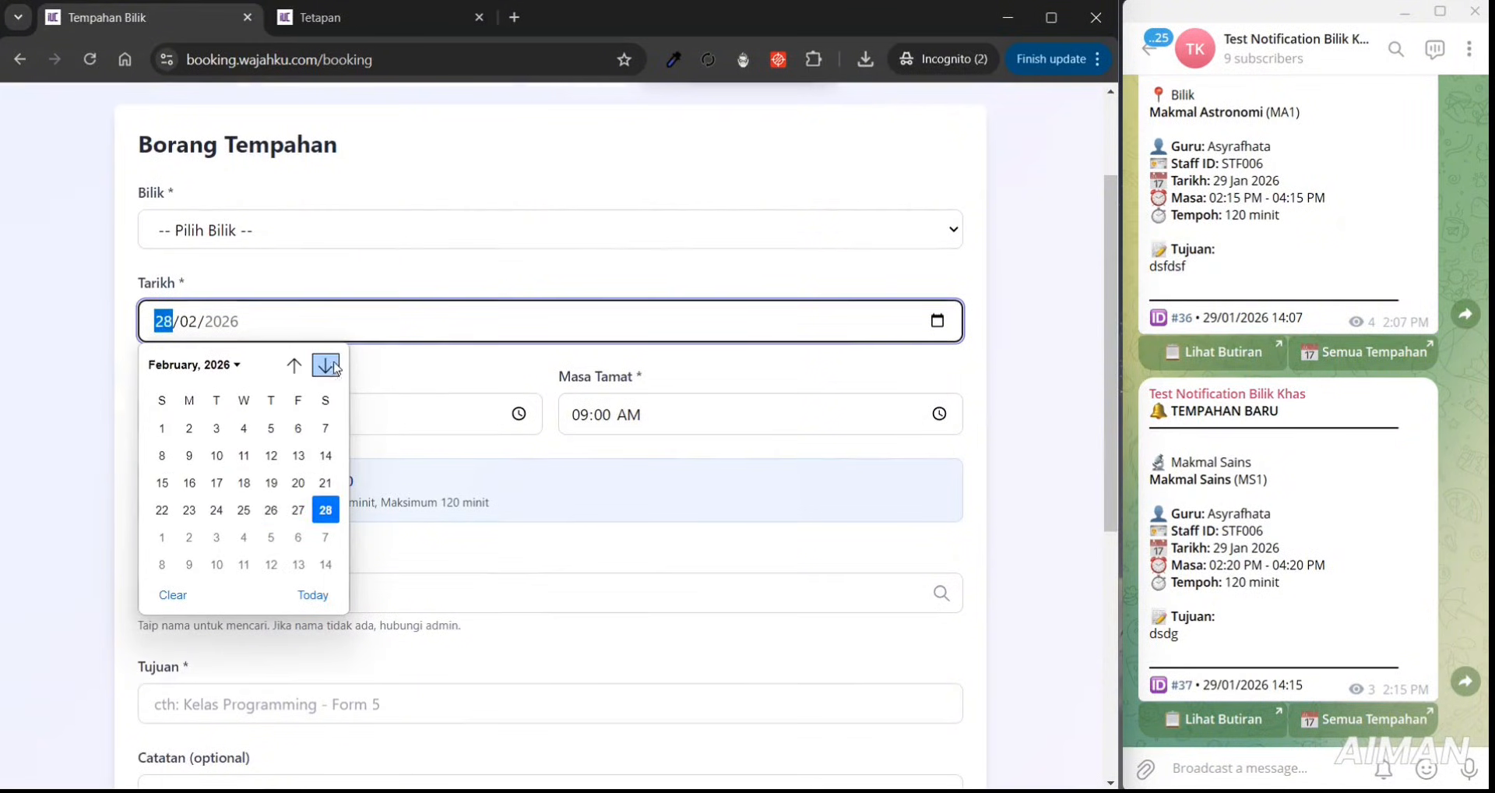
click(333, 365)
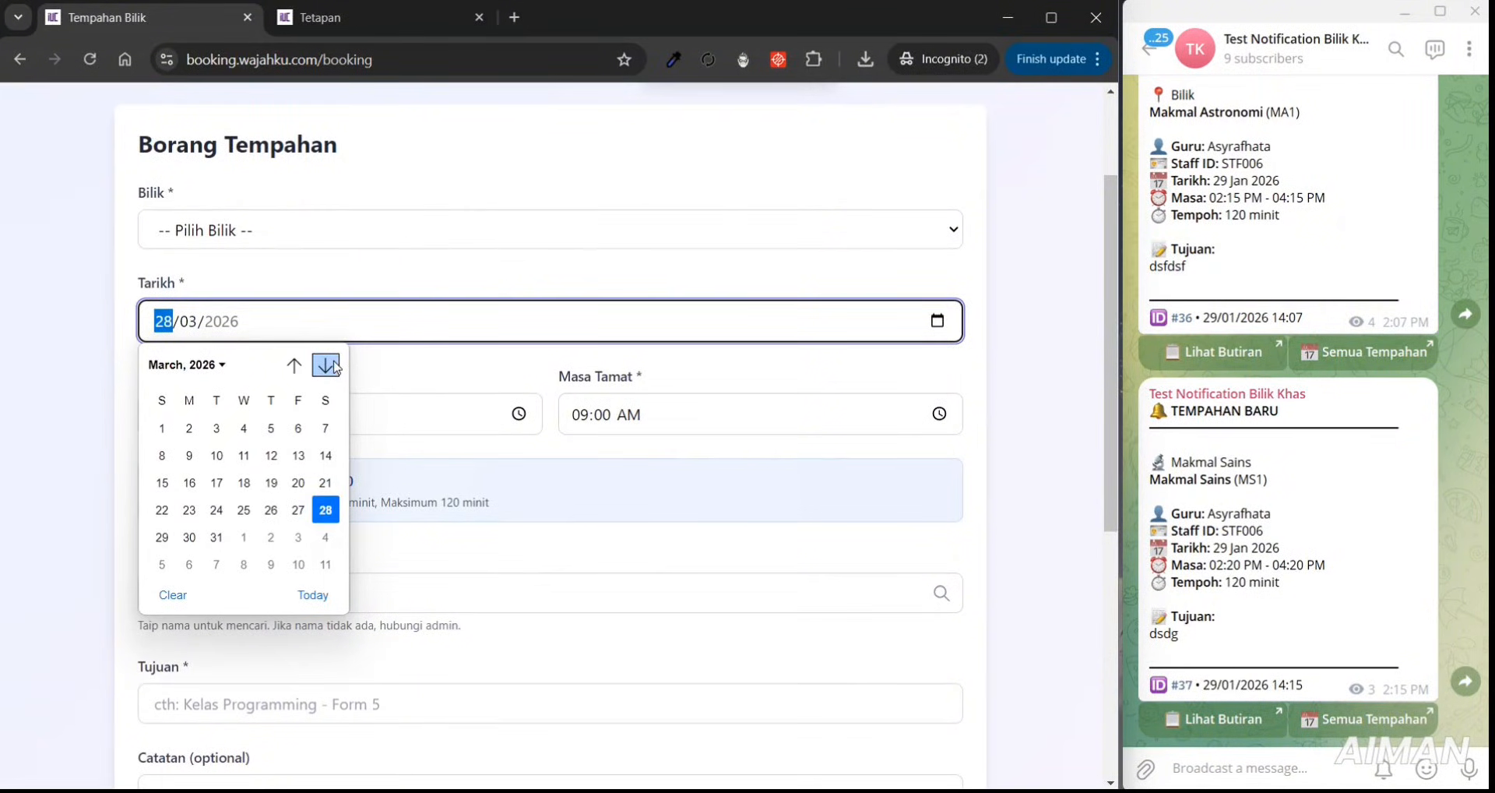
click(334, 365)
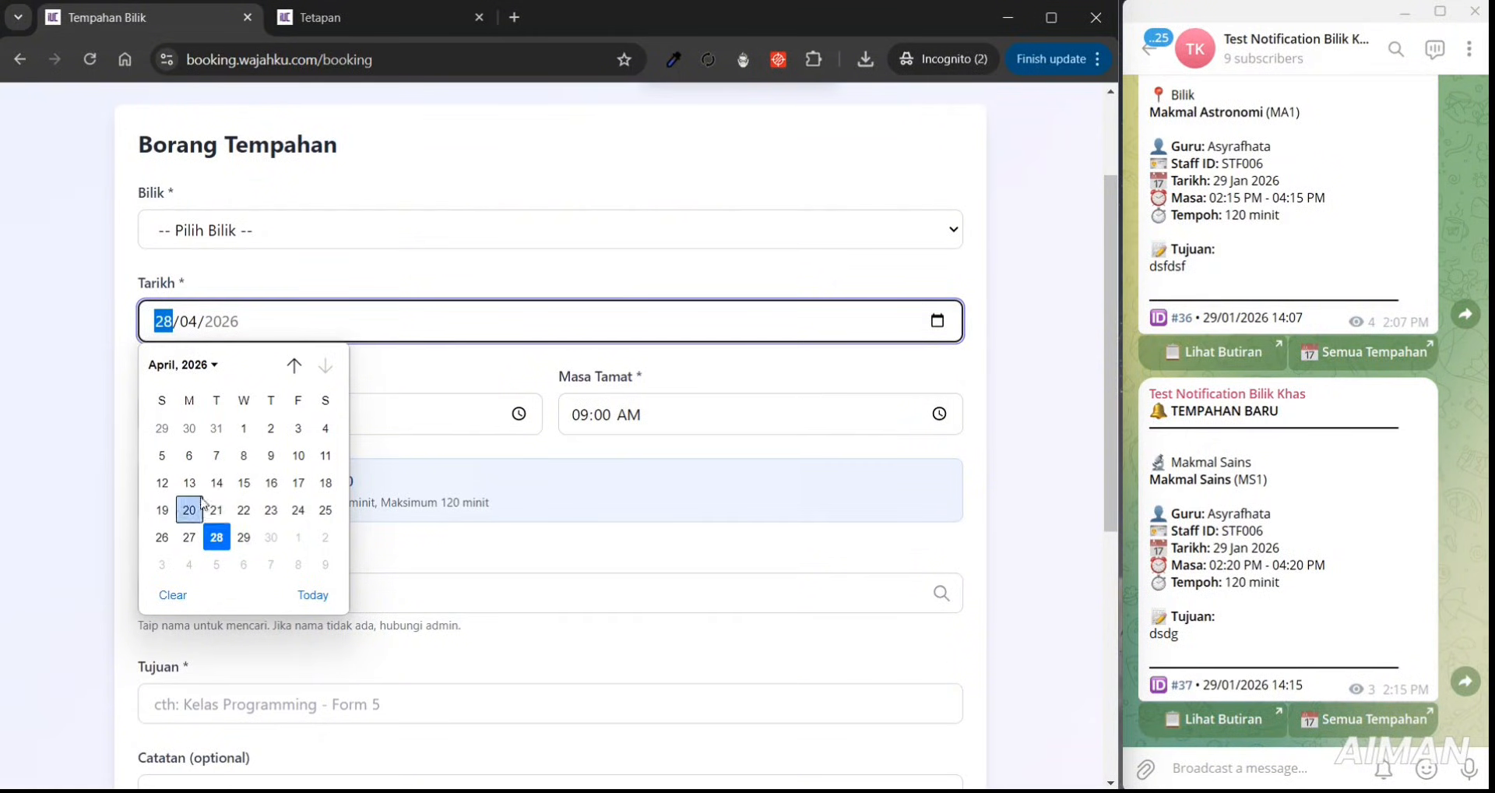
click(372, 24)
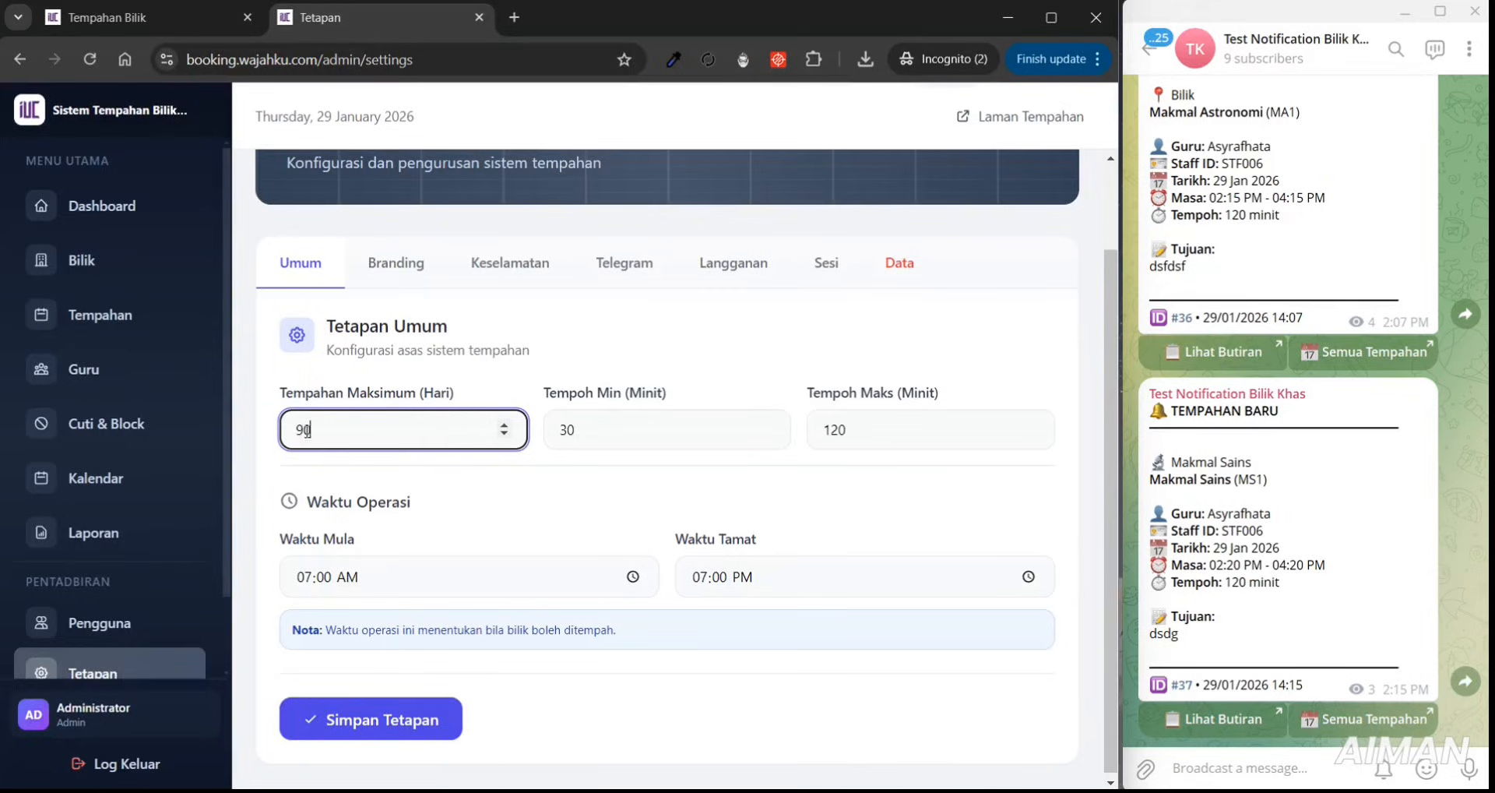
- Change Tempahan Maksimum (Hari) from 90 to 30 and save the settings
drag(302, 429, 289, 428)
text(3)
click(440, 719)
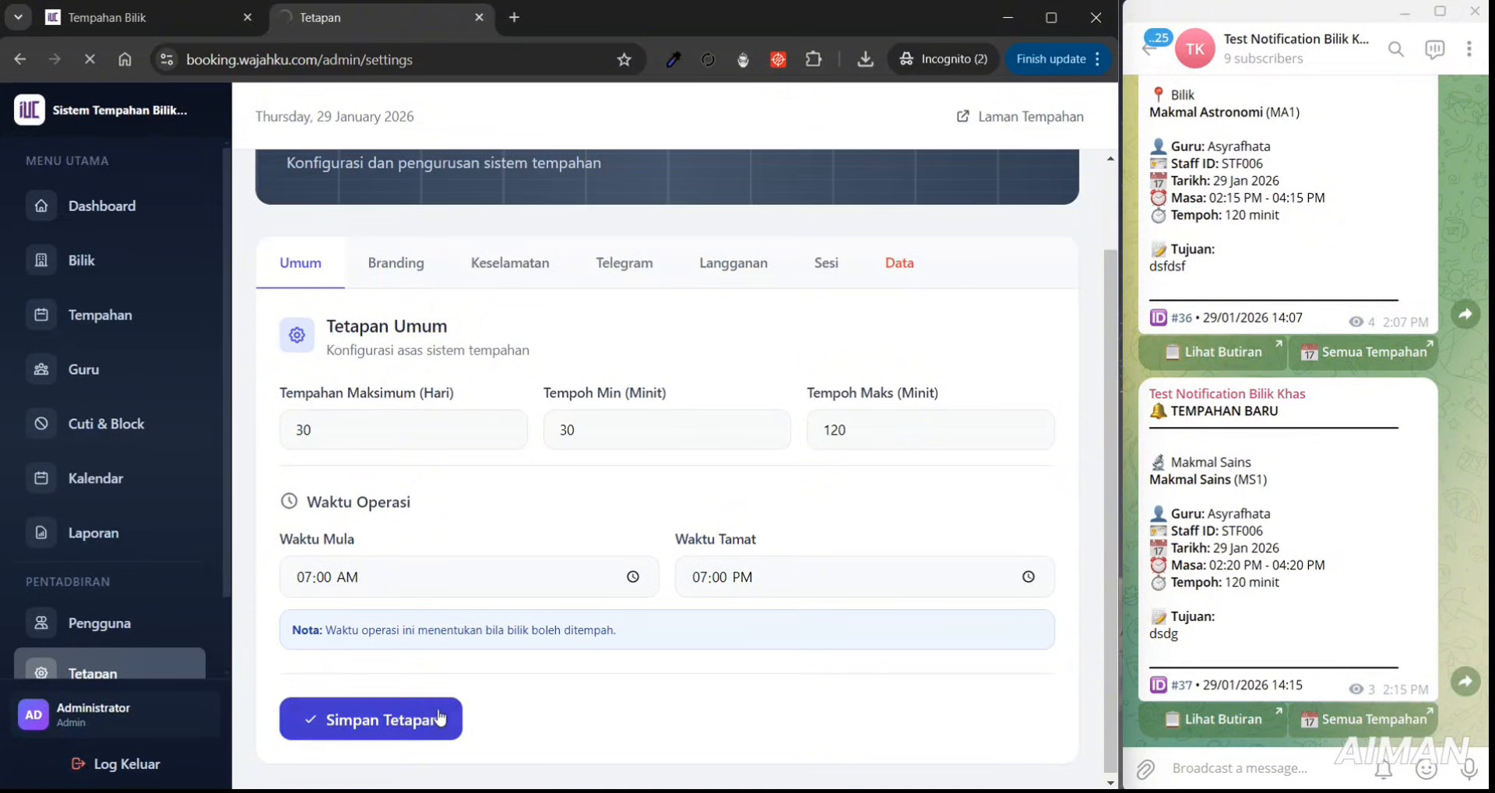
- Reload the booking form and check the Tarikh calendar now stops at 28 February 2026
click(201, 17)
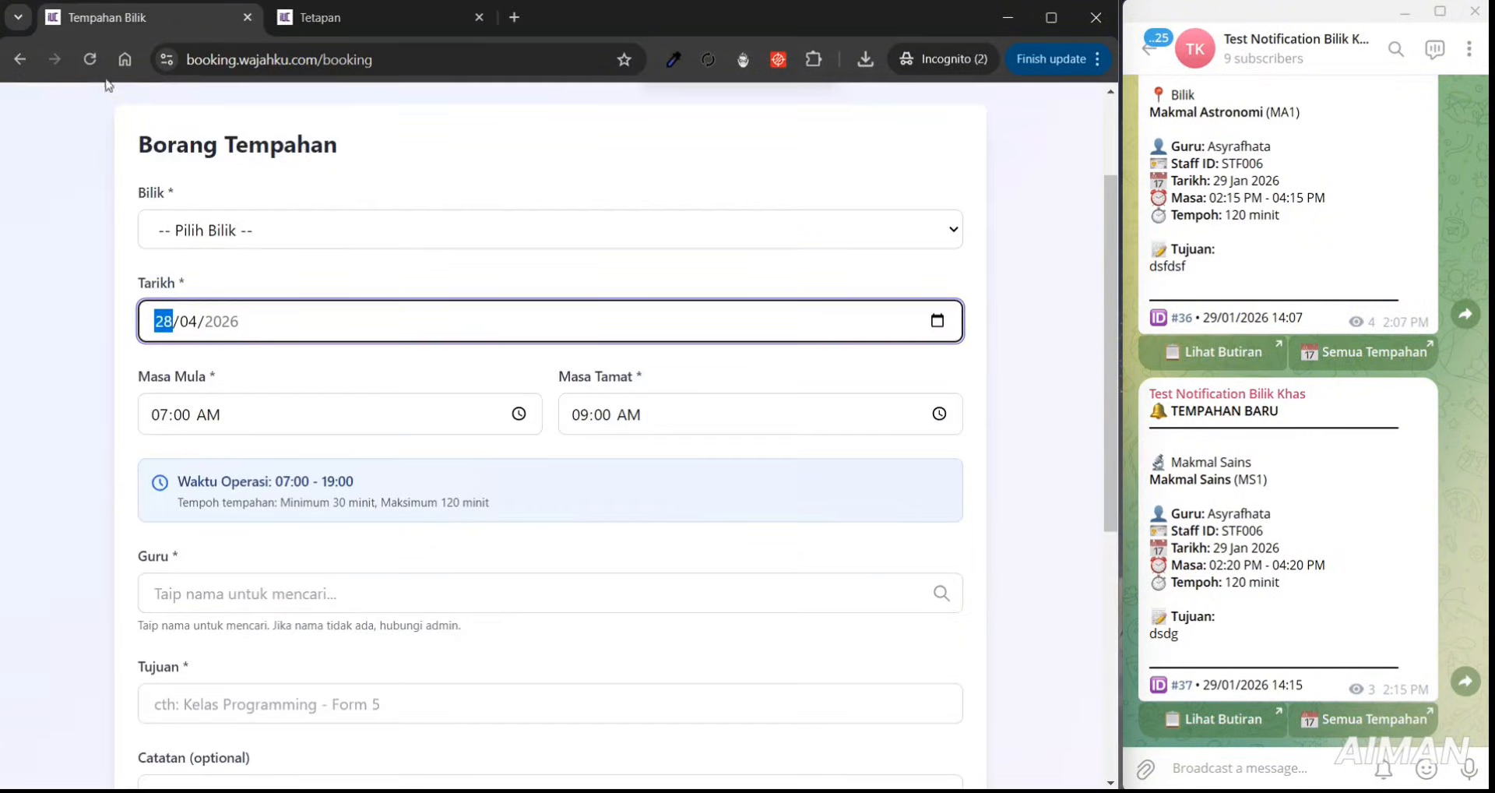
click(91, 58)
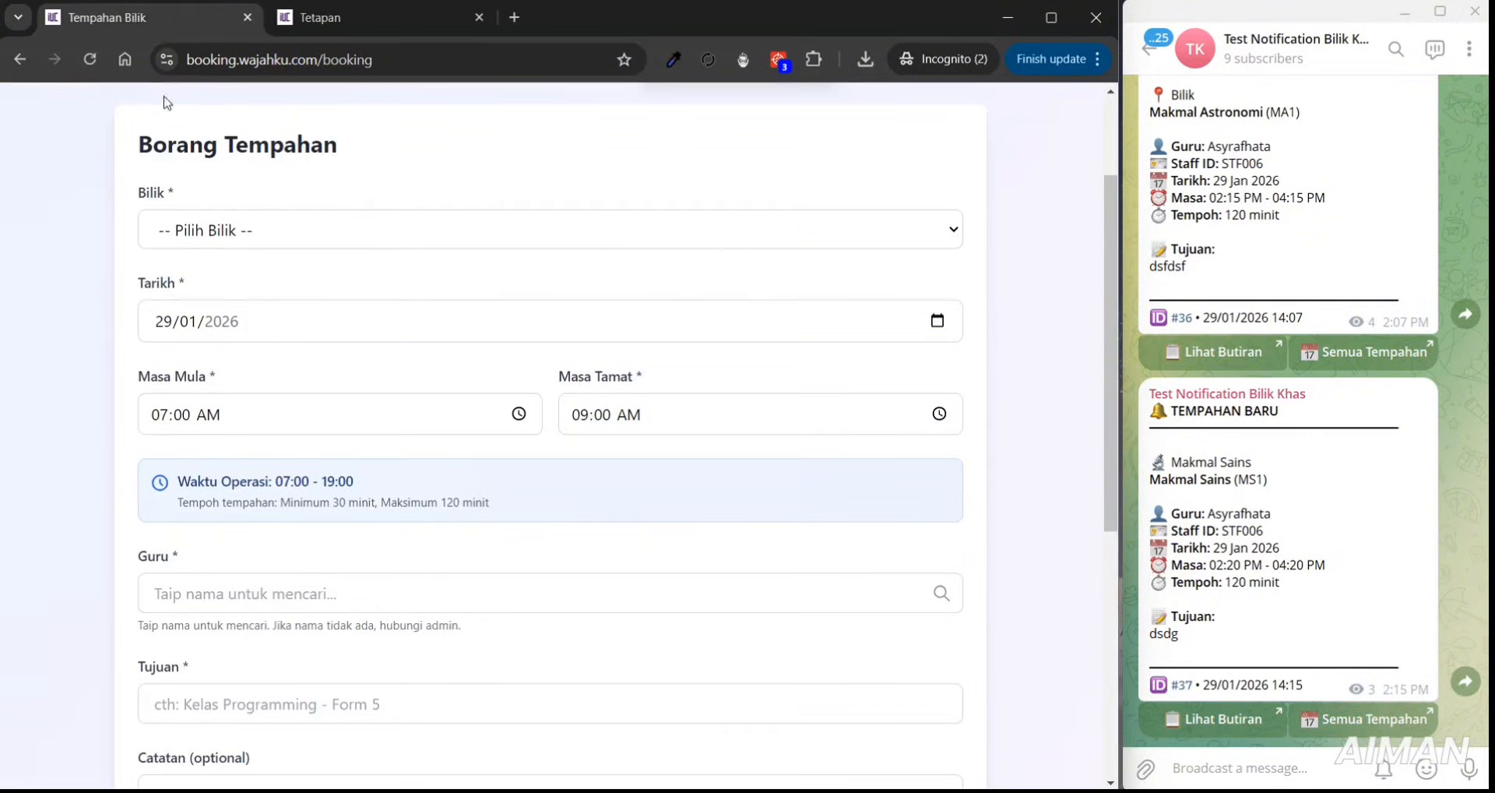
click(938, 324)
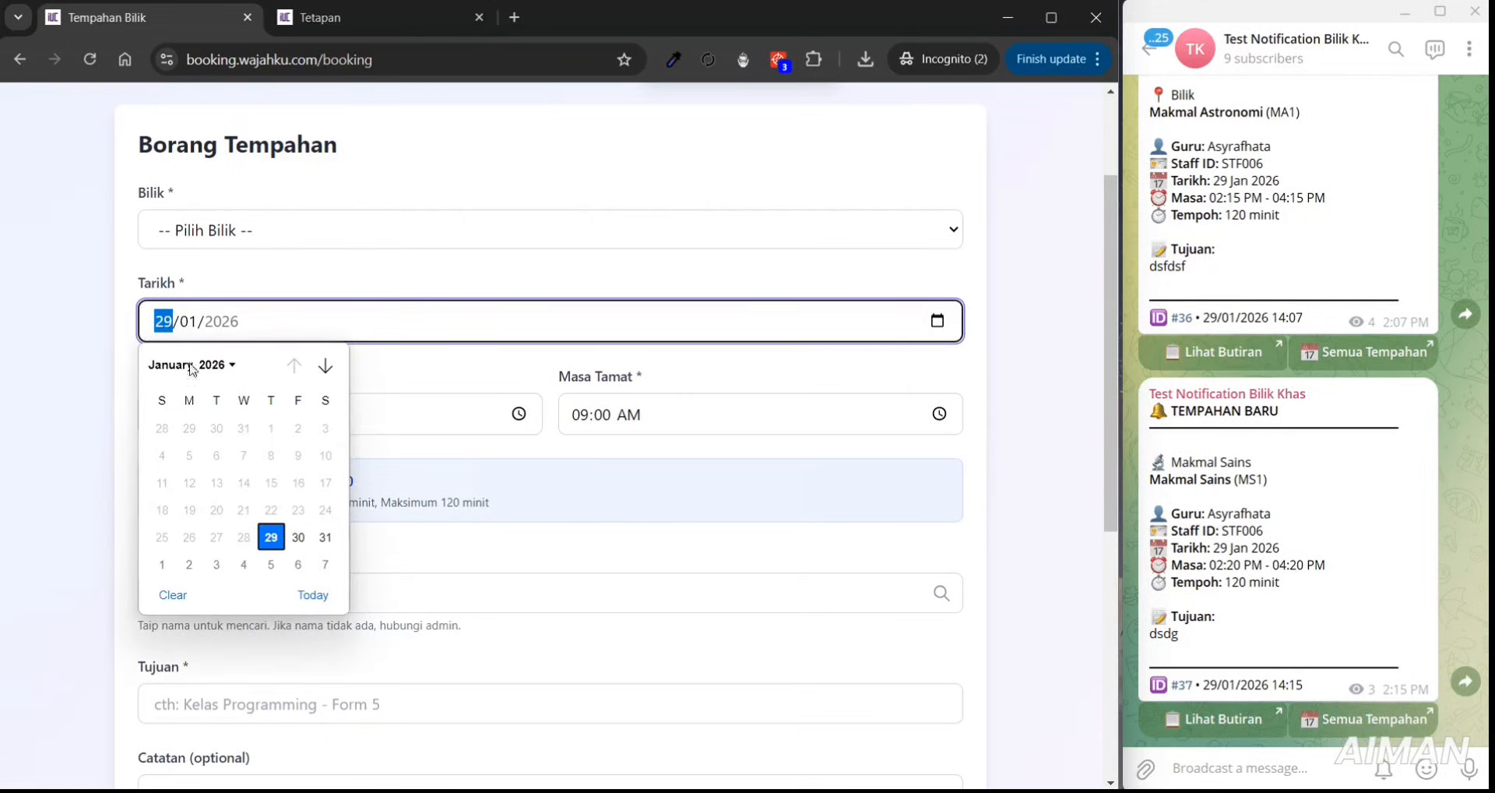
click(326, 366)
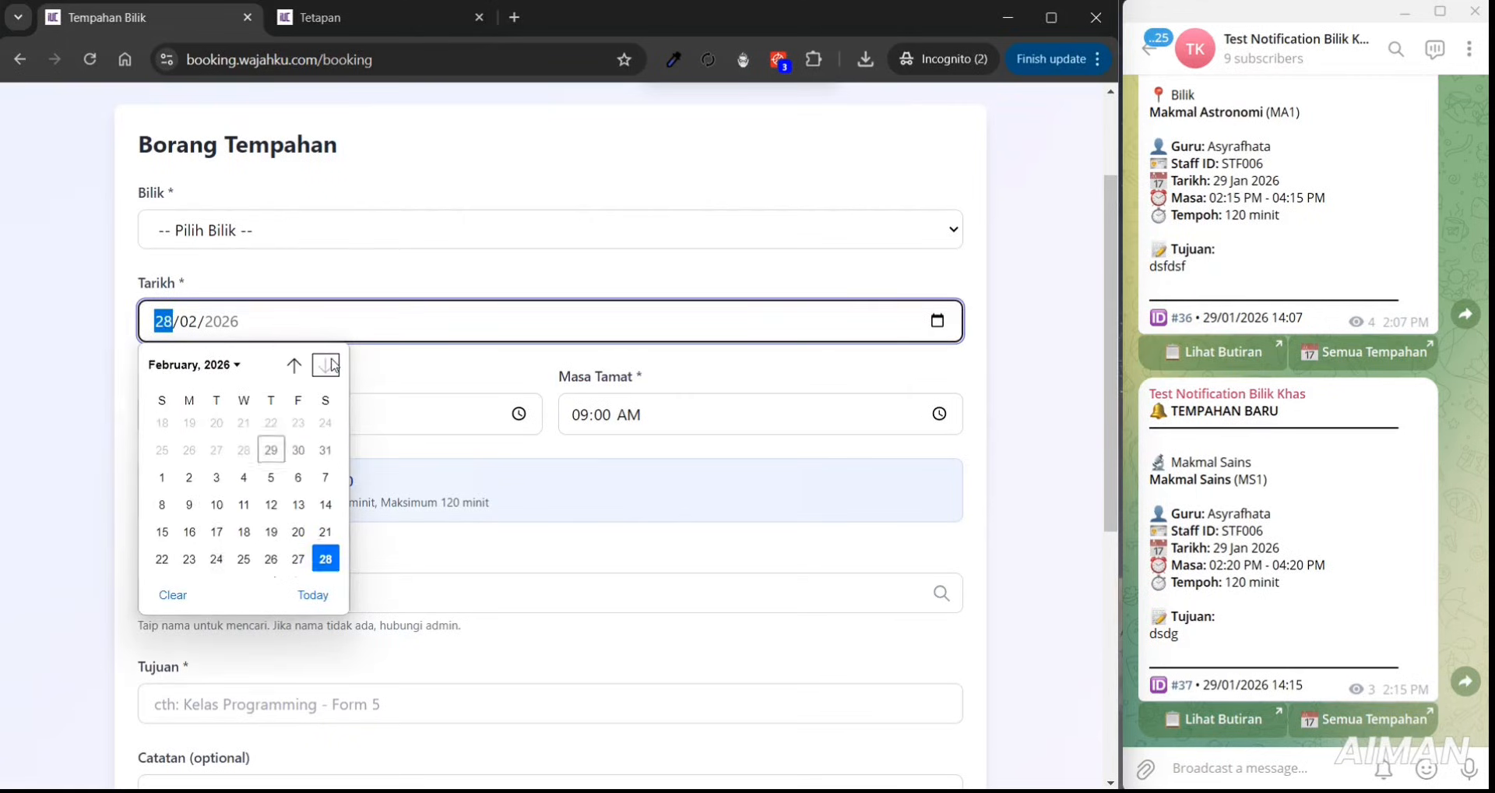
click(324, 515)
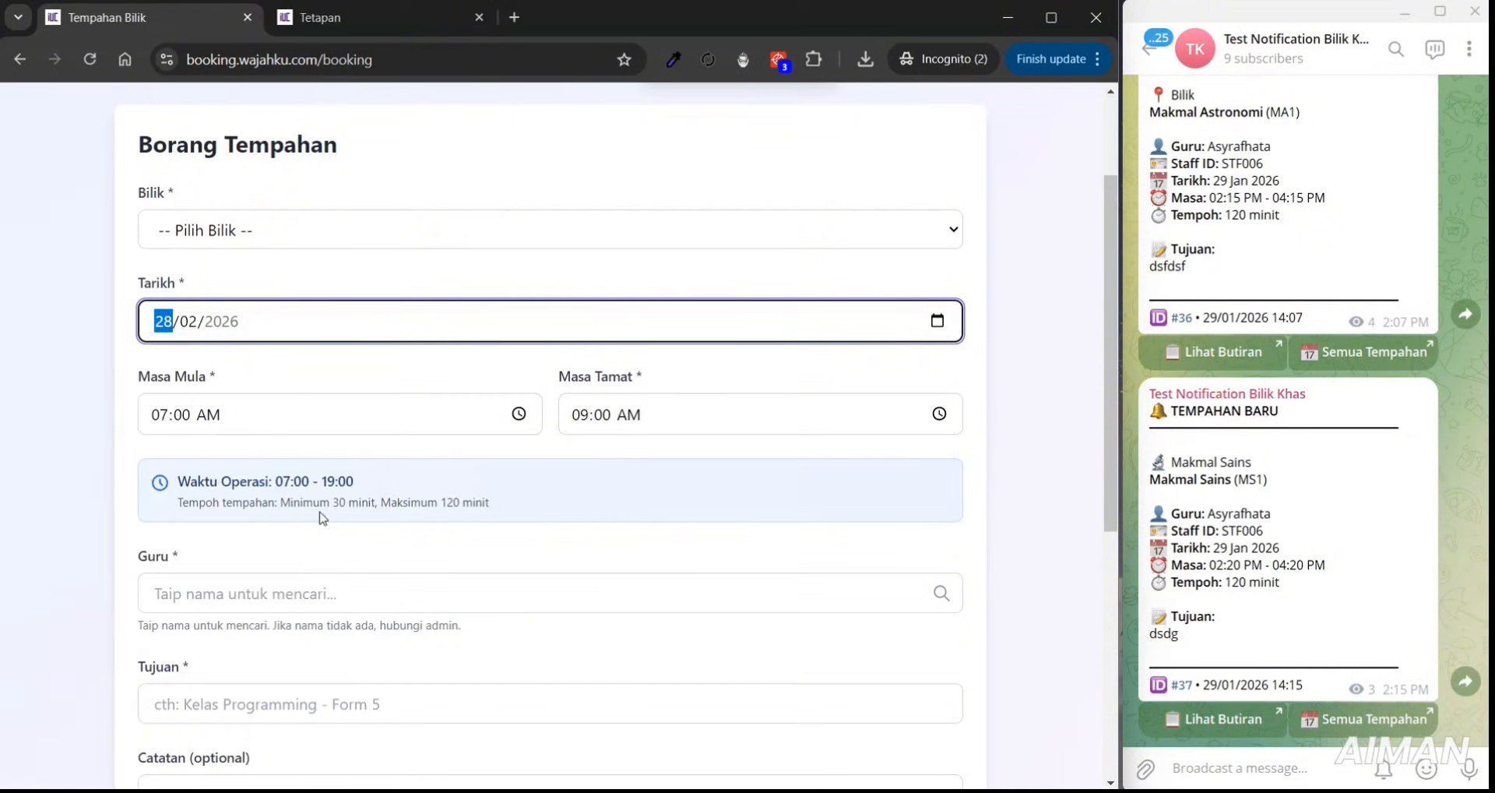
click(937, 321)
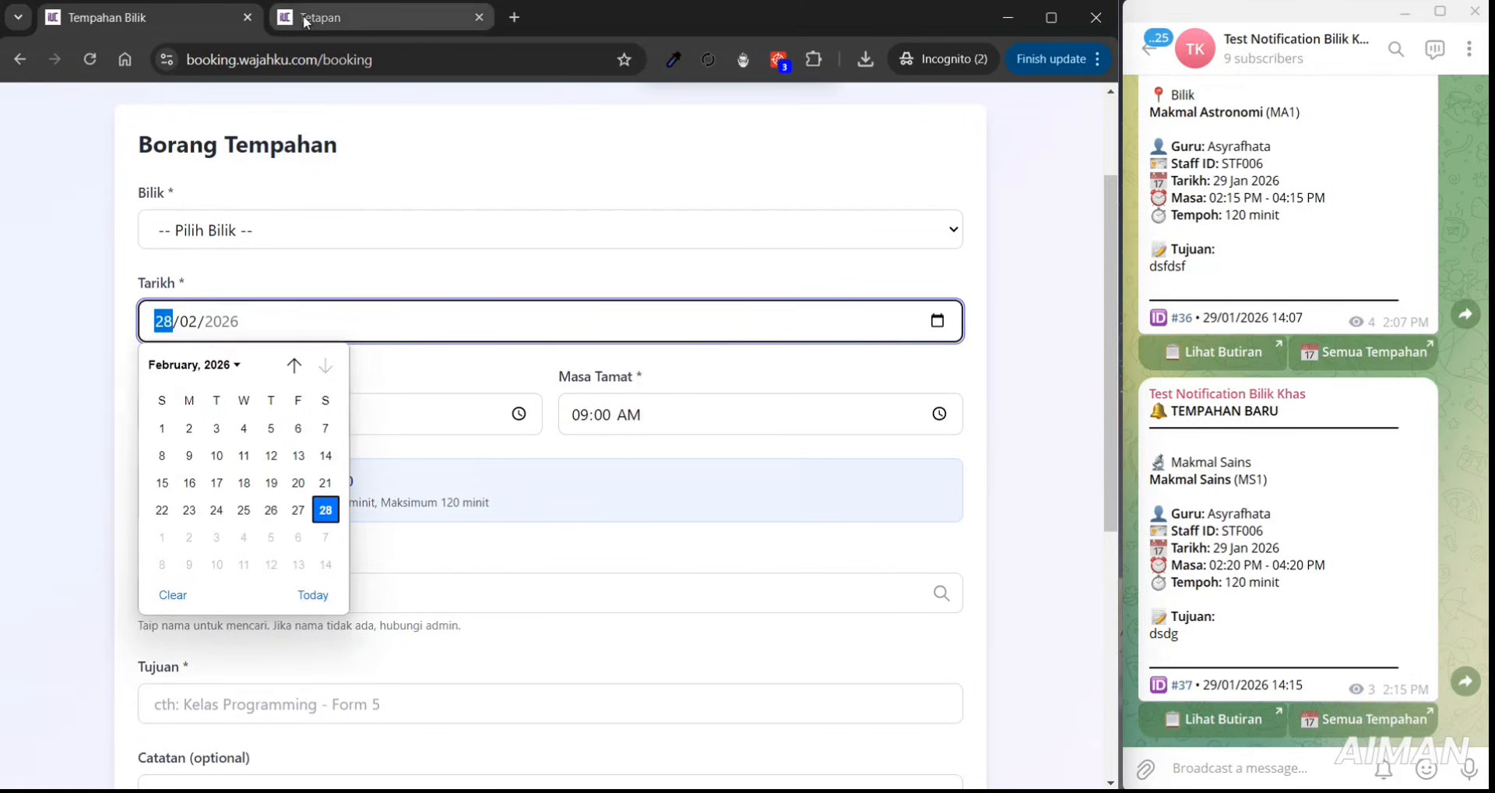
key(ctrl+Tab)
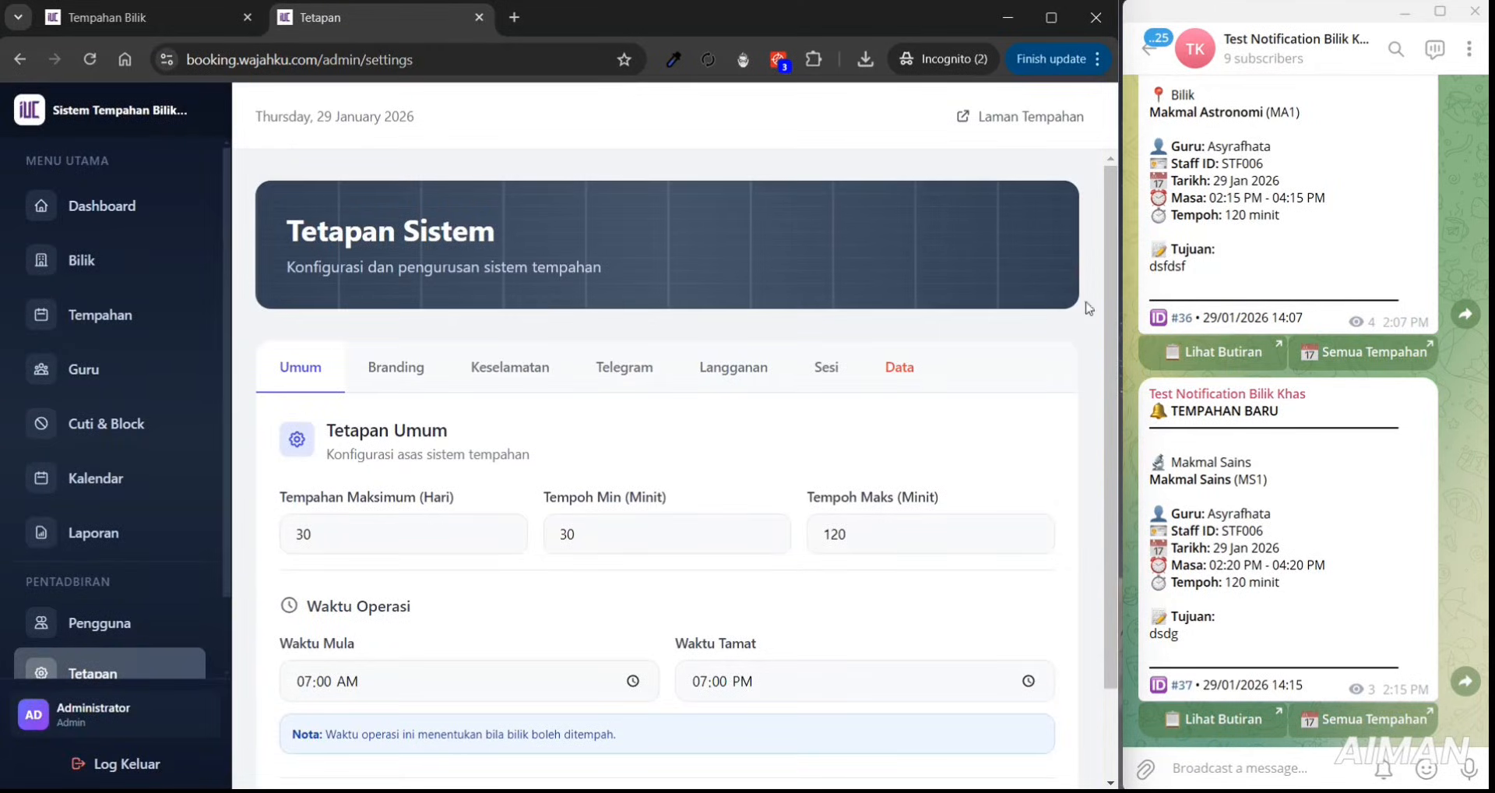
- Change Tempoh Min from 30 to 40 and Tempoh Maks from 120 to 60 minutes, then save
drag(1110, 299, 1107, 397)
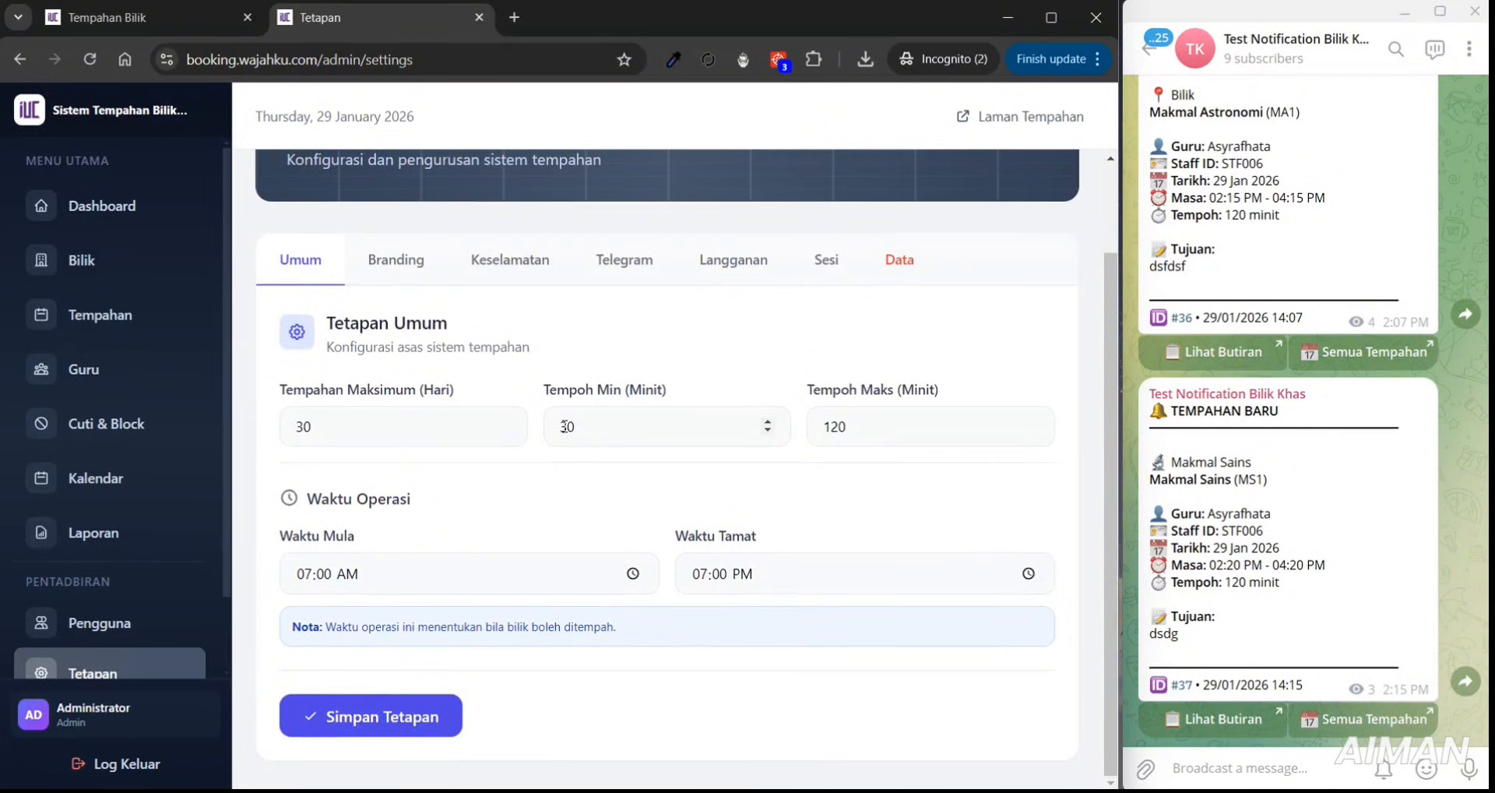
drag(575, 433, 558, 425)
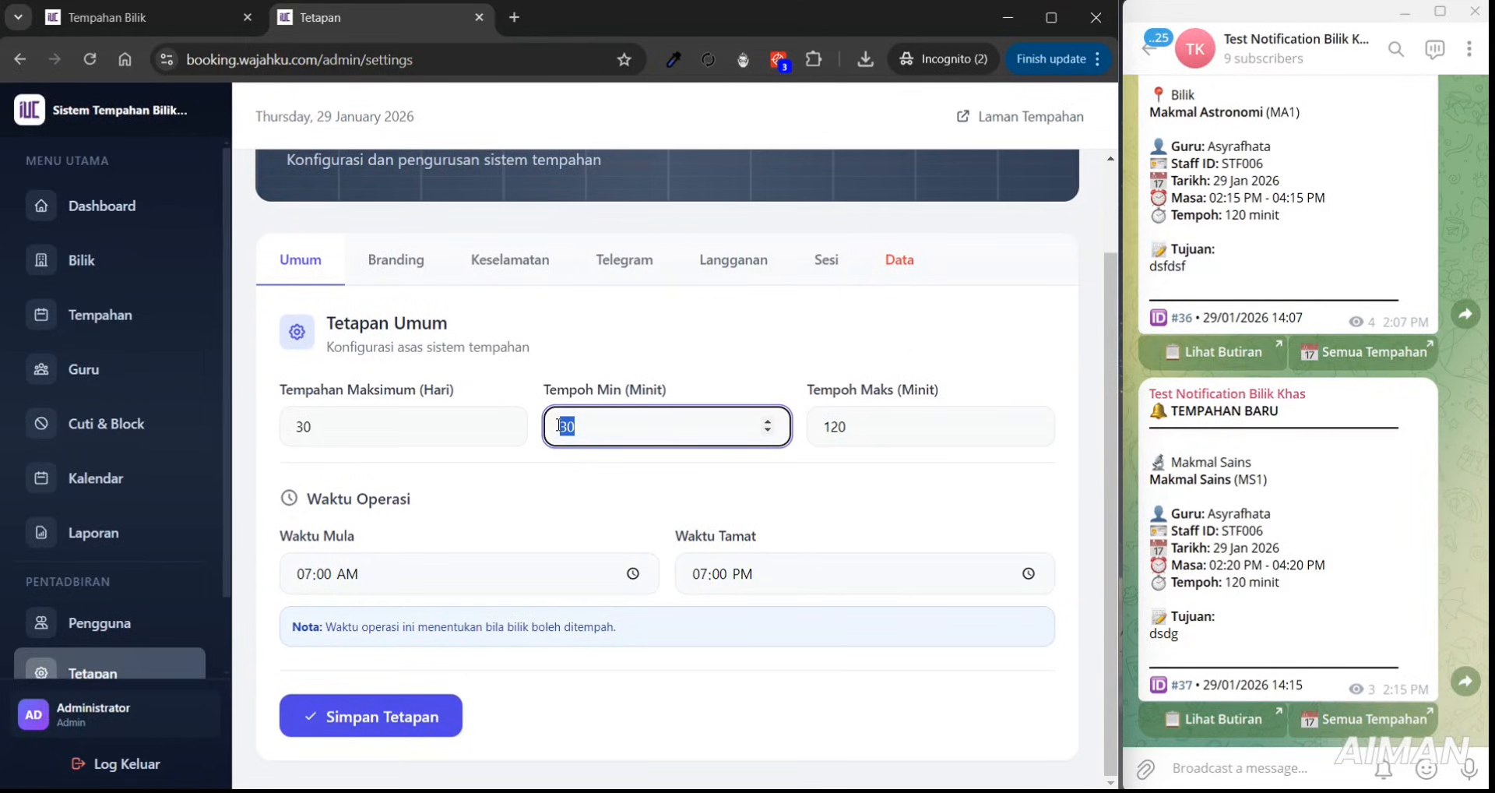
text(4)
click(836, 432)
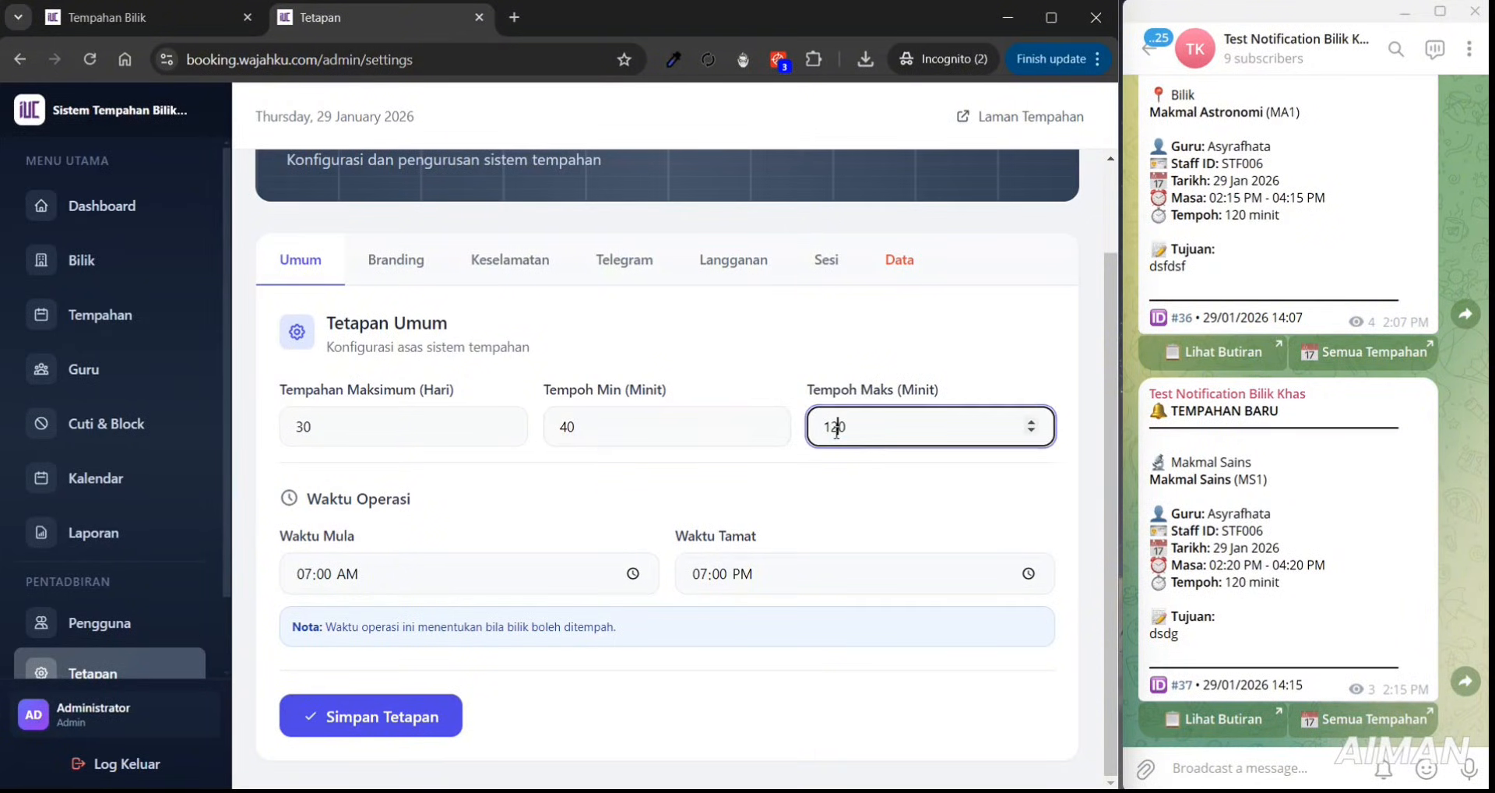
double_click(836, 432)
text(60)
click(388, 718)
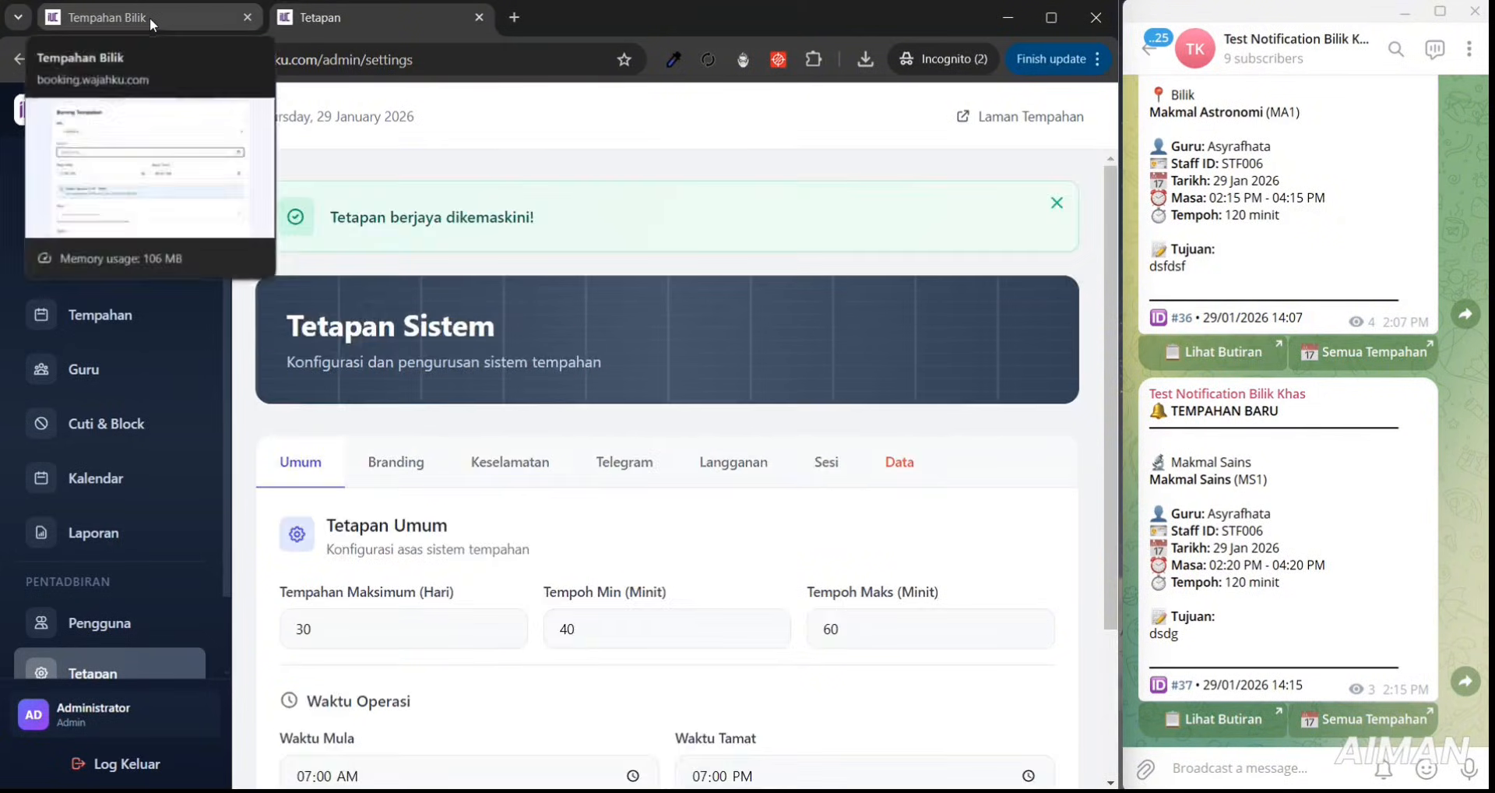
- Reload the booking form so its duration note changes from 30–120 to 40–60 minutes
click(149, 17)
drag(1110, 359, 1109, 415)
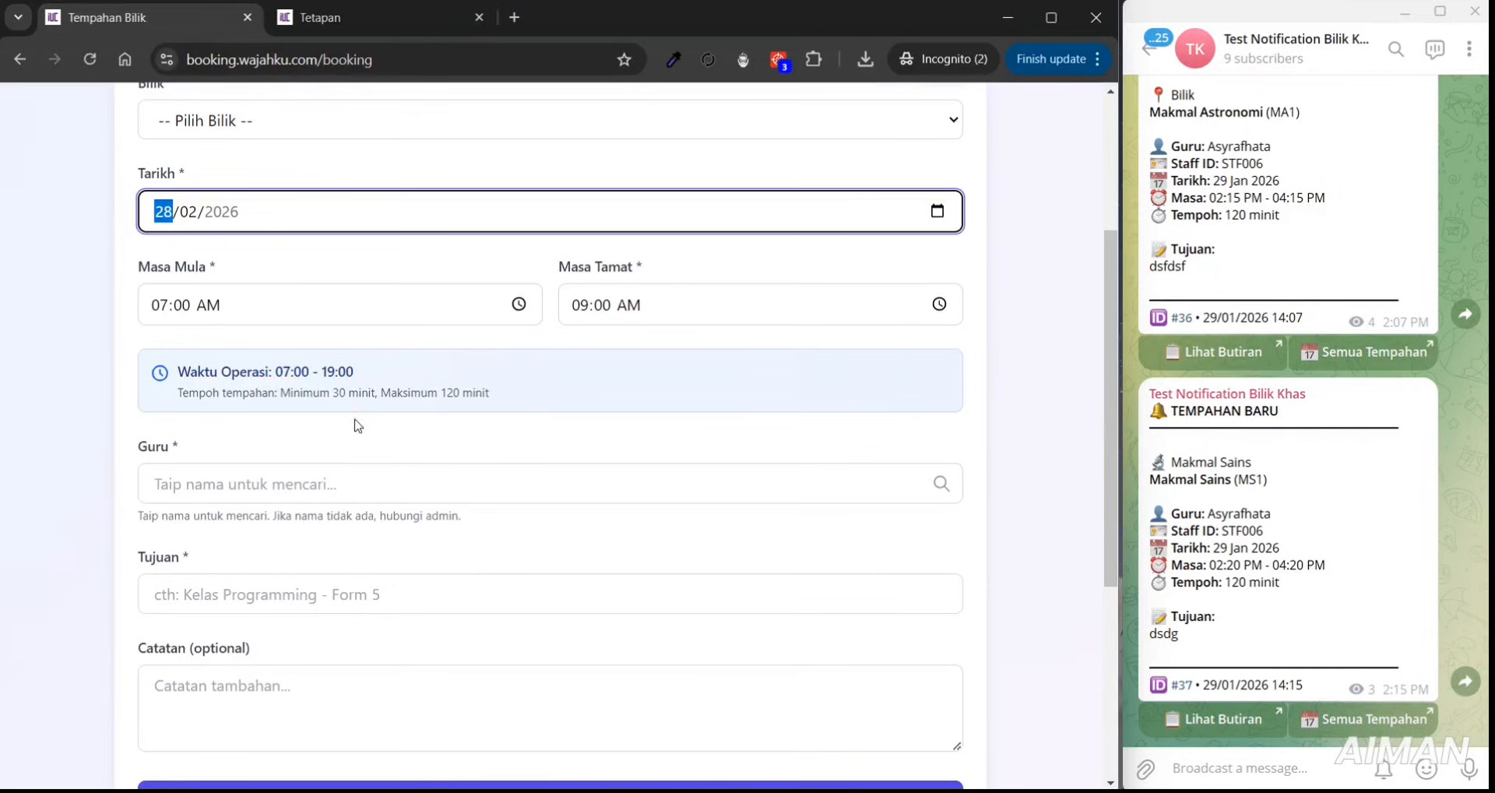
double_click(340, 392)
drag(442, 392, 490, 395)
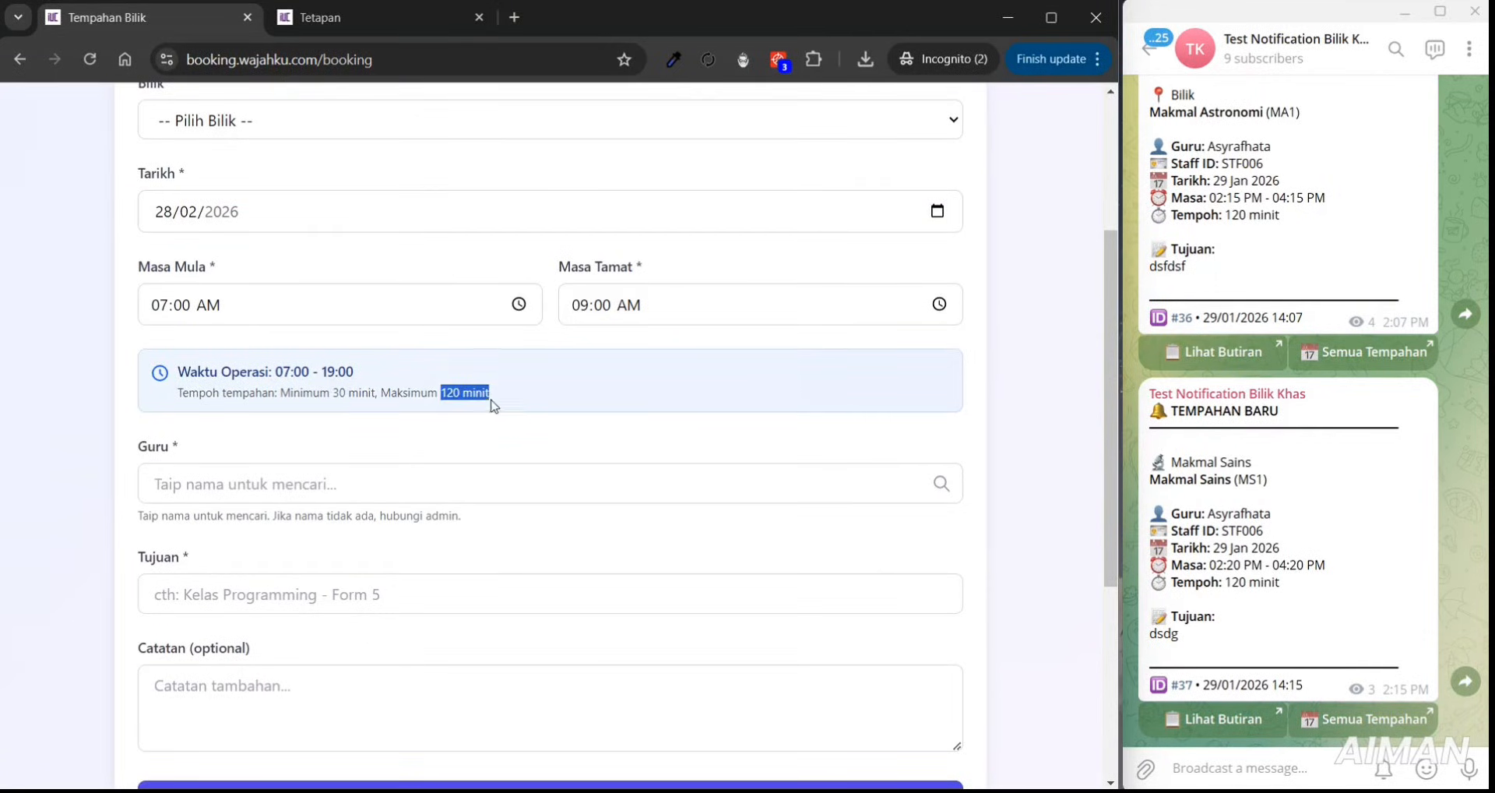
click(83, 68)
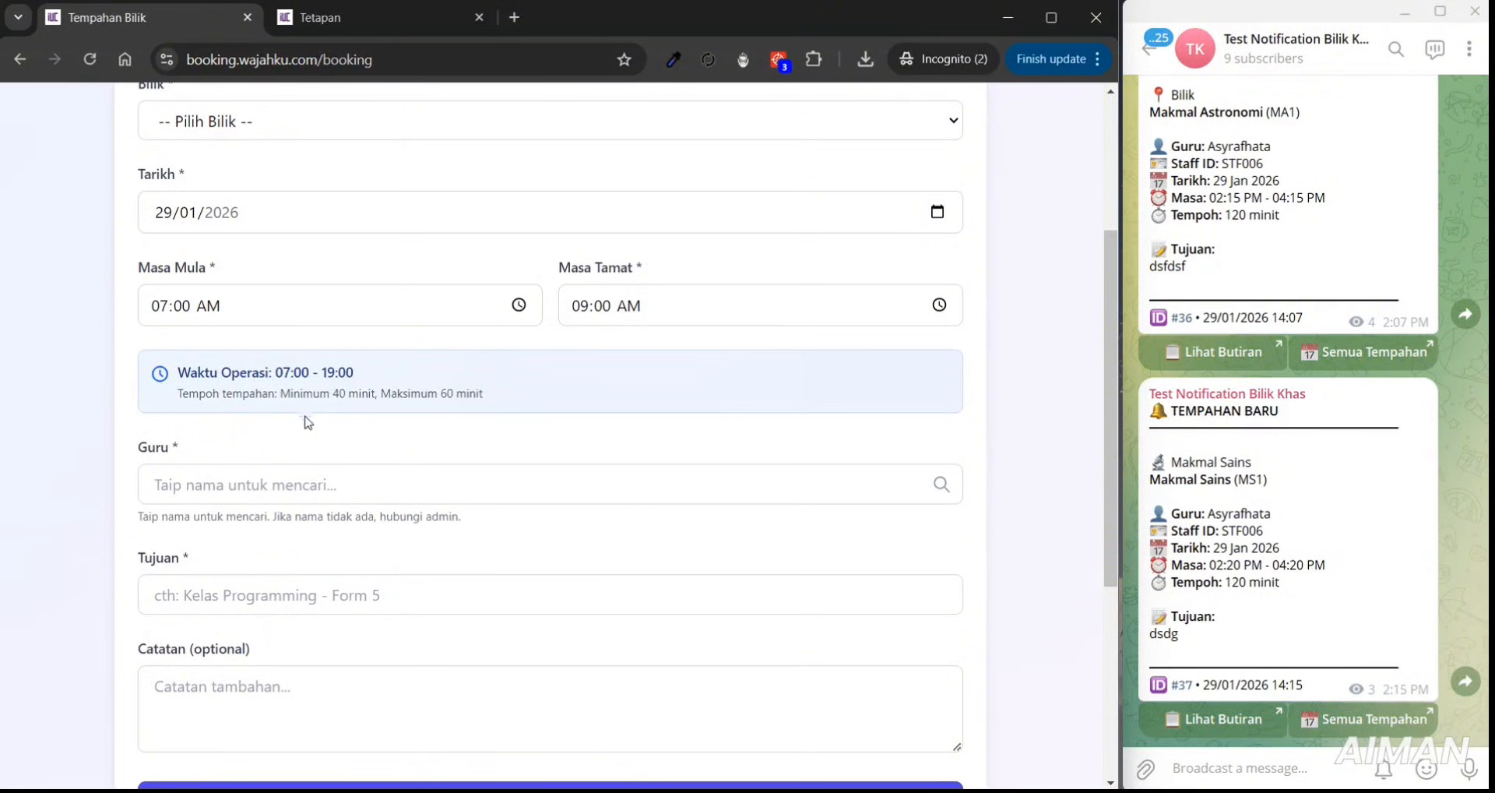
drag(288, 394, 497, 402)
scroll(1114, 291, up, 2)
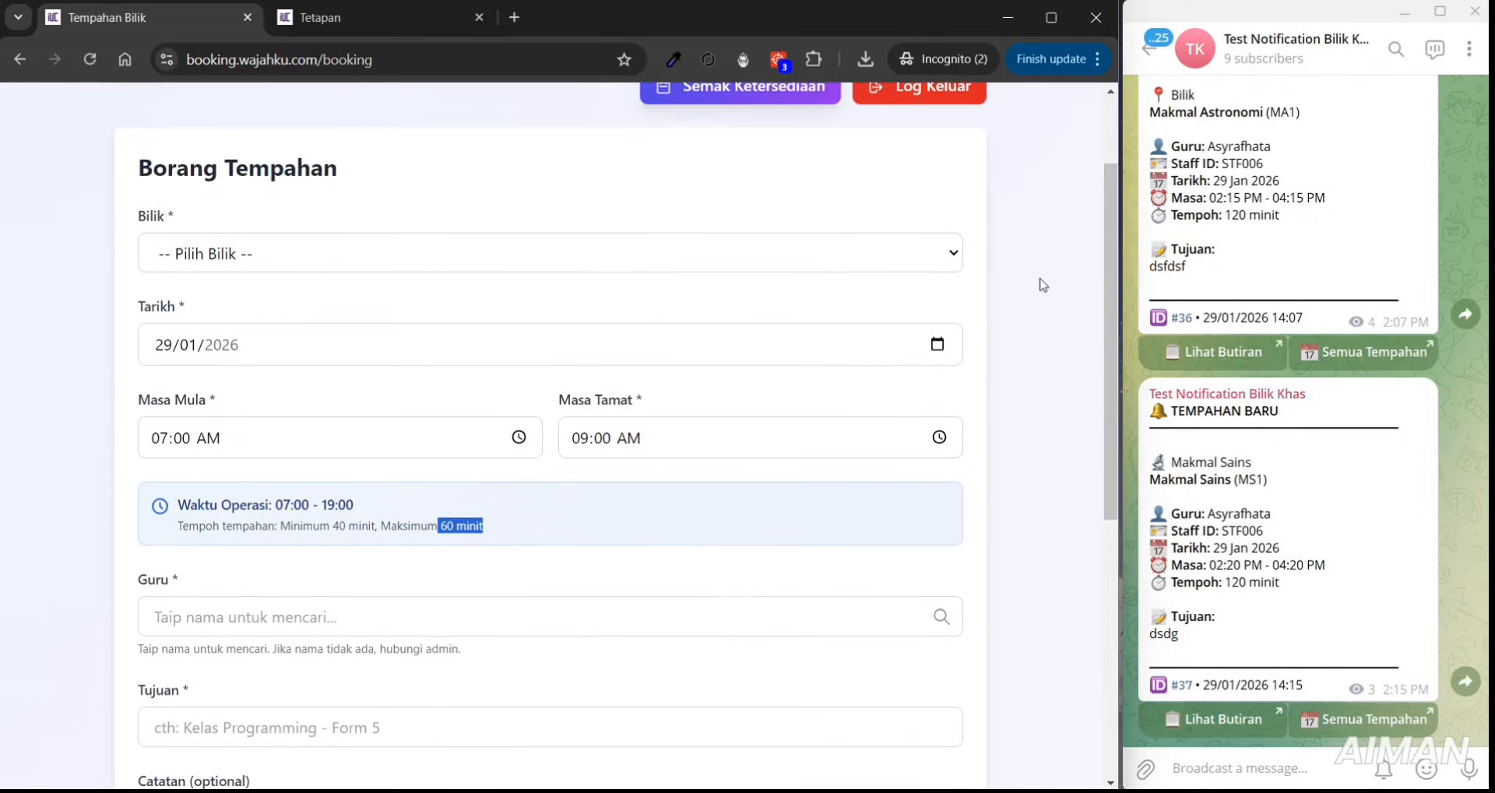
- Choose room Makmal Komputer 1 and pick the free 15:05 afternoon slot
click(746, 249)
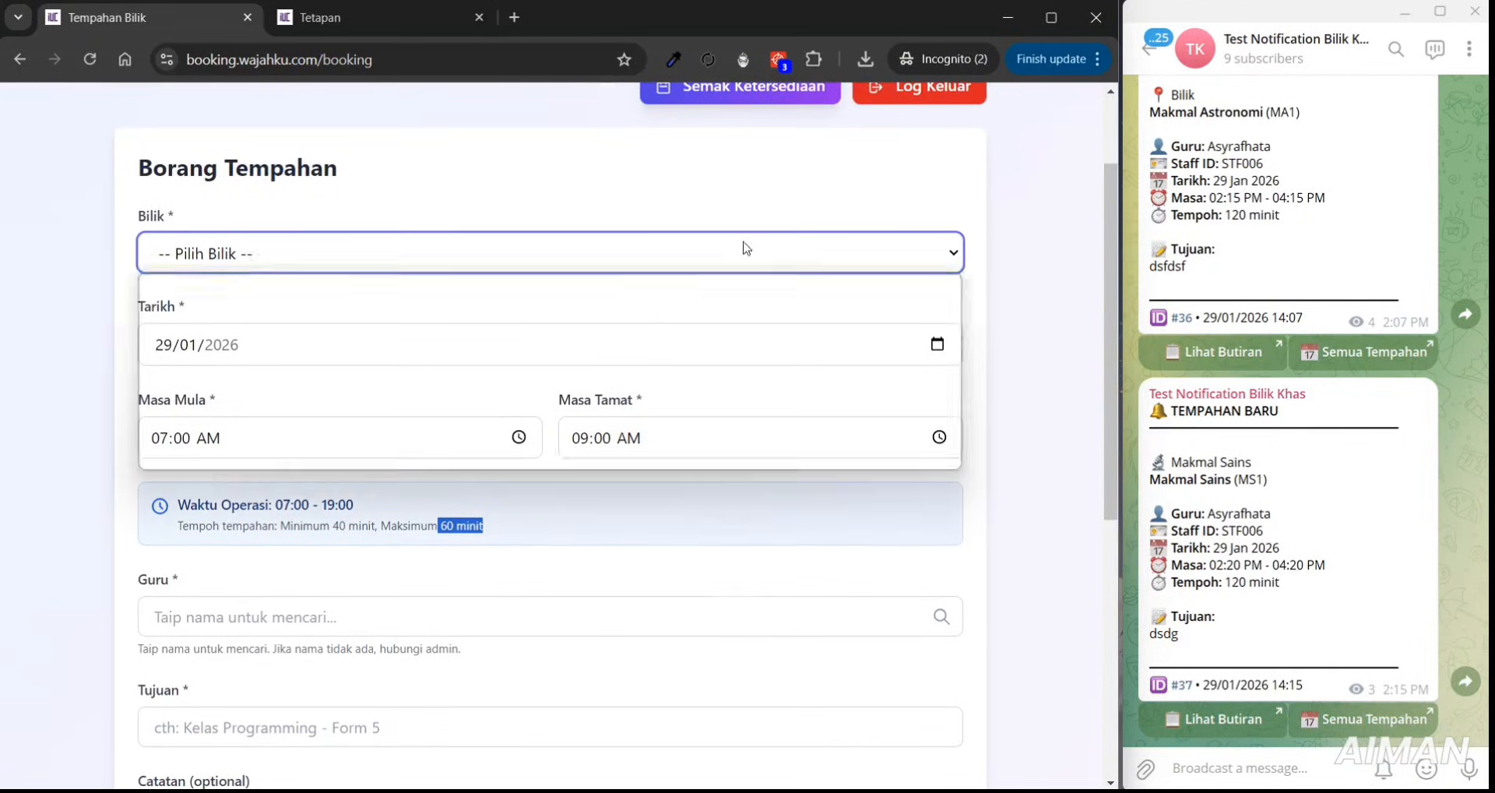
click(655, 373)
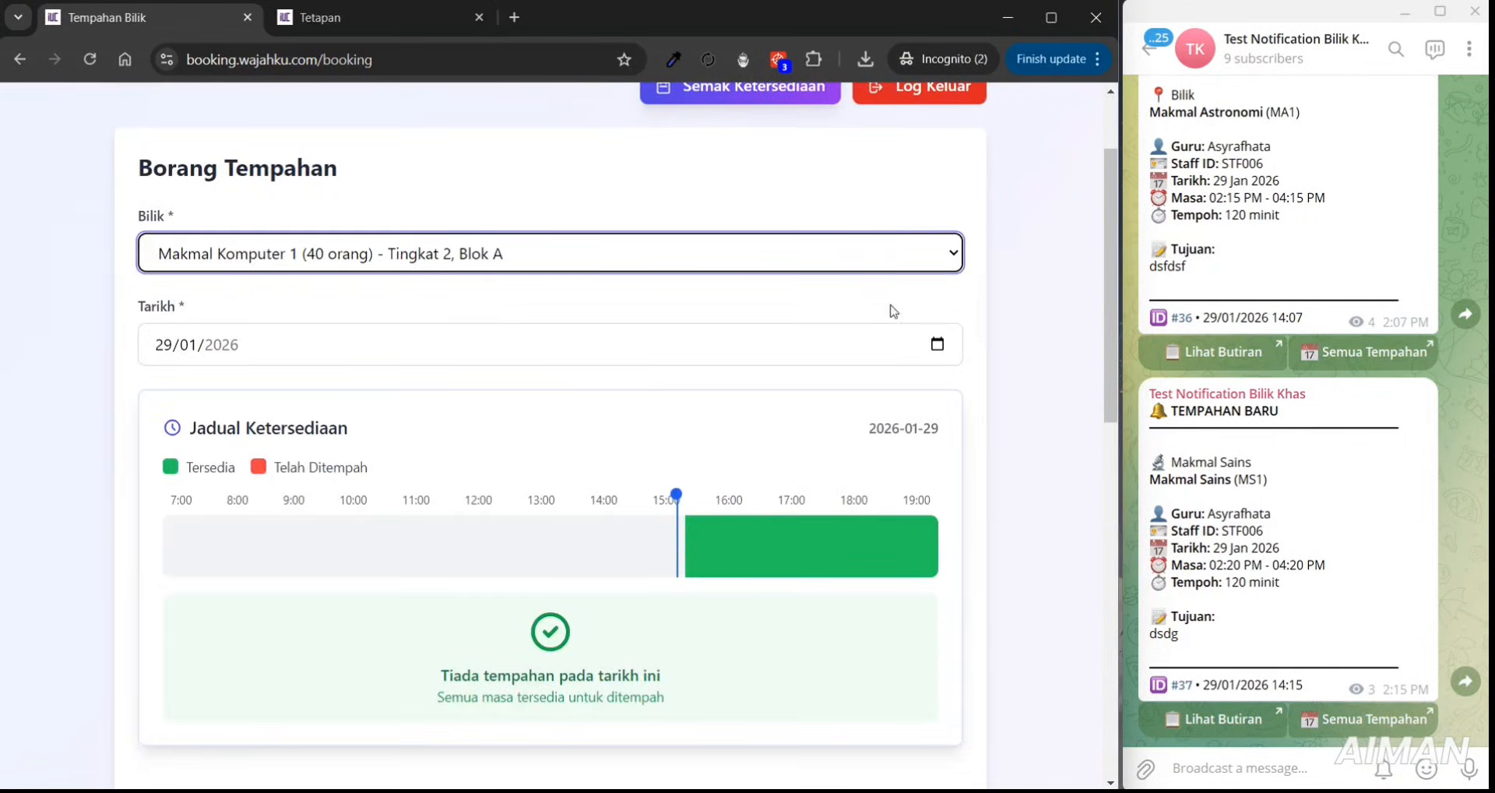
scroll(1109, 265, down, 4)
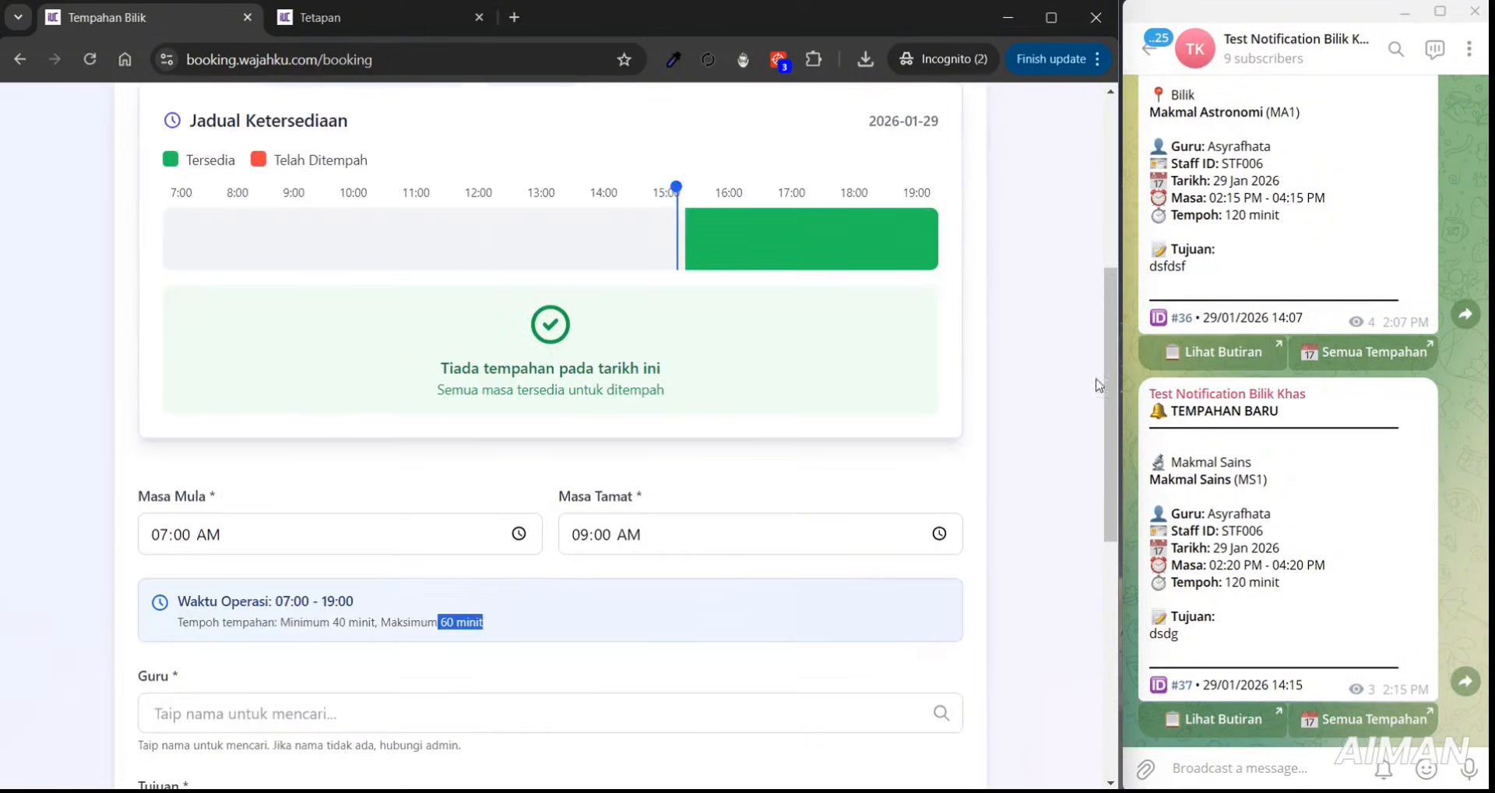
click(857, 255)
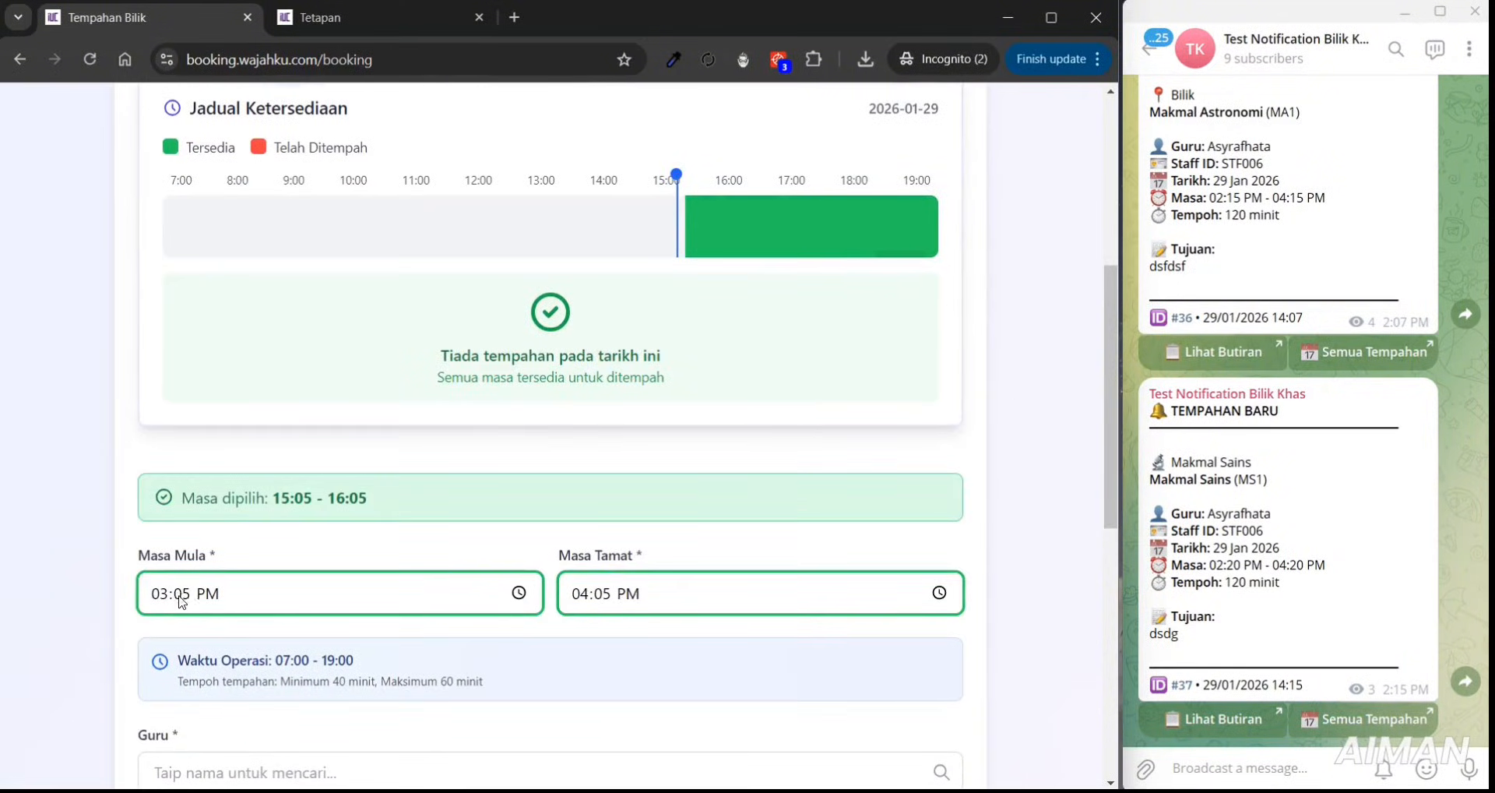
- Set the booking end time to 03:10 PM
click(580, 593)
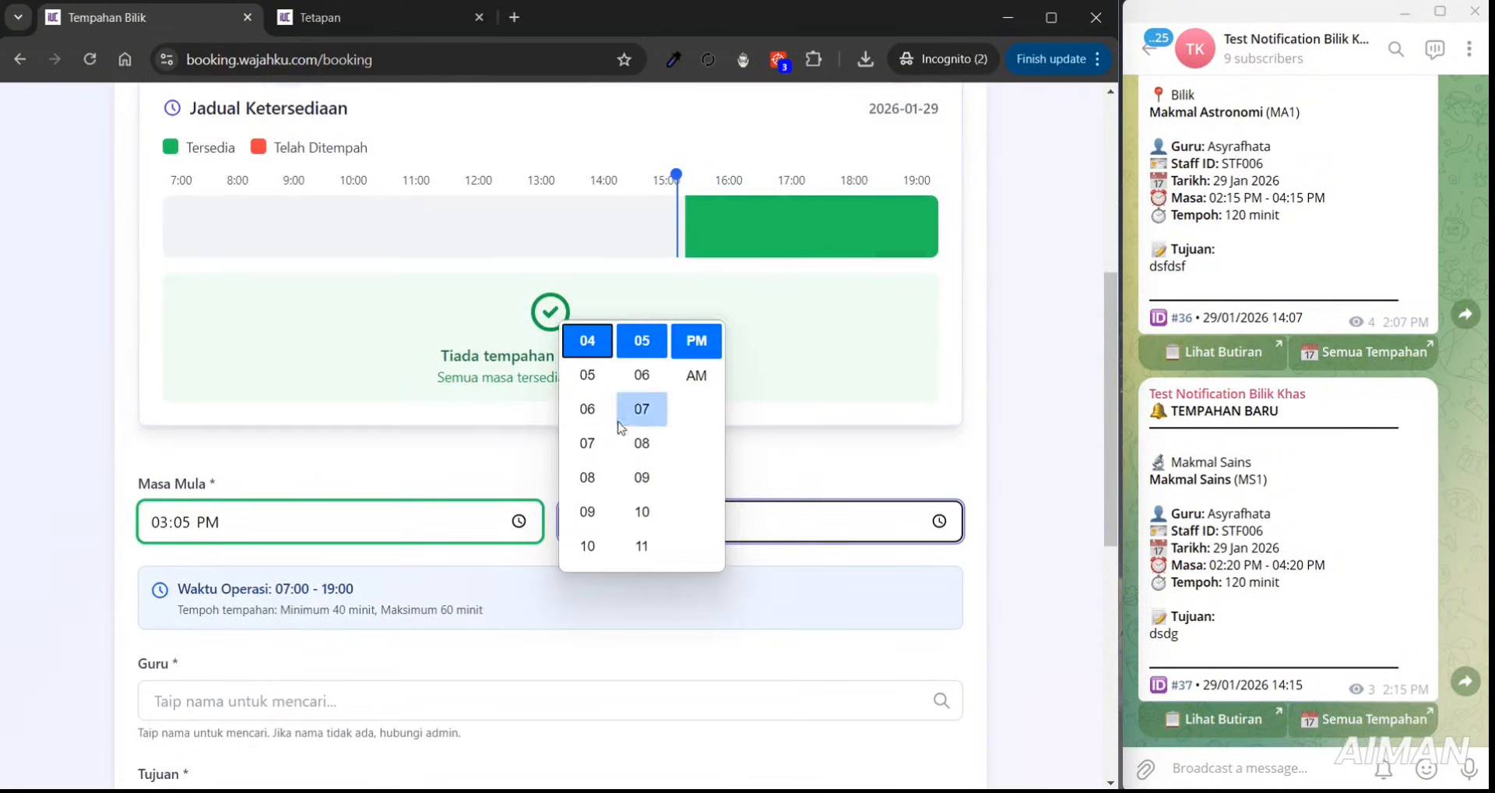
click(587, 371)
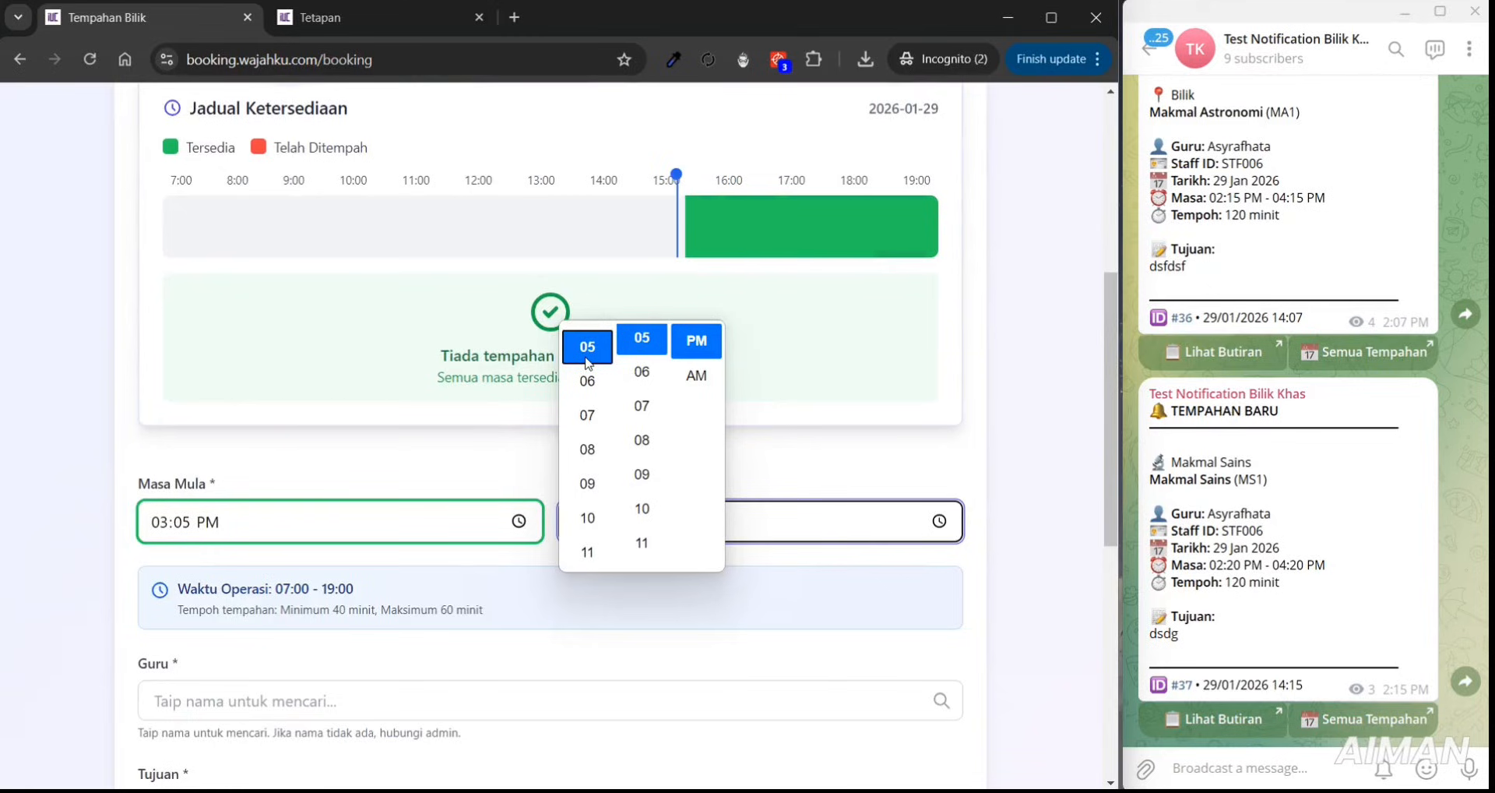
key(Up)
key(Up)
click(638, 343)
key(Down)
key(Down)
key(Down)
key(Down)
key(Down)
key(Down)
key(Down)
key(Down)
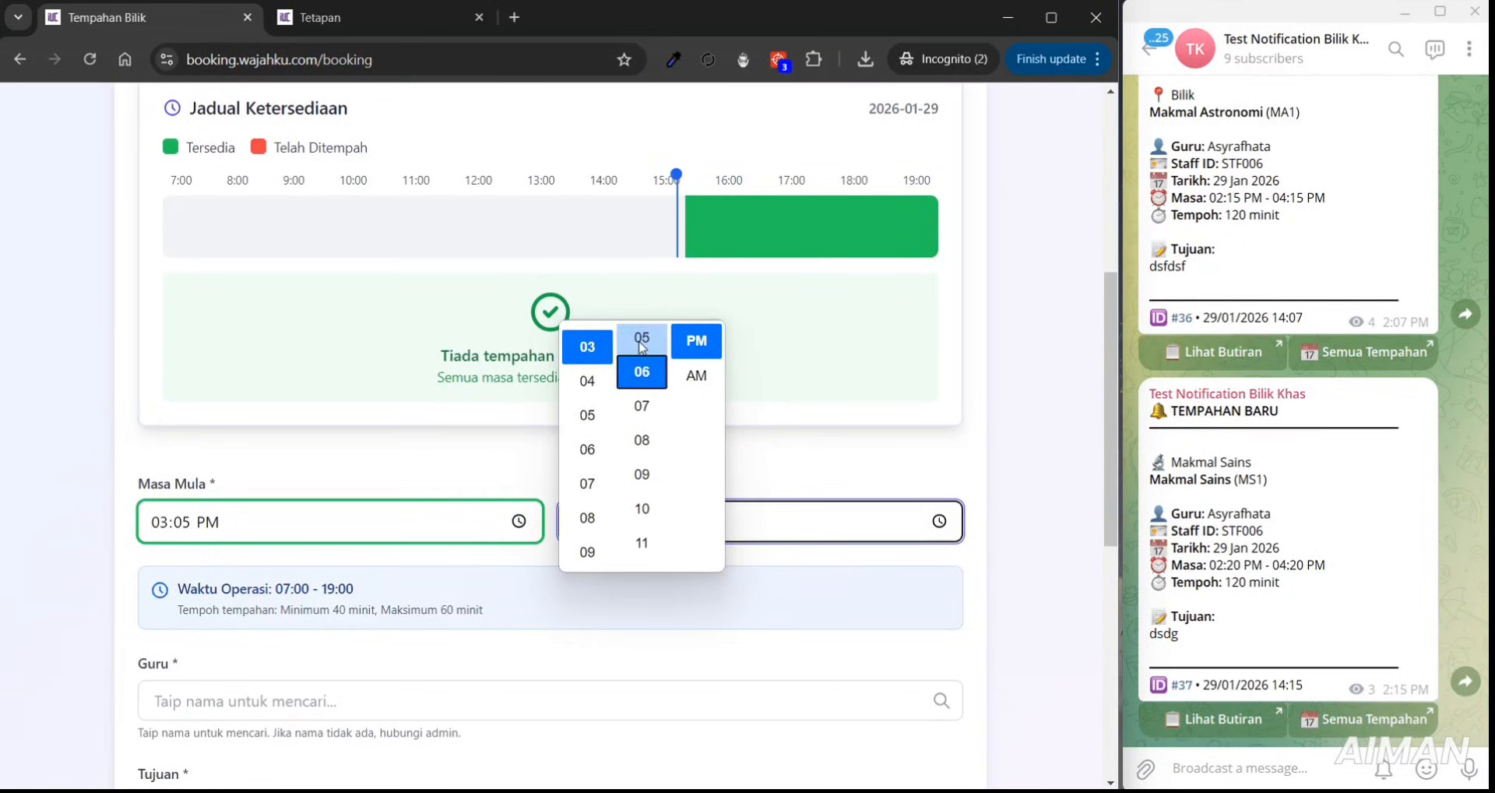
key(Up)
key(Up)
key(Up)
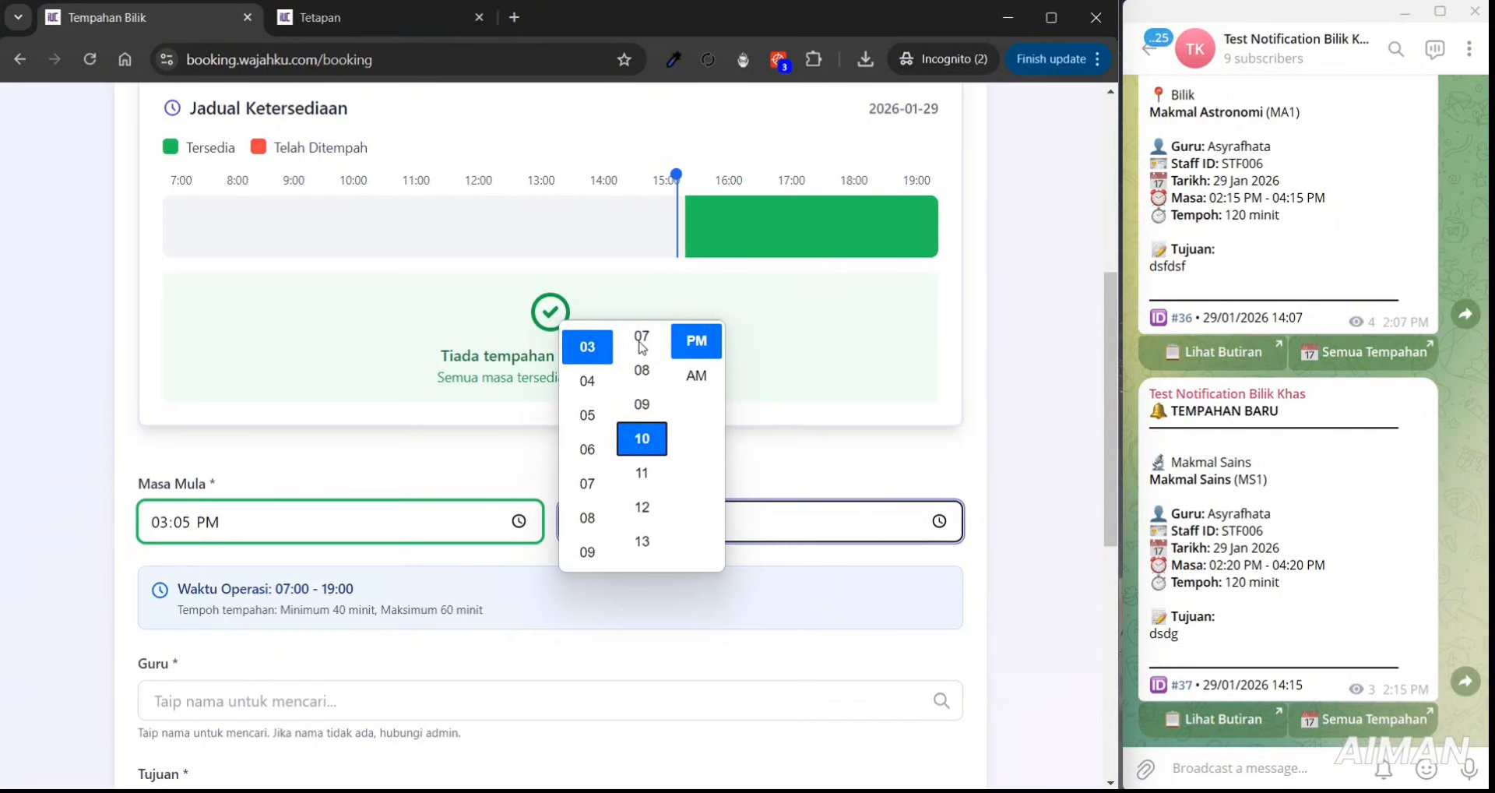
key(Right)
click(854, 480)
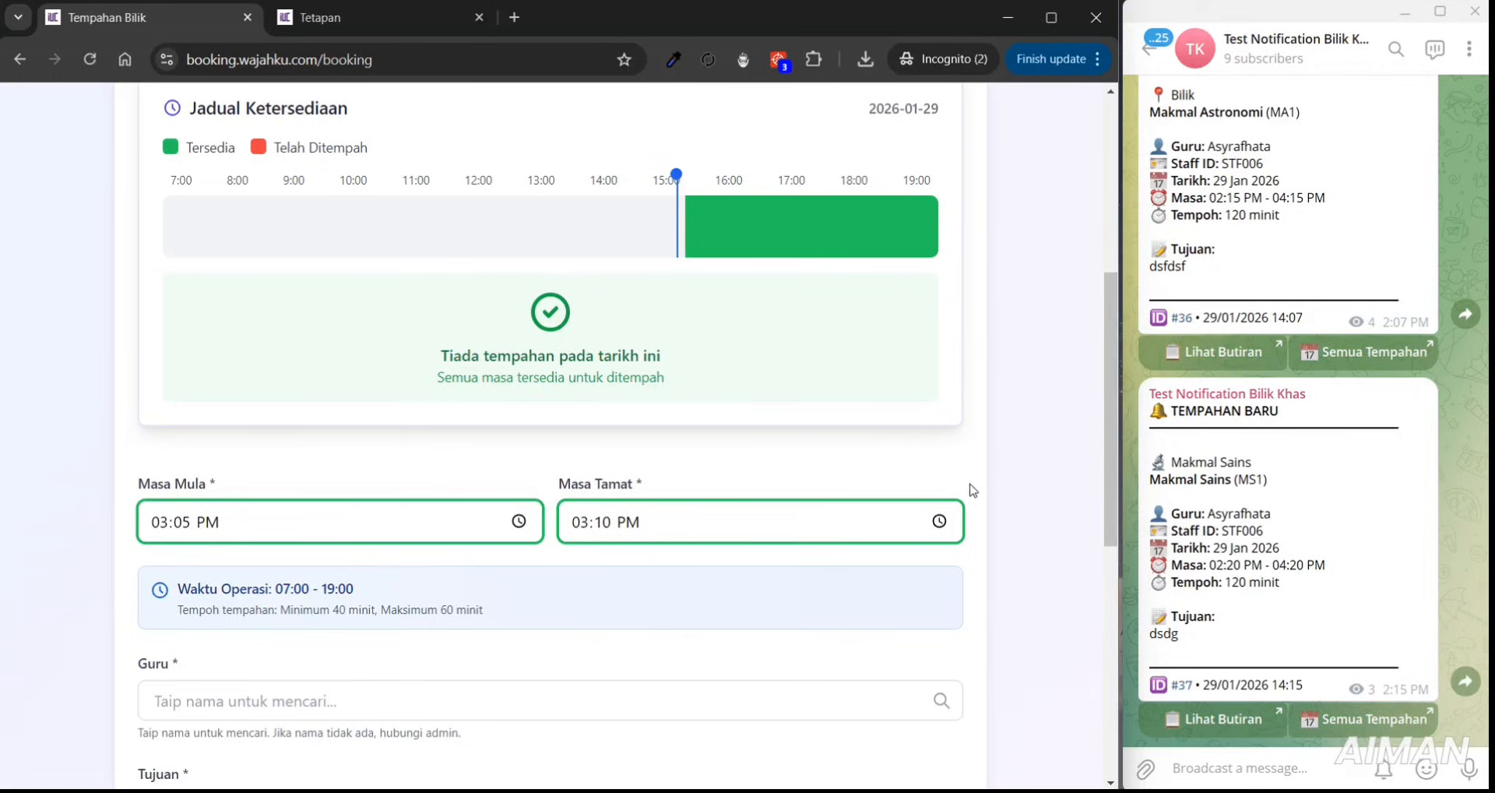
- Choose the first teacher listed and enter 'kelas' as the booking purpose
scroll(1101, 451, down, 4)
click(544, 380)
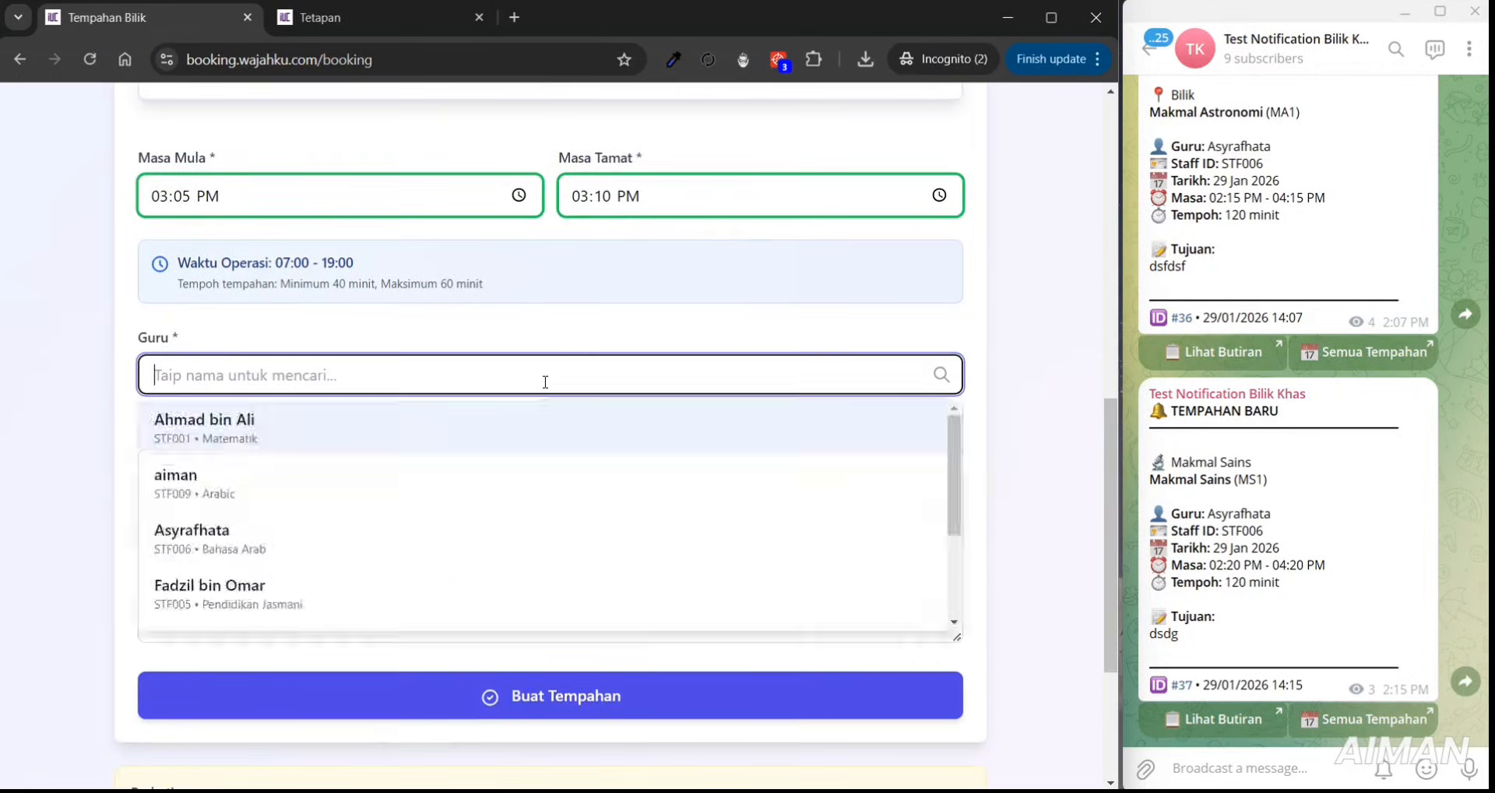
click(547, 419)
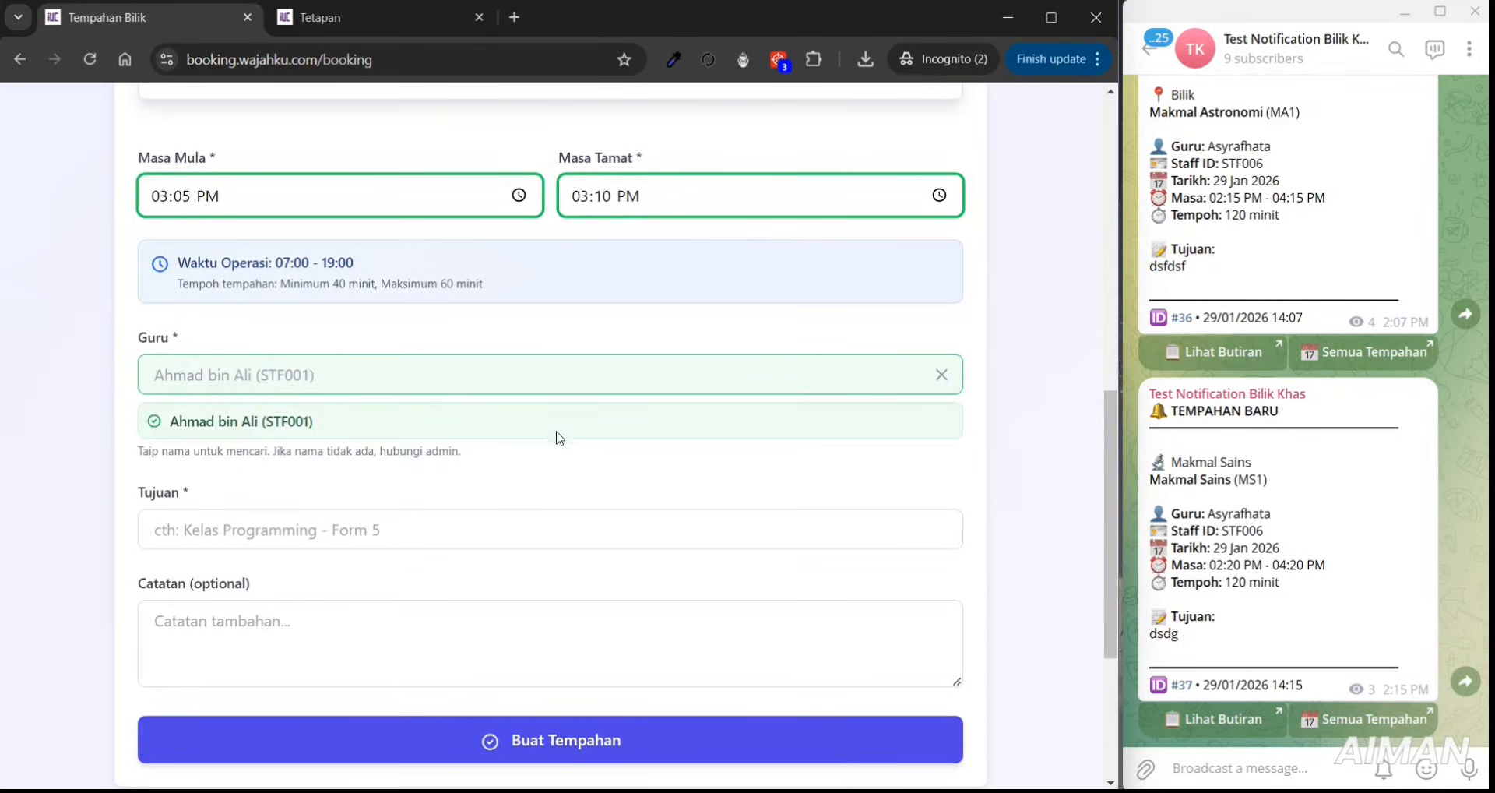
click(501, 528)
text(kelas)
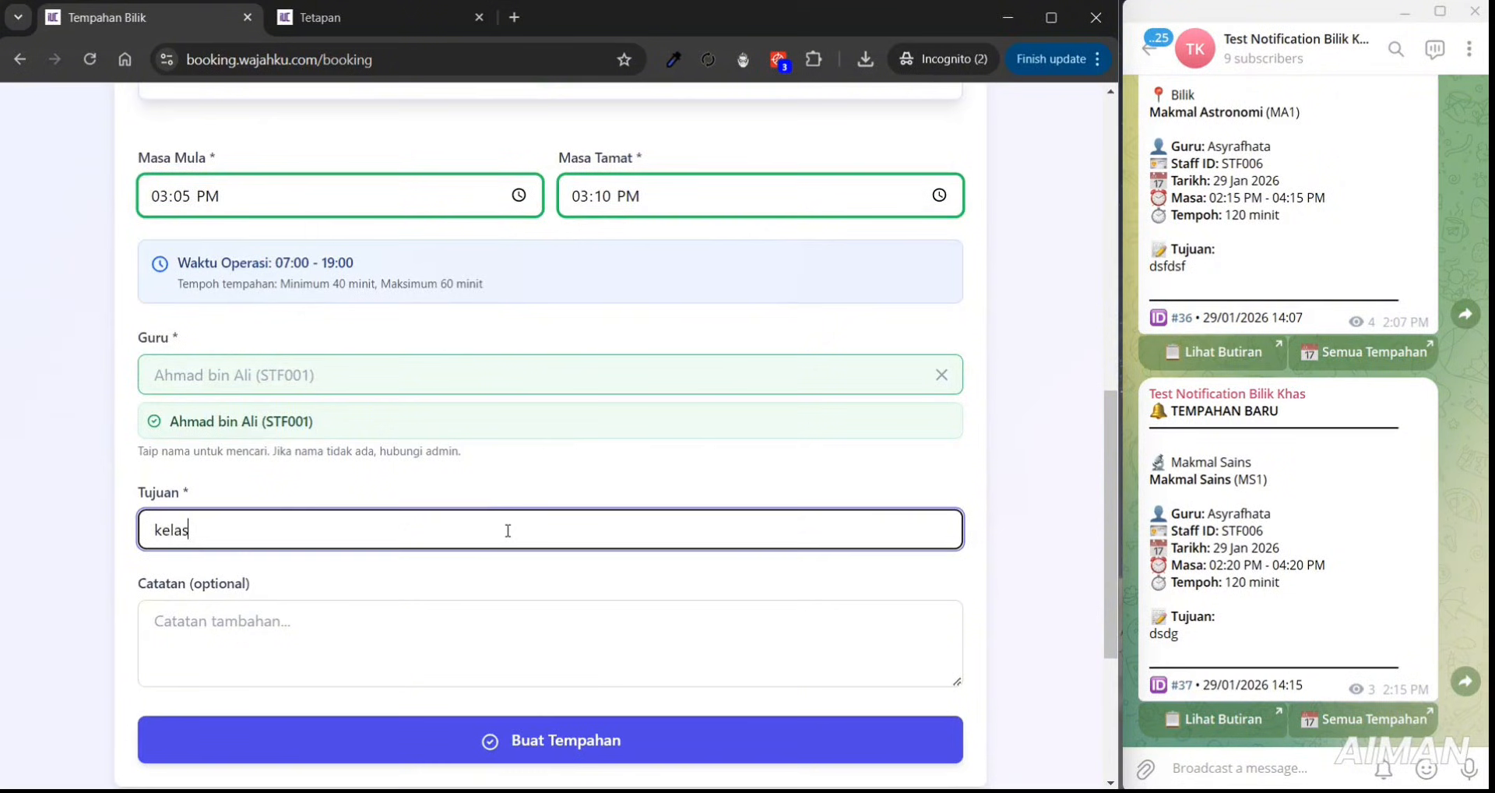
- Submit the booking and see it rejected with 'Tempoh minimum adalah 40 minit.'
click(527, 740)
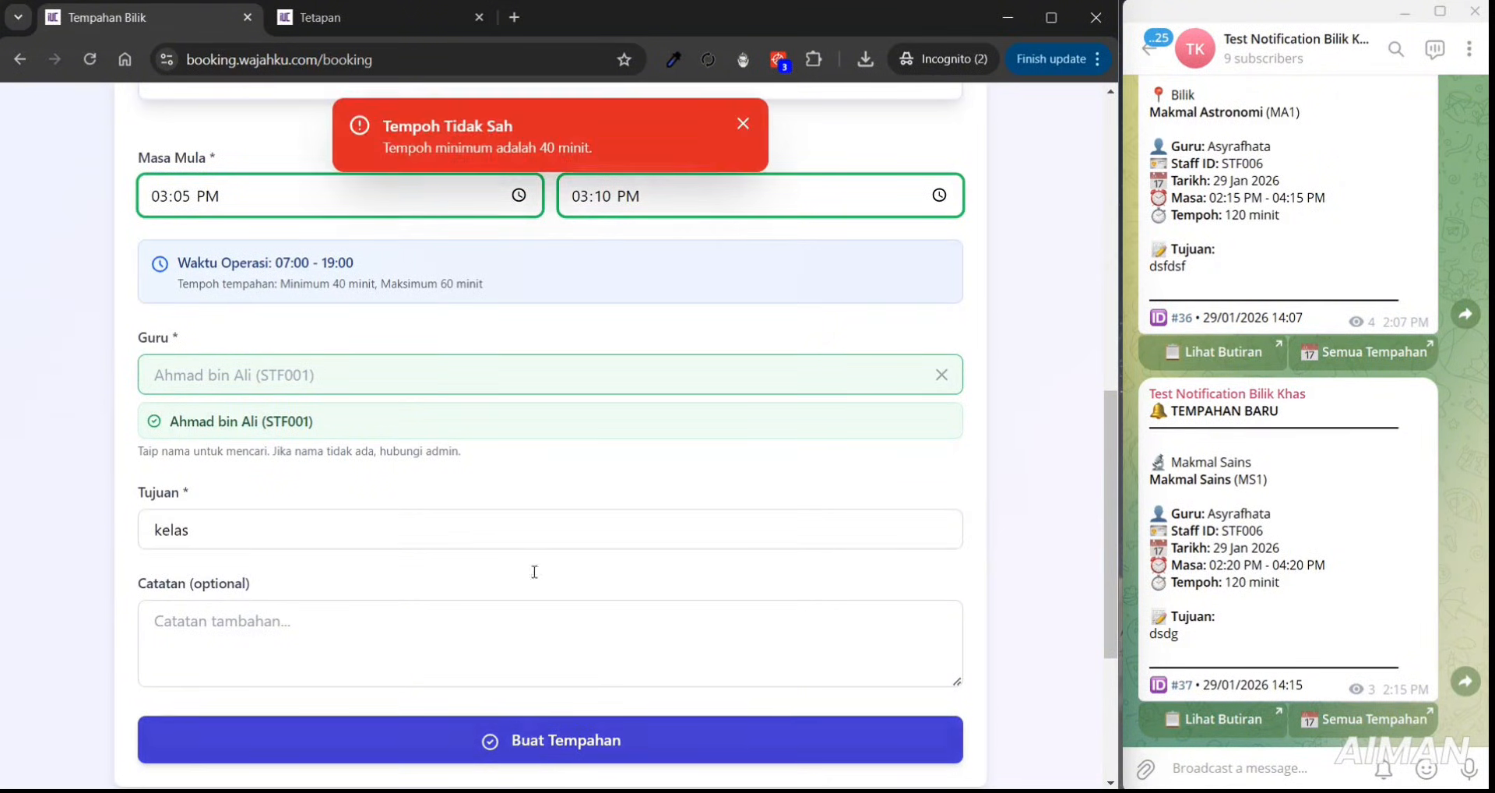
drag(433, 147, 600, 146)
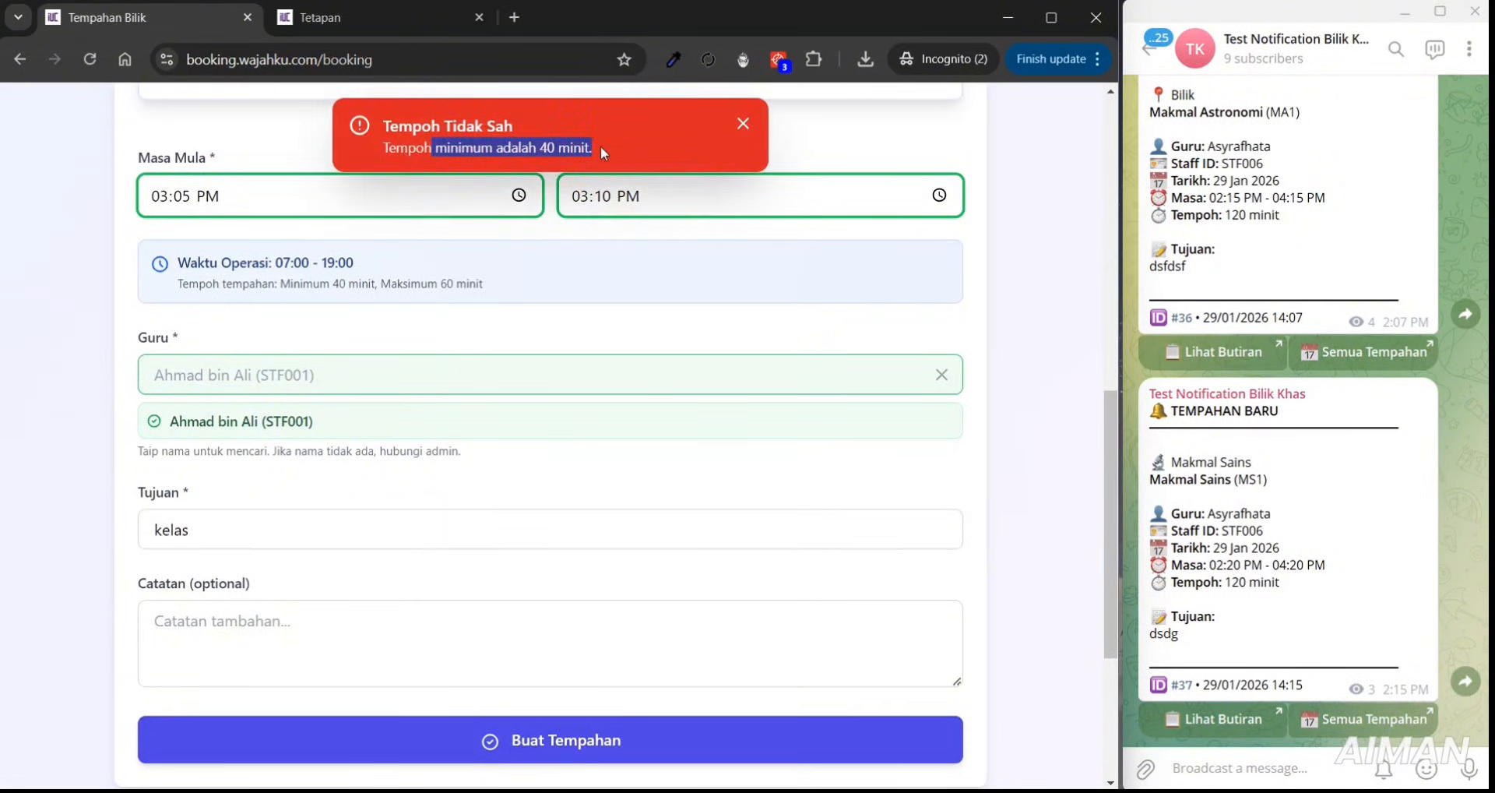
click(1047, 296)
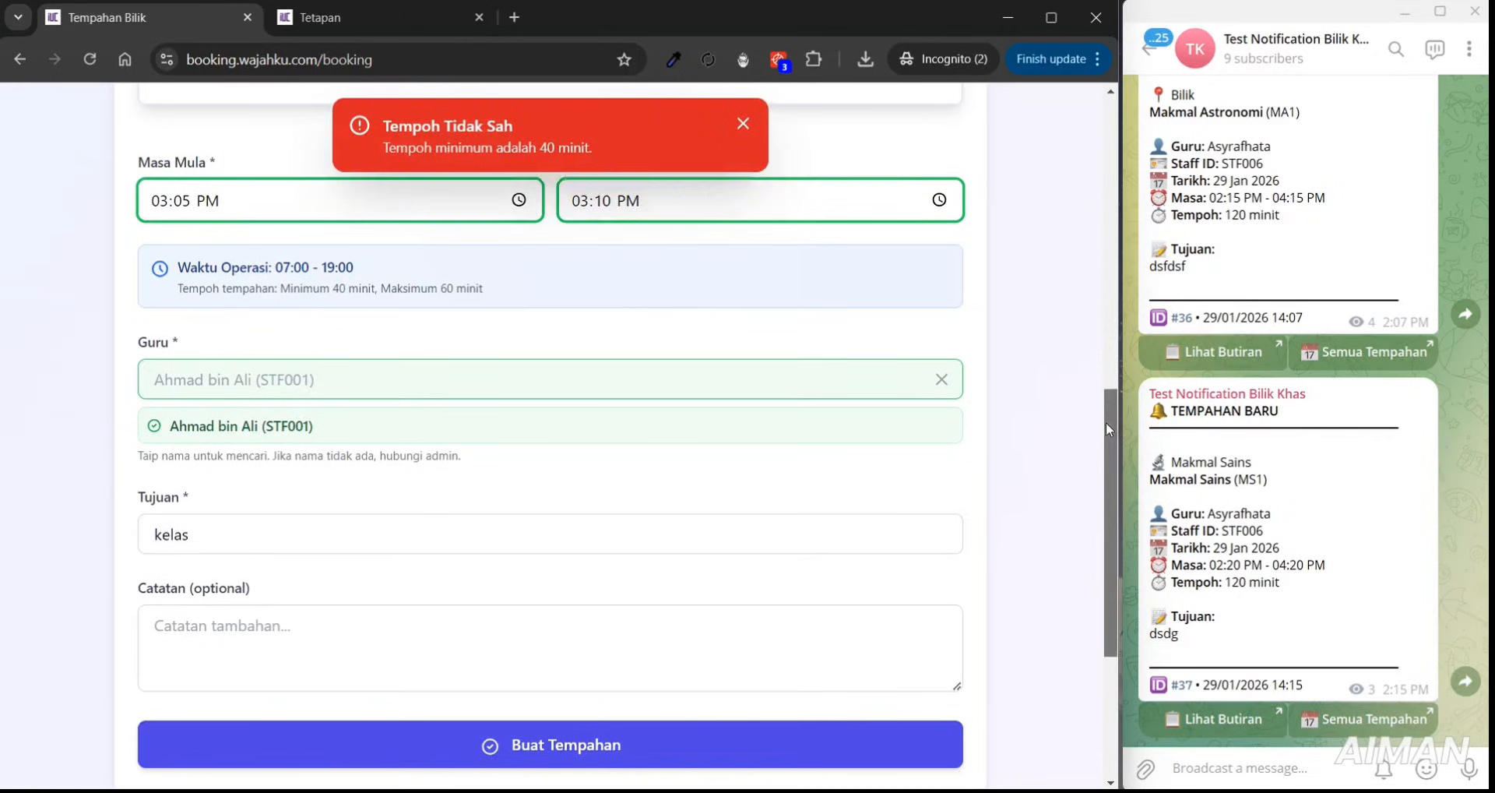
drag(1106, 422, 1128, 305)
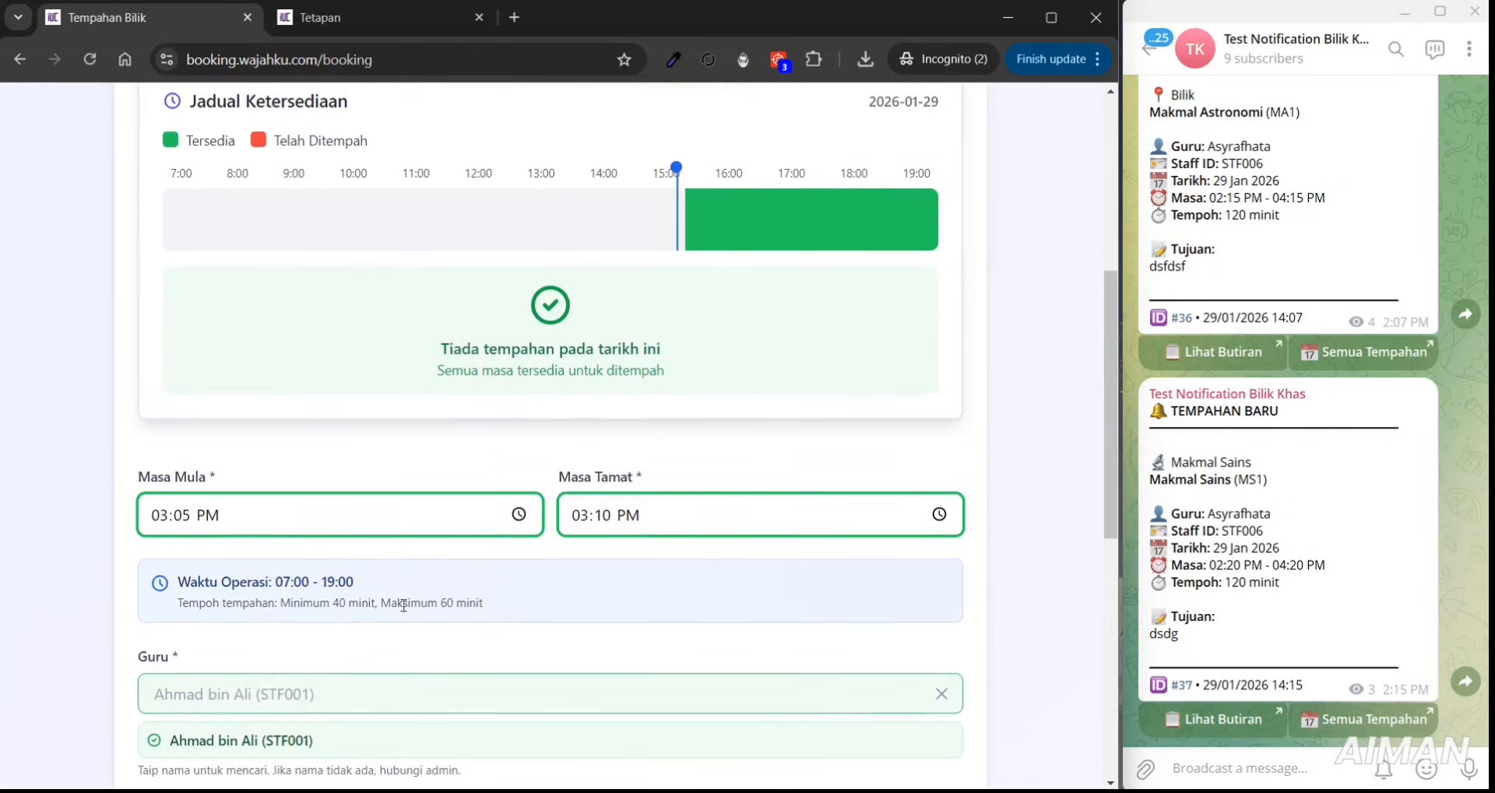
drag(403, 602, 506, 604)
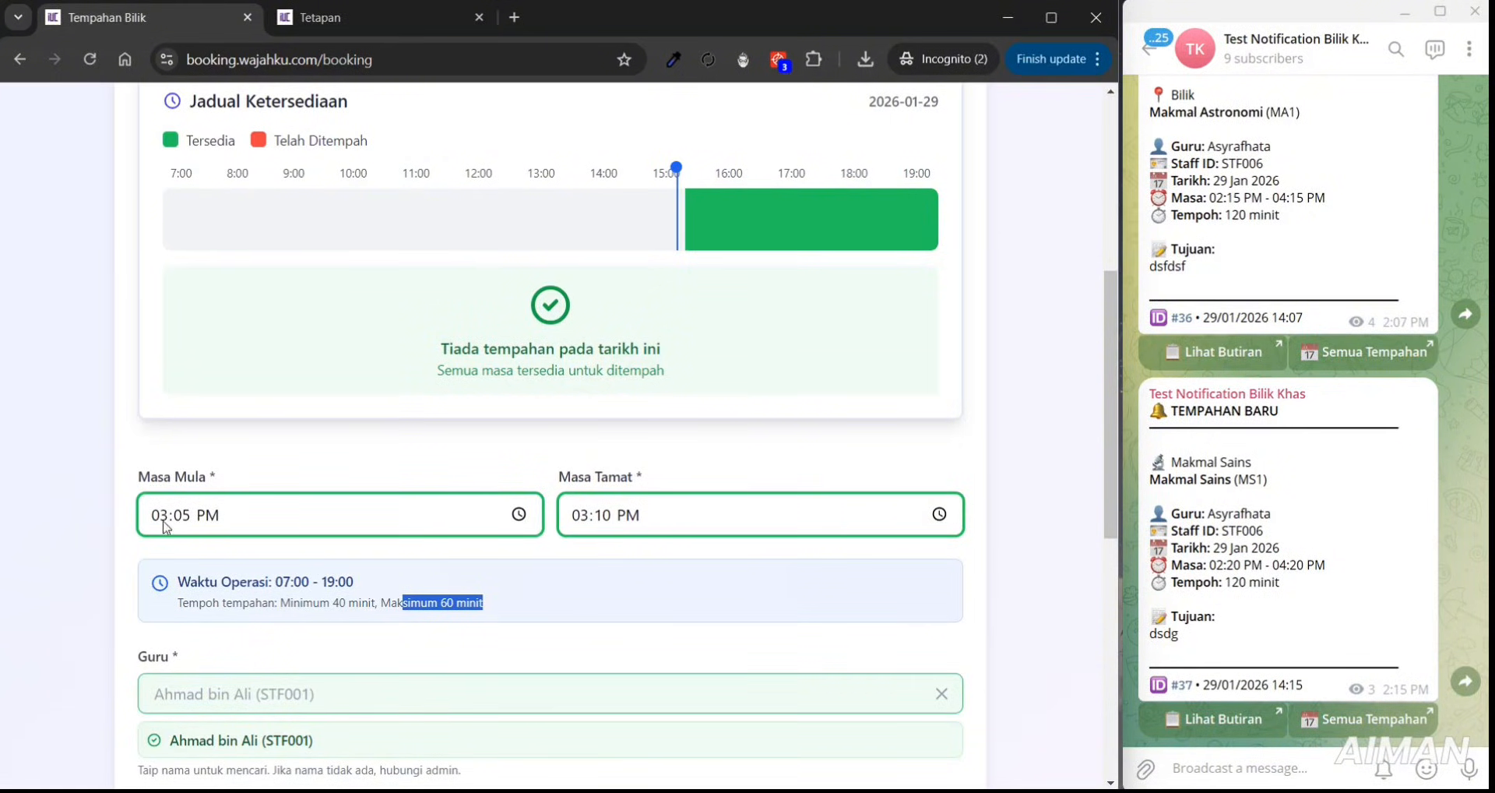
- Change the end time to 05:05 PM and resubmit, drawing the 60-minute maximum error
click(940, 514)
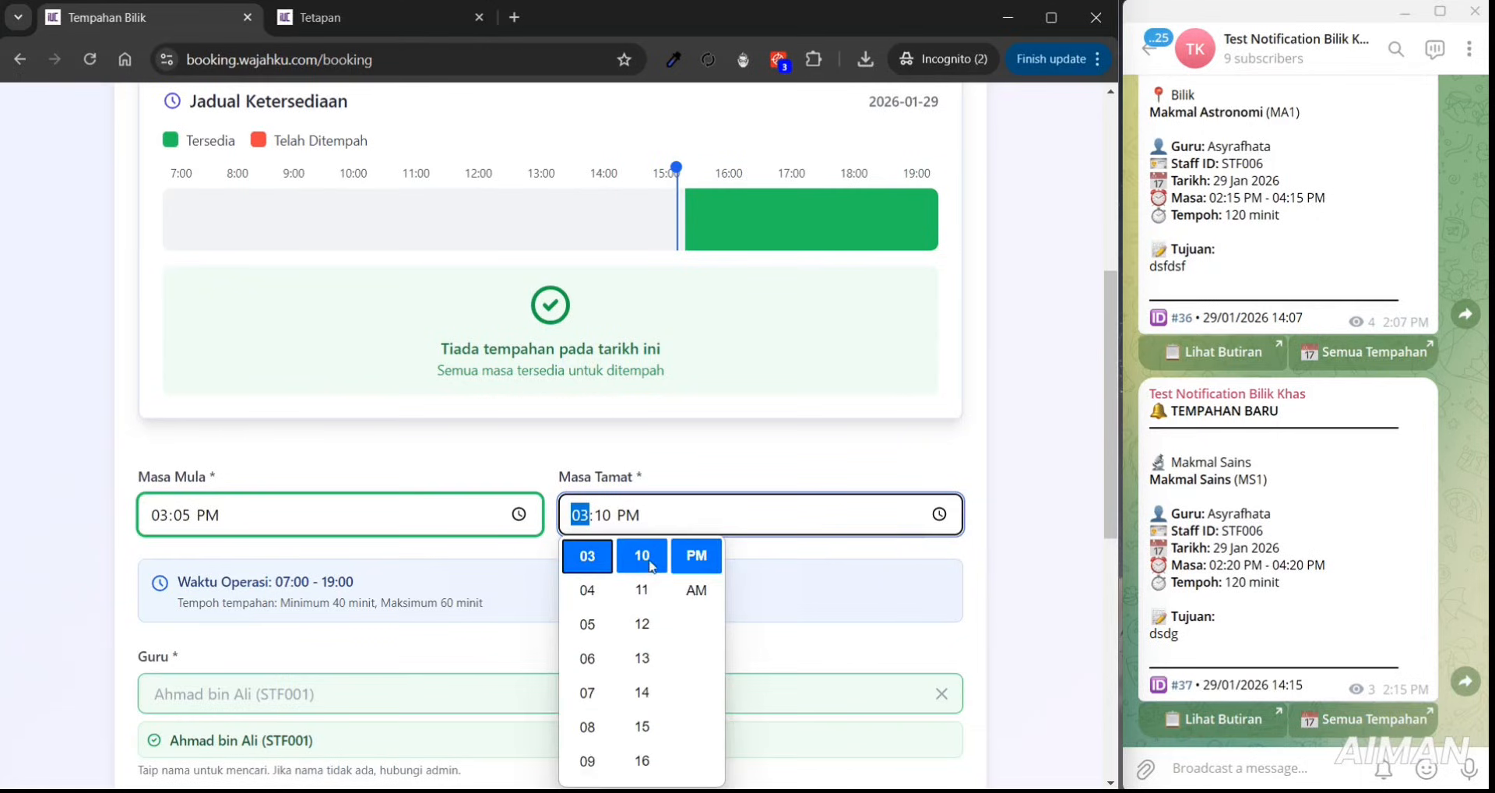
click(588, 596)
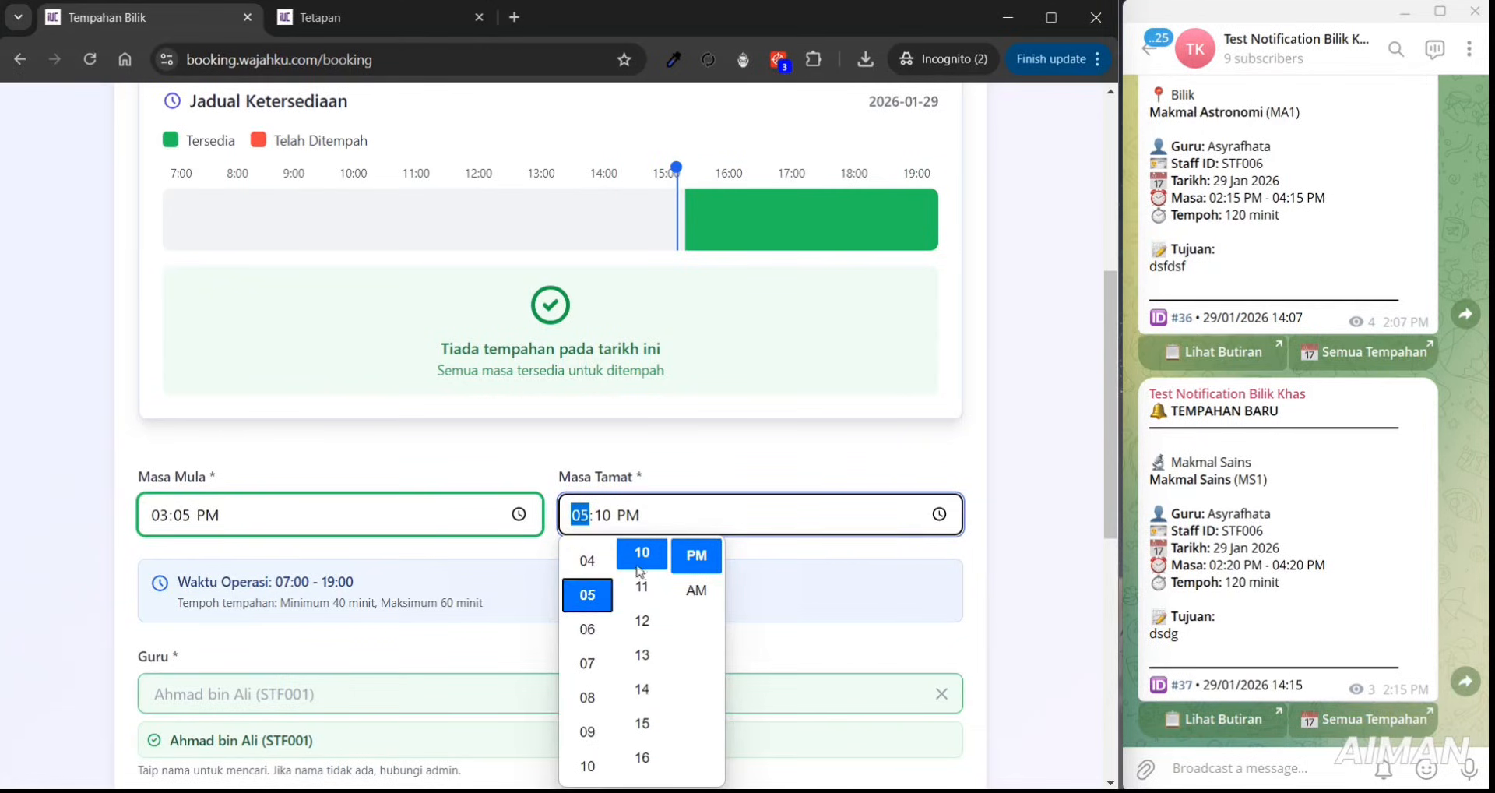
key(Up)
key(Up)
key(Up)
key(Up)
key(Up)
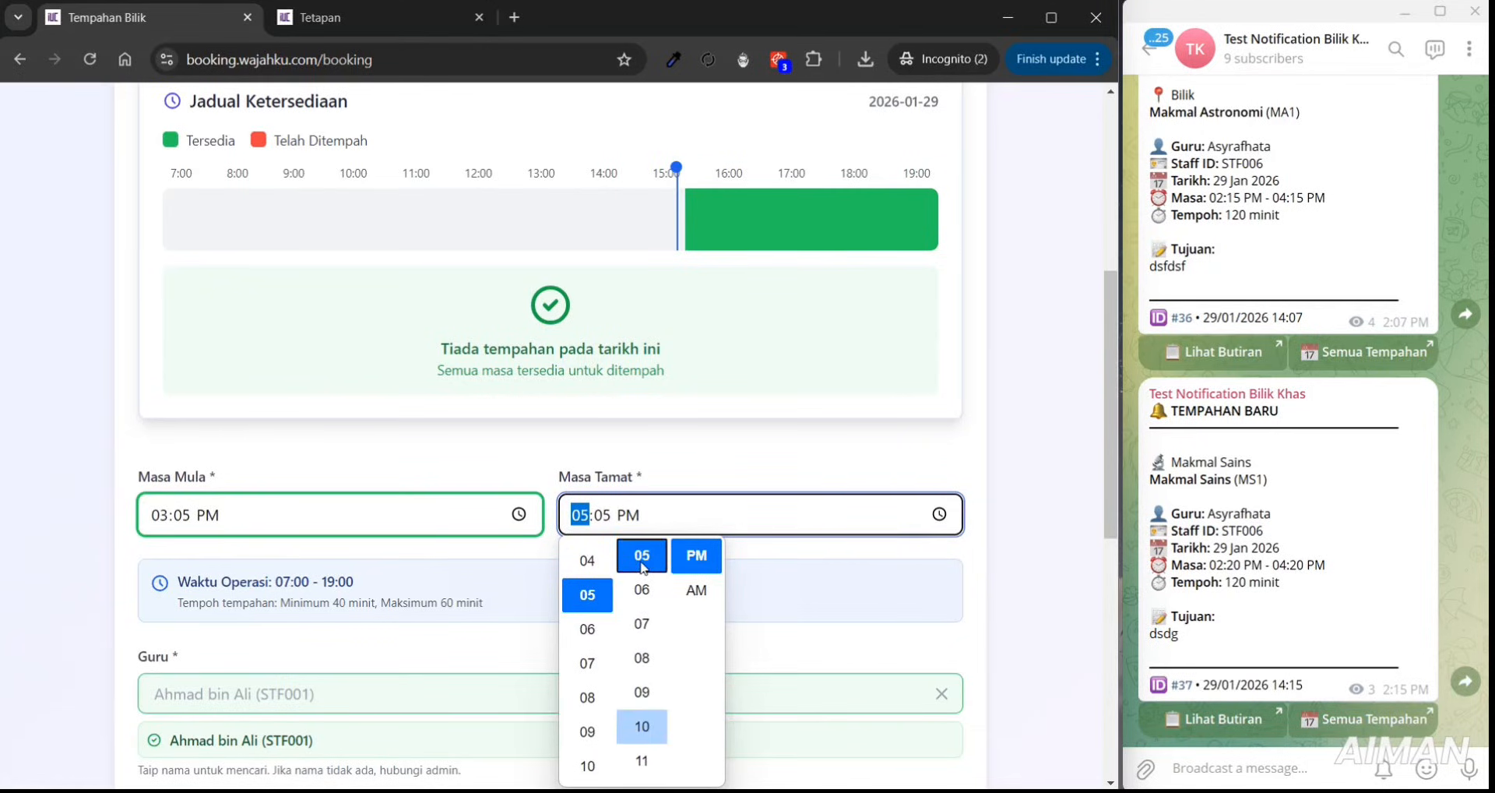
key(Up)
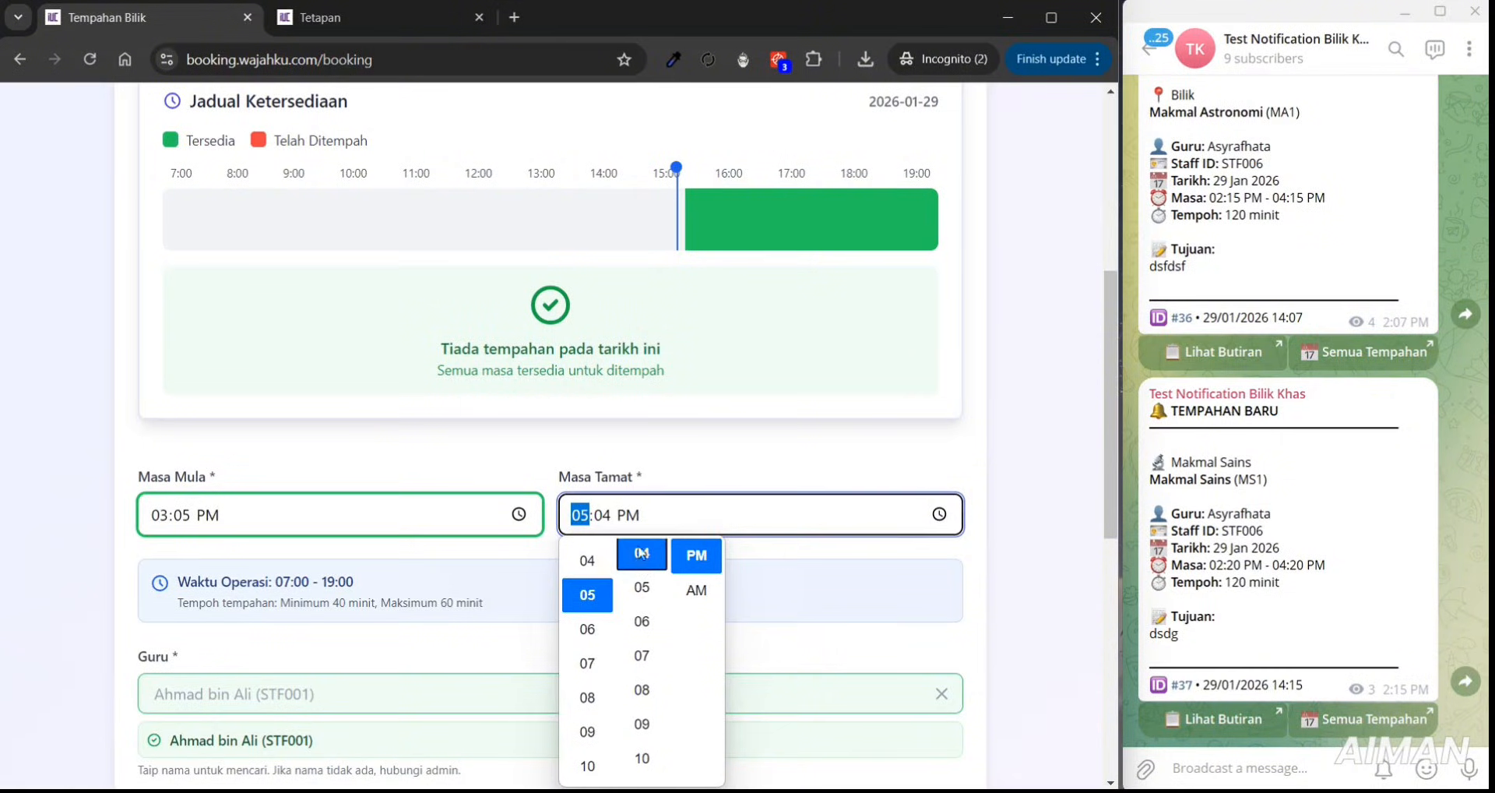
key(Down)
drag(995, 437, 947, 488)
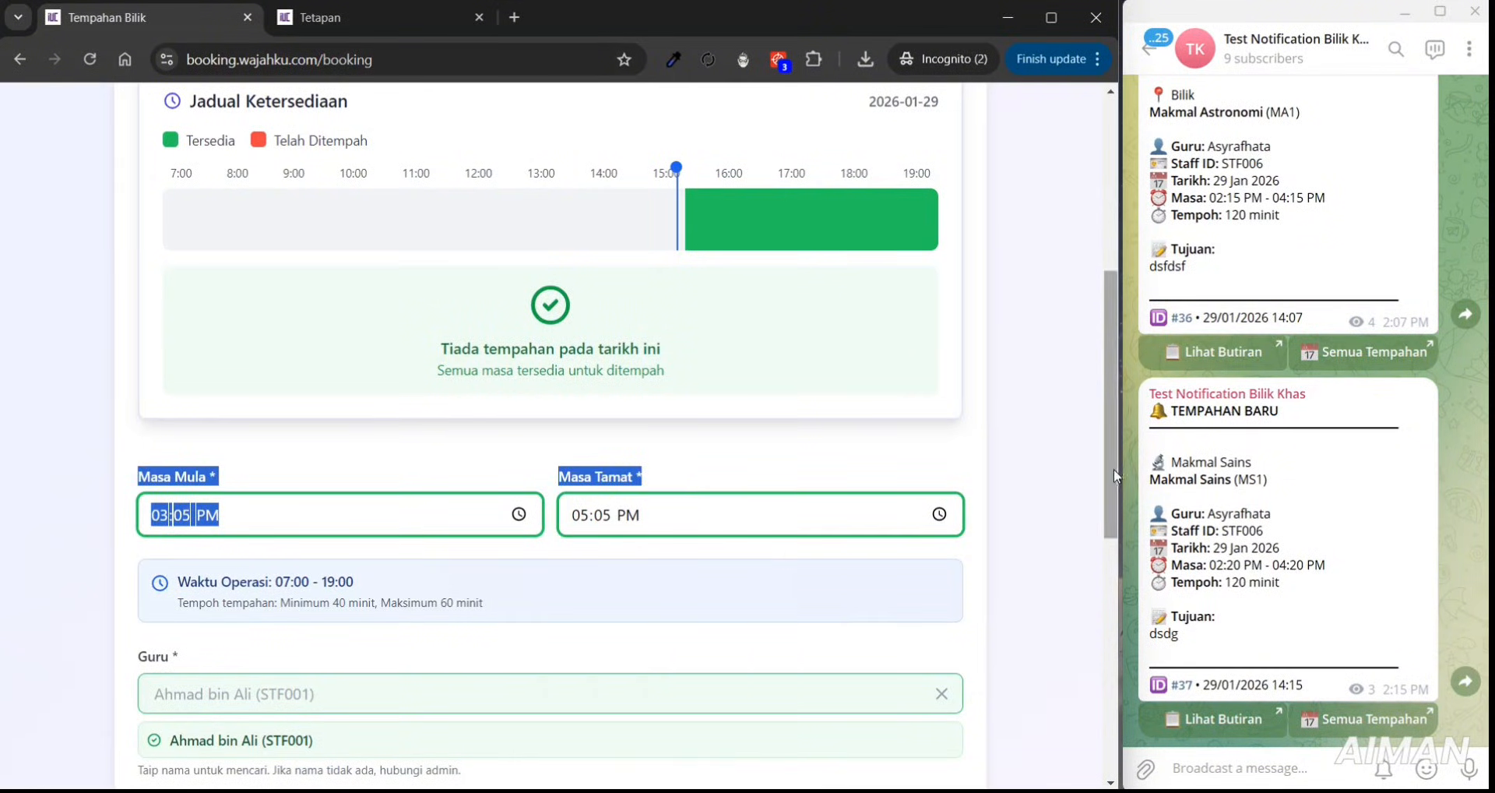
drag(1111, 470, 1081, 662)
click(730, 572)
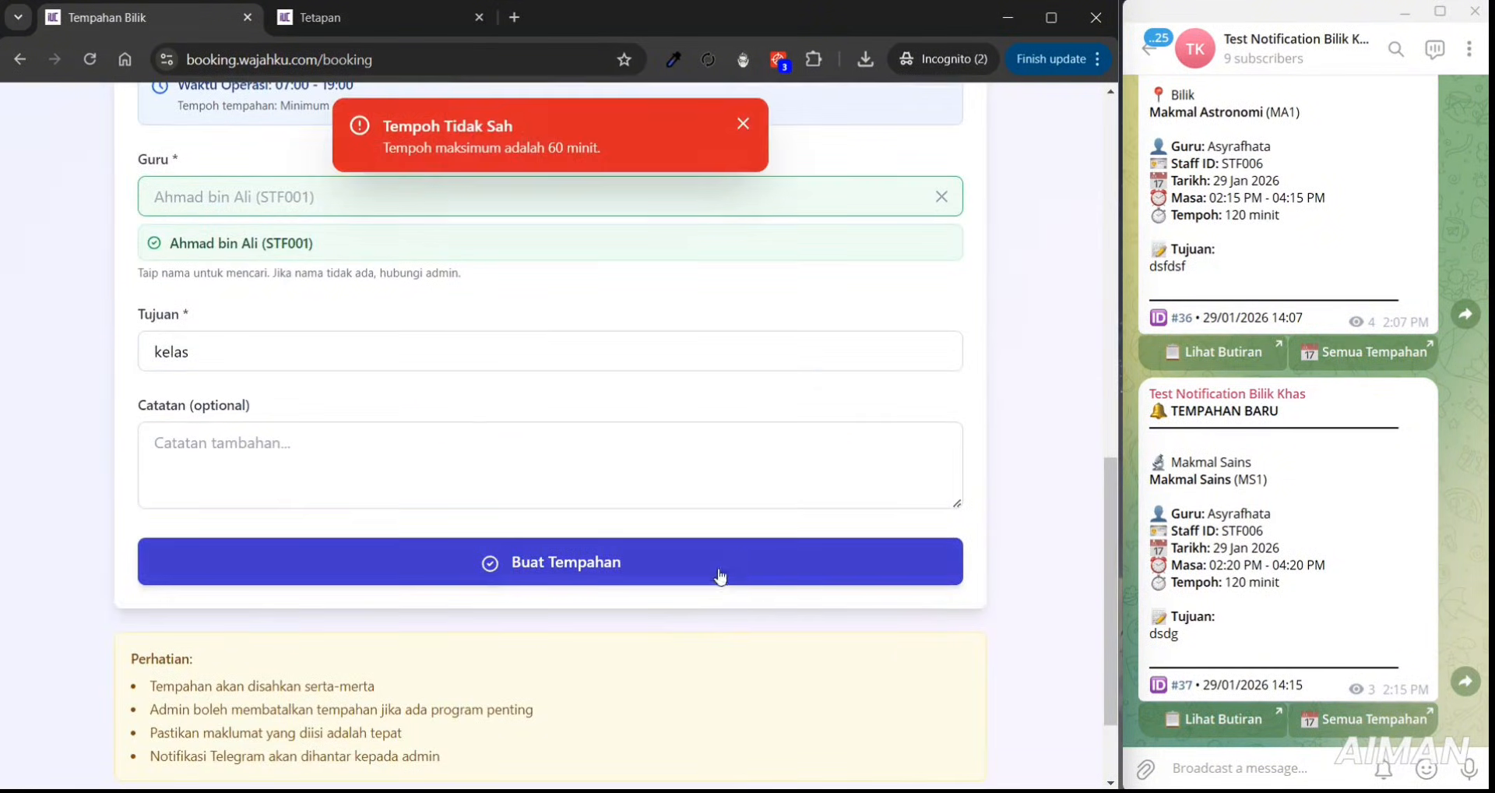
- Glance at the admin settings page, then return to the top of the booking form
click(371, 25)
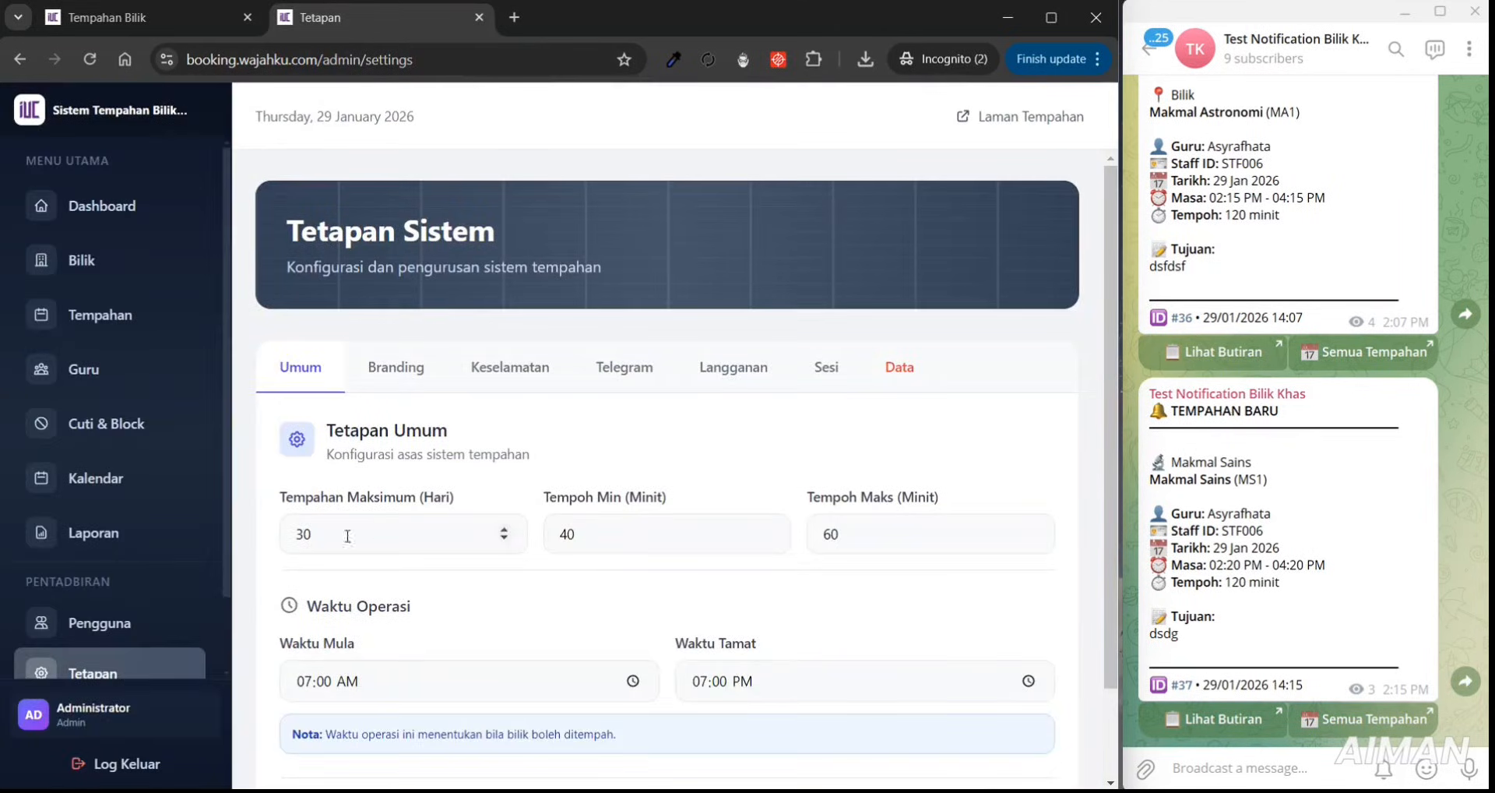
drag(1115, 366, 1136, 470)
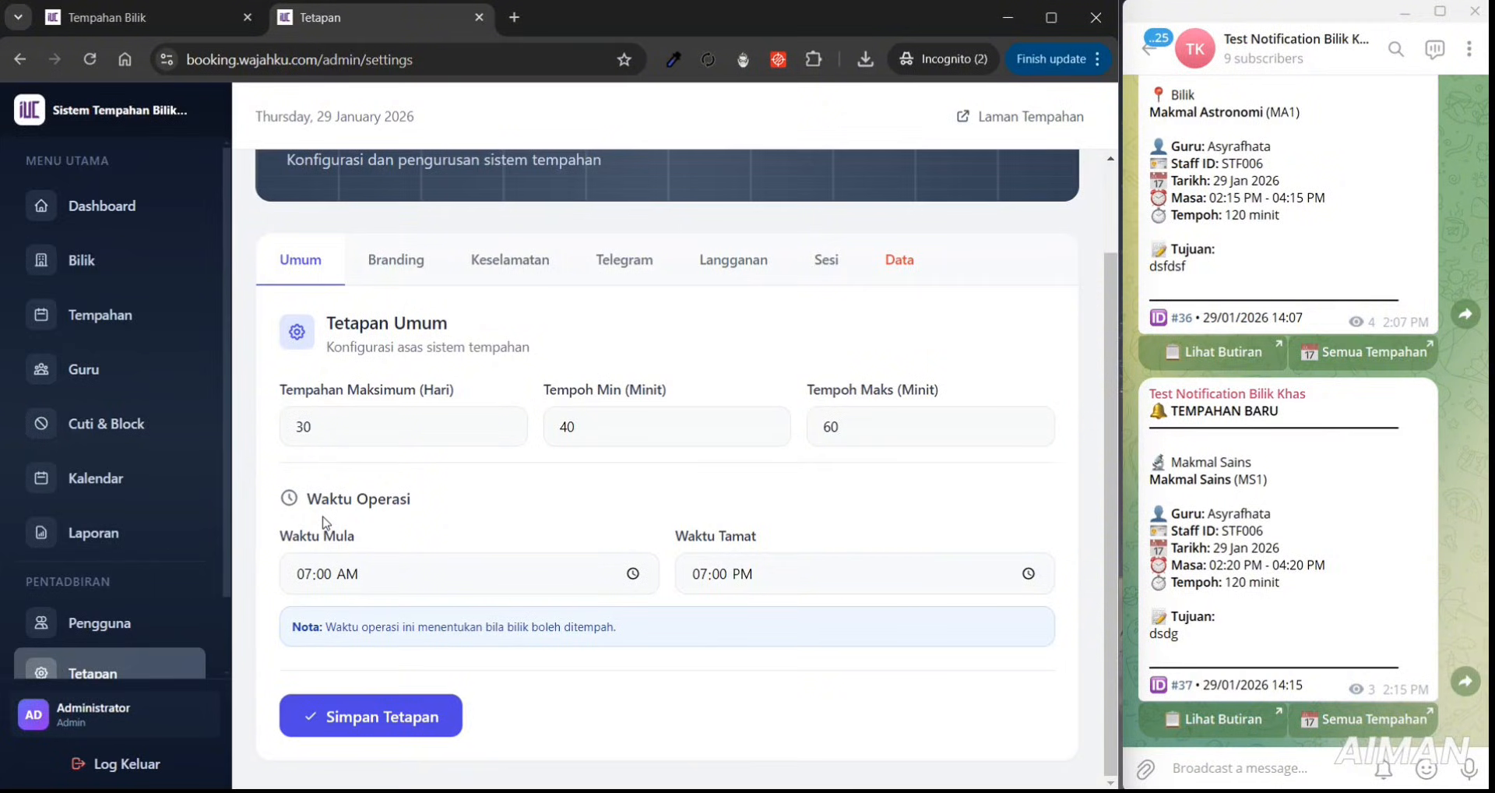
click(179, 20)
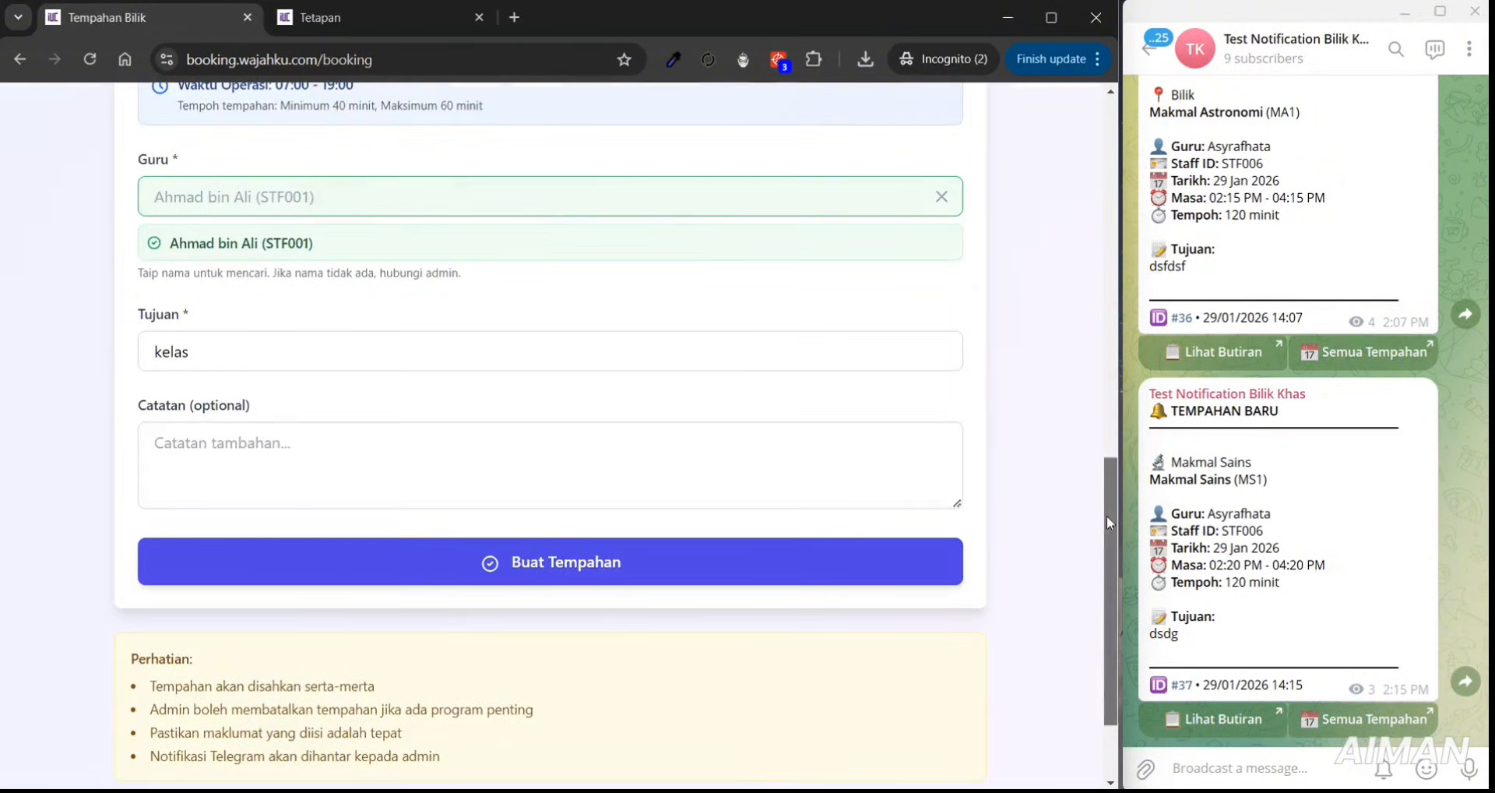
drag(1106, 516, 1138, 271)
scroll(1068, 267, up, 2)
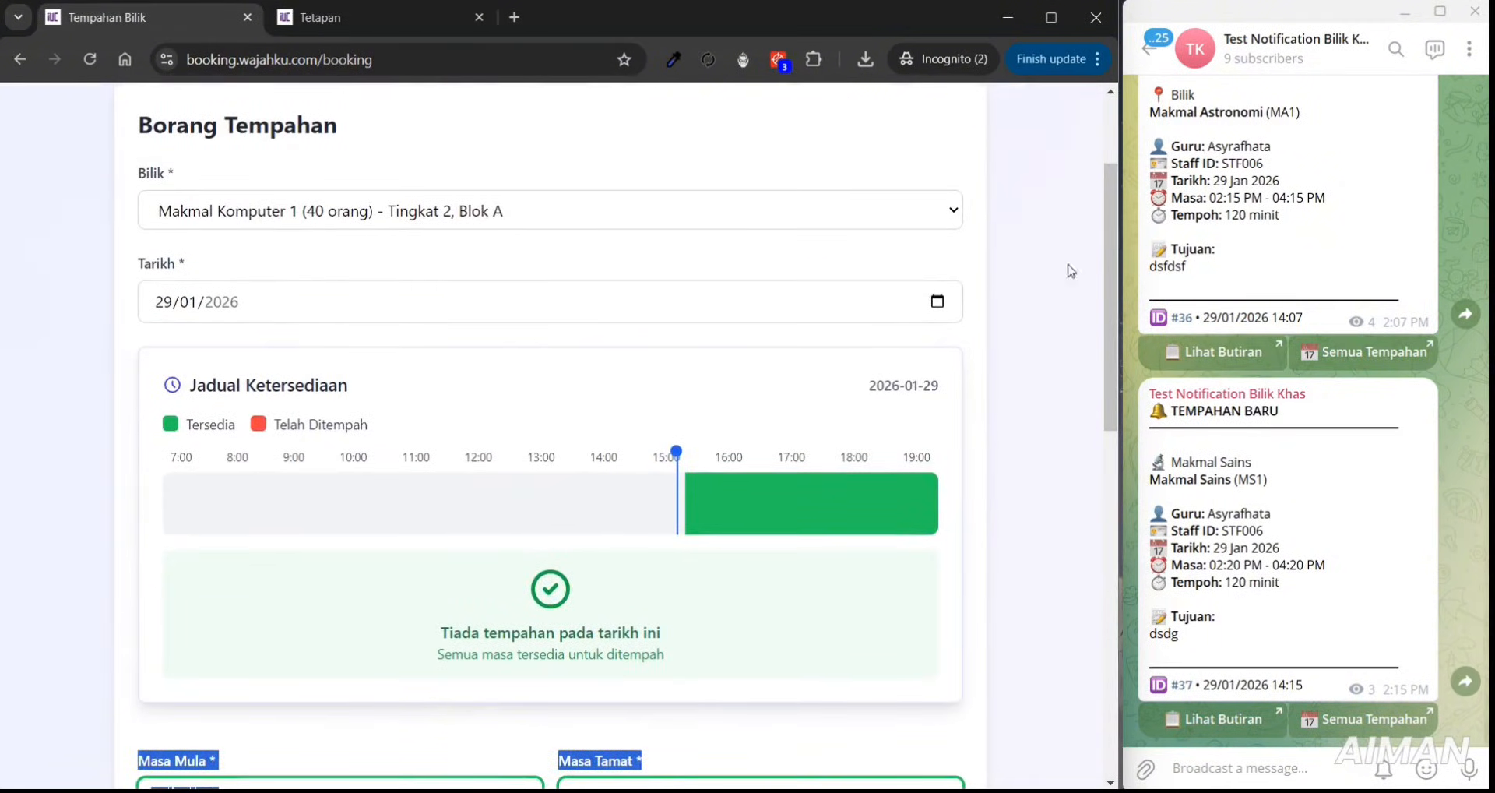
- Set the booking date to 30/01/2026, then bring up the settings showing 07:00 AM–07:00 PM hours
click(937, 302)
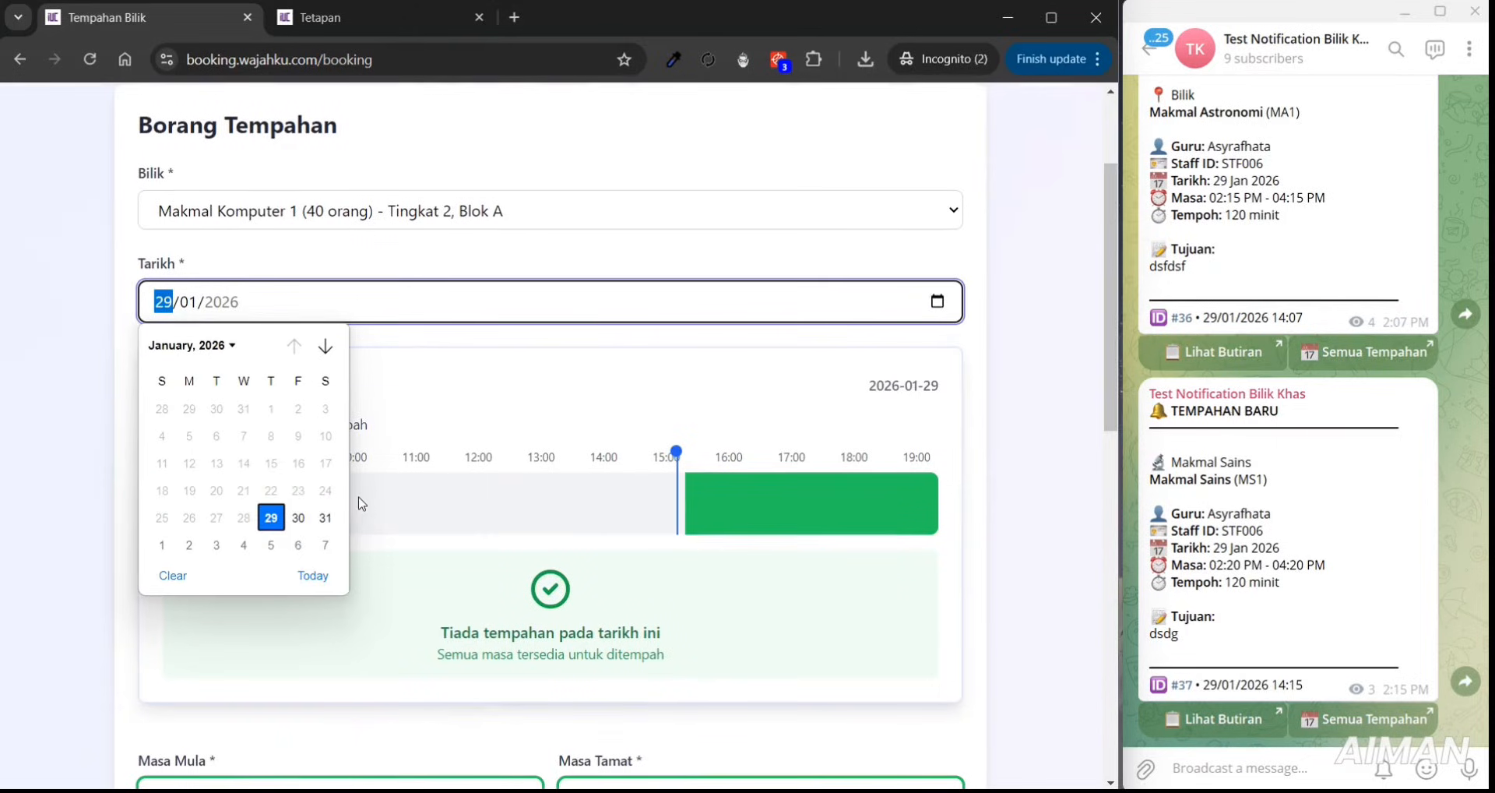
click(298, 518)
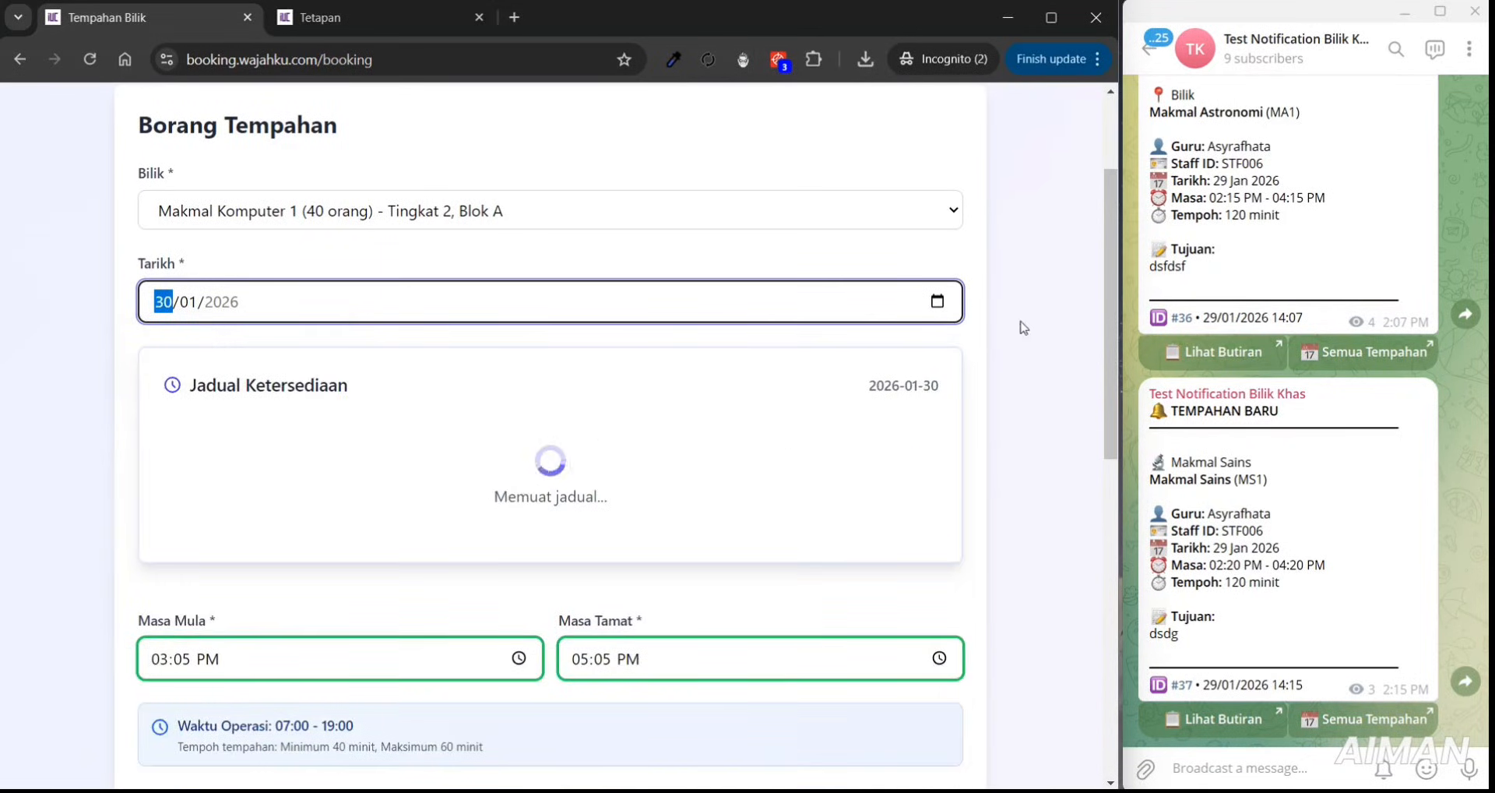
drag(1106, 310, 1106, 318)
scroll(913, 419, down, 1)
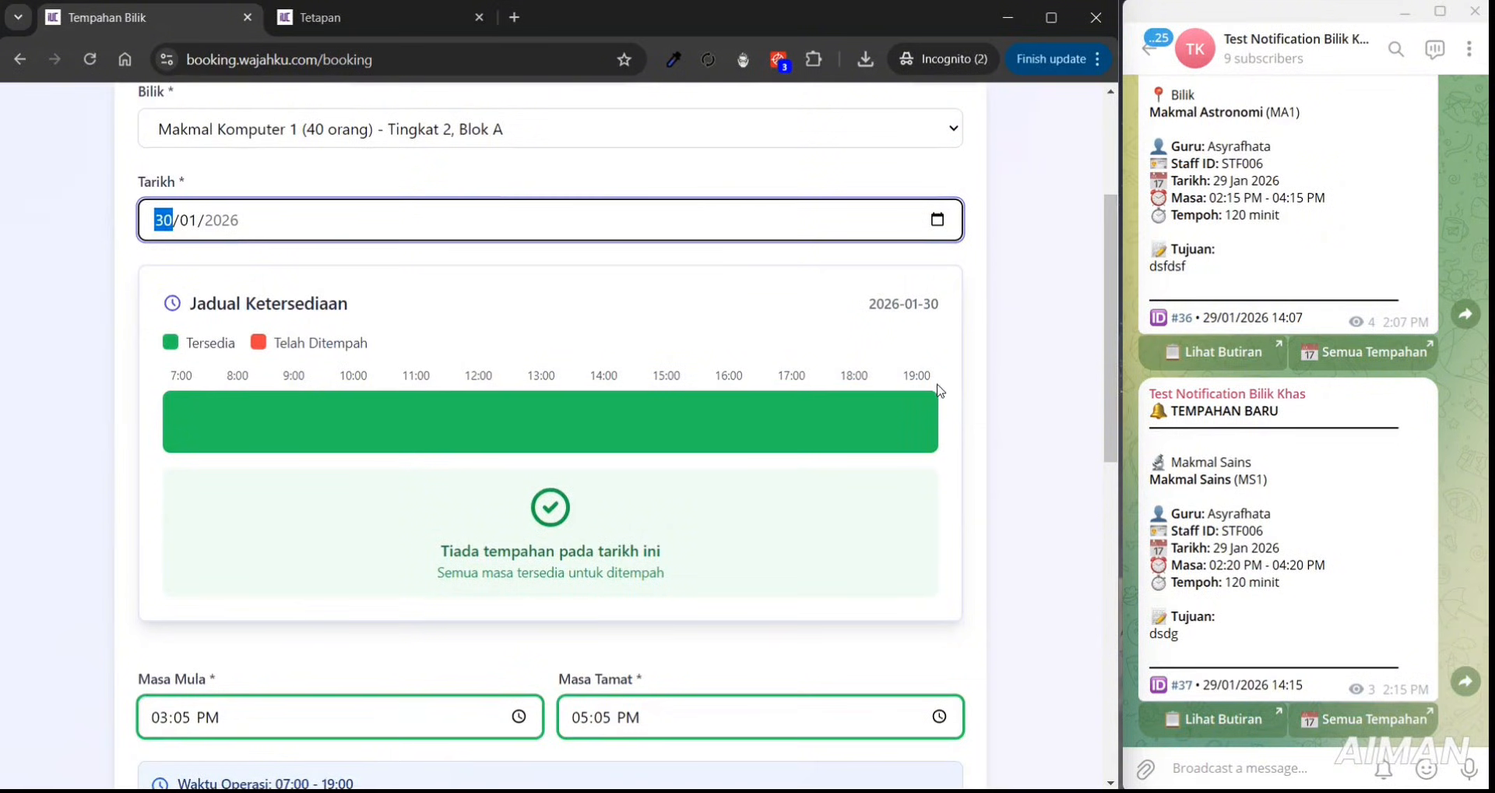
click(338, 16)
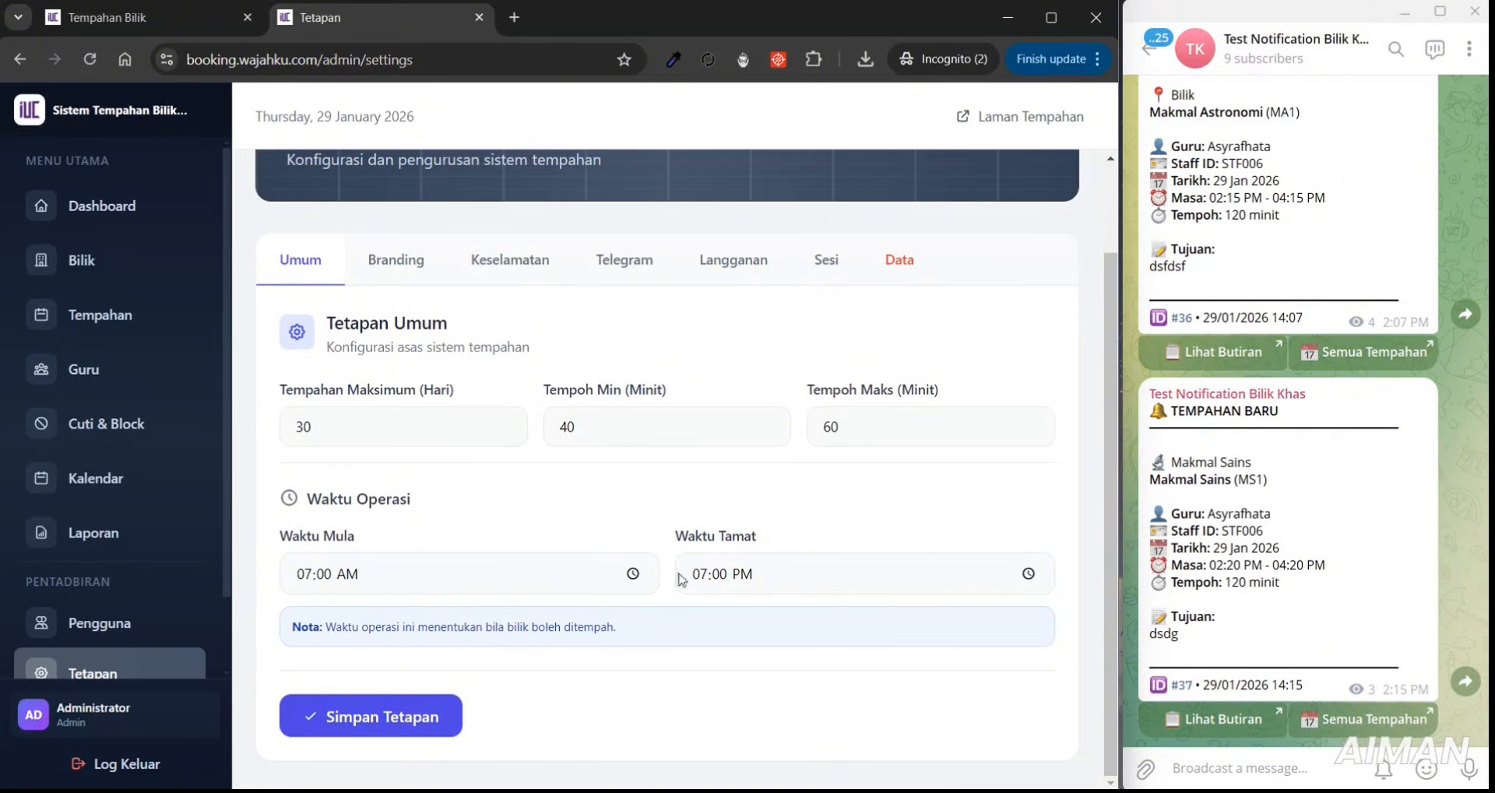
- Set the operating hours to 08:00 AM–09:00 PM and save the settings
drag(366, 520, 326, 506)
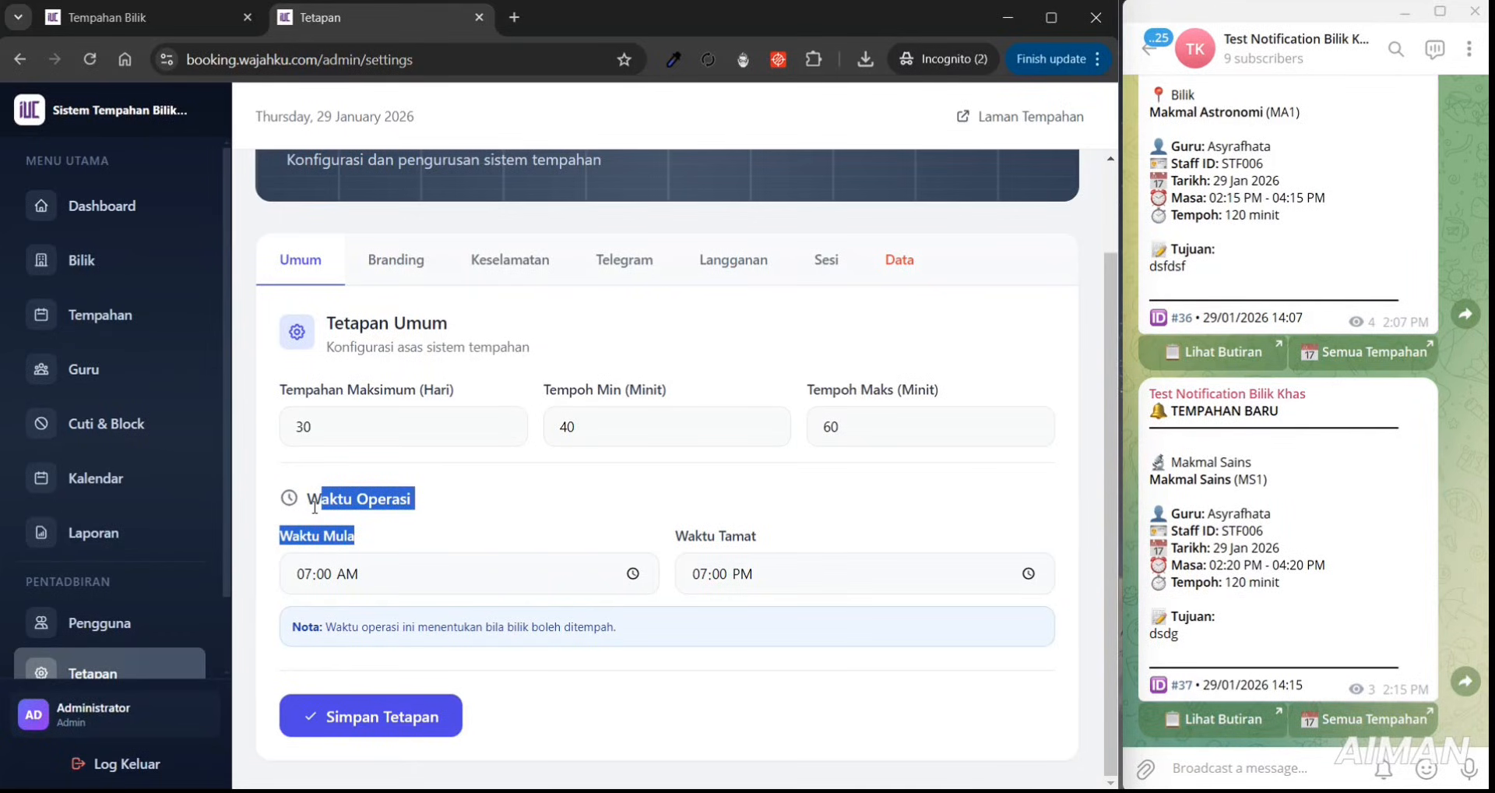
click(632, 574)
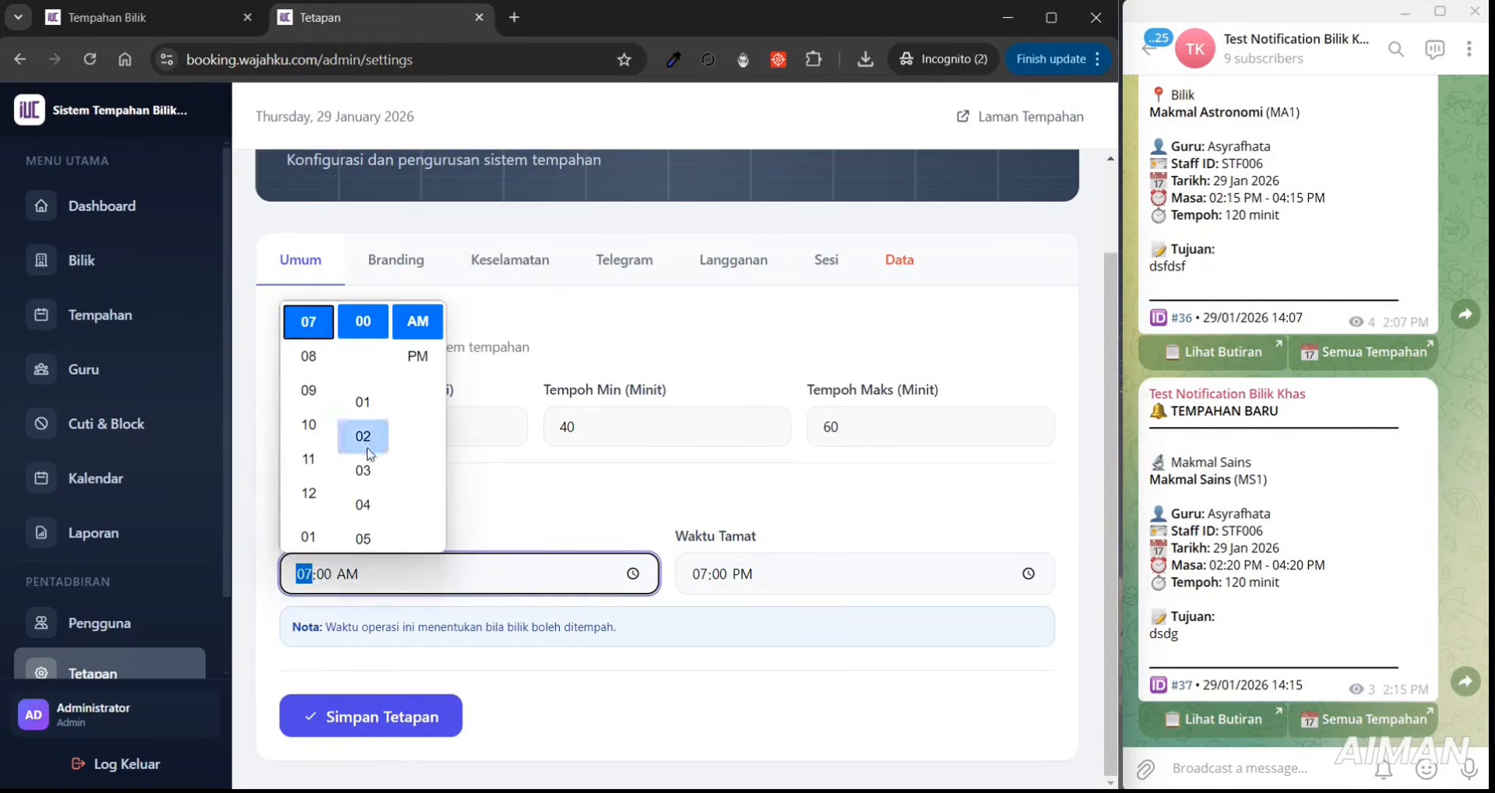
click(307, 354)
click(651, 493)
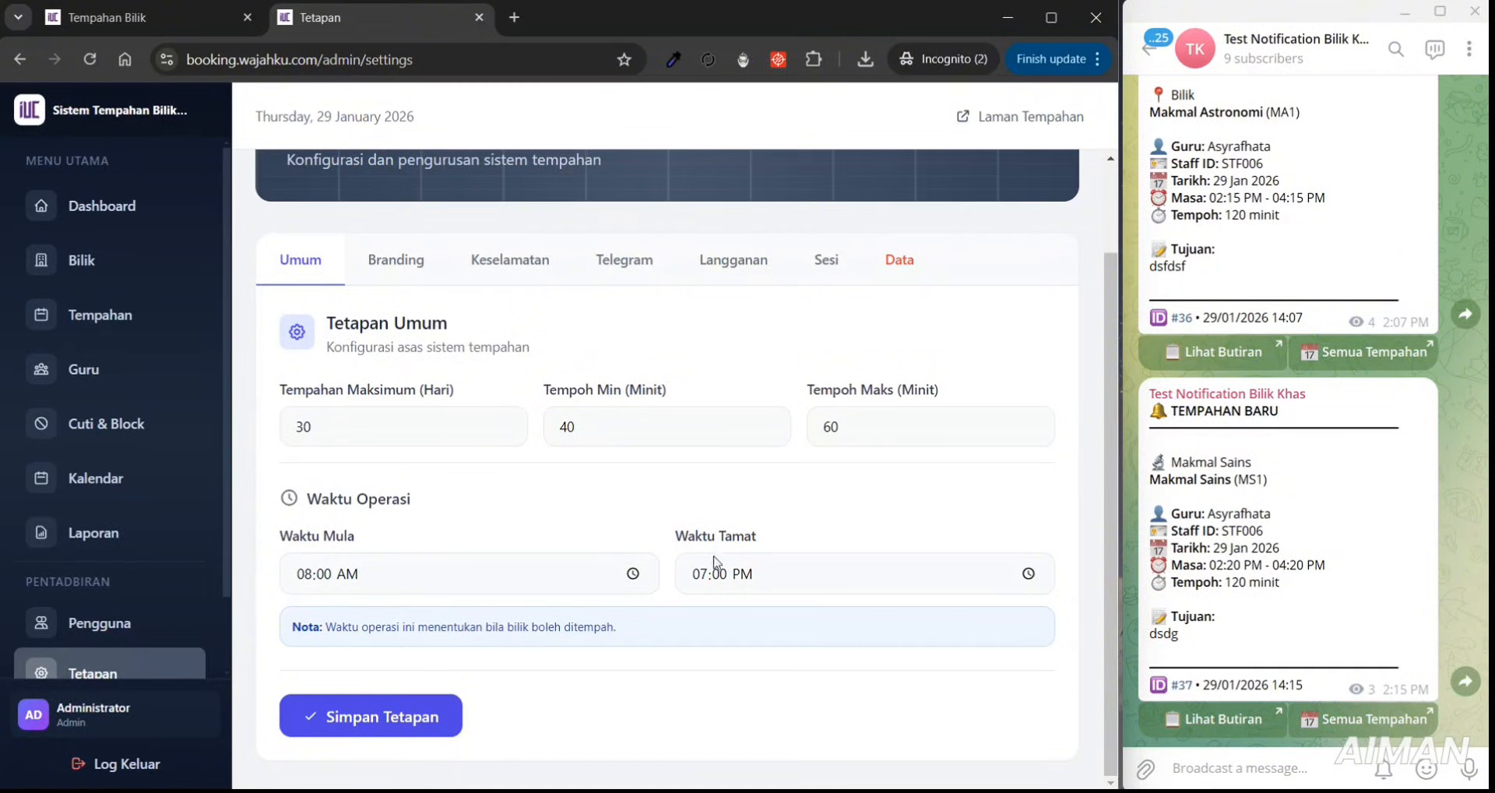
click(1029, 578)
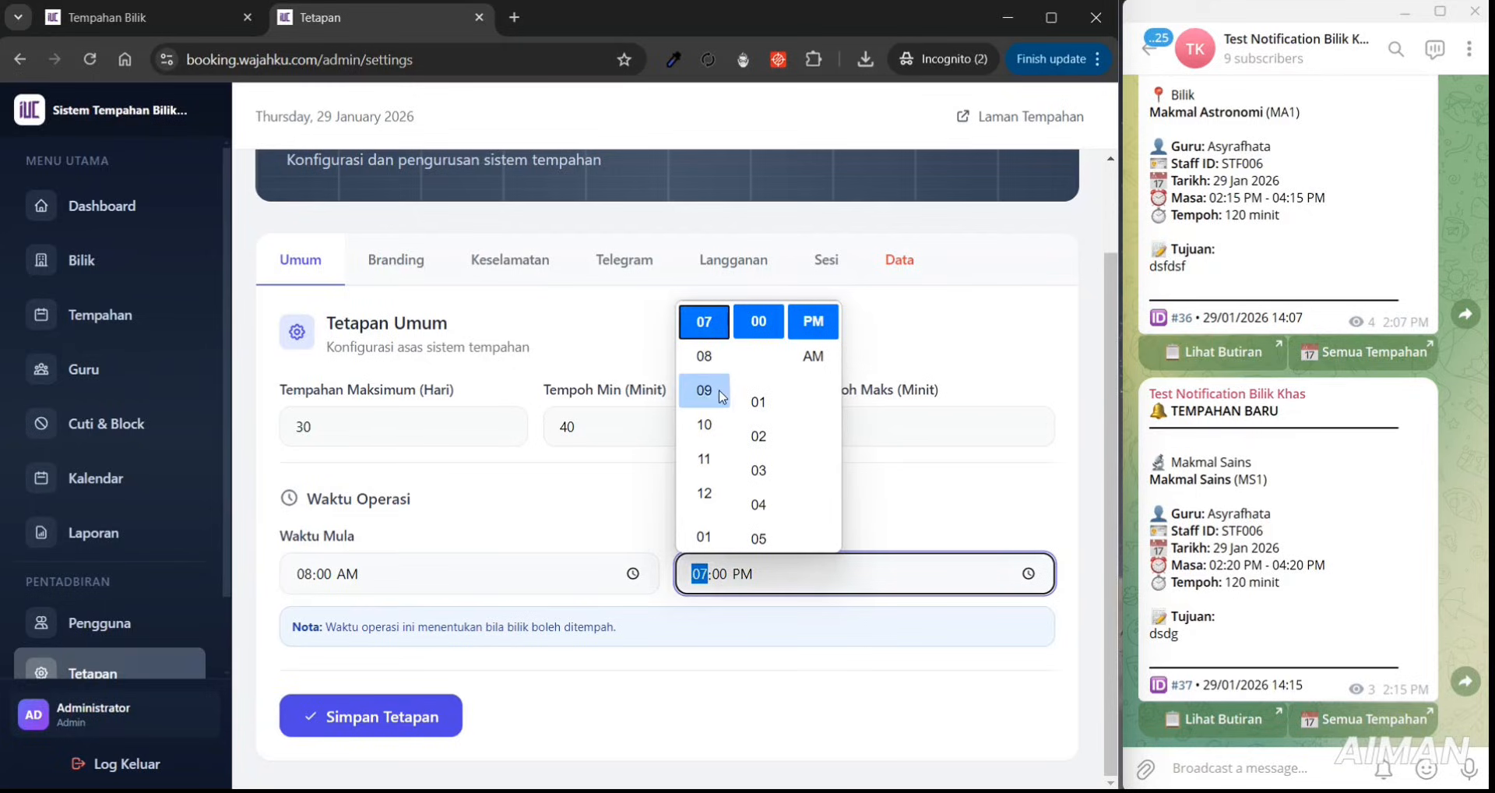
click(705, 389)
click(904, 520)
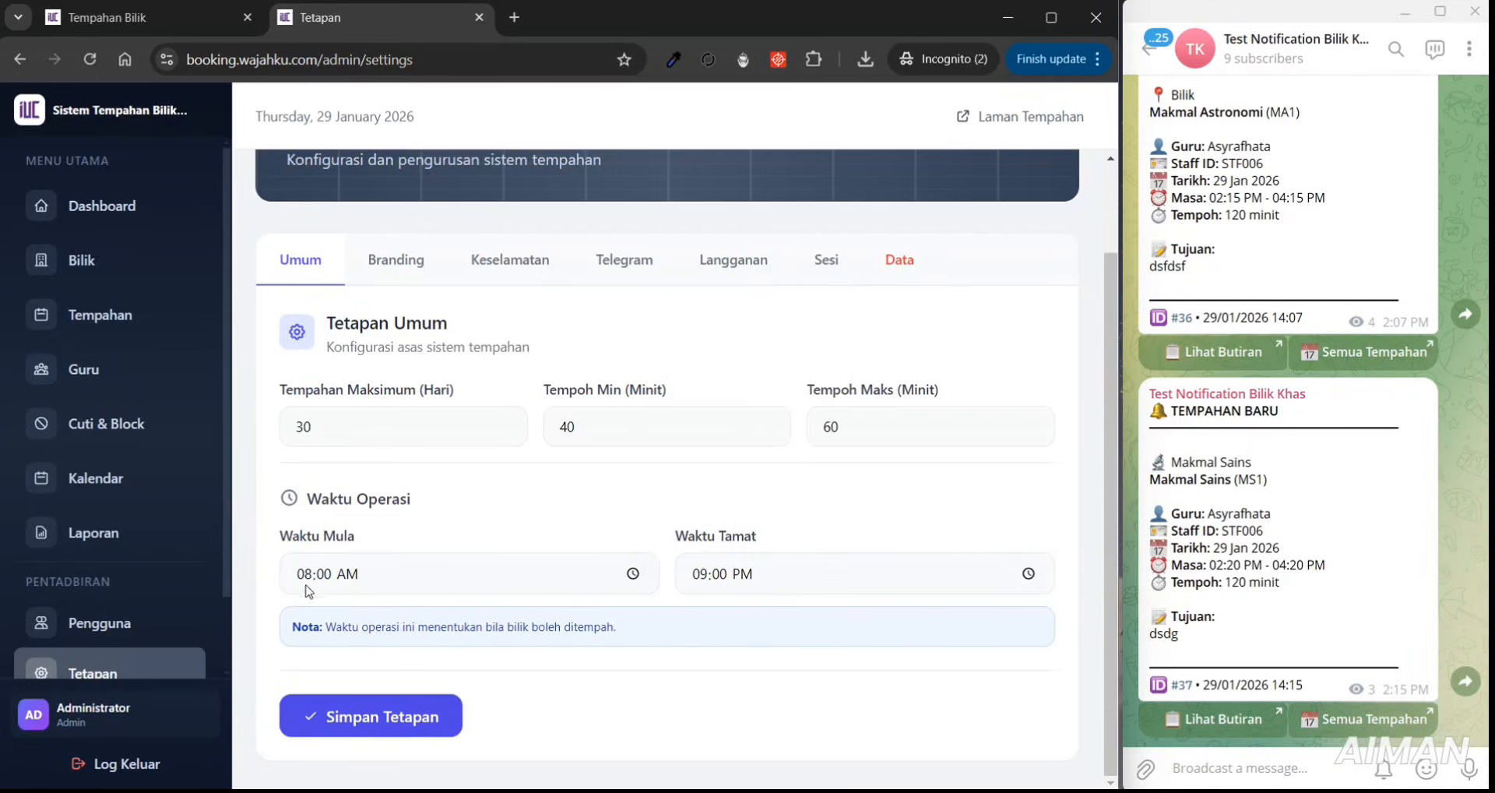
click(408, 734)
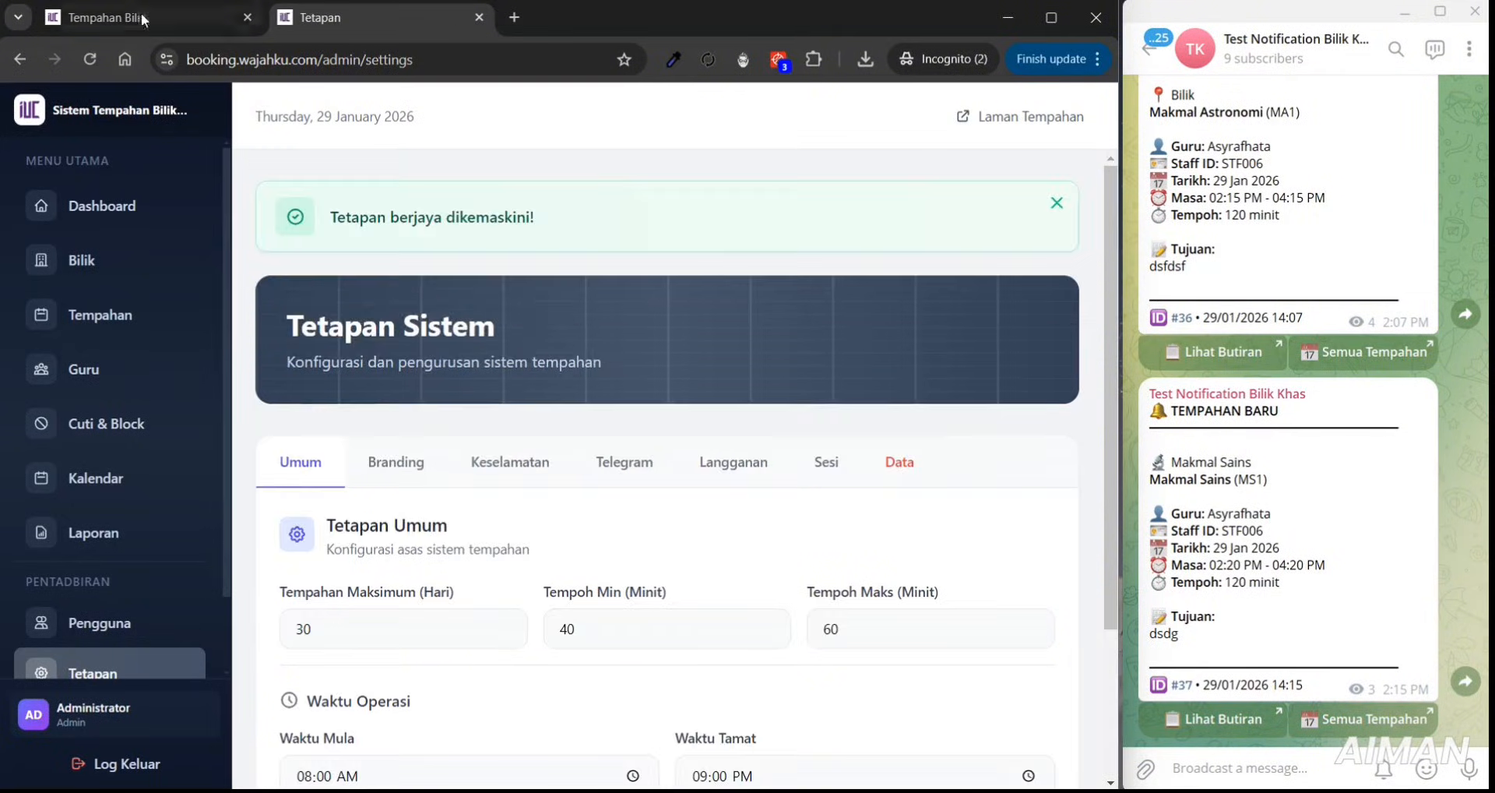
click(194, 18)
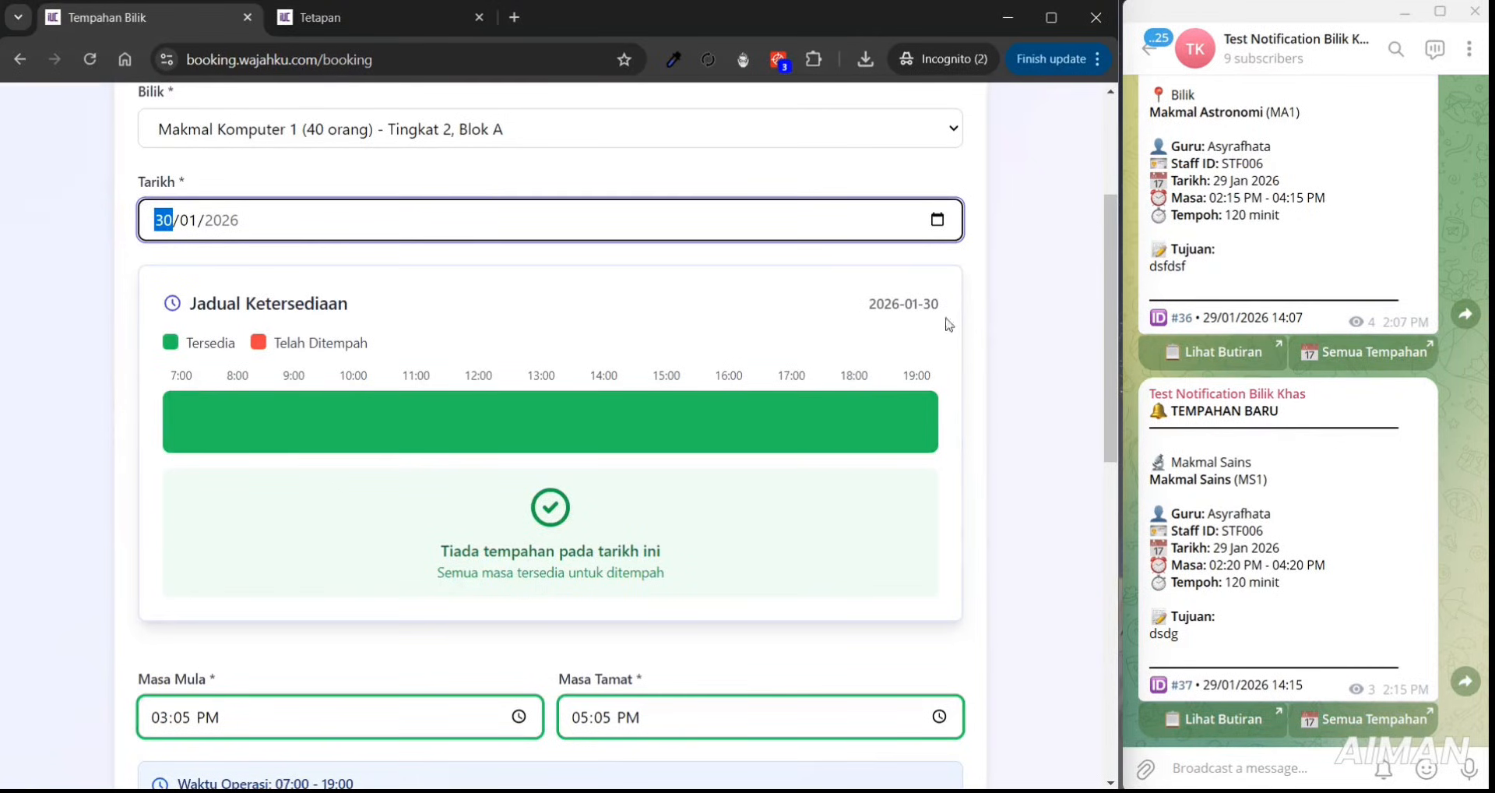
- Reload the booking form and select 30/01/2026 with room Makmal Komputer 1
click(90, 59)
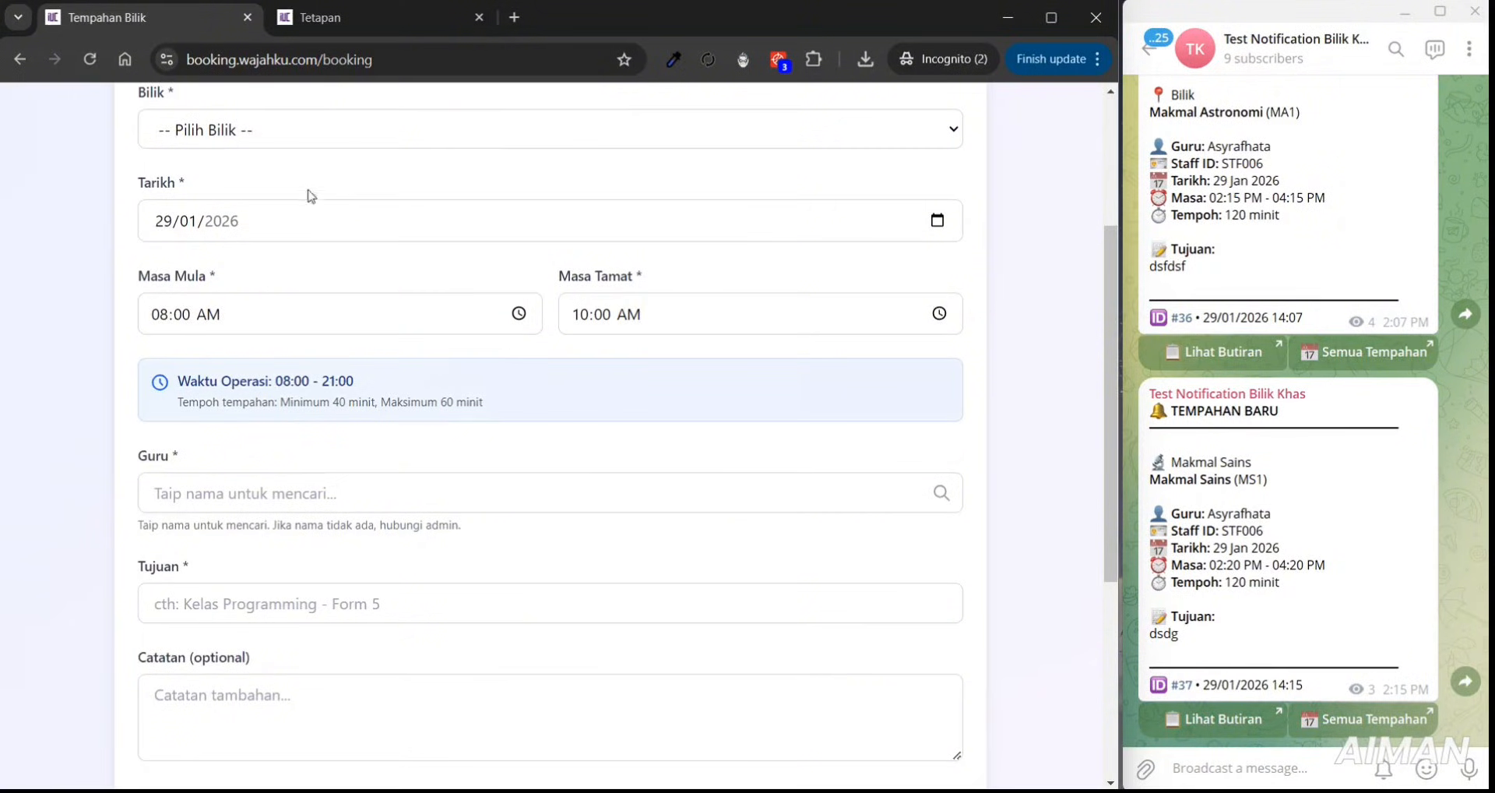
click(934, 223)
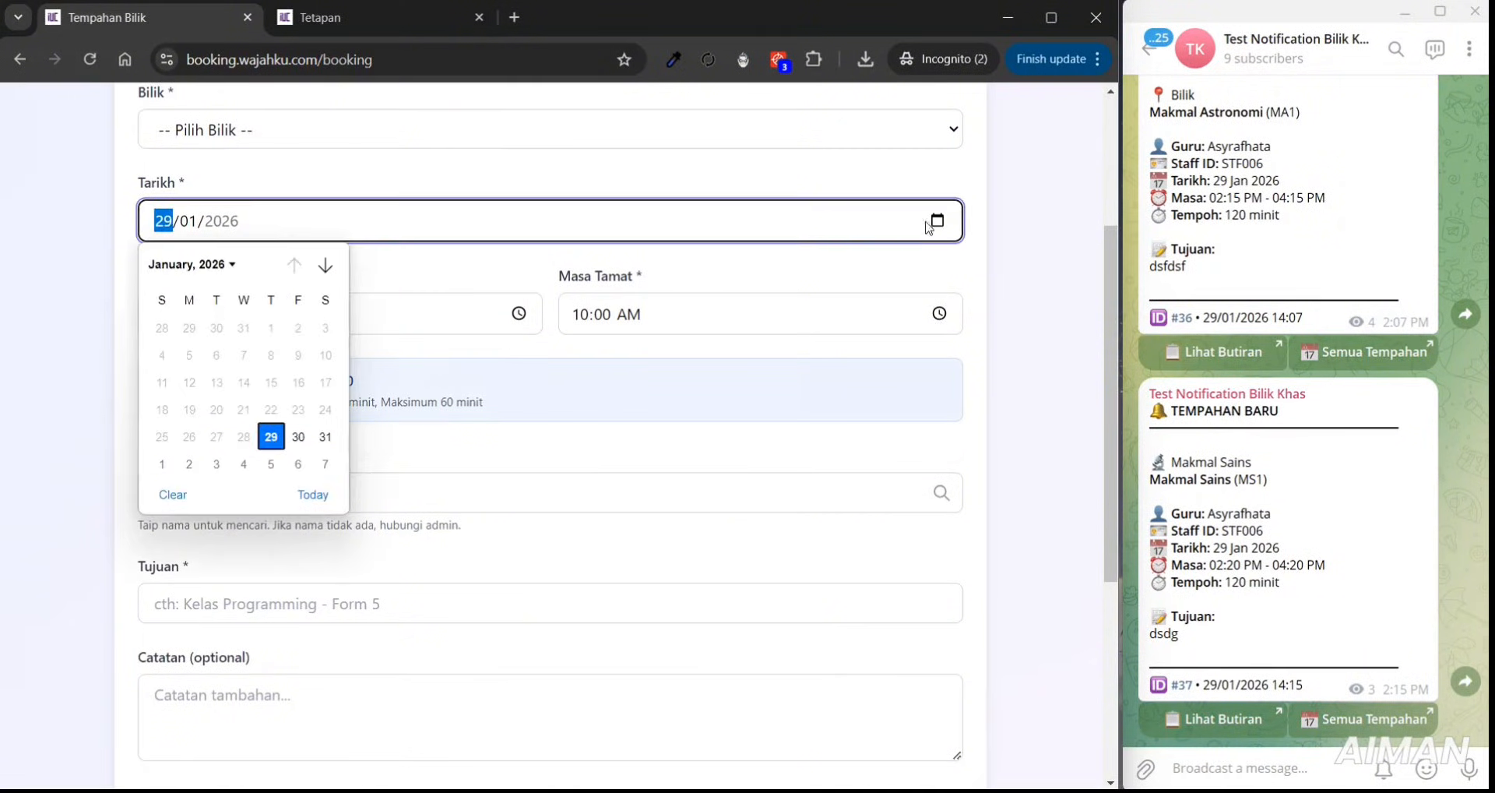
click(299, 437)
click(329, 126)
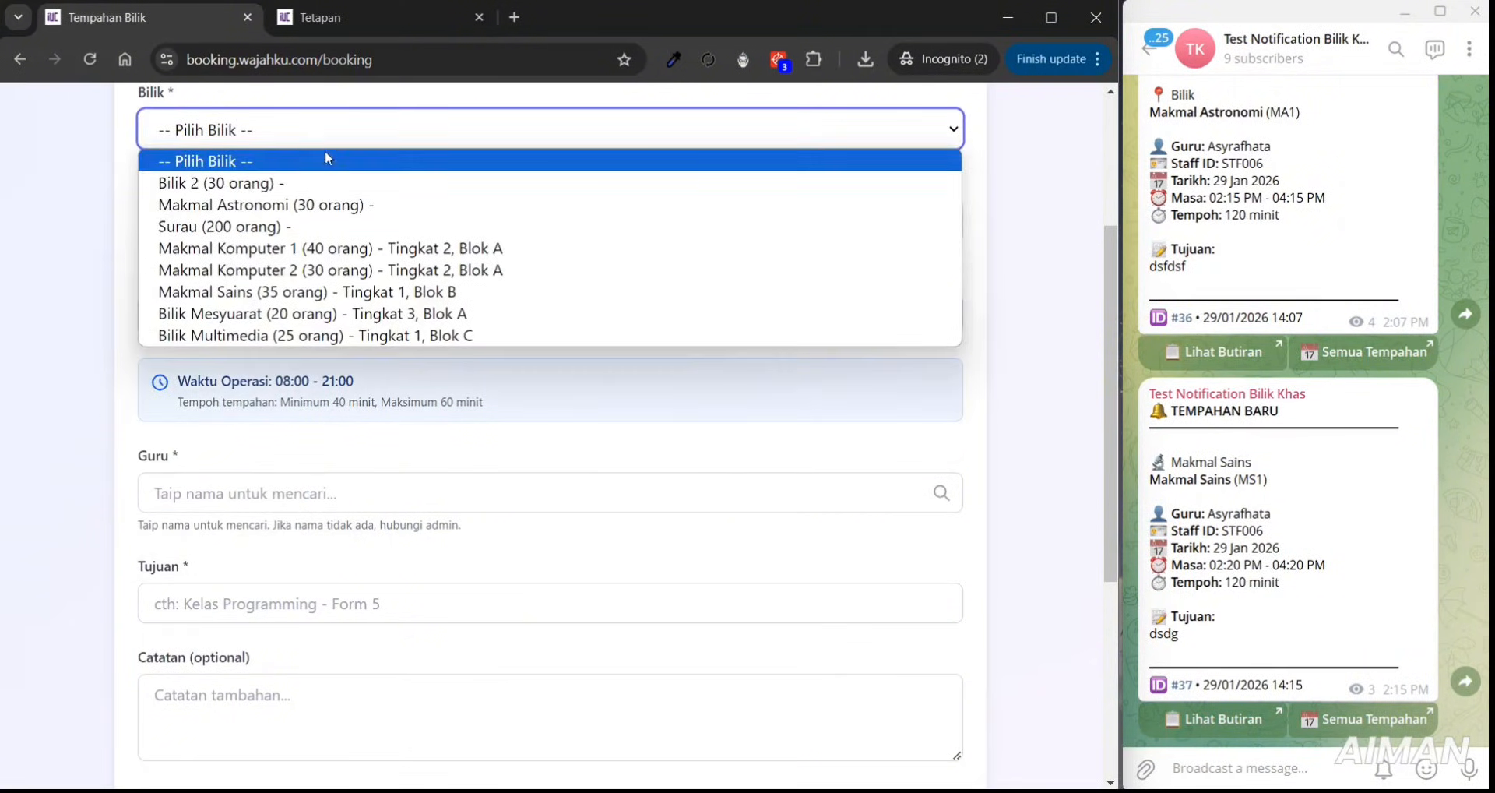
click(331, 244)
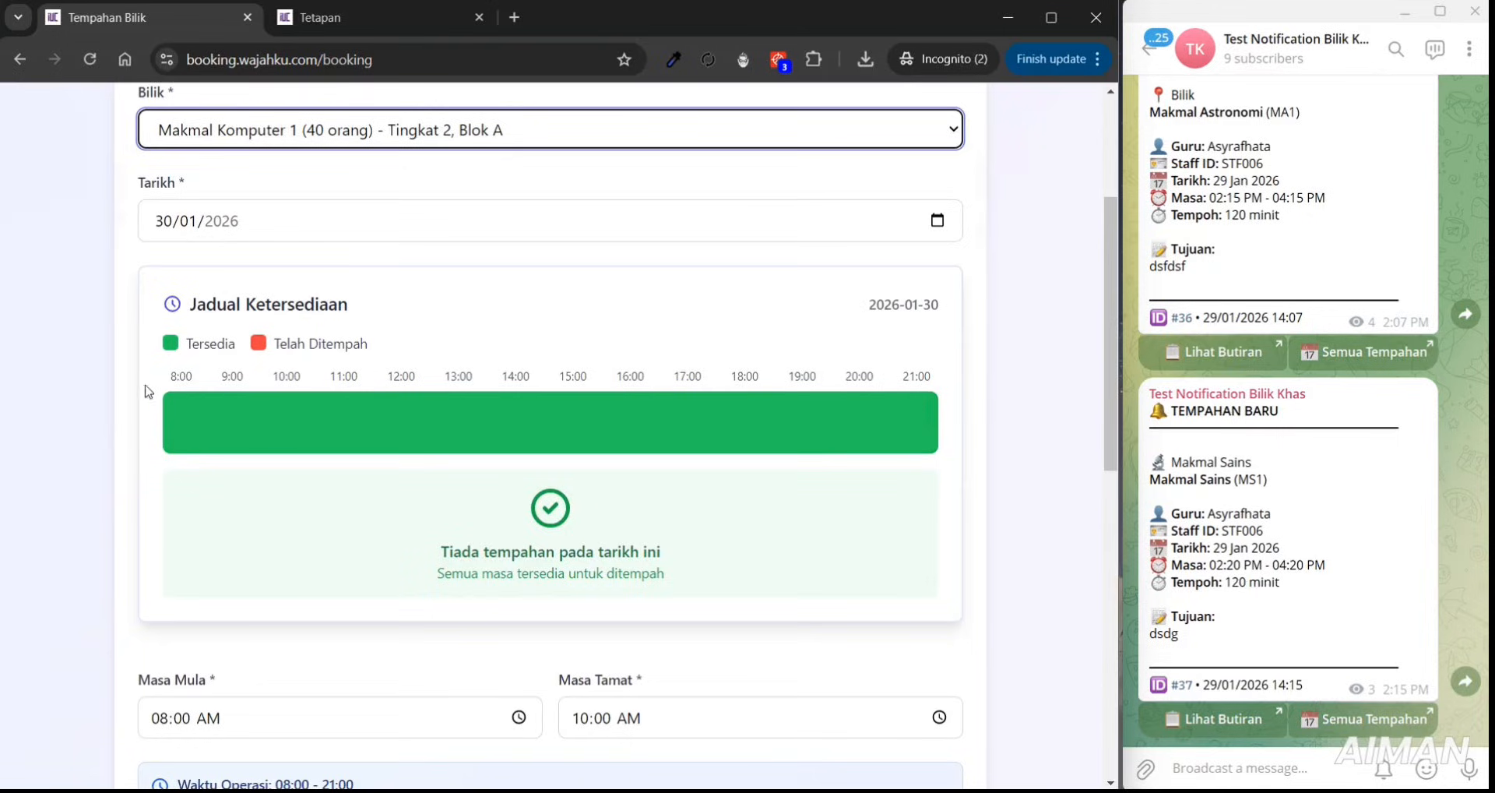
- Highlight the timeline's 8:00 start and 21:00 end, then glance at the settings page
drag(168, 388, 194, 377)
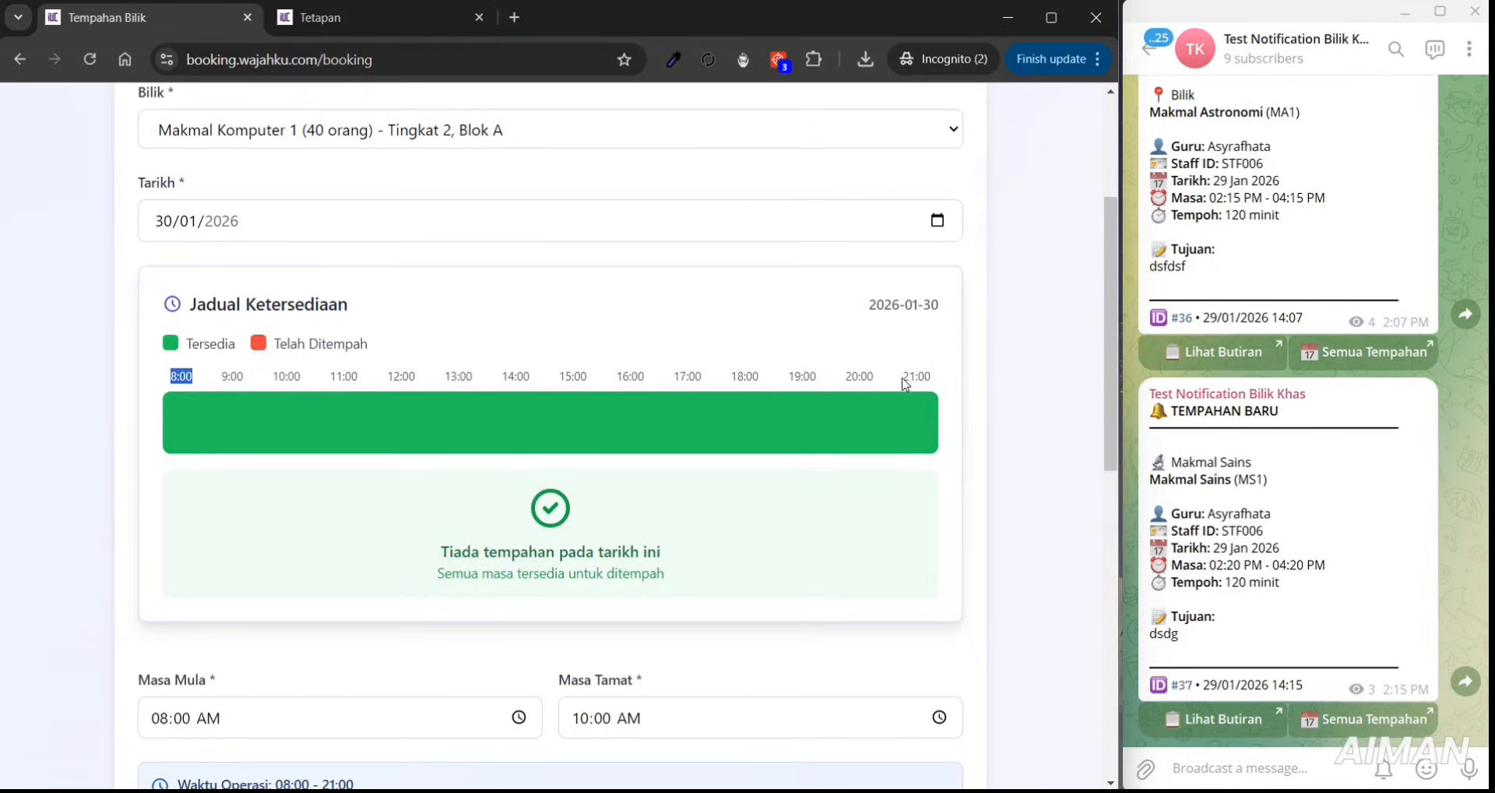
drag(903, 379, 932, 380)
click(352, 22)
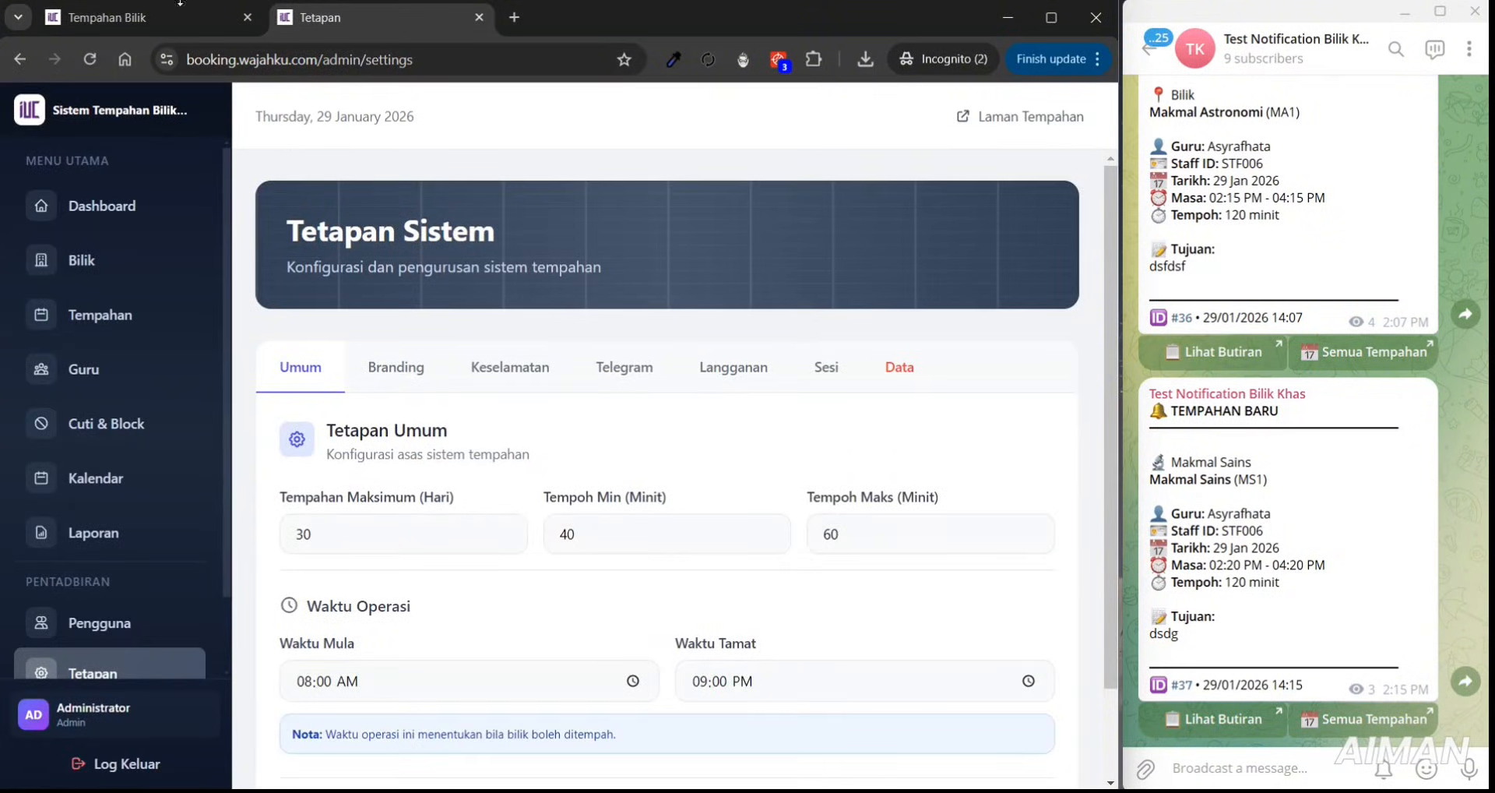
click(113, 17)
scroll(1111, 335, up, 4)
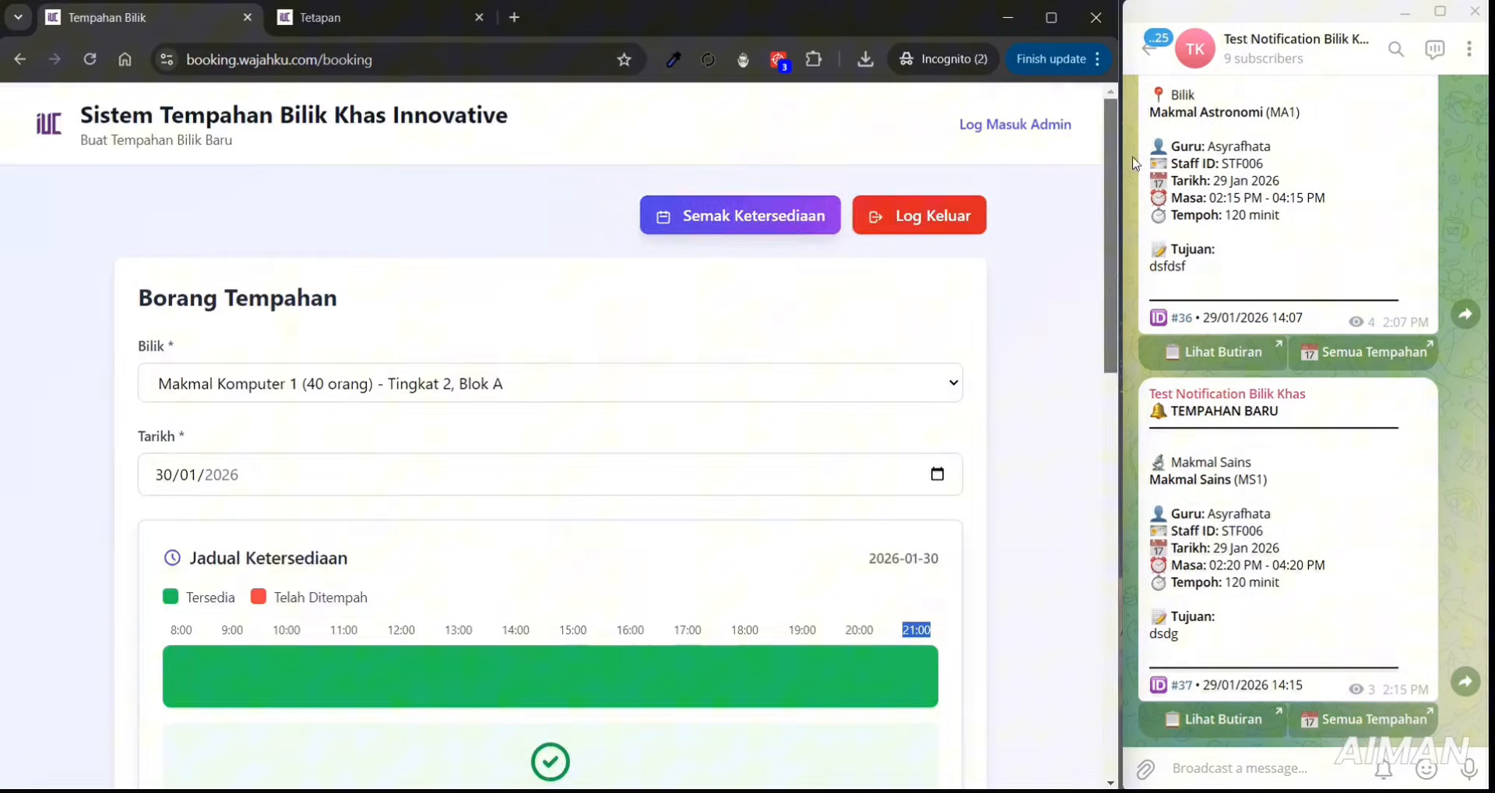
- Check 30 January availability, confirming rooms free 08:00–21:00, then return to settings
click(796, 218)
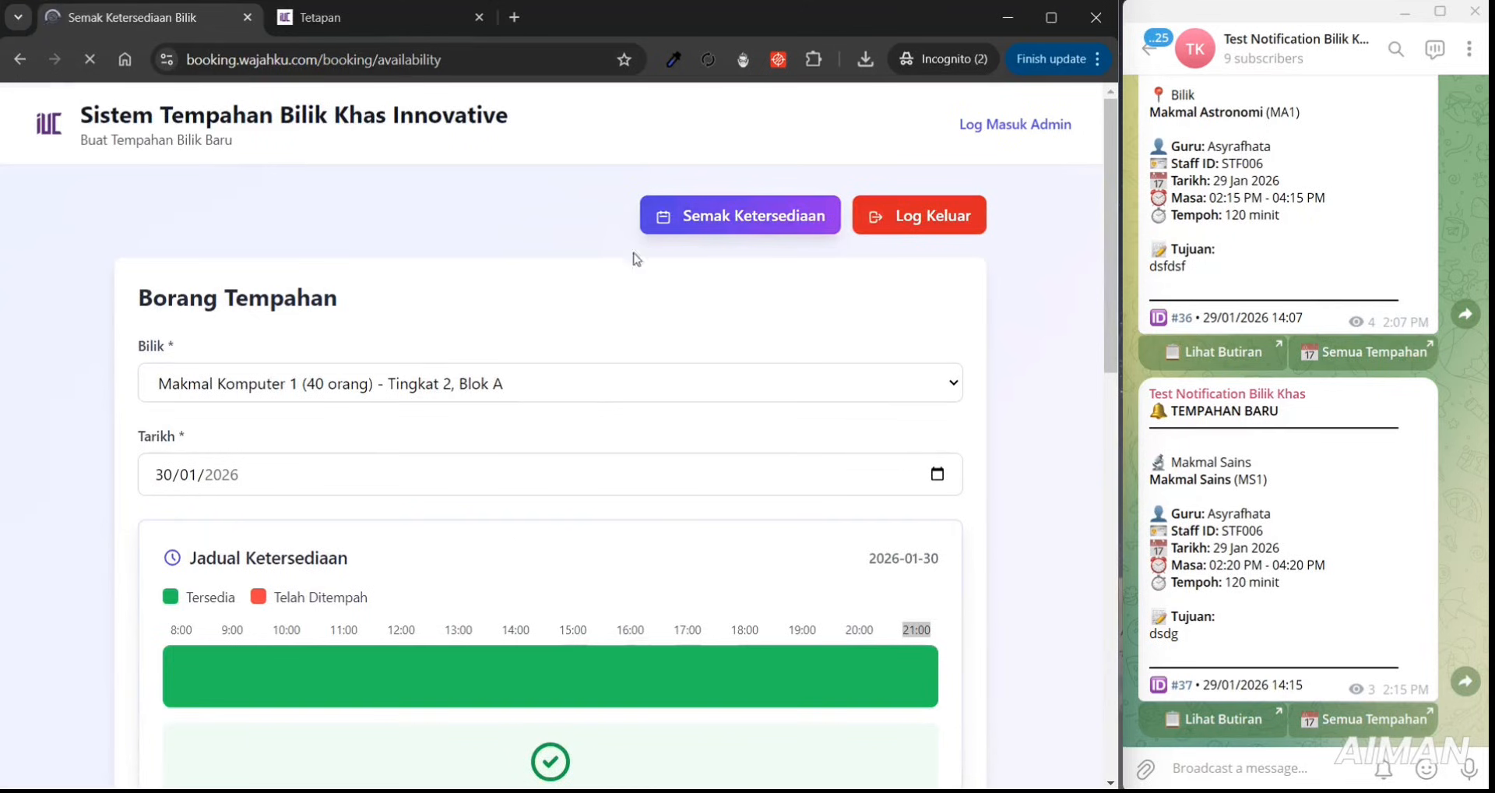
scroll(1114, 193, down, 1)
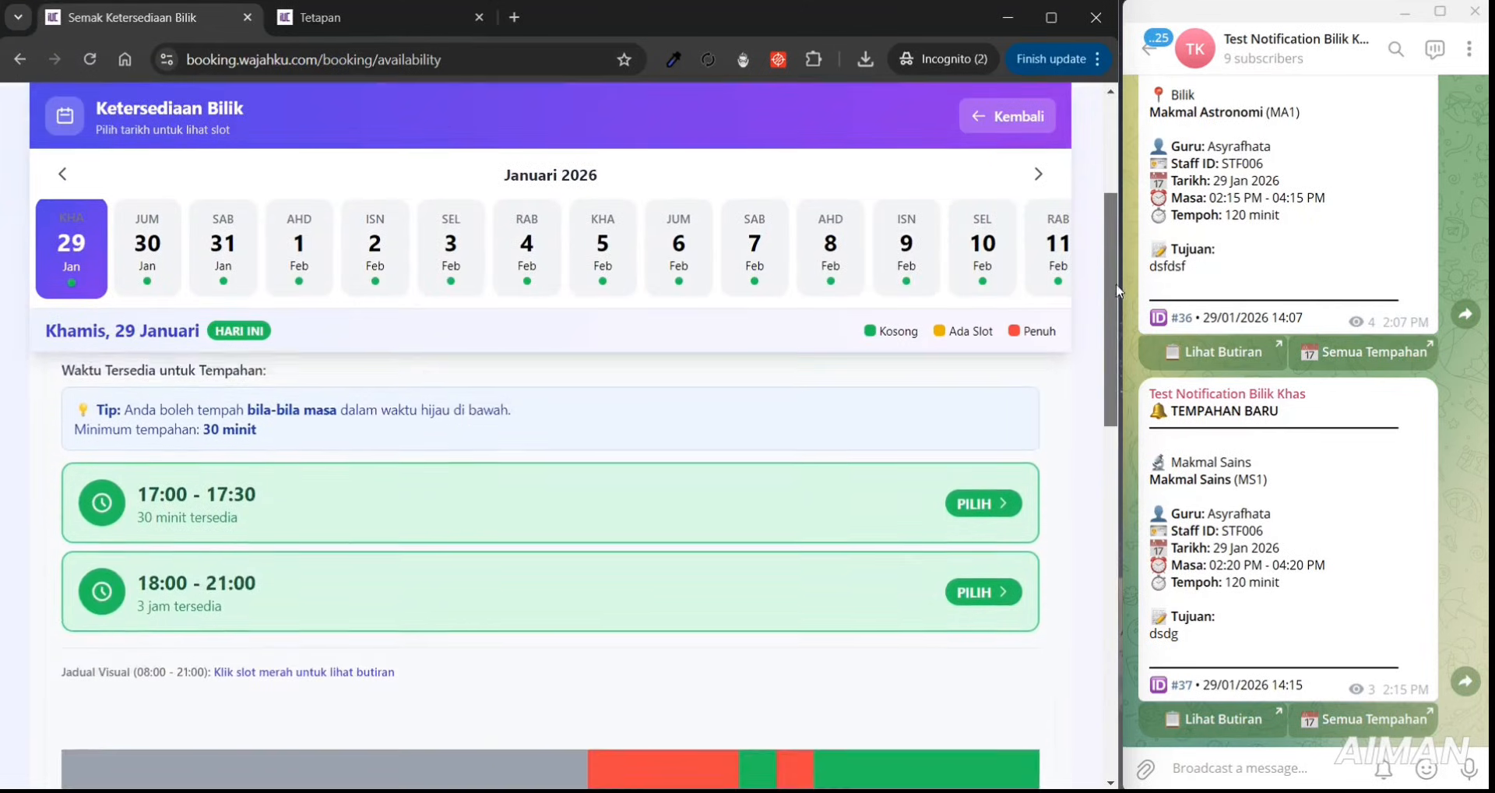
click(157, 262)
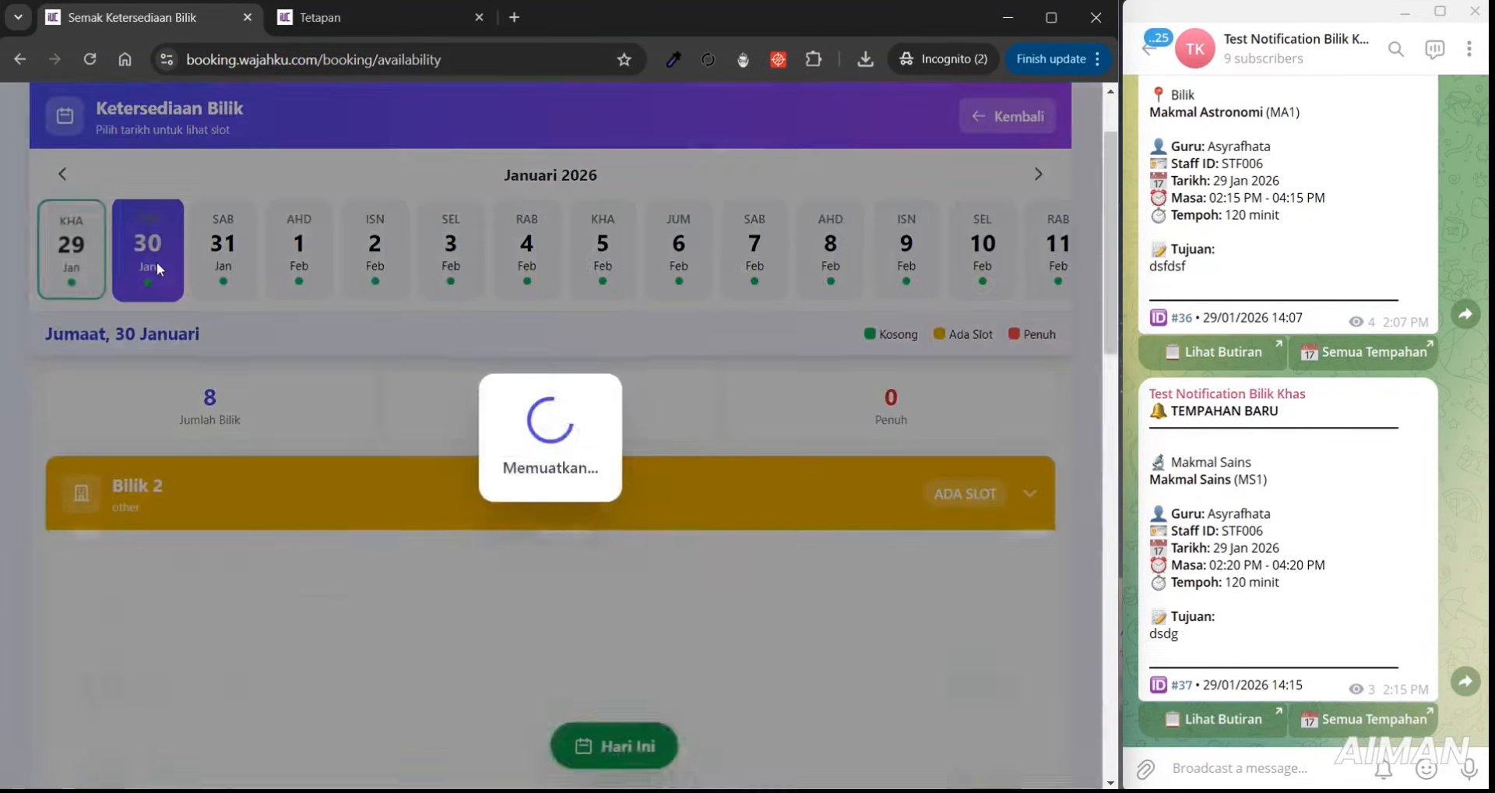
scroll(1105, 321, down, 3)
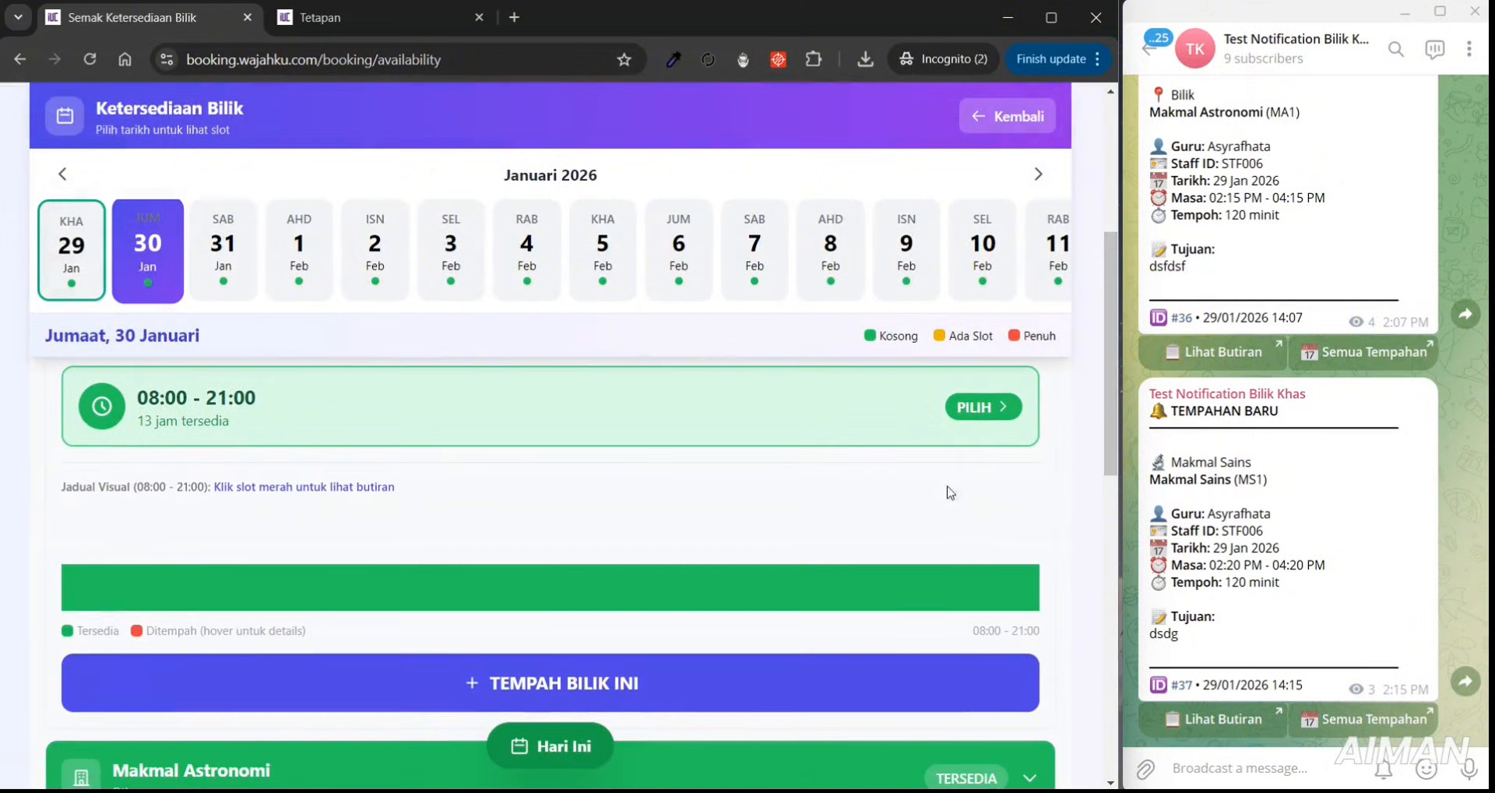
drag(142, 486, 206, 489)
drag(972, 631, 867, 715)
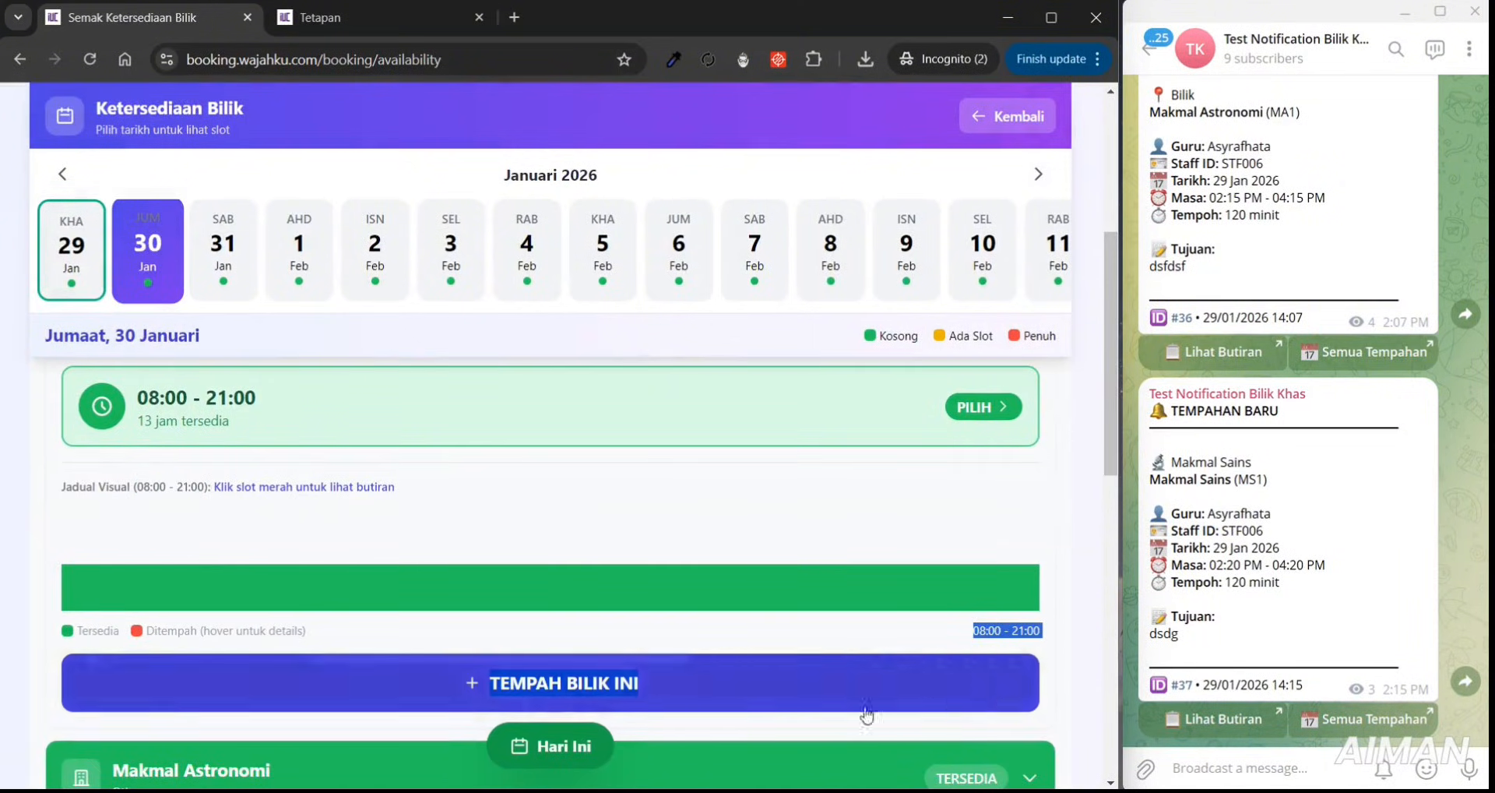
click(290, 29)
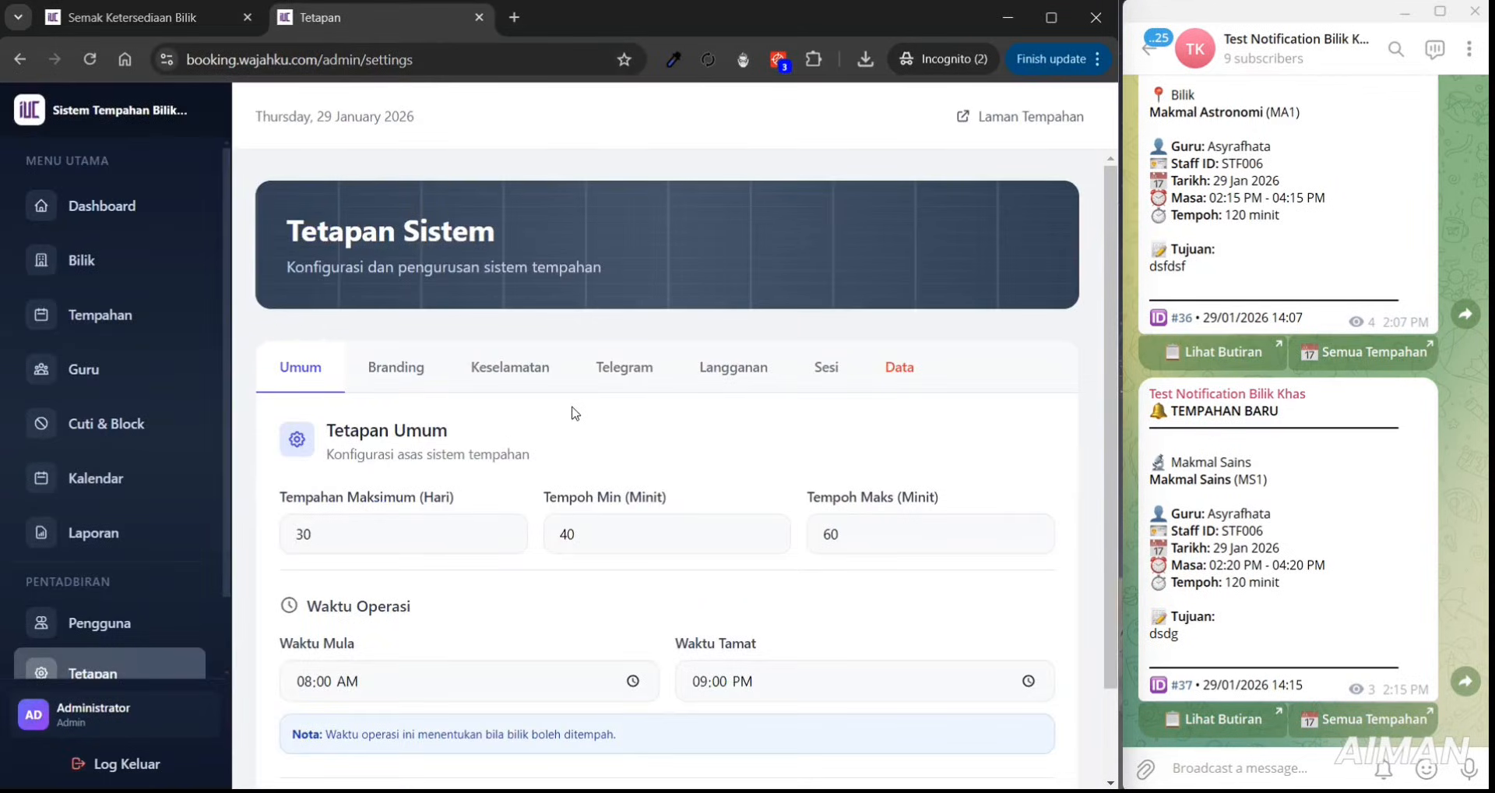
- Review the active Telegram notification and bot configuration in the admin settings
click(612, 380)
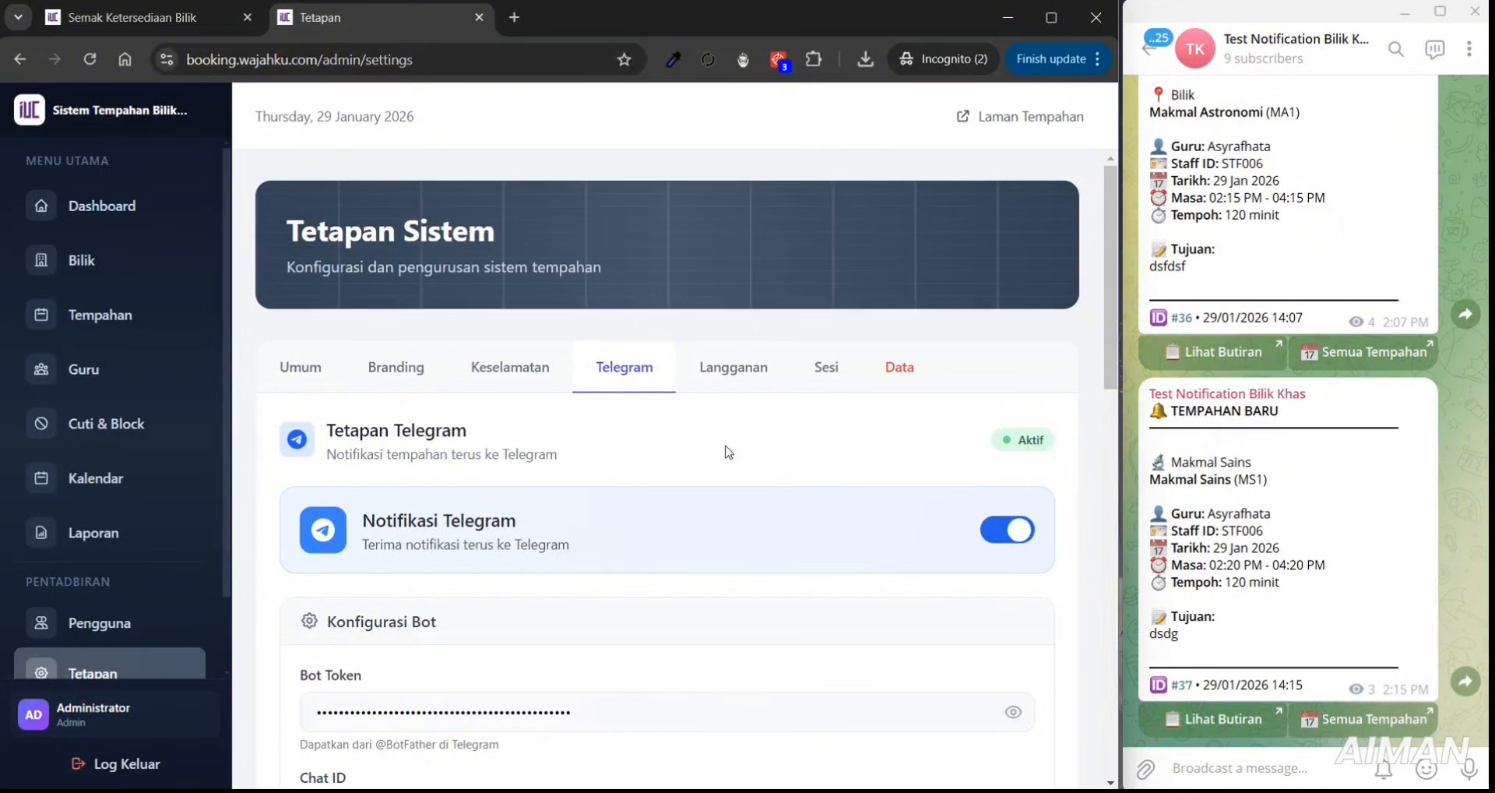
drag(1107, 266, 1150, 312)
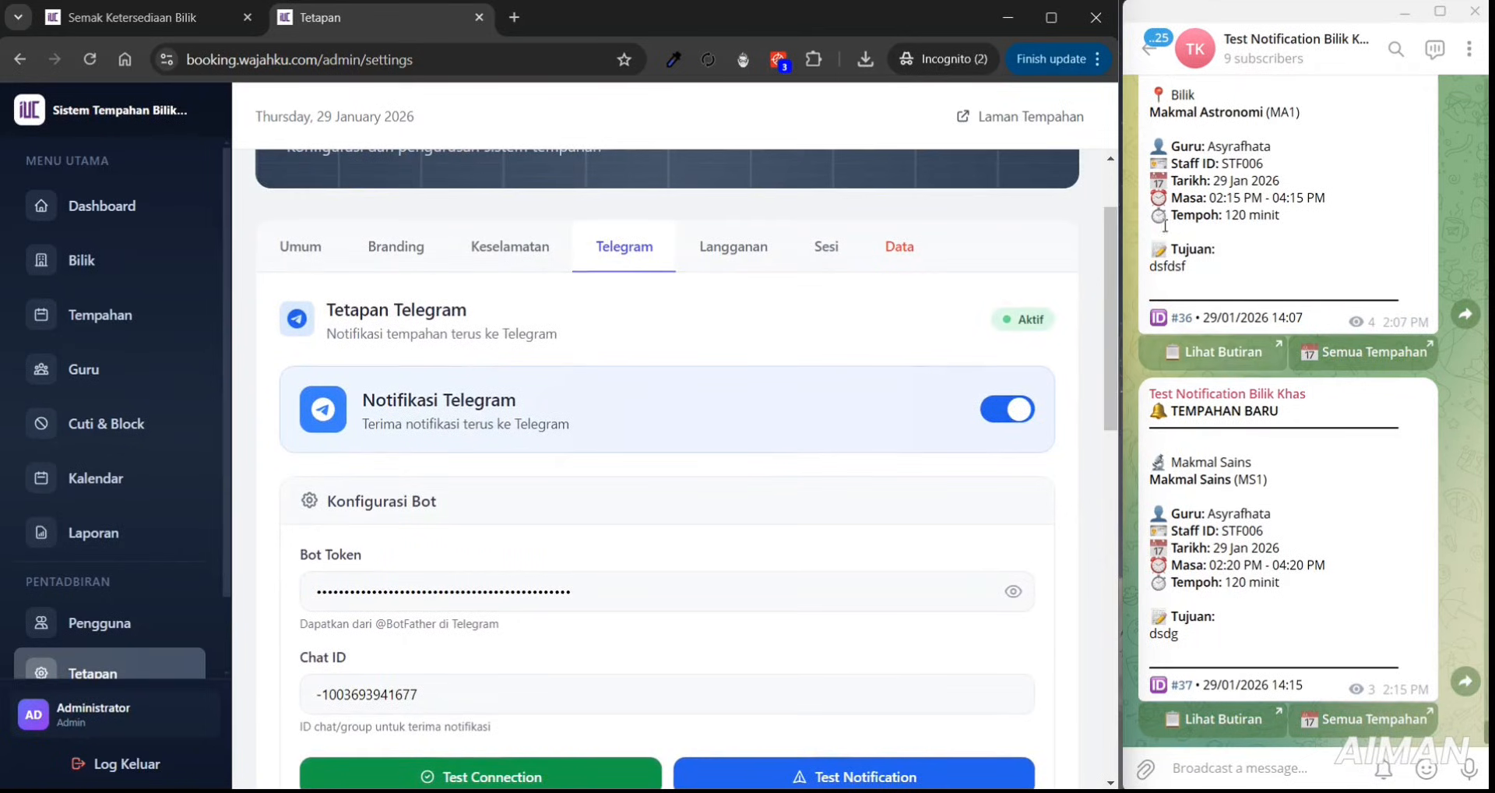
drag(1108, 236, 1125, 198)
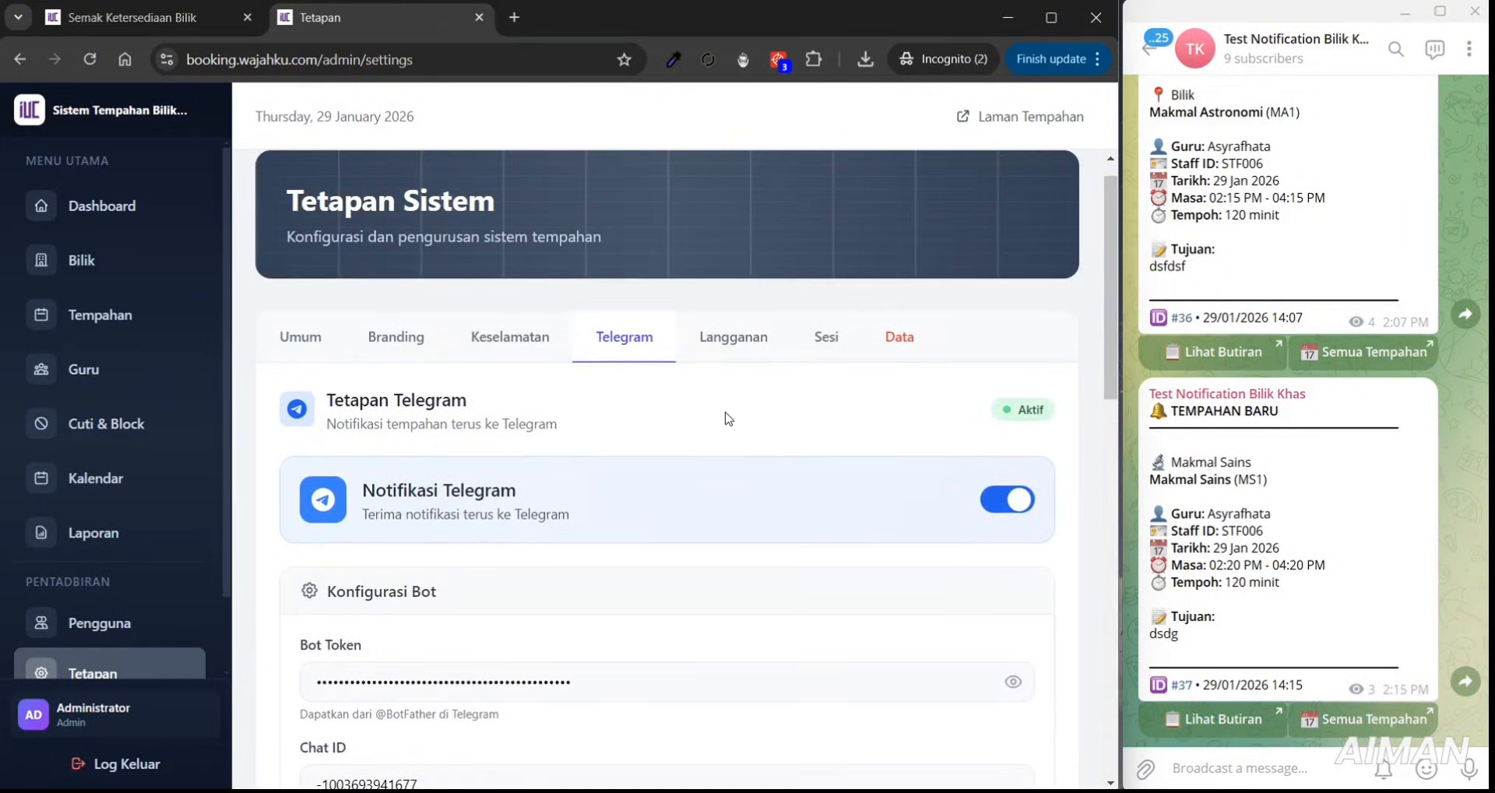
click(776, 342)
- Highlight the yearly plan's start date and the '21 hari lagi' remaining notice
drag(1114, 240, 1115, 283)
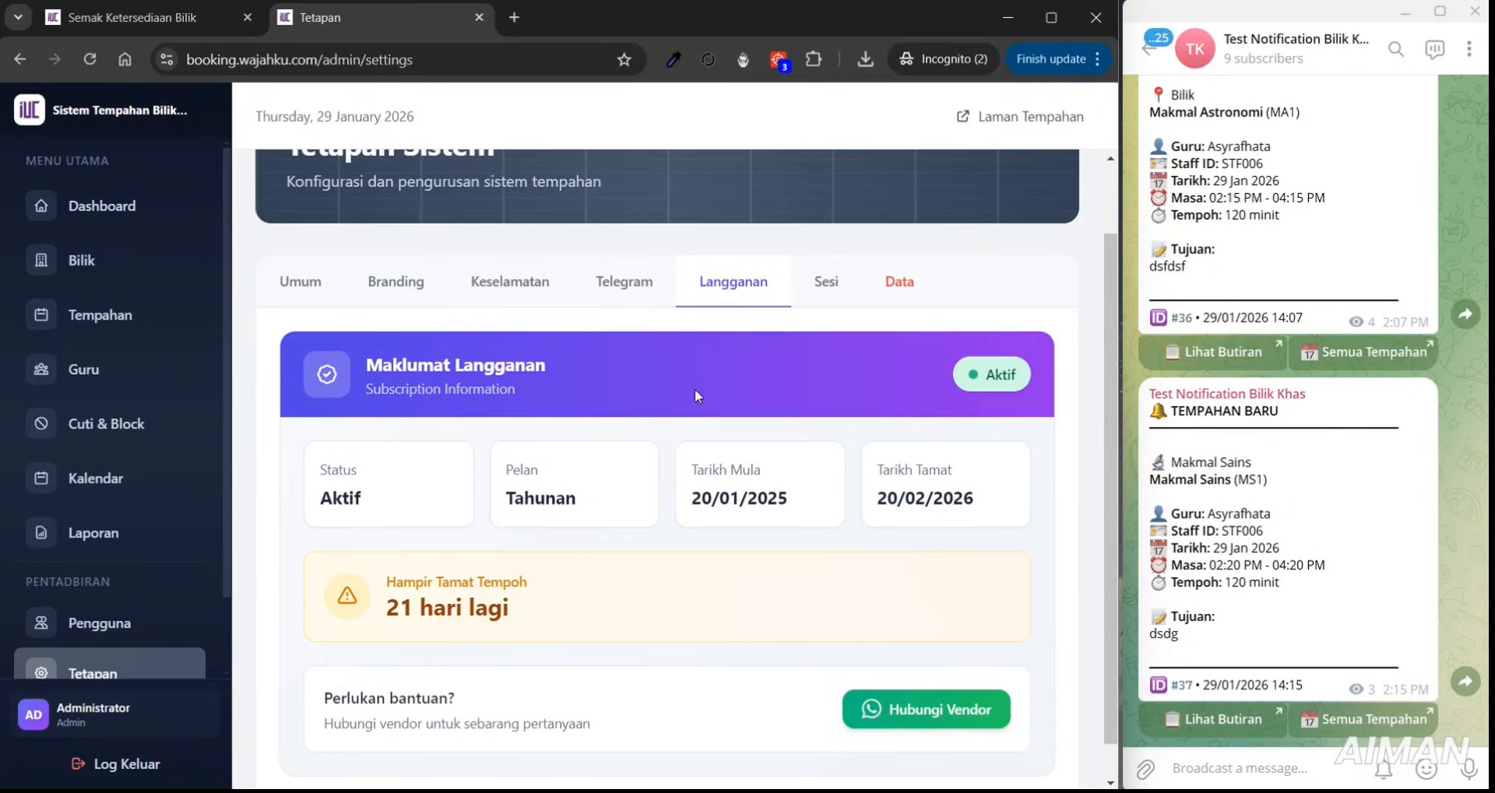
drag(695, 477, 971, 496)
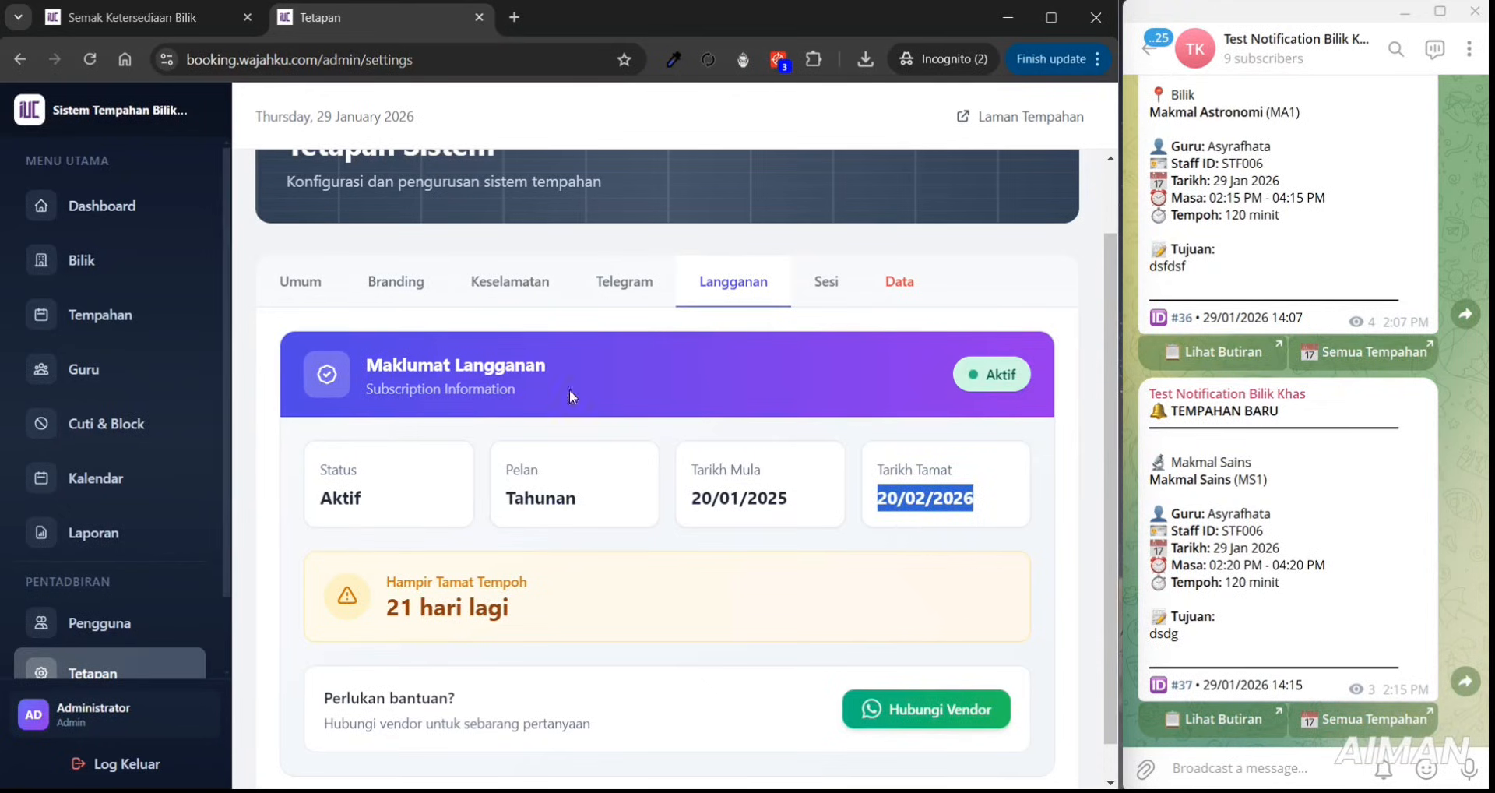
click(111, 16)
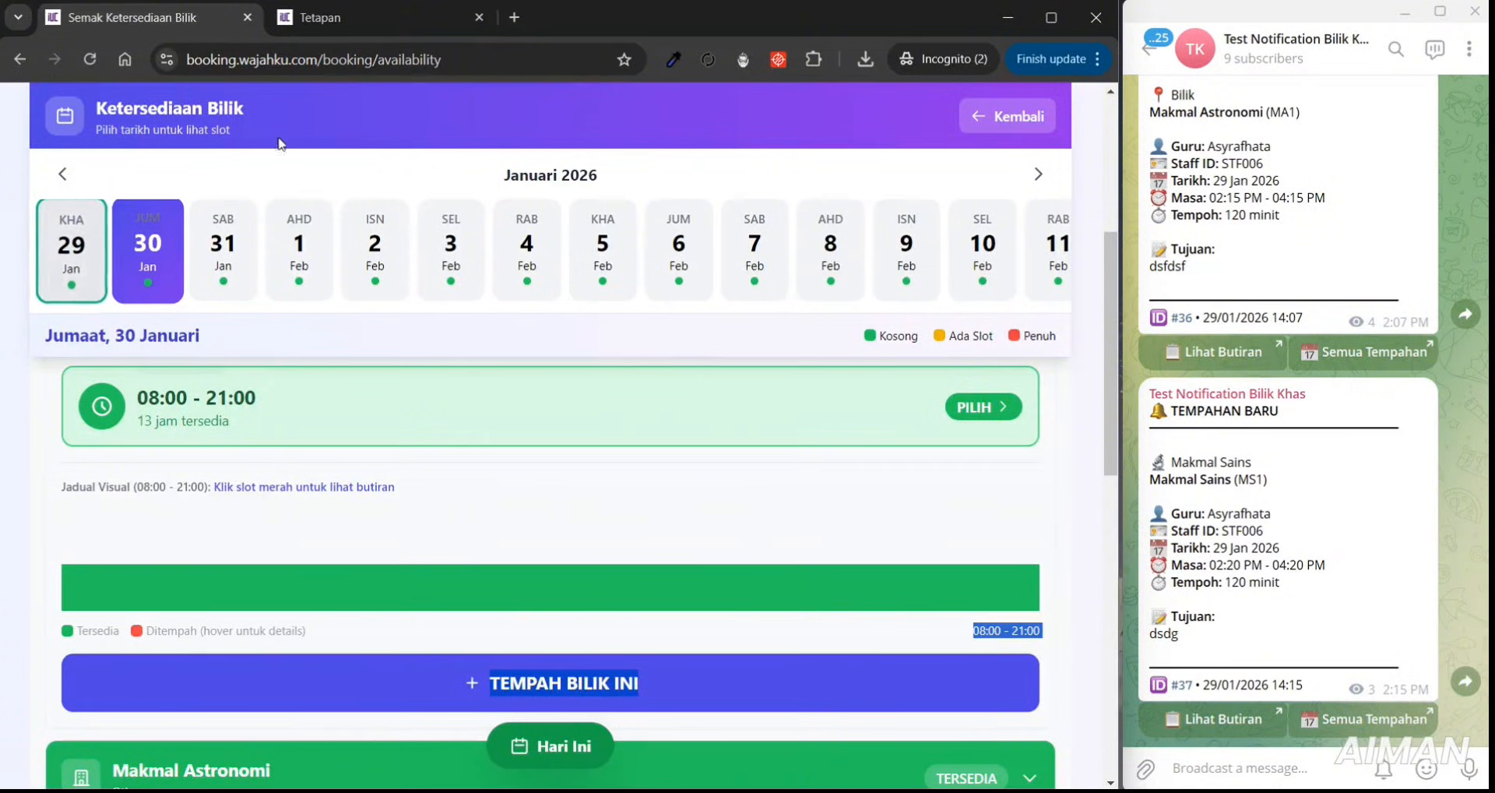
click(418, 19)
drag(527, 628, 388, 625)
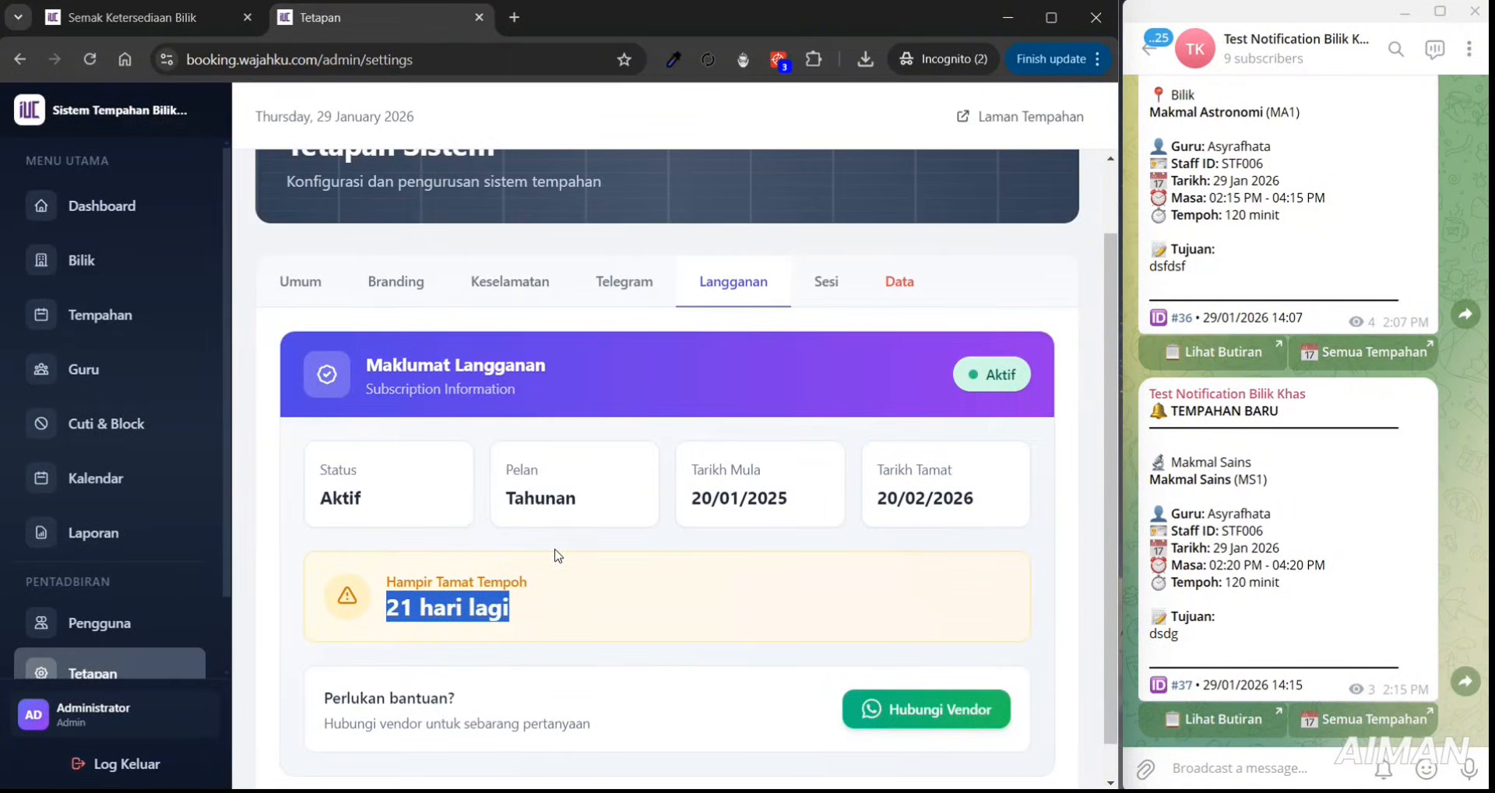
- Tick 'Aktifkan Ciri Tempahan Berulang (Mingguan)' in the Sesi settings and save
click(826, 288)
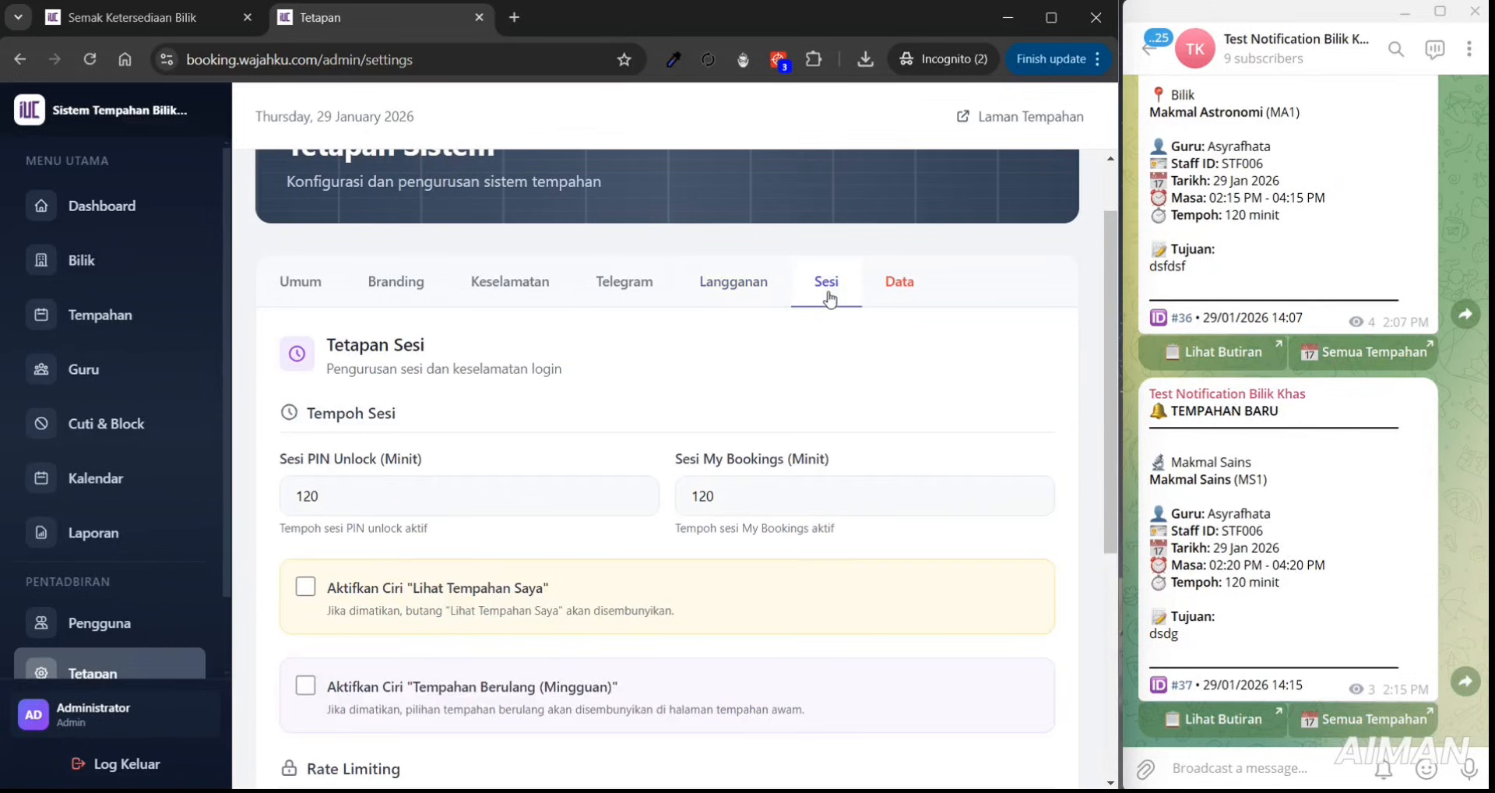
click(903, 296)
click(831, 301)
scroll(1113, 352, down, 1)
mouse_move(1112, 345)
mouse_down()
mouse_move(1109, 562)
mouse_move(1115, 350)
mouse_up()
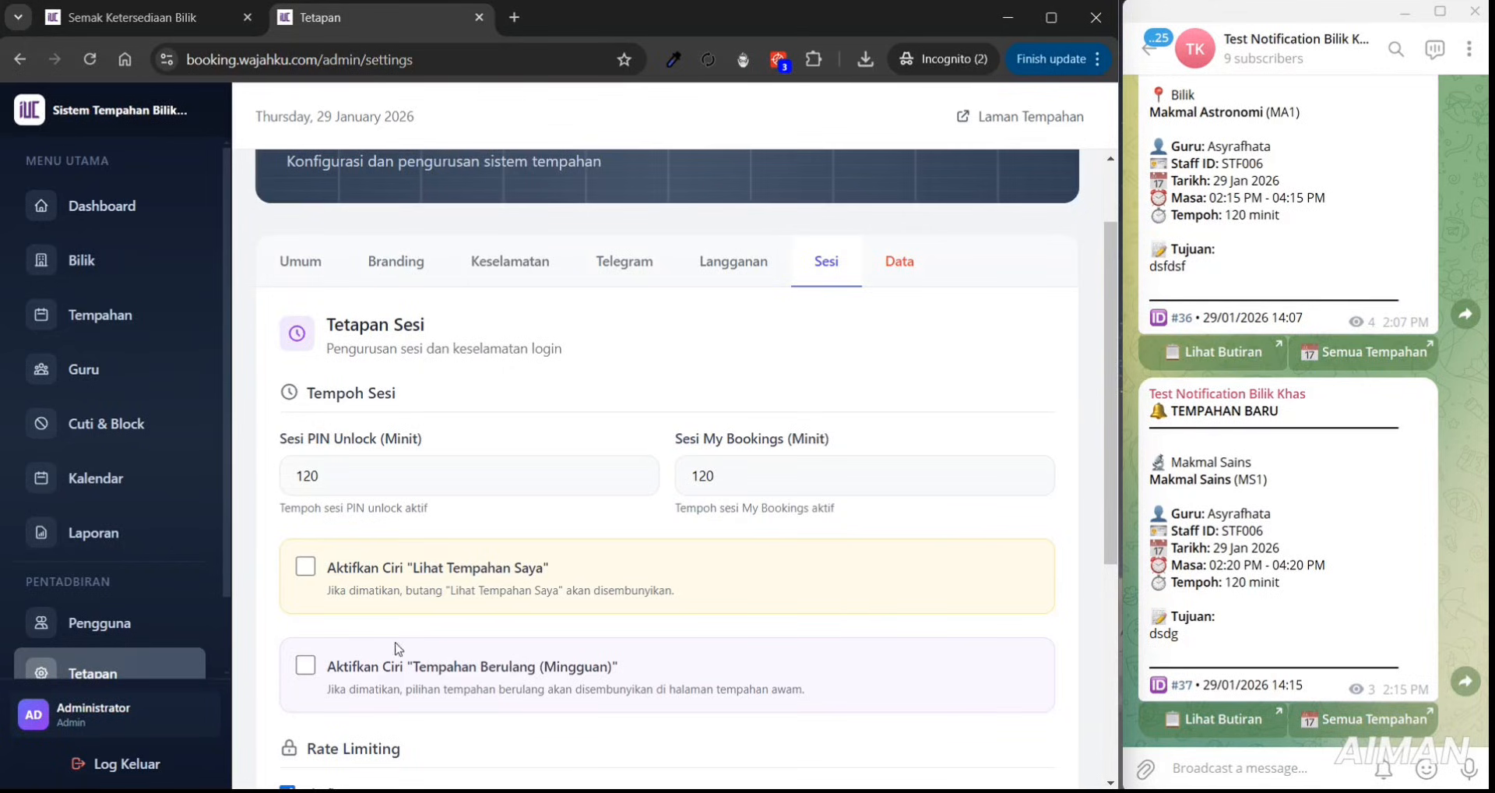
click(305, 667)
drag(1110, 511, 1088, 720)
click(368, 718)
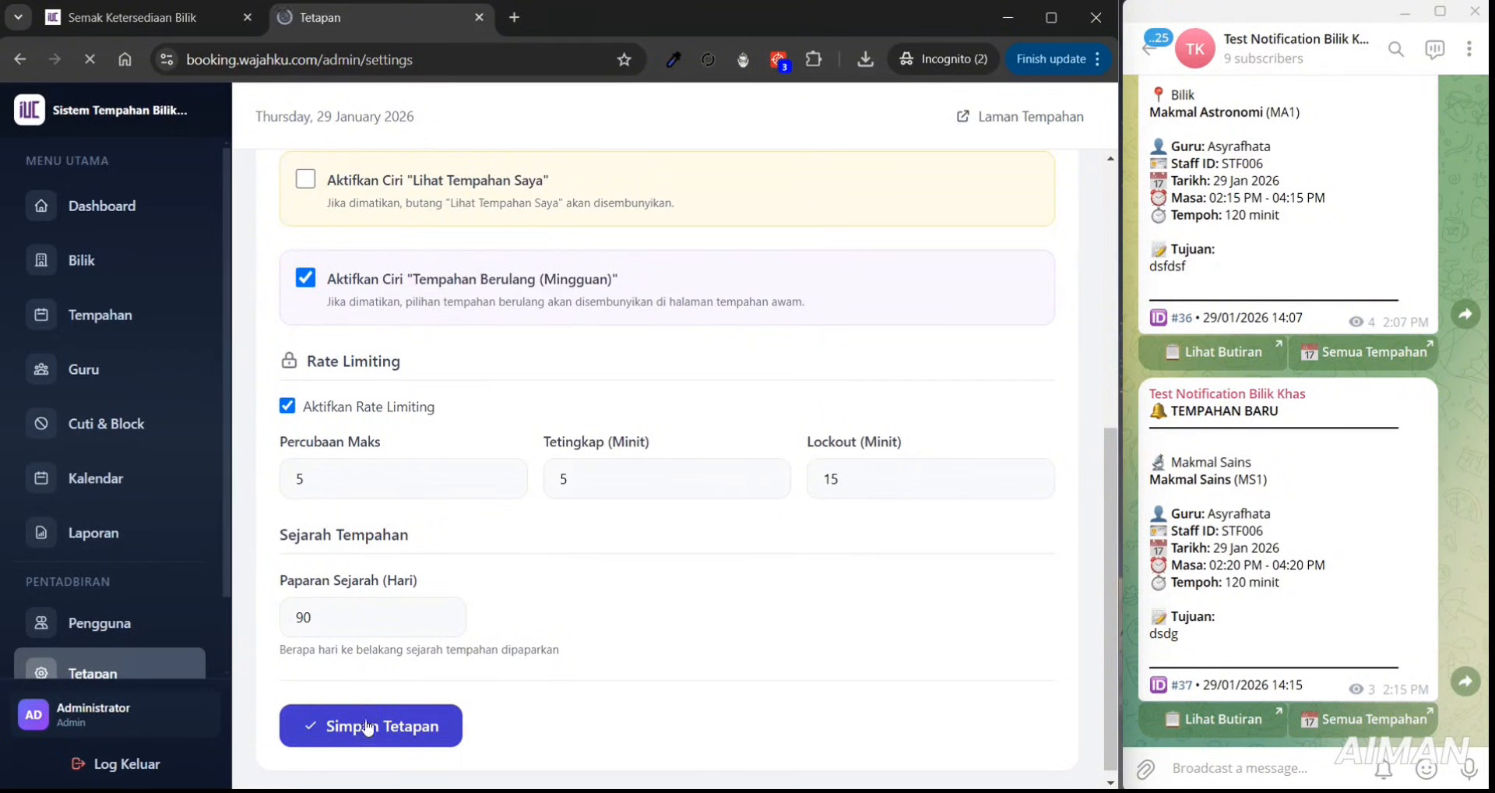
click(162, 26)
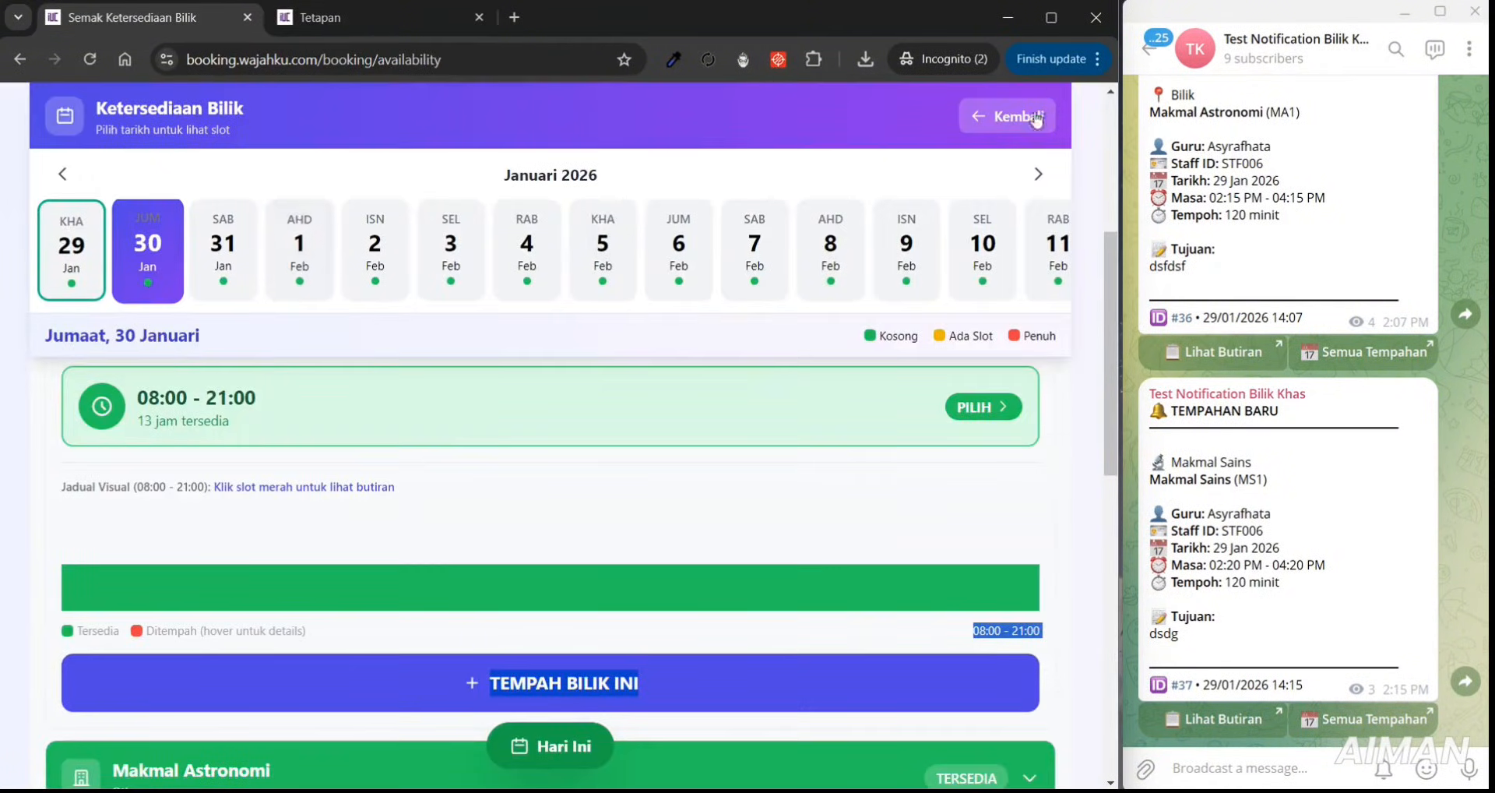
- Return to the booking form and switch on Tempahan Berulang (Mingguan), set to 2 minggu
scroll(1069, 176, up, 2)
click(1011, 217)
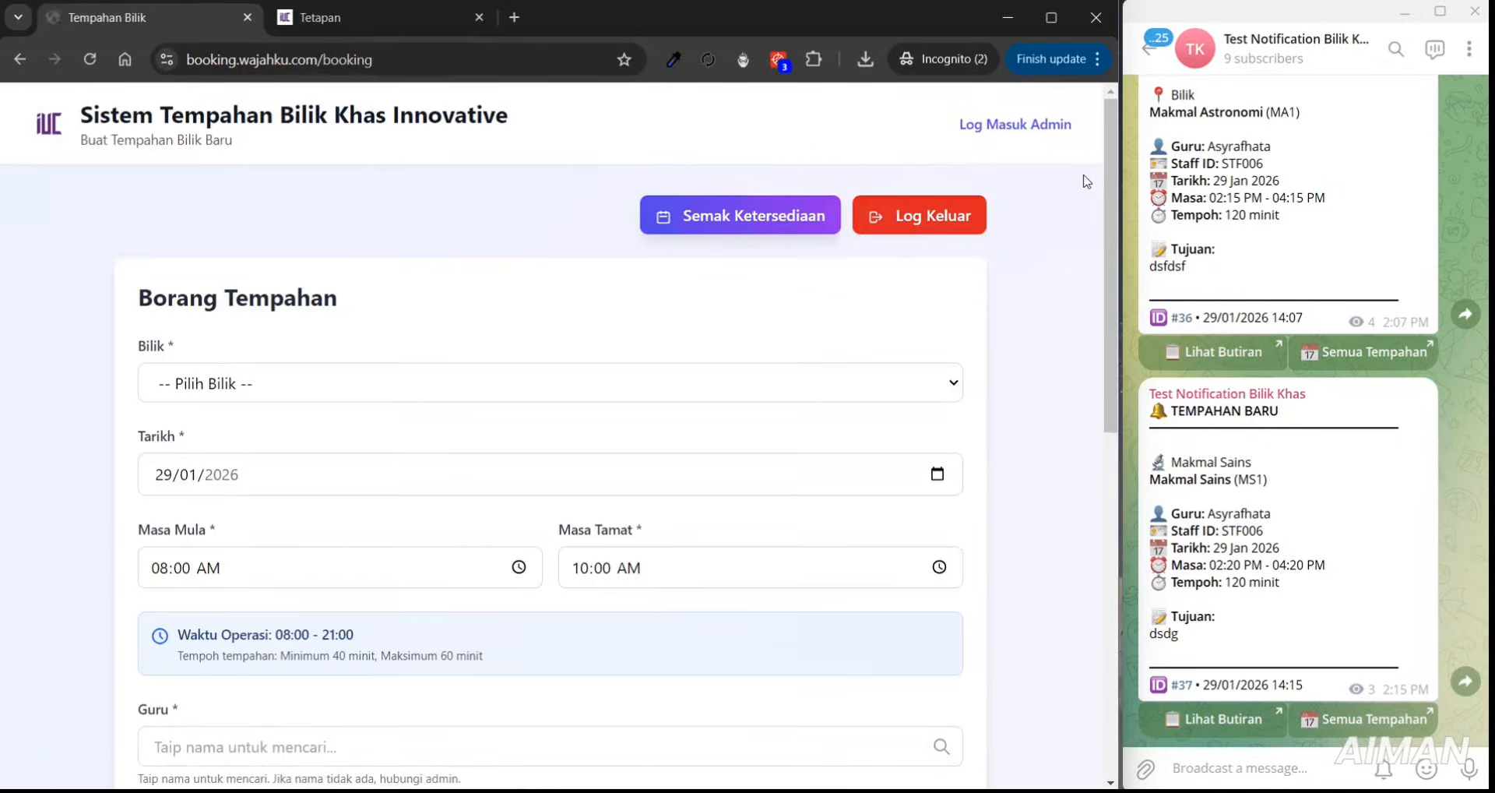
drag(1109, 179, 1118, 411)
drag(183, 587, 428, 591)
click(926, 585)
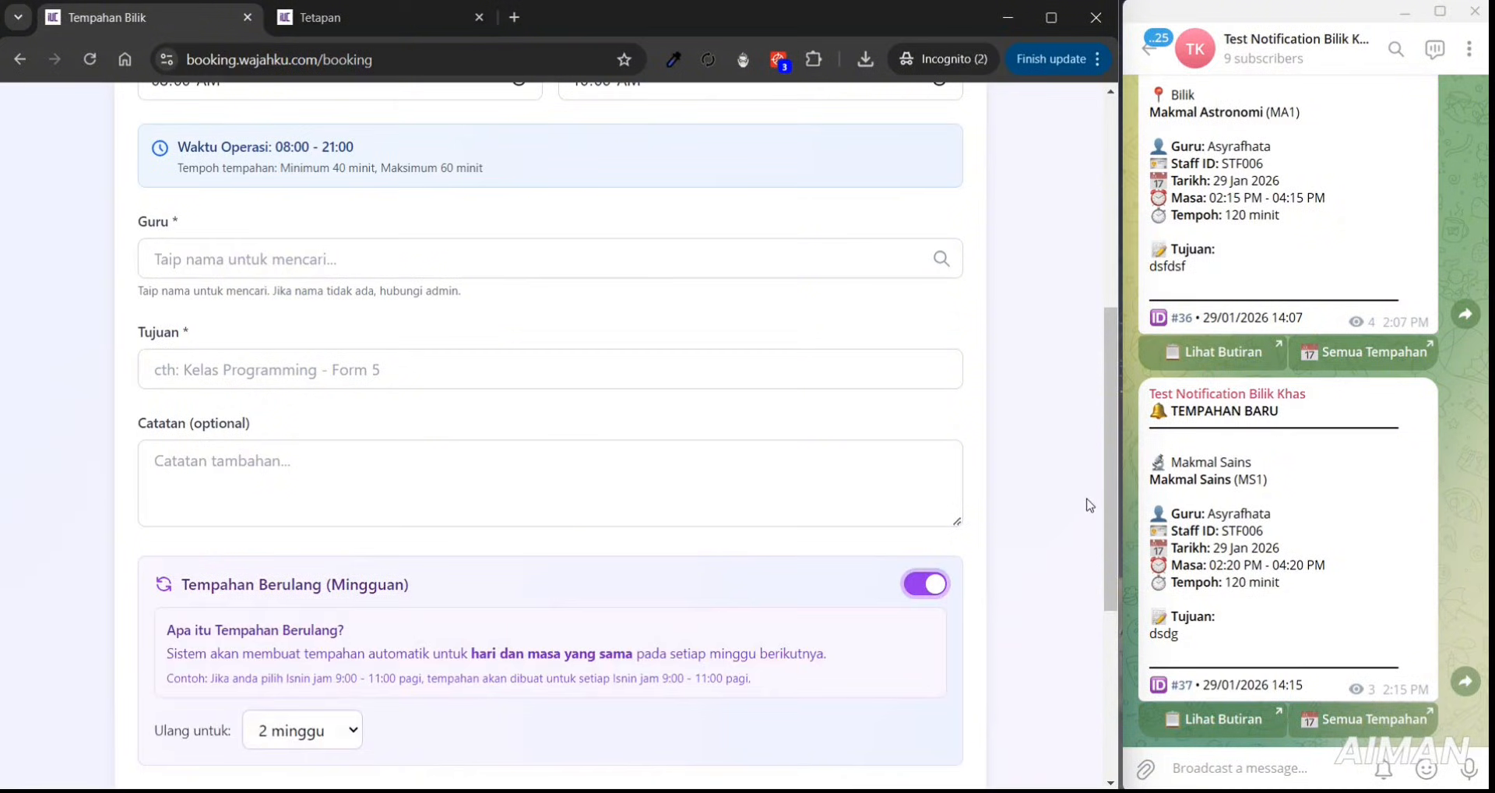
drag(1109, 476, 1099, 540)
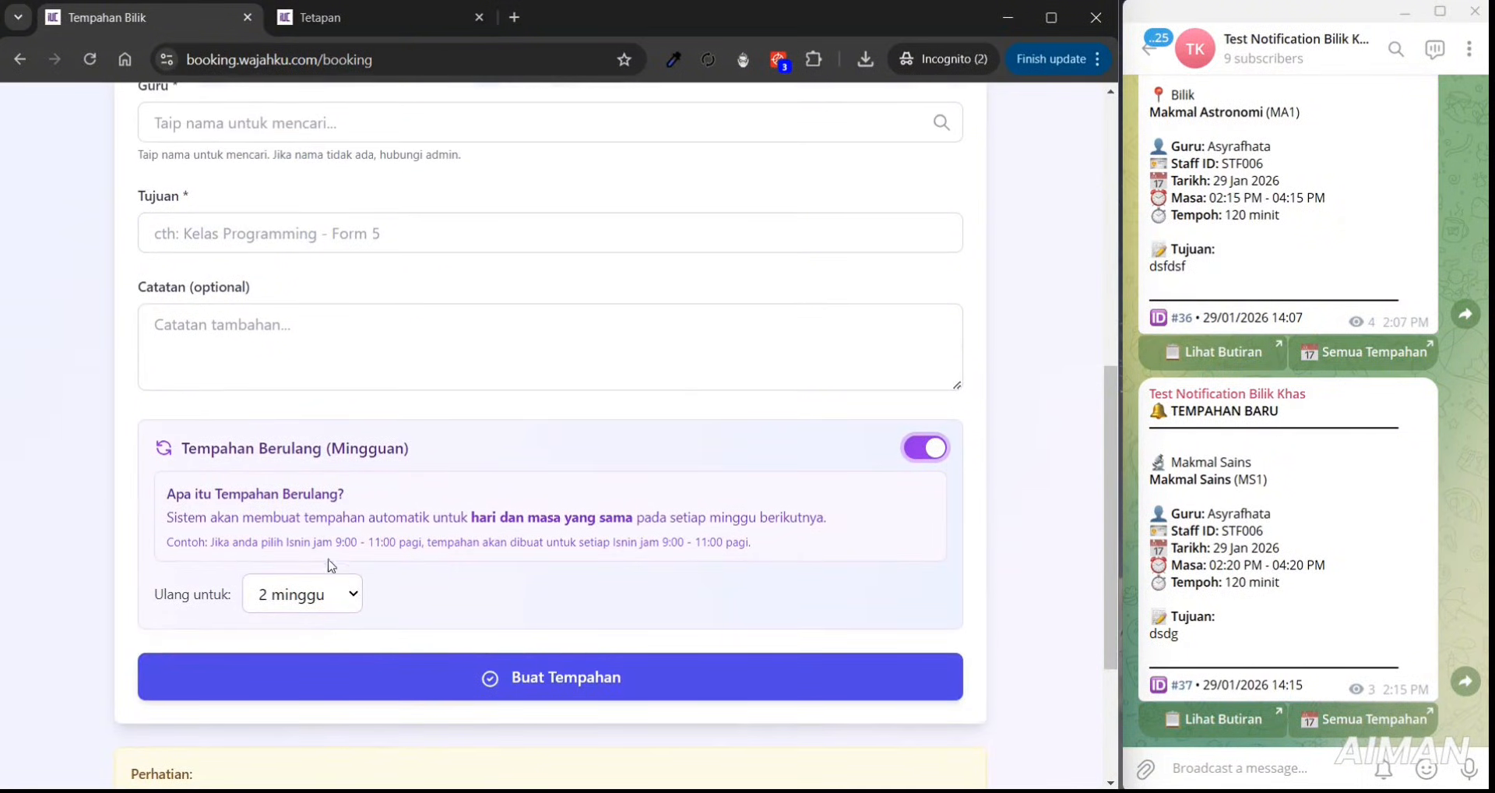
drag(1101, 403, 1114, 209)
- Choose Makmal Astronomi on 02/02/2026 and pick the 08:00–09:00 slot
click(1114, 208)
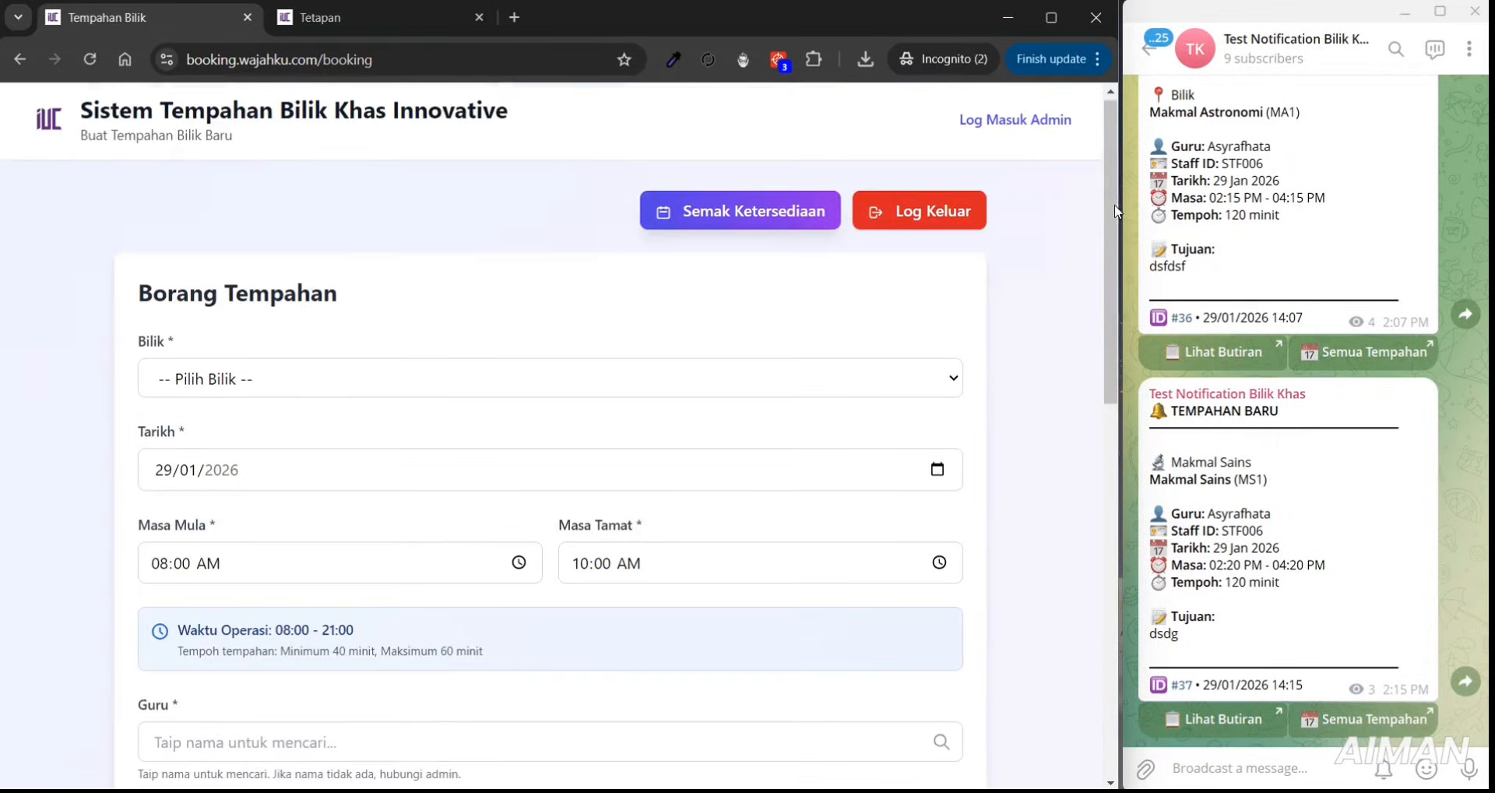
click(504, 387)
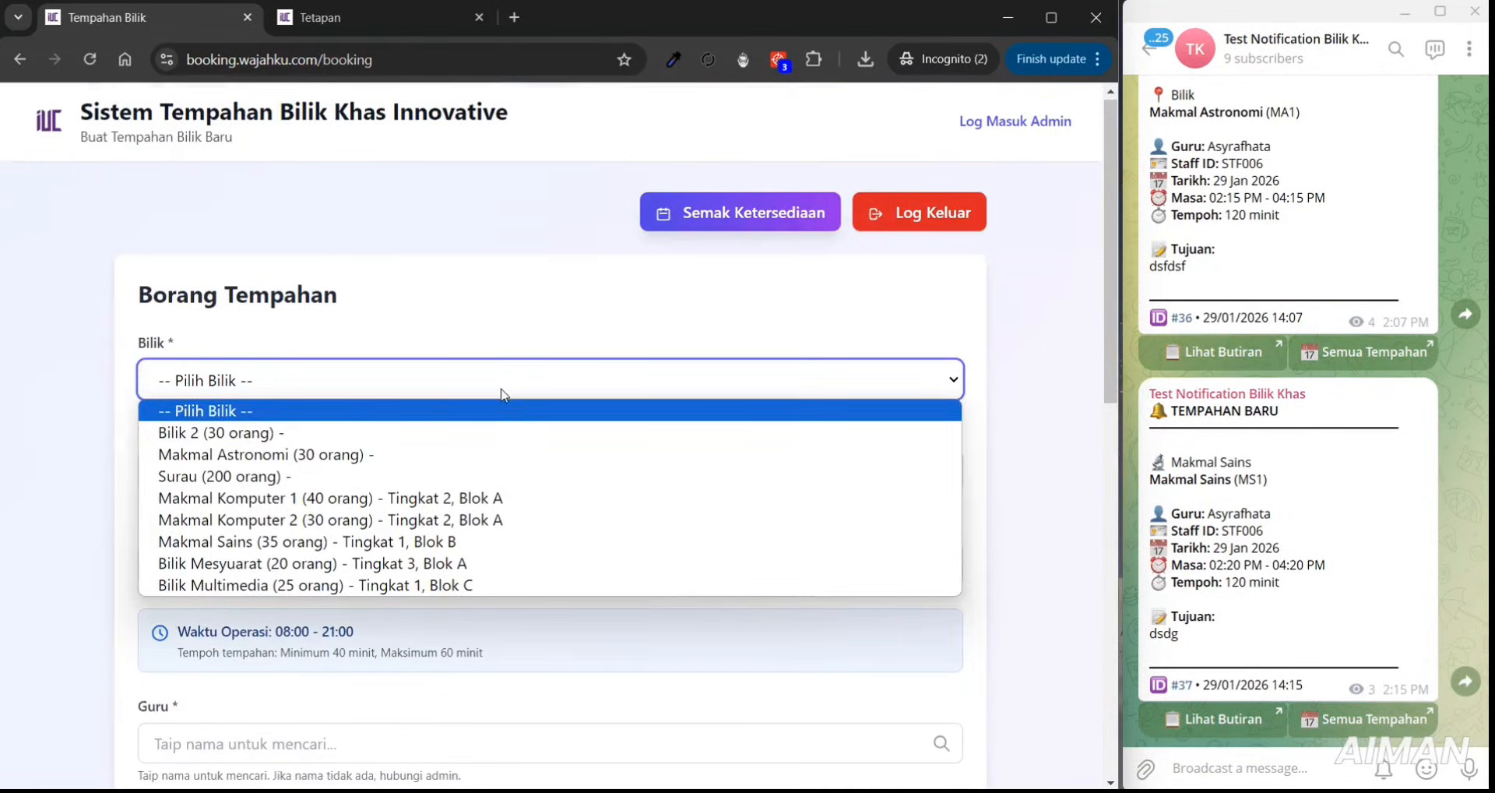
click(265, 454)
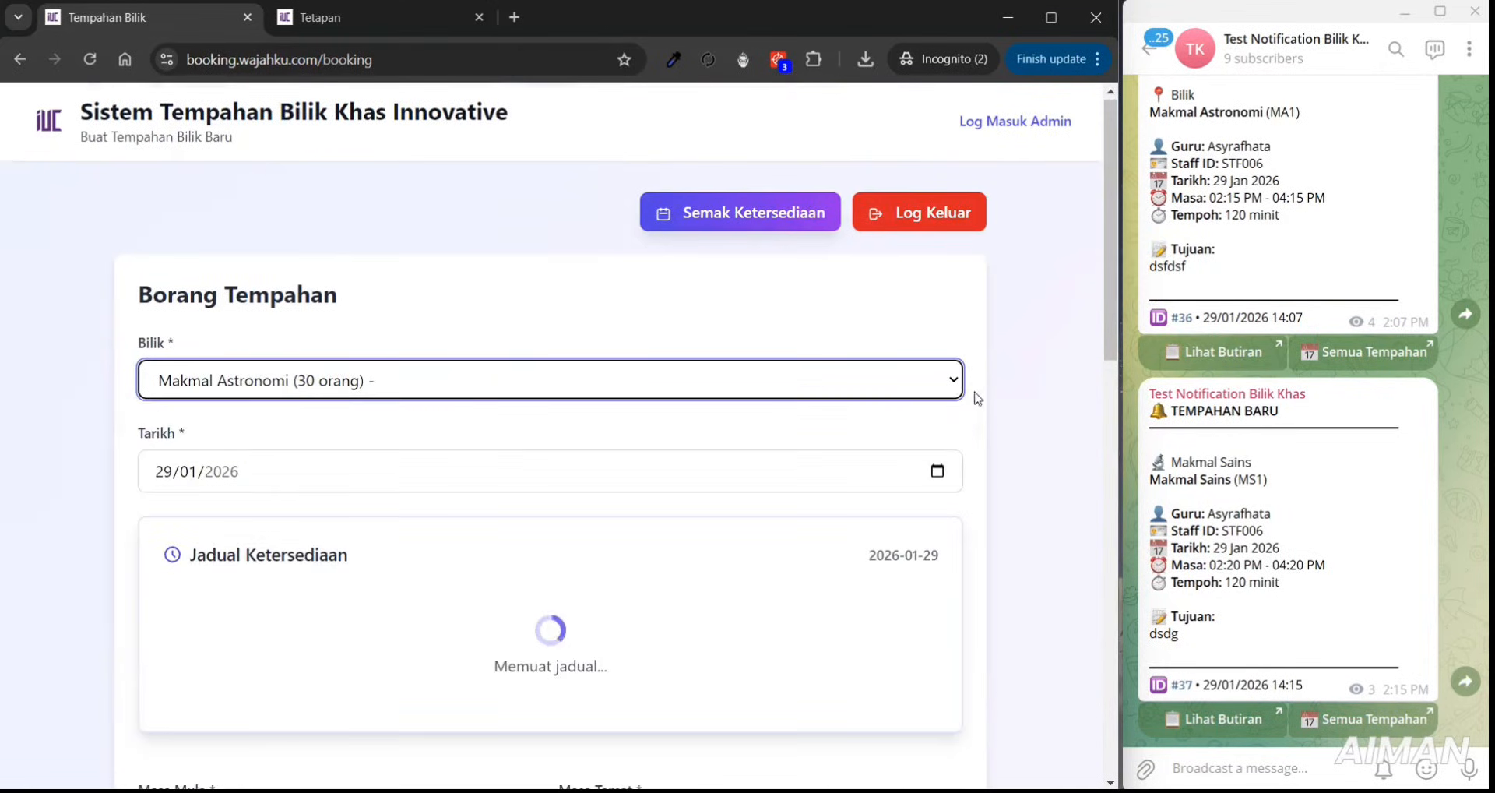
scroll(1110, 319, down, 2)
click(936, 311)
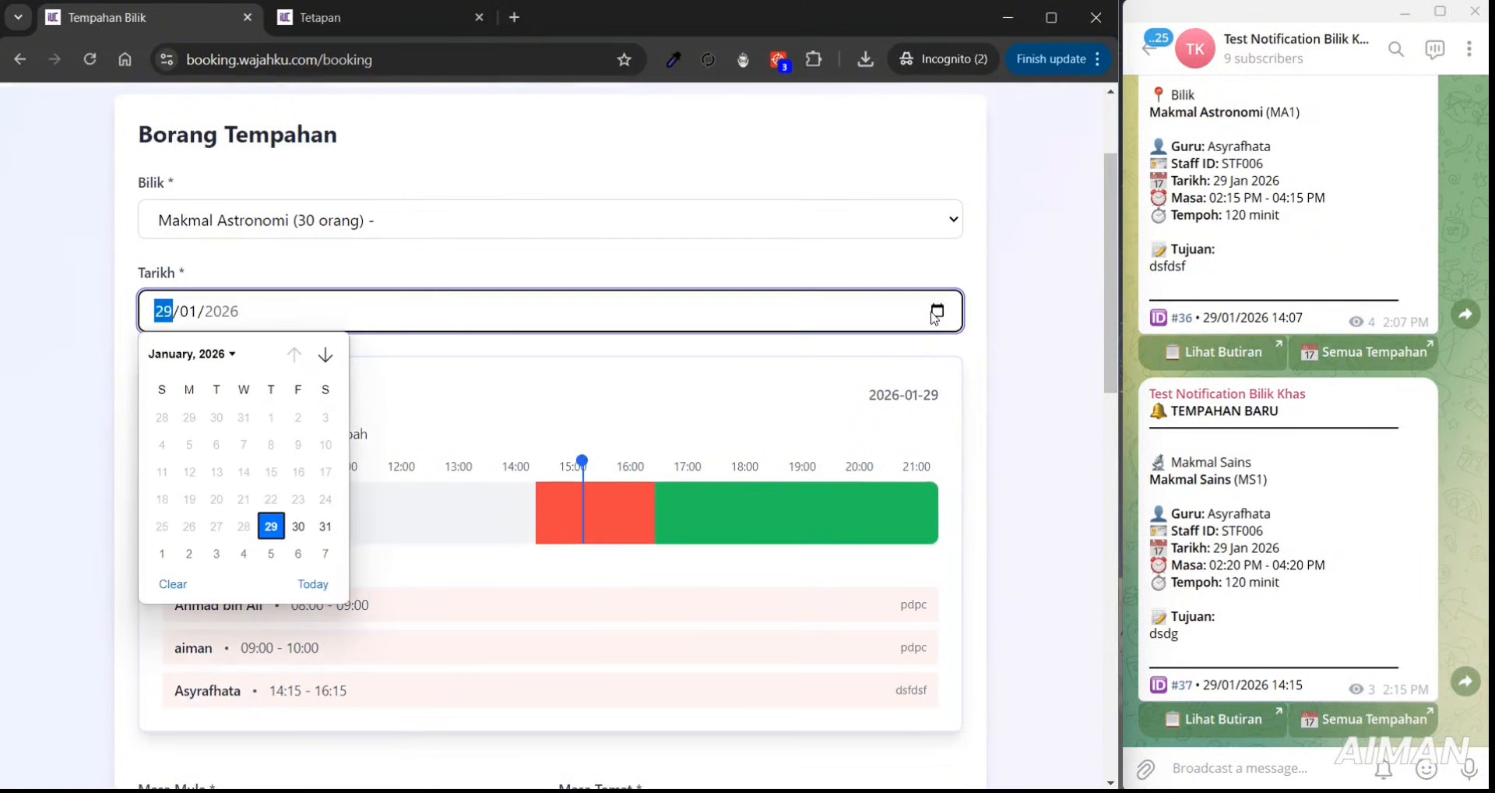
click(326, 355)
click(295, 357)
click(190, 553)
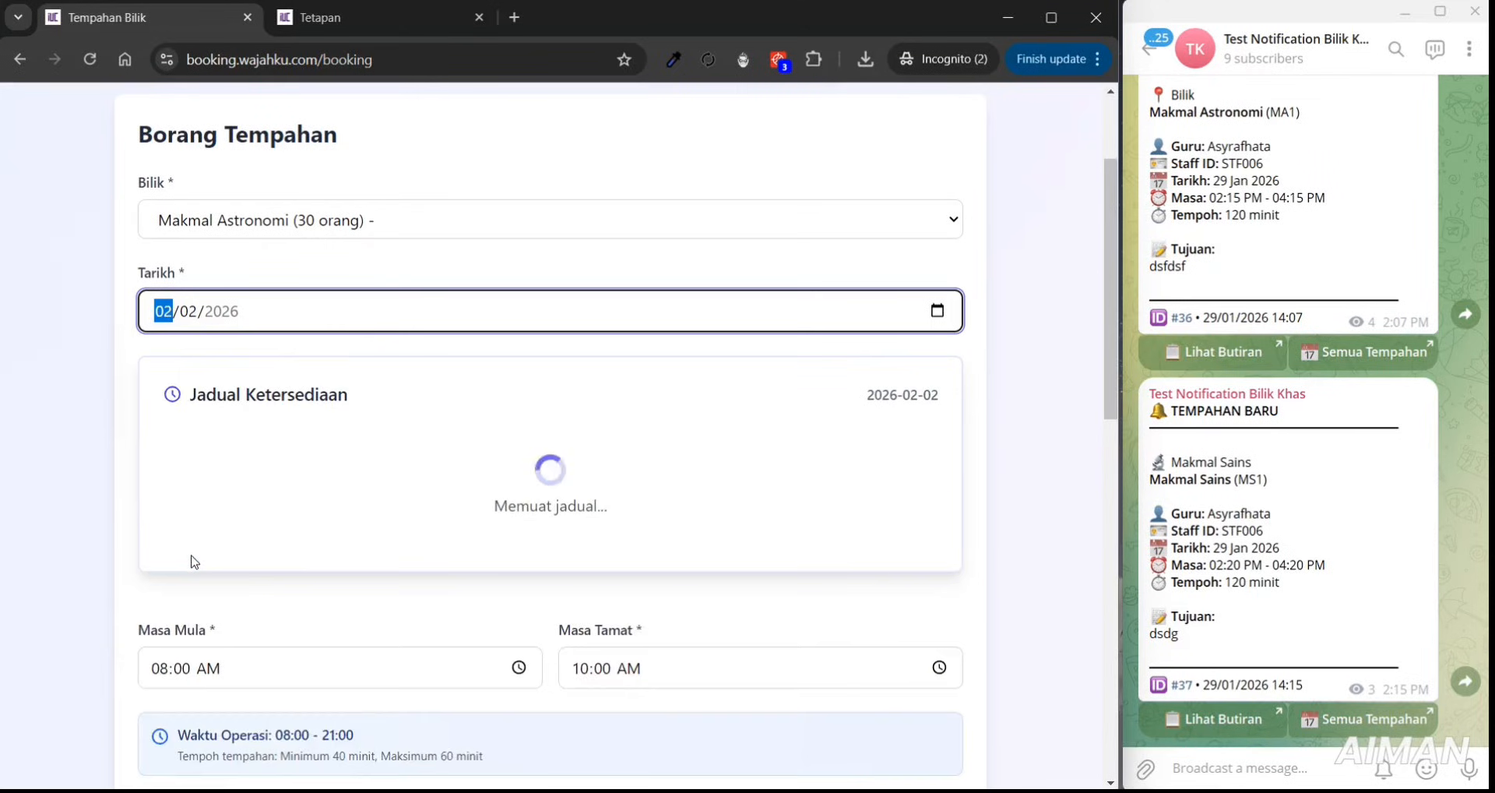
click(750, 507)
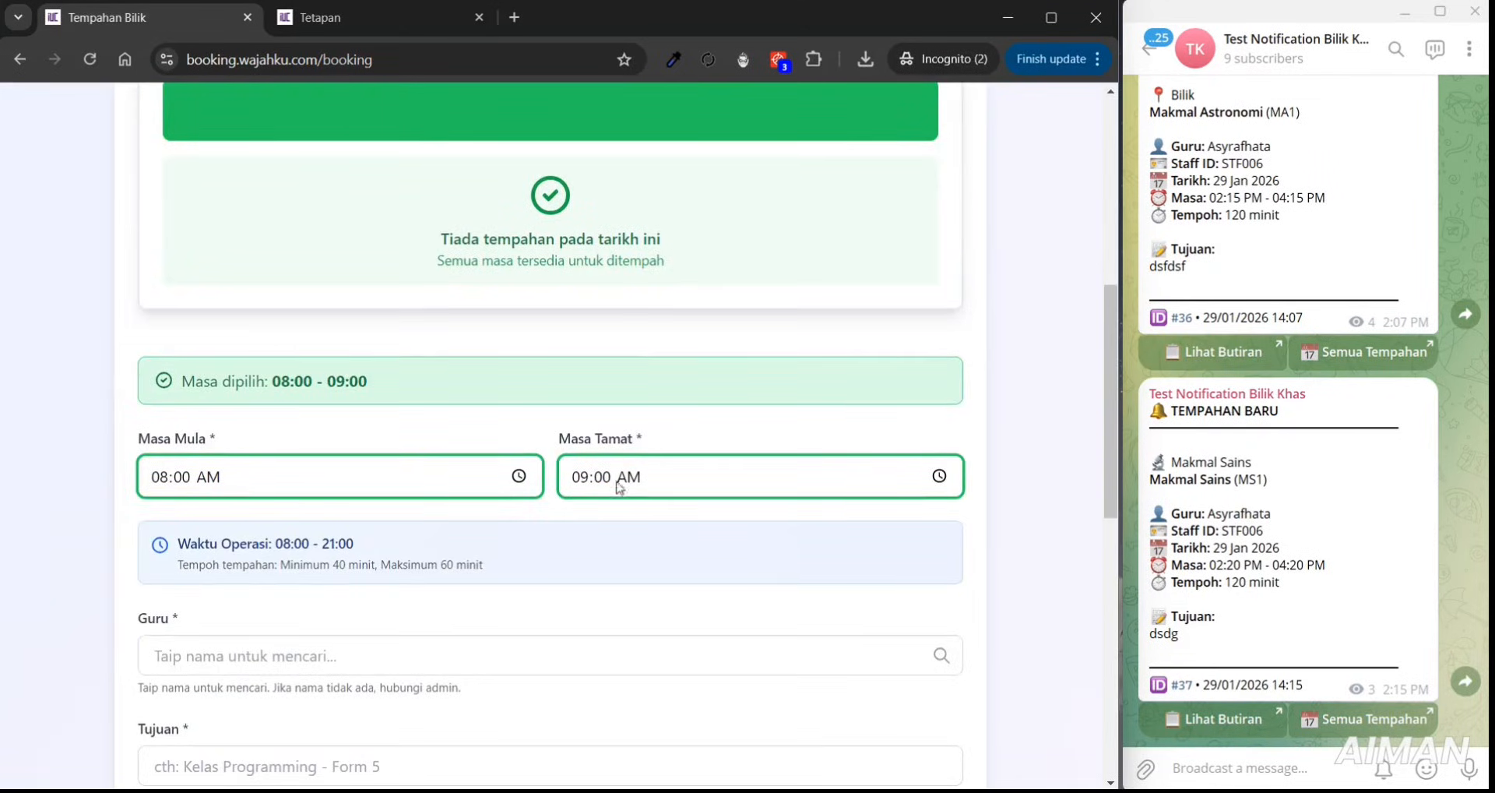
- Select the first listed teacher and enter the purpose 'Kelas Astronomi'
scroll(935, 413, down, 1)
scroll(839, 508, down, 2)
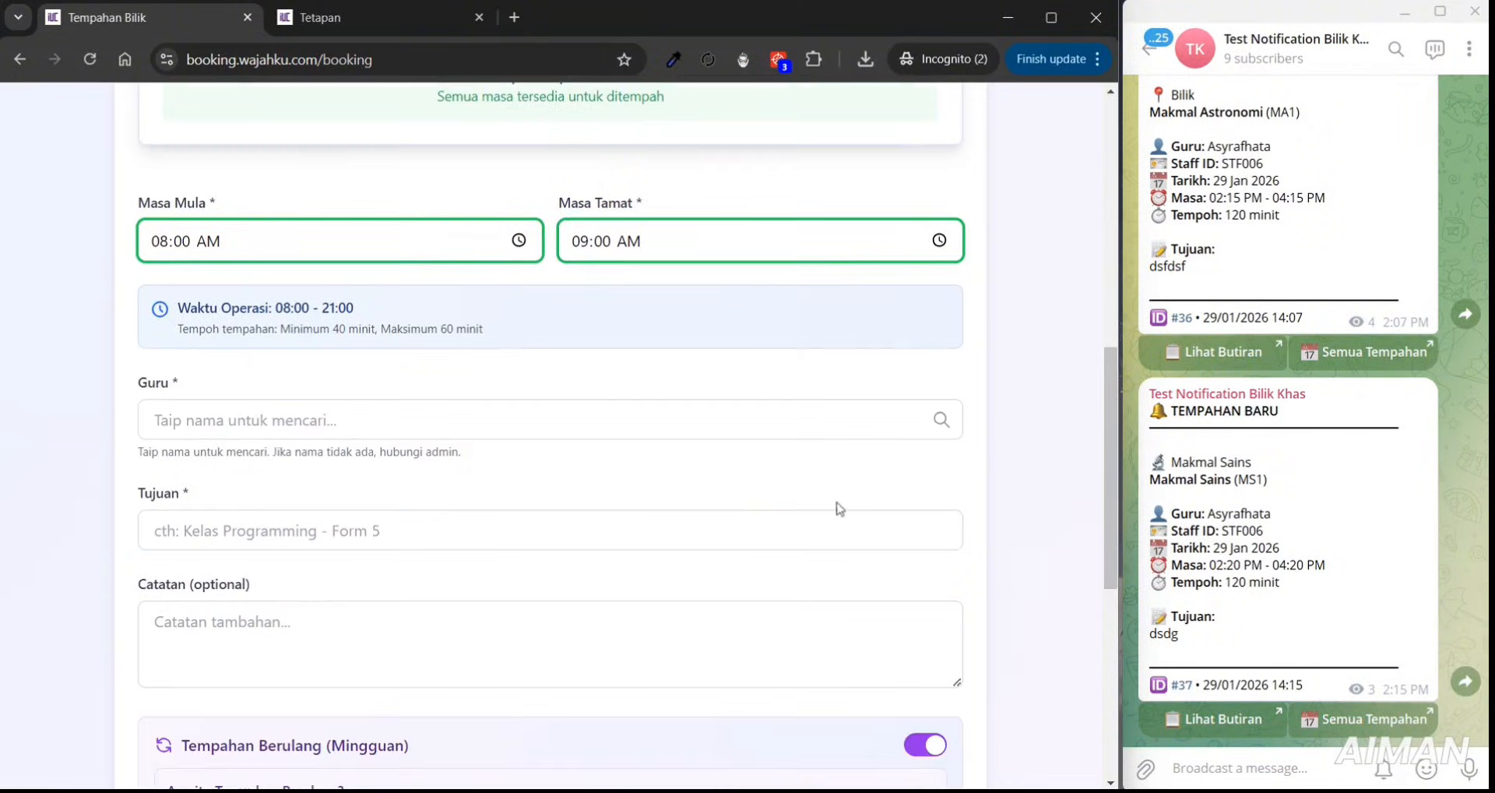
click(611, 433)
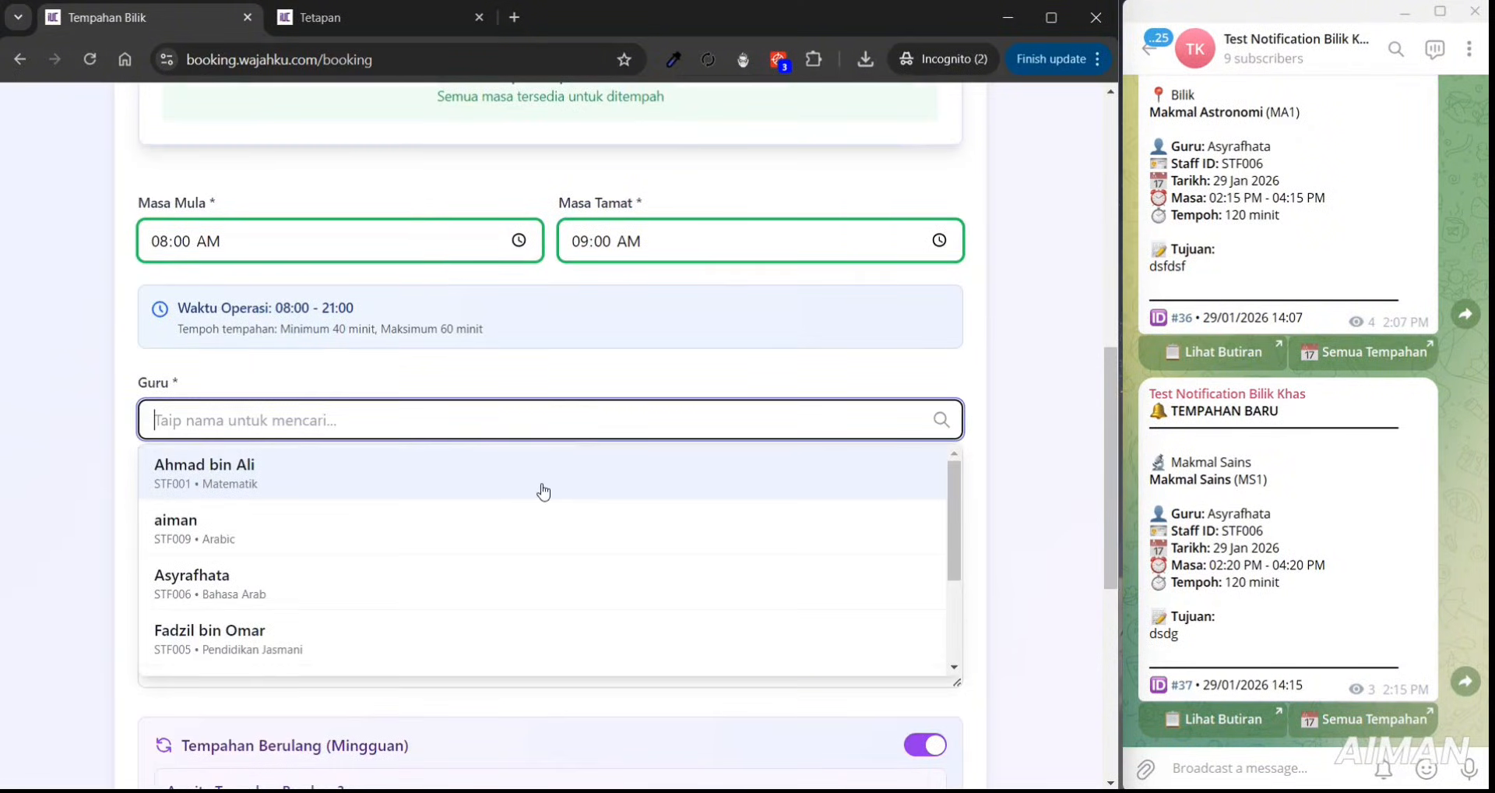
click(543, 491)
click(521, 562)
text(Kelas)
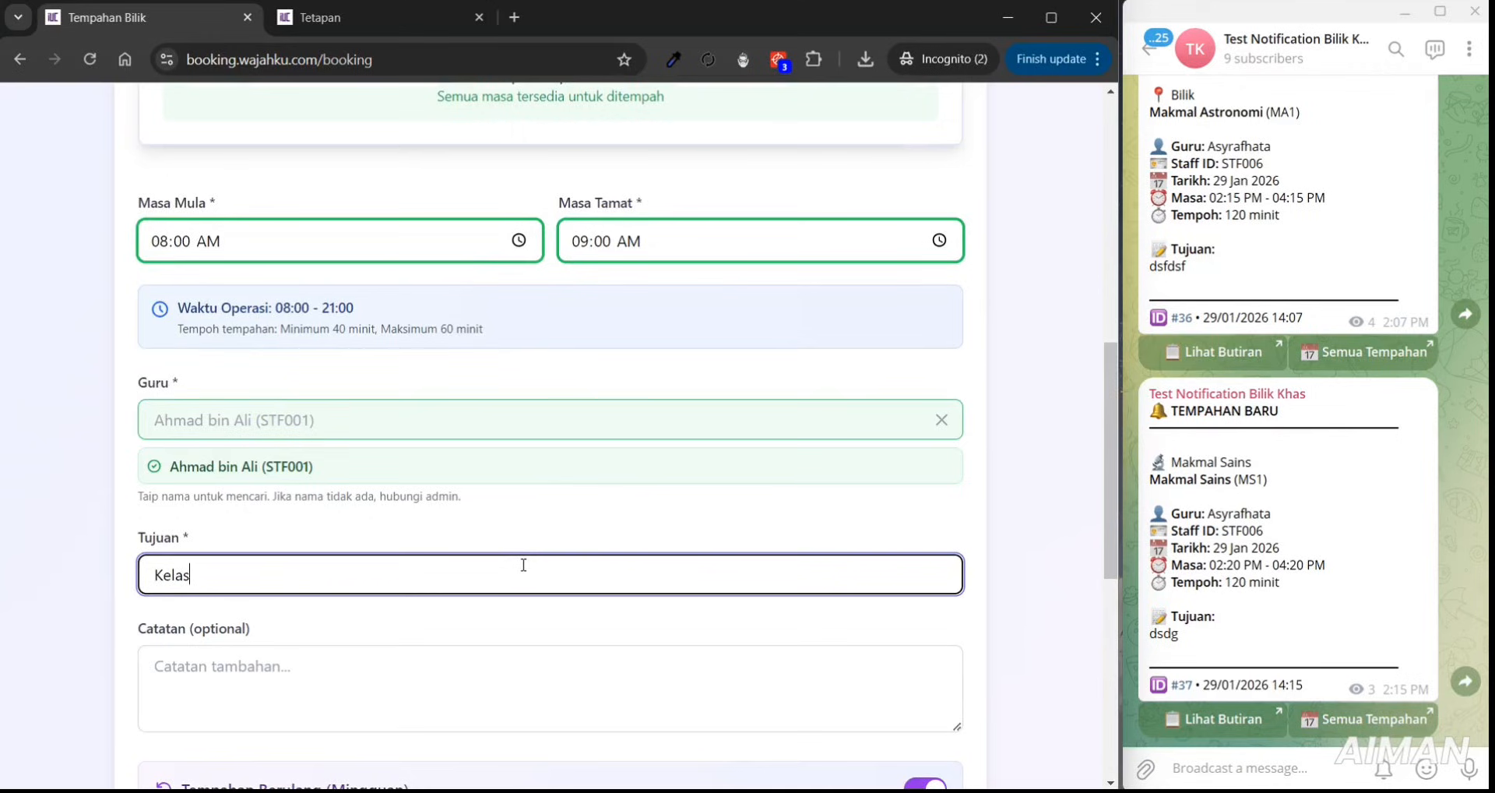
text( Astronomi)
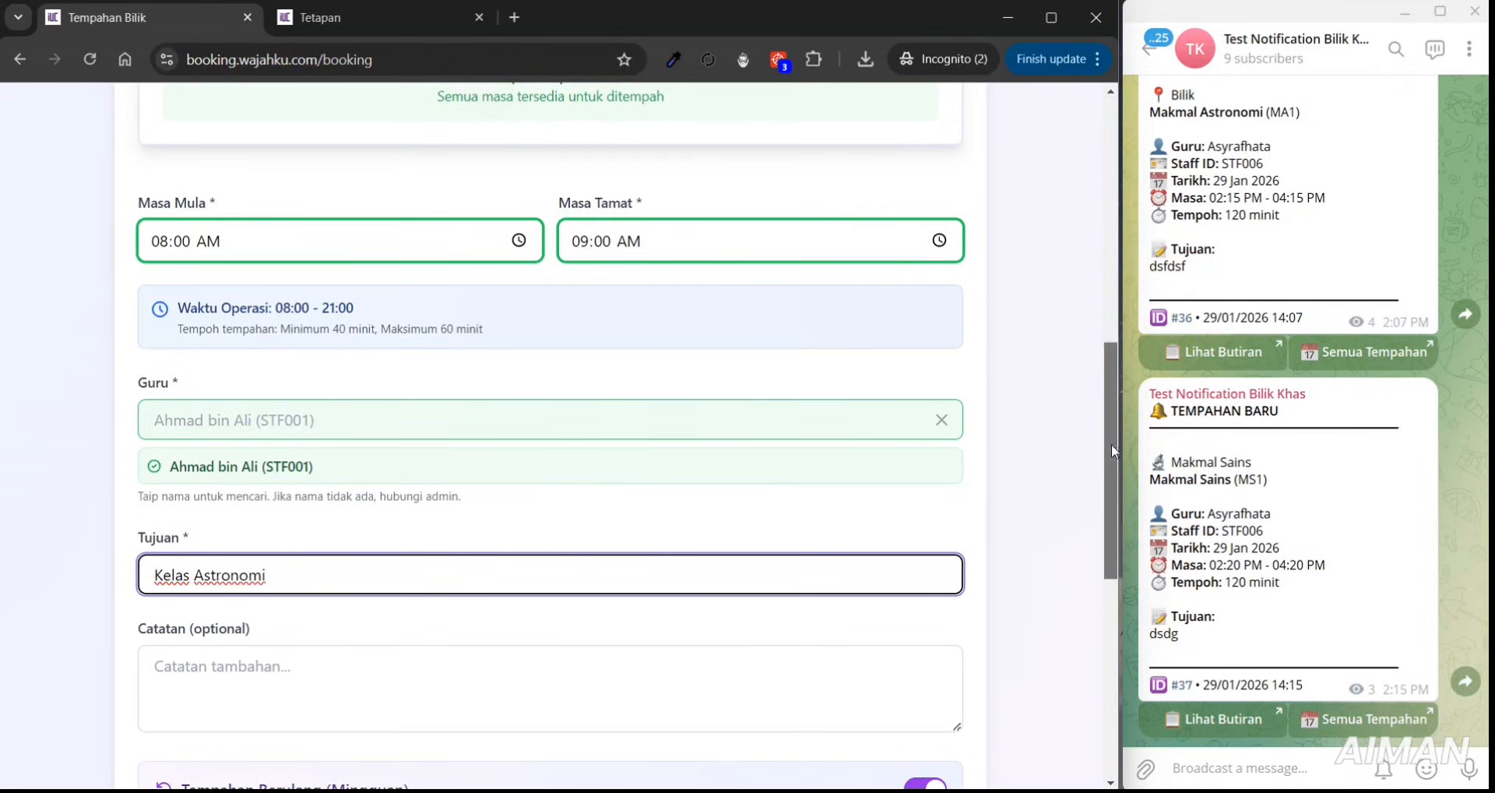
- Set the booking to repeat weekly for 3 minggu and submit it
drag(1111, 444, 1115, 615)
click(303, 427)
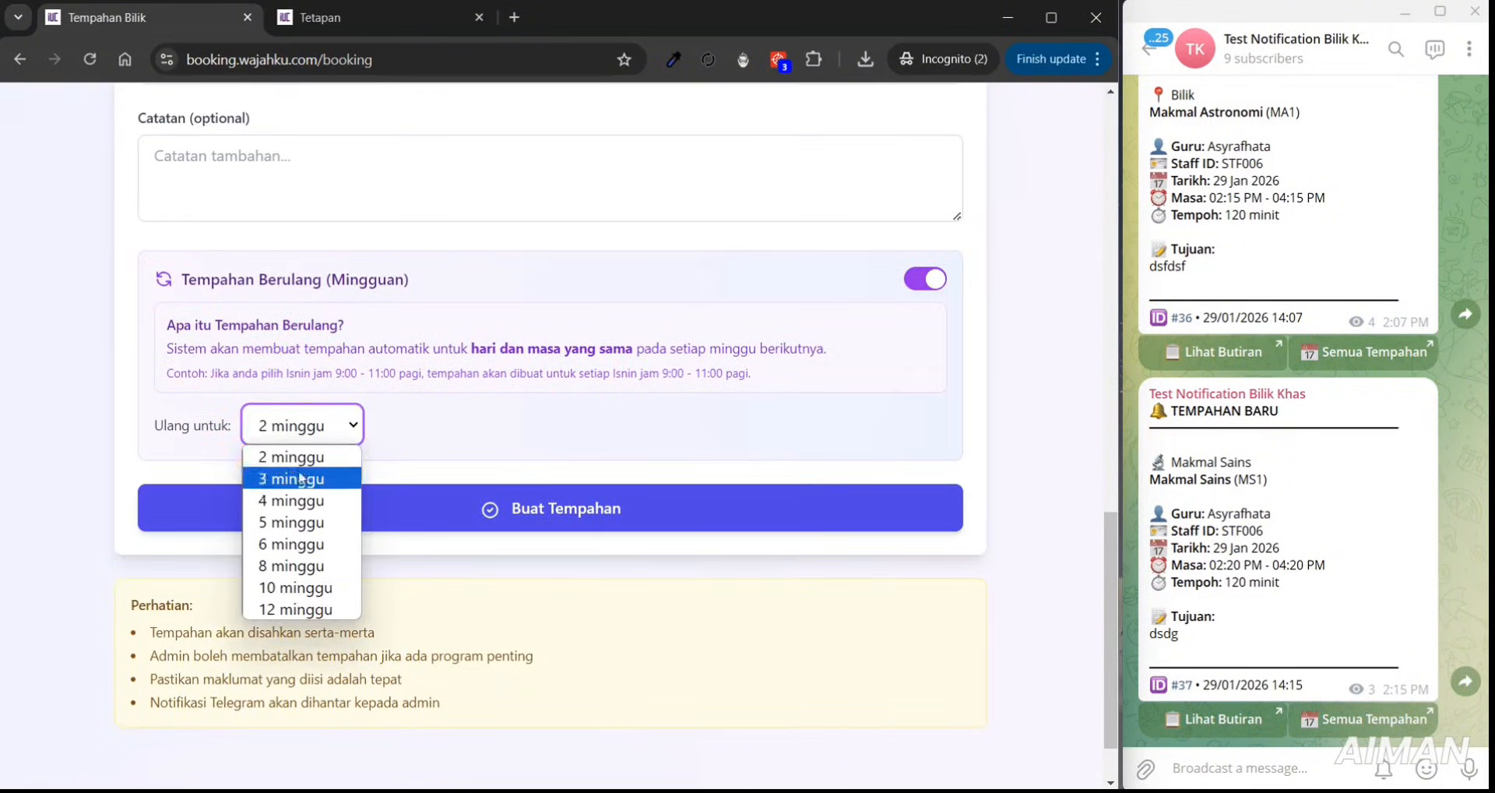
key(Escape)
key(Down)
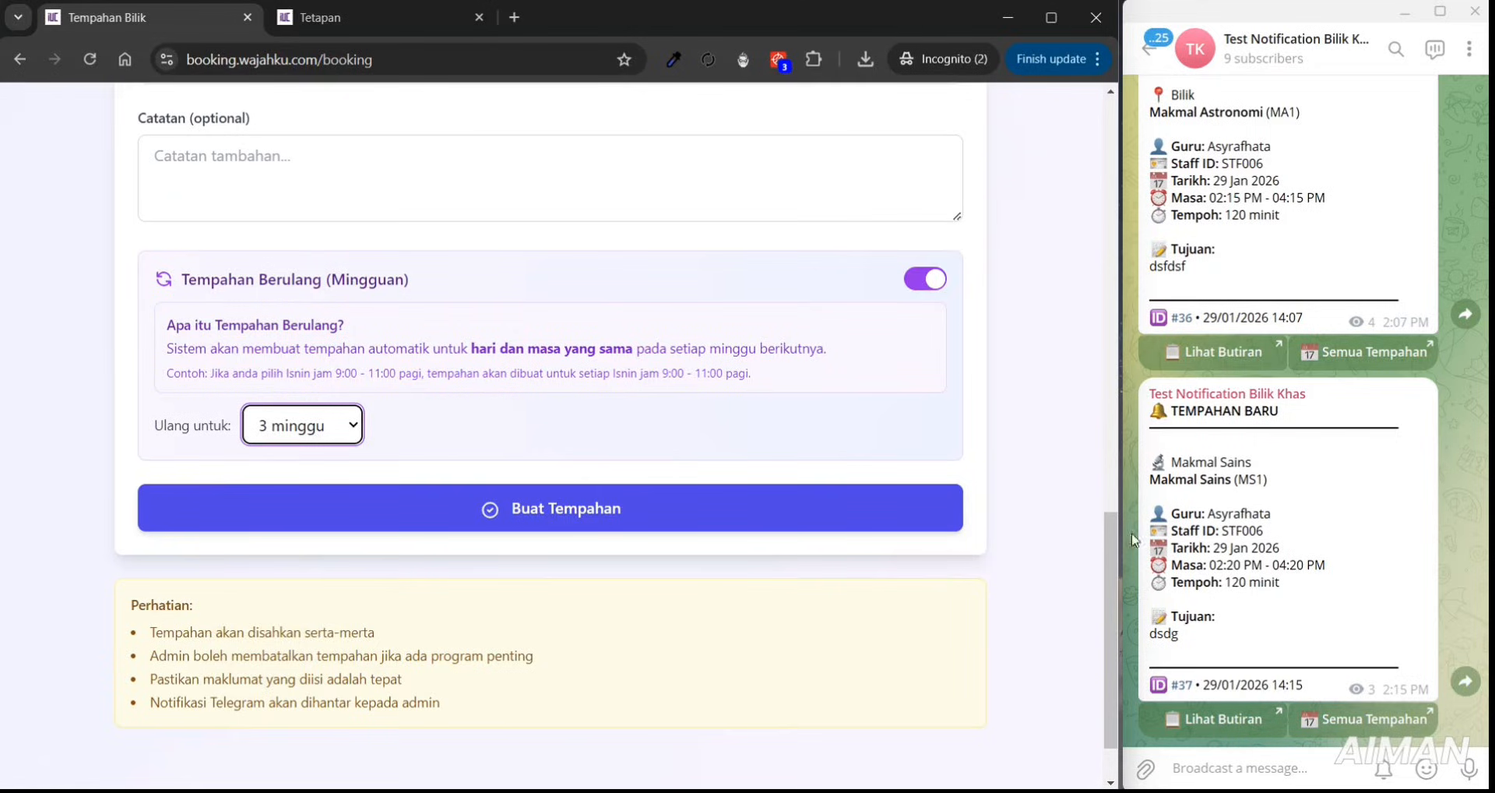
drag(1110, 530, 1039, 232)
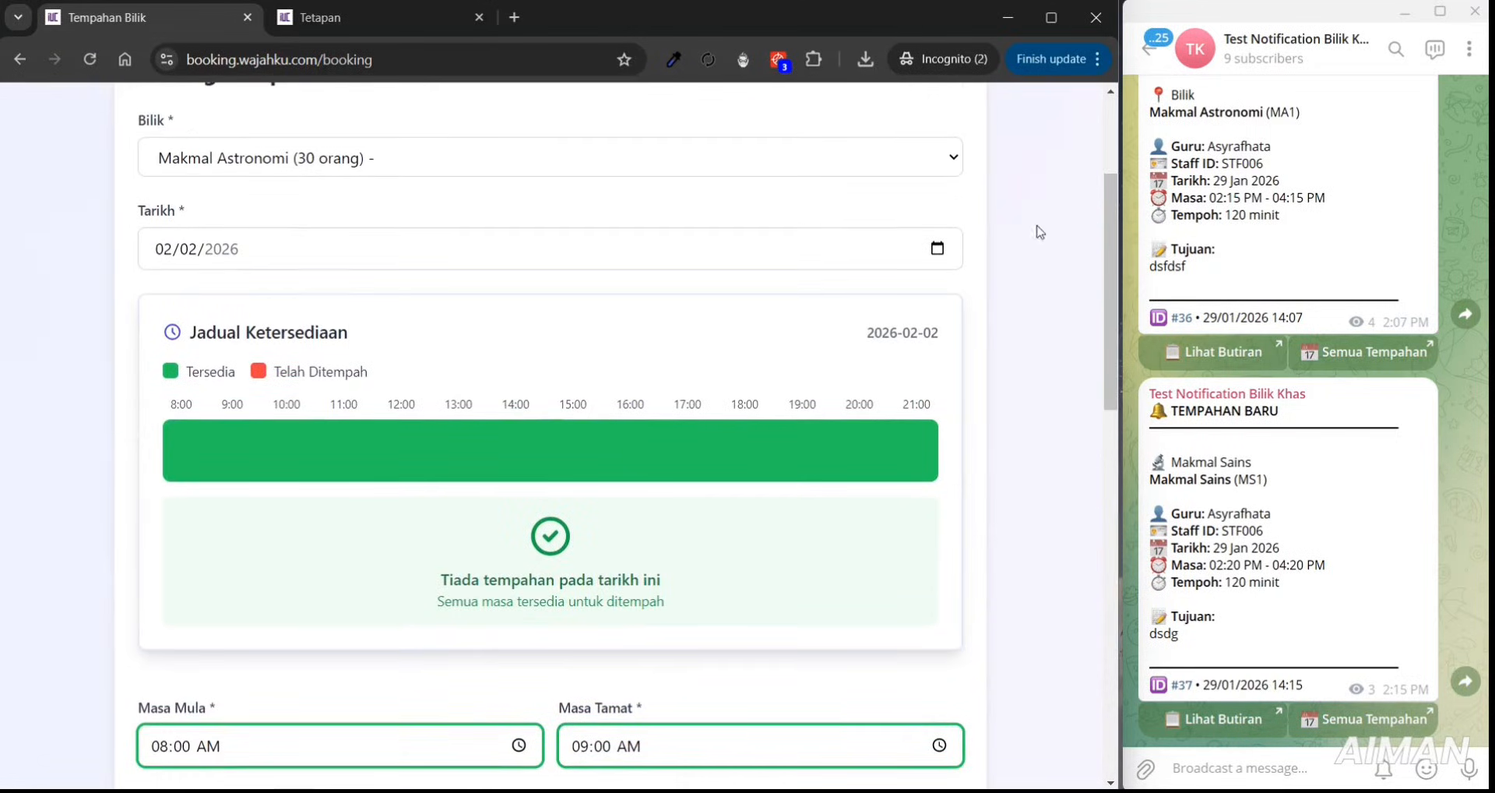
click(938, 248)
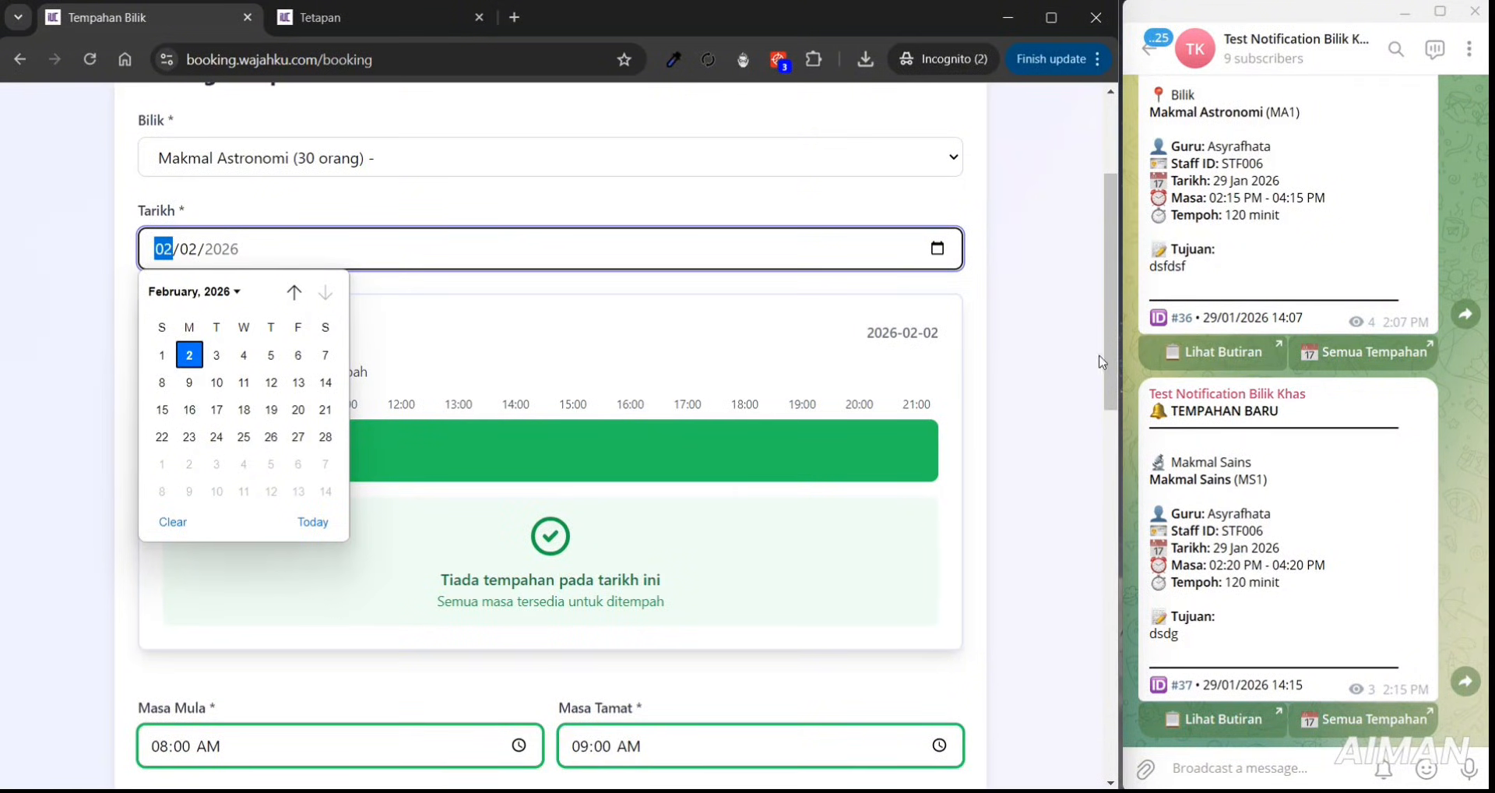
drag(1111, 368, 1090, 684)
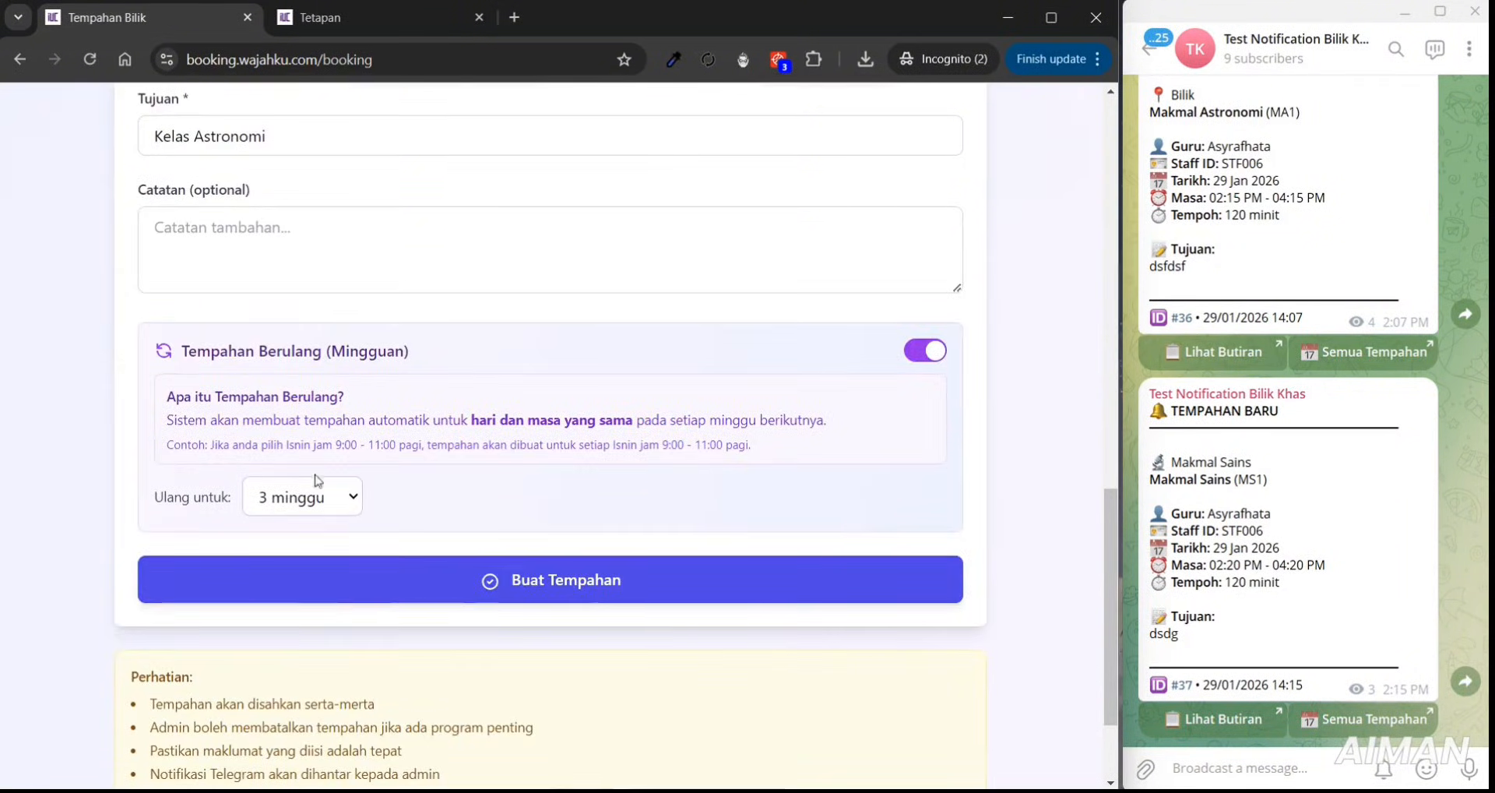
click(493, 571)
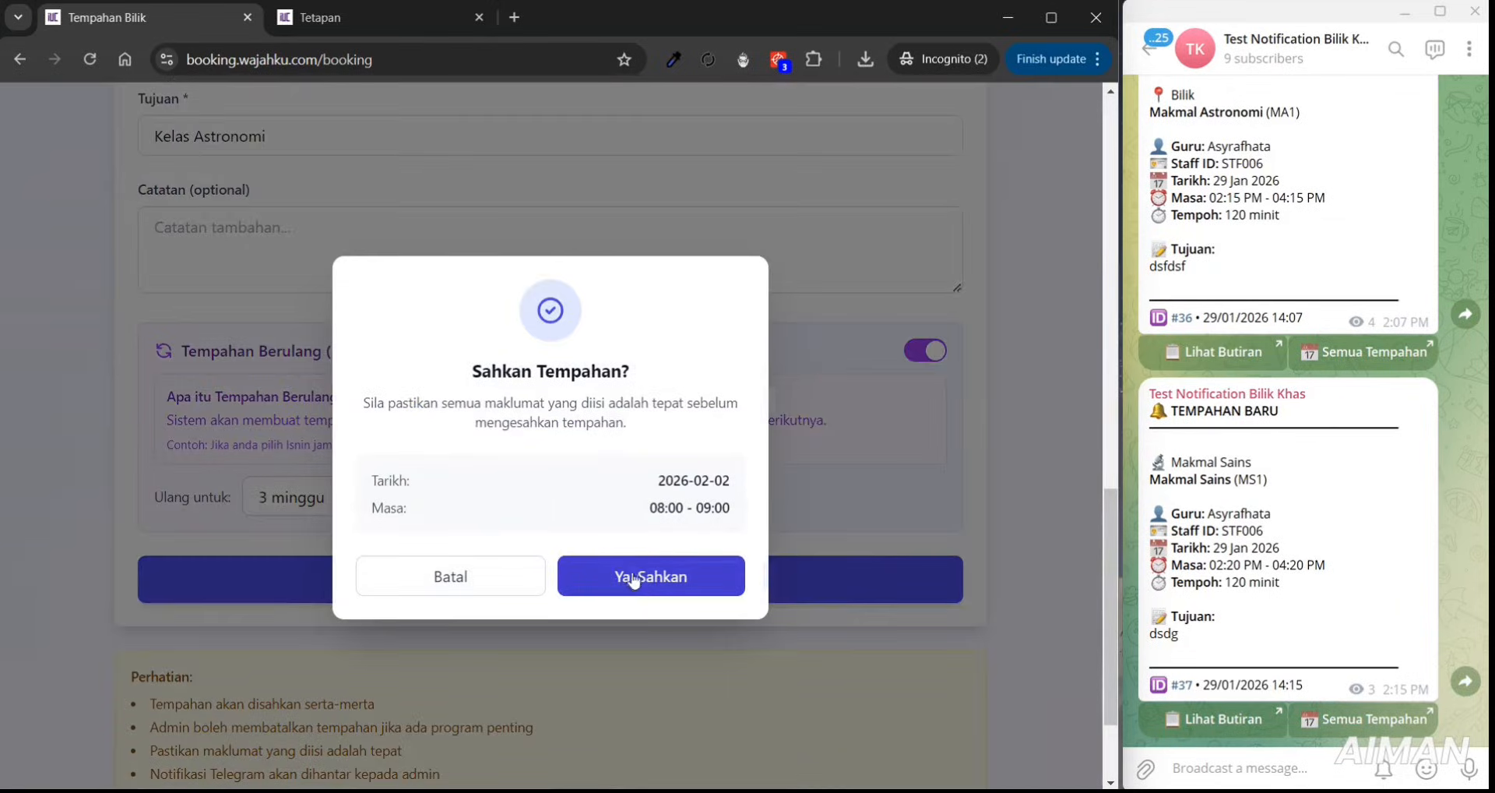
click(635, 577)
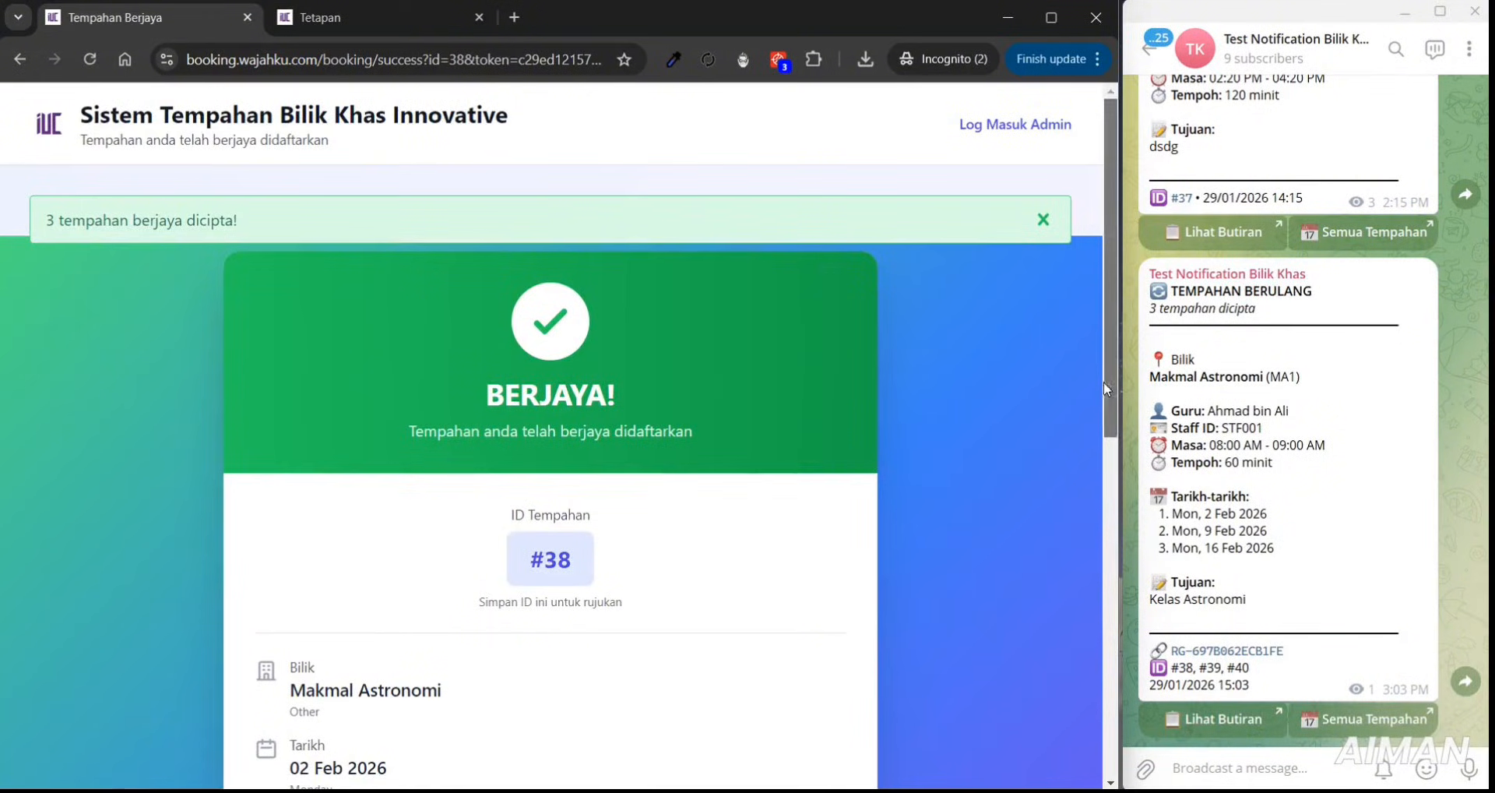
drag(1104, 382, 1129, 598)
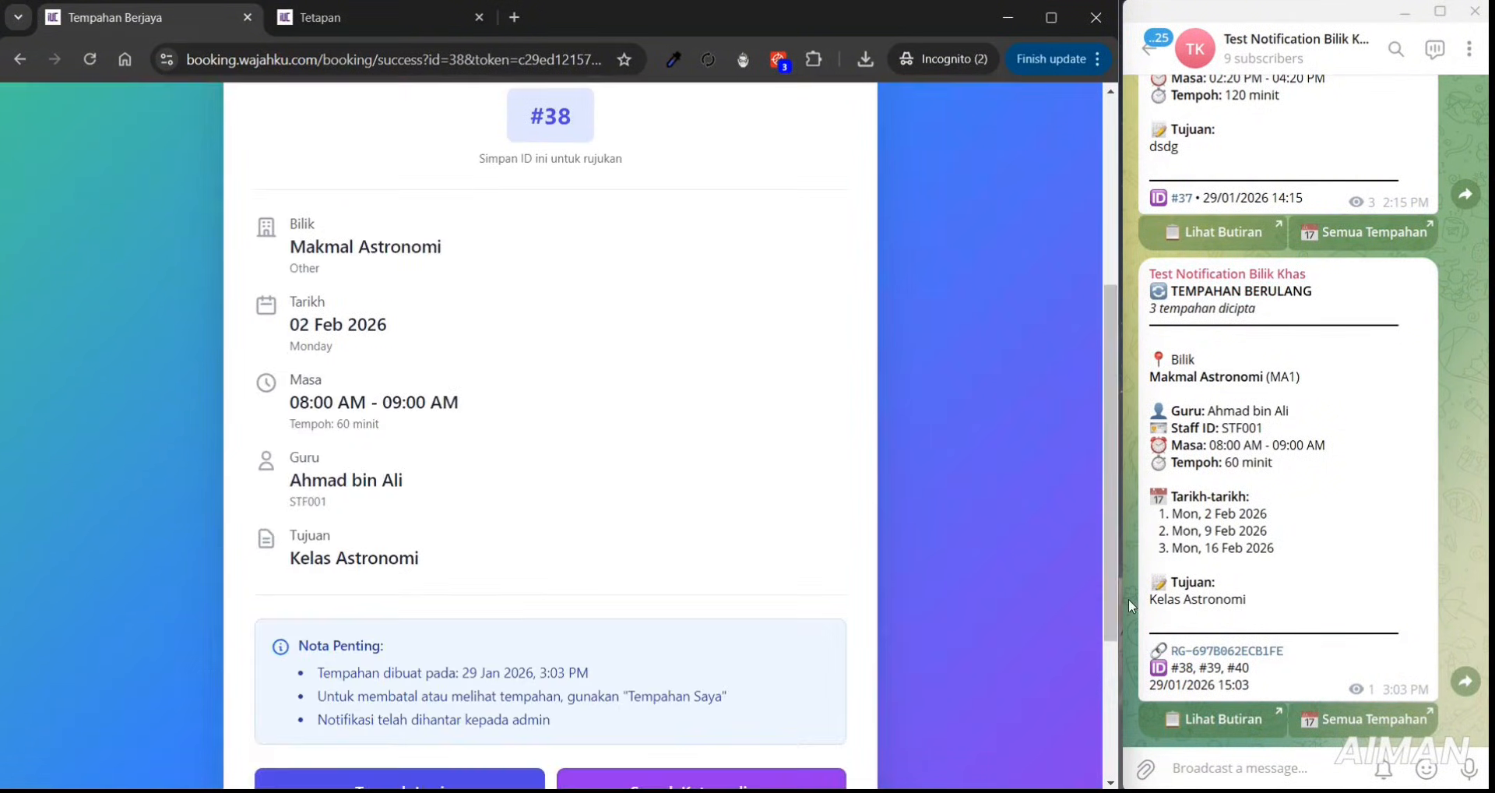
click(1185, 494)
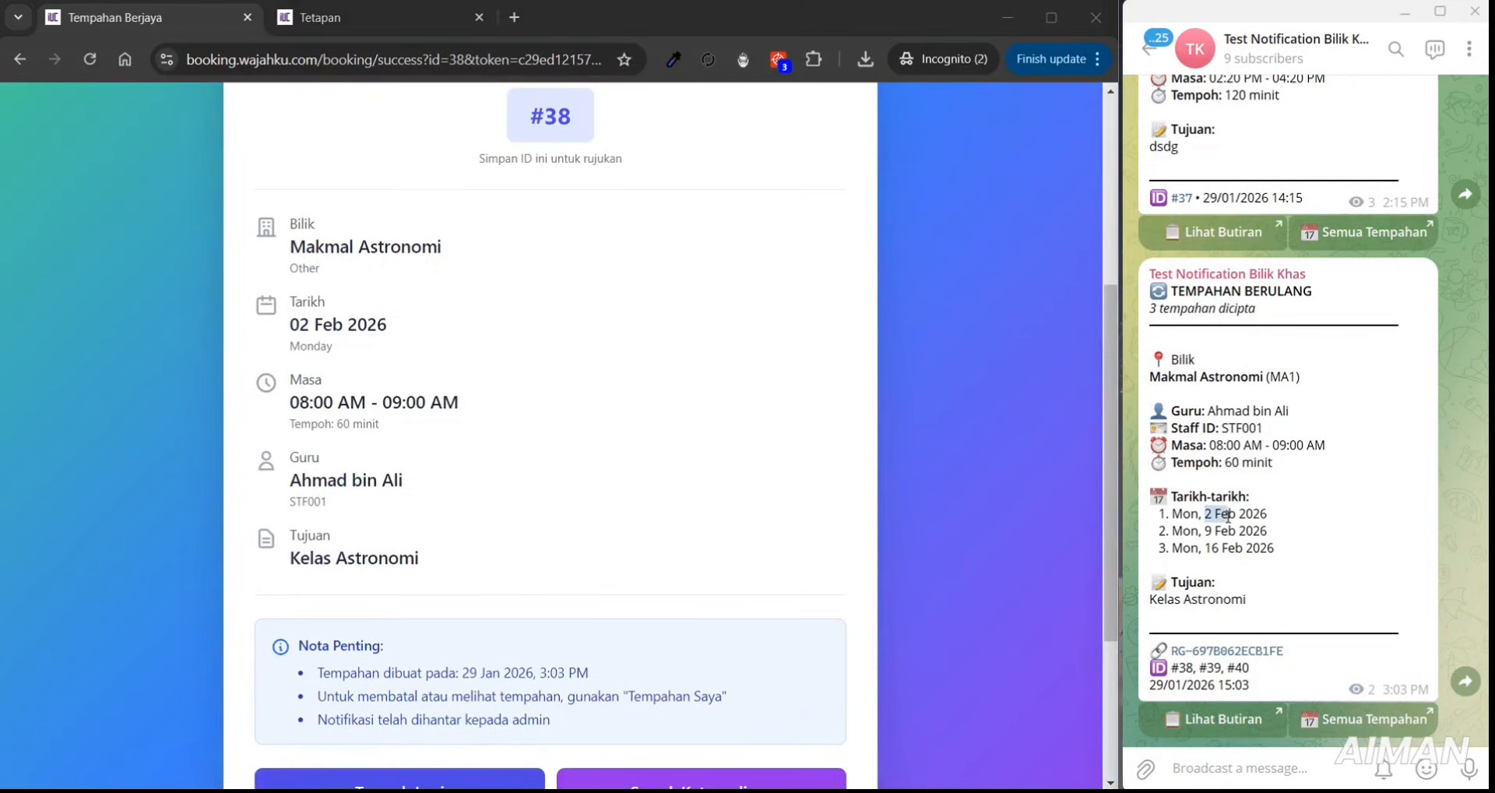
drag(1204, 530, 1245, 555)
scroll(1099, 495, down, 2)
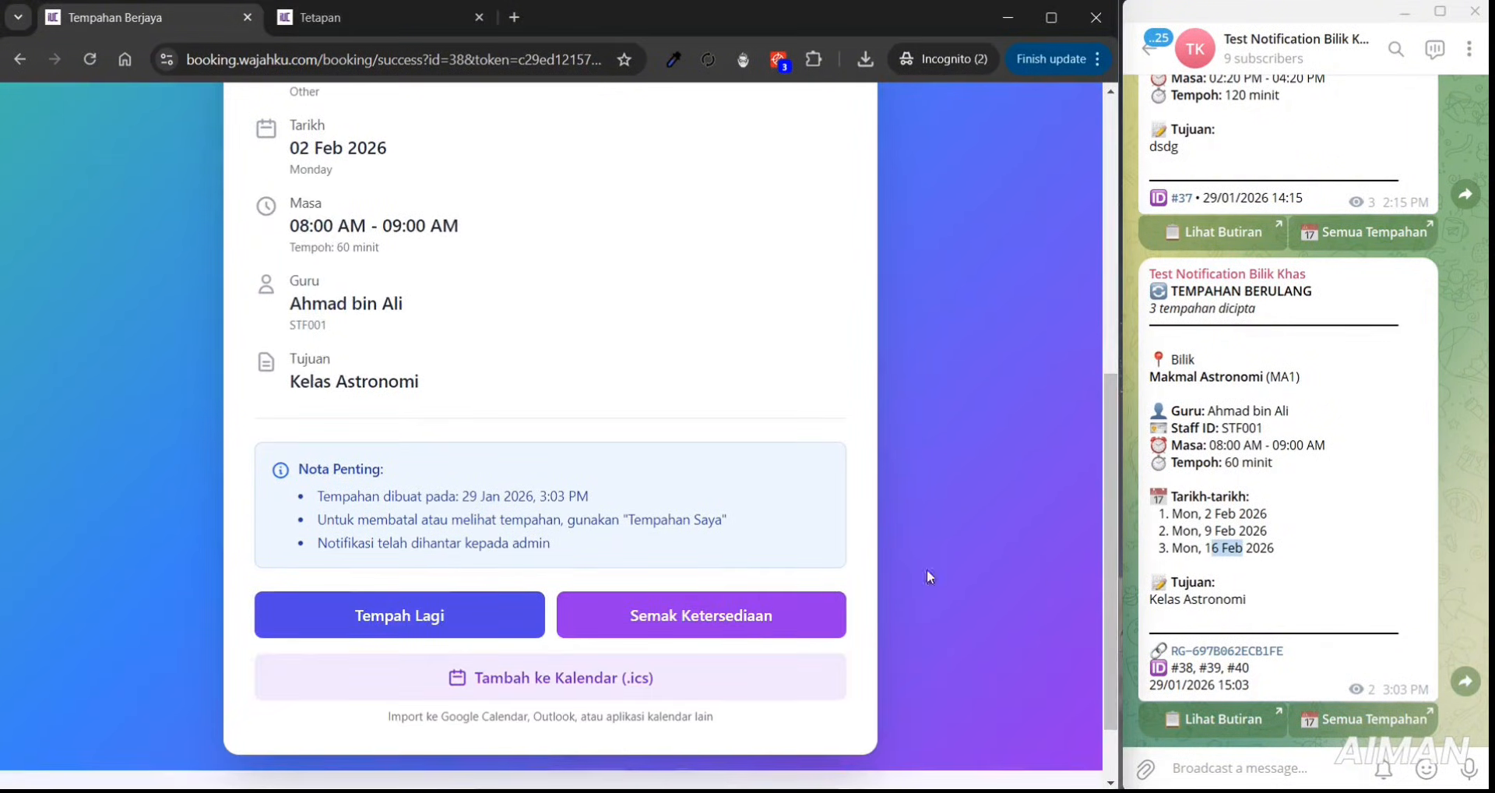
- Leave the booking confirmation and open the Sesi settings under Tetapan
click(514, 623)
click(395, 12)
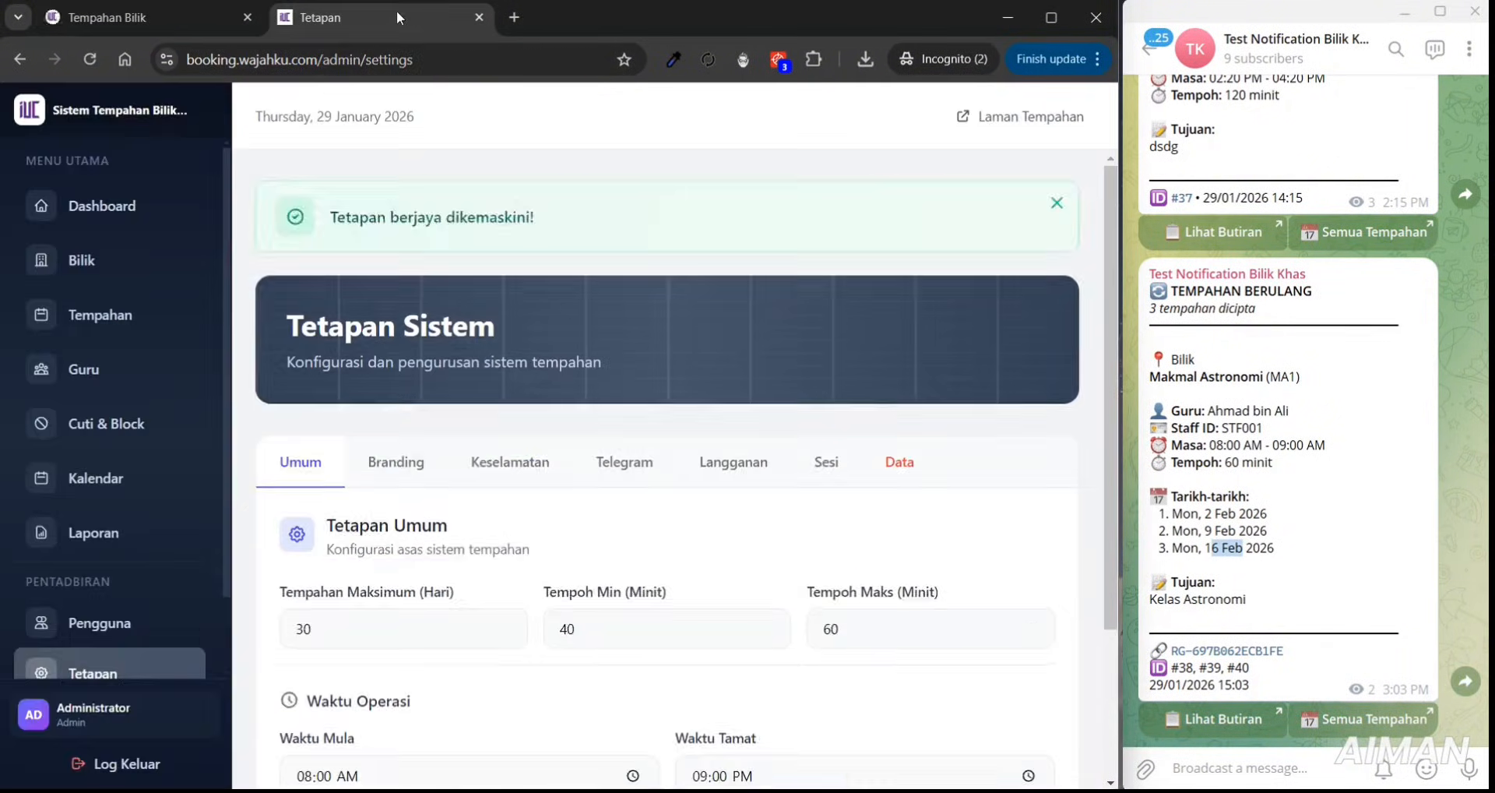
click(820, 374)
click(743, 380)
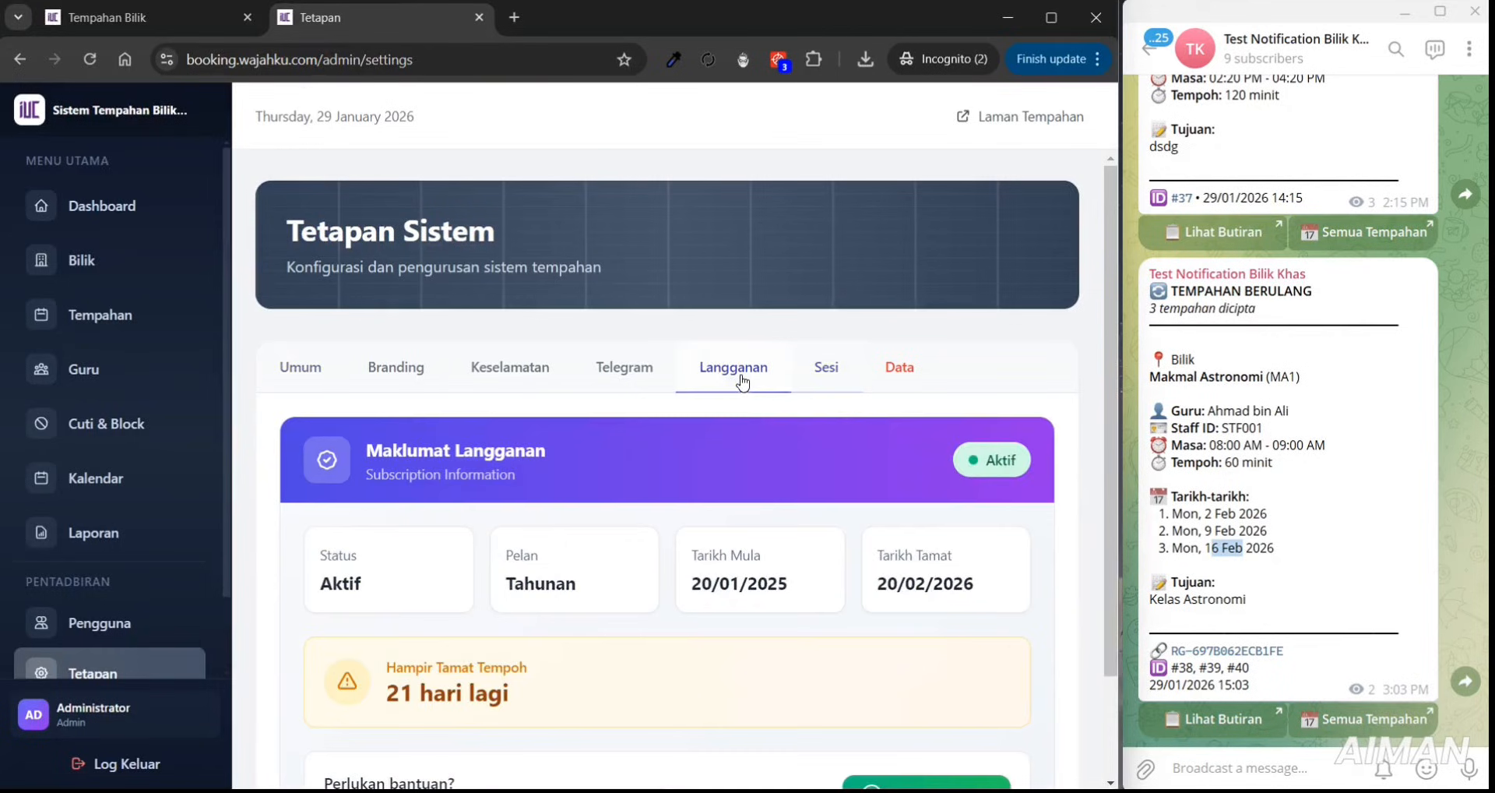
click(846, 388)
scroll(581, 480, down, 2)
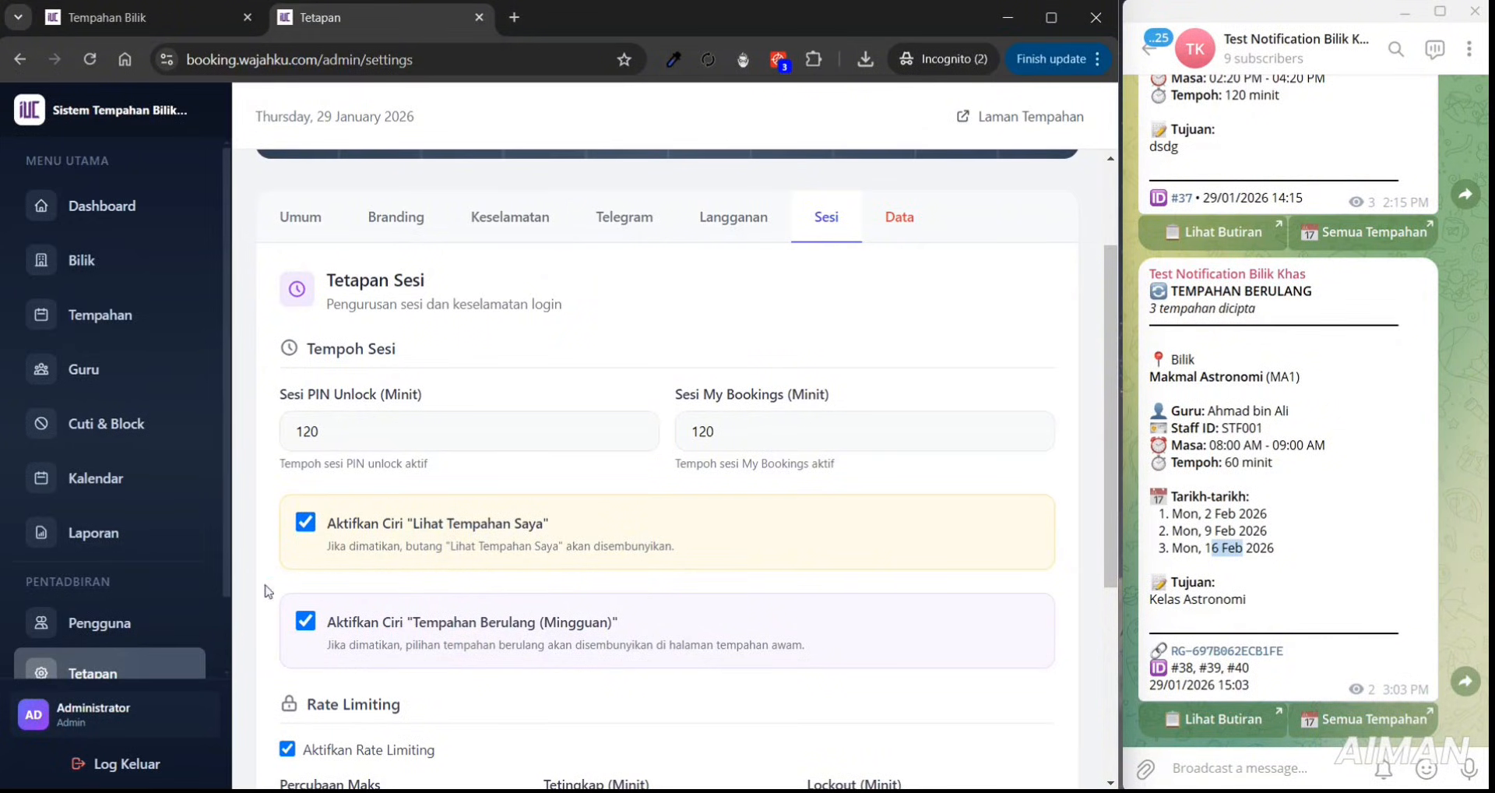
- Save Sesi with My Bookings and weekly recurring still enabled, then return to the booking form
drag(1110, 473, 1073, 639)
click(366, 763)
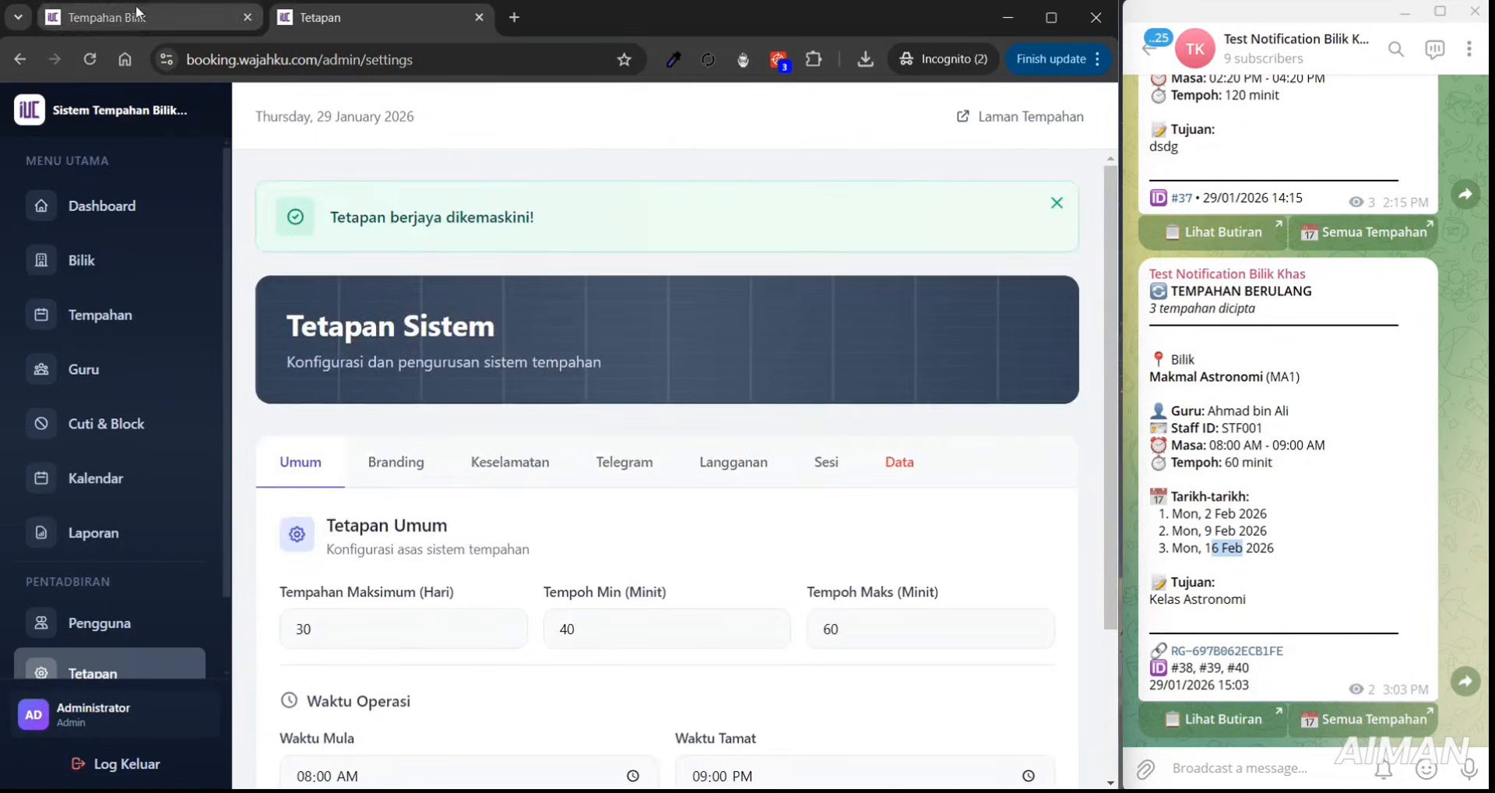
click(211, 17)
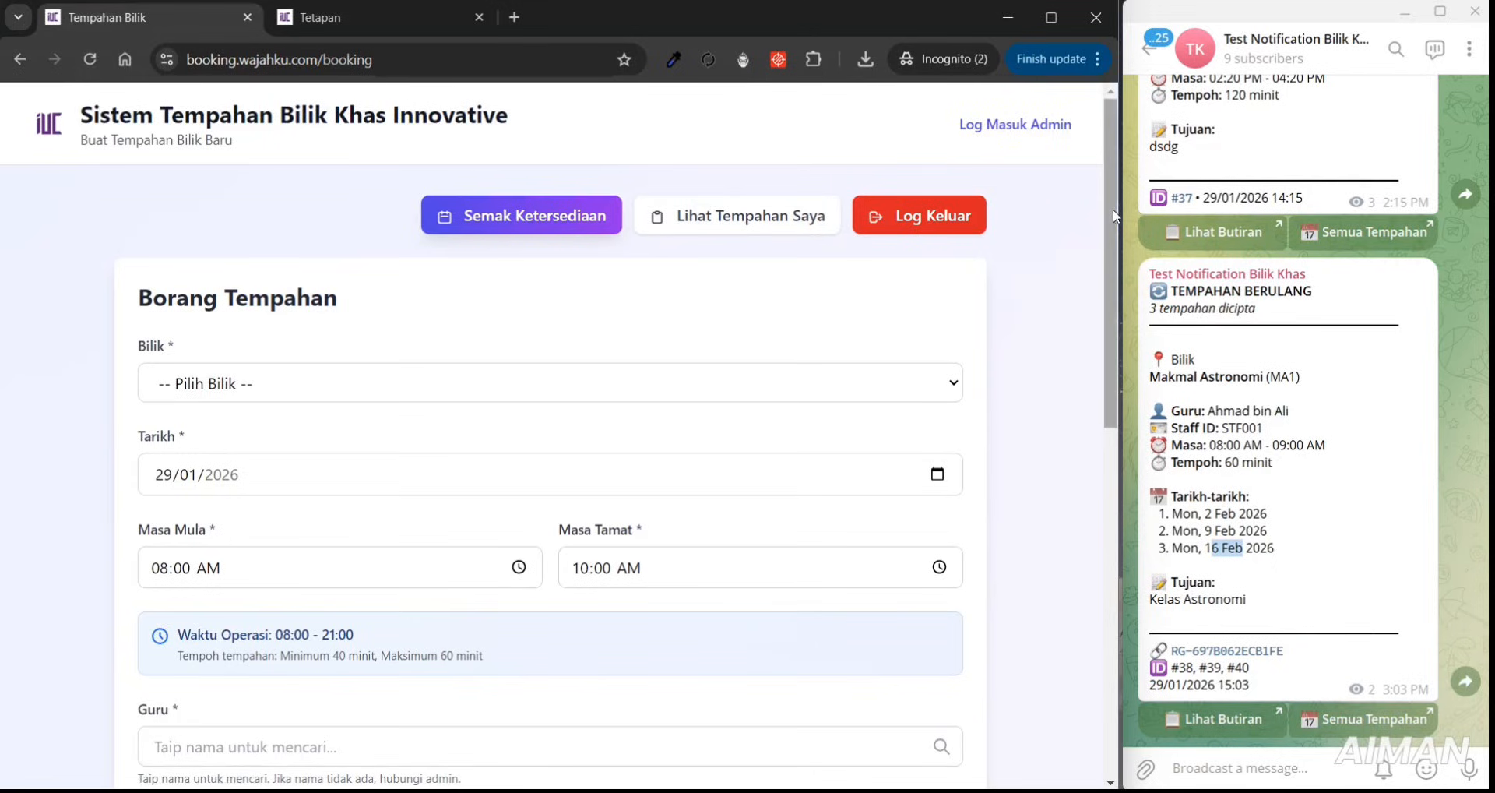
- Highlight the Staff ID login tip, then view the Langganan and Sesi settings
drag(1111, 209, 991, 385)
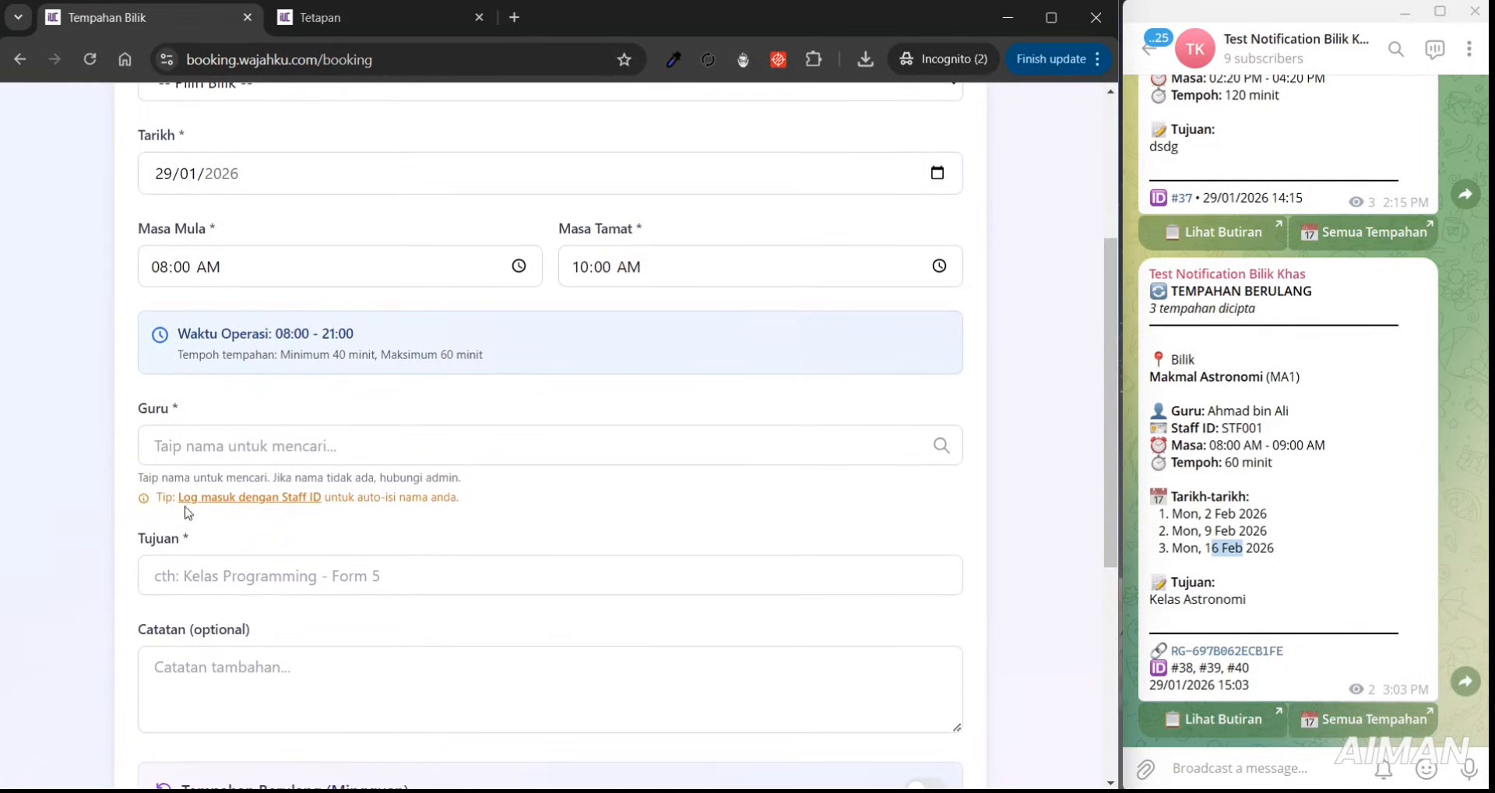
drag(483, 502, 169, 497)
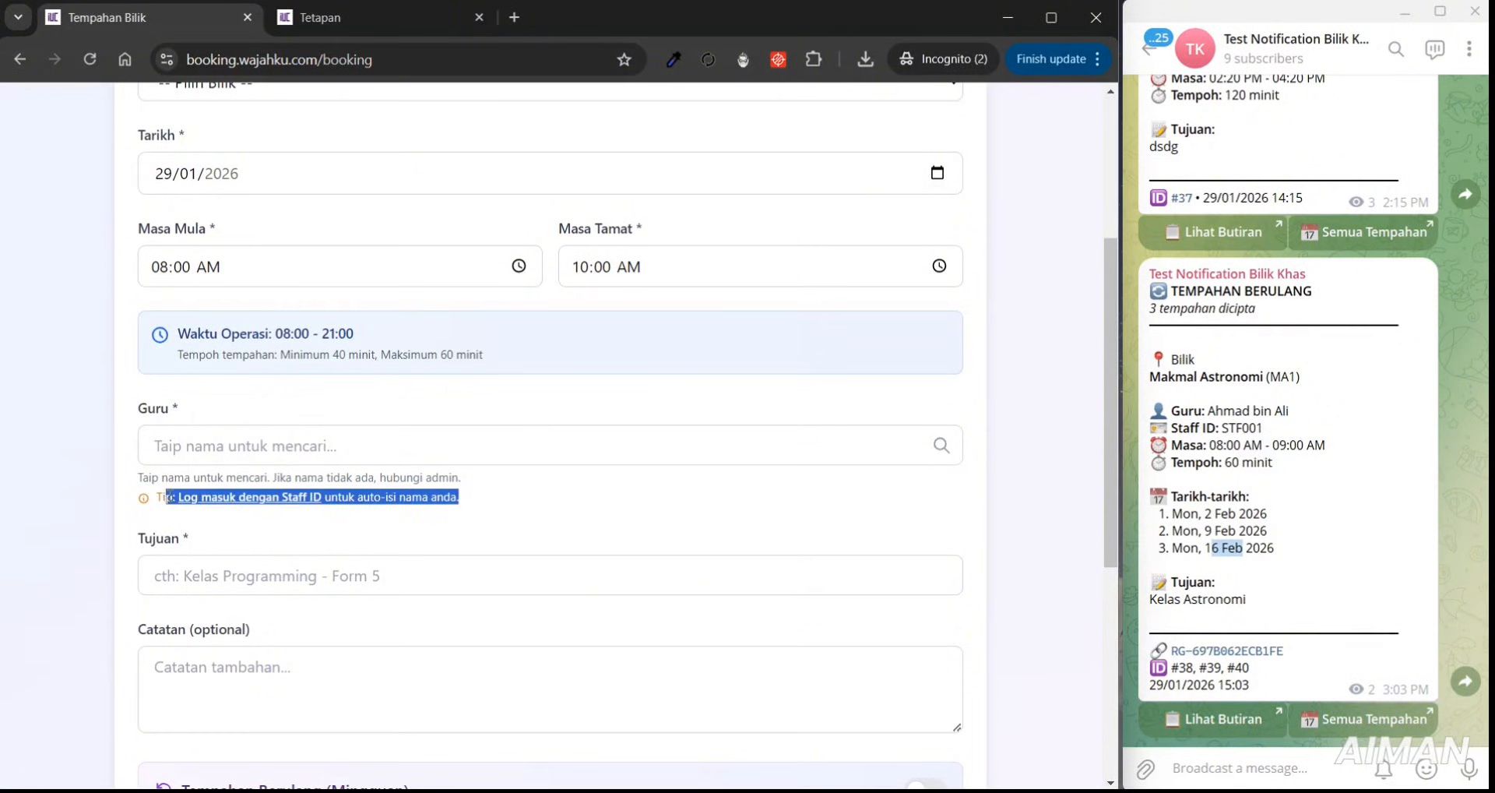
click(353, 18)
click(750, 383)
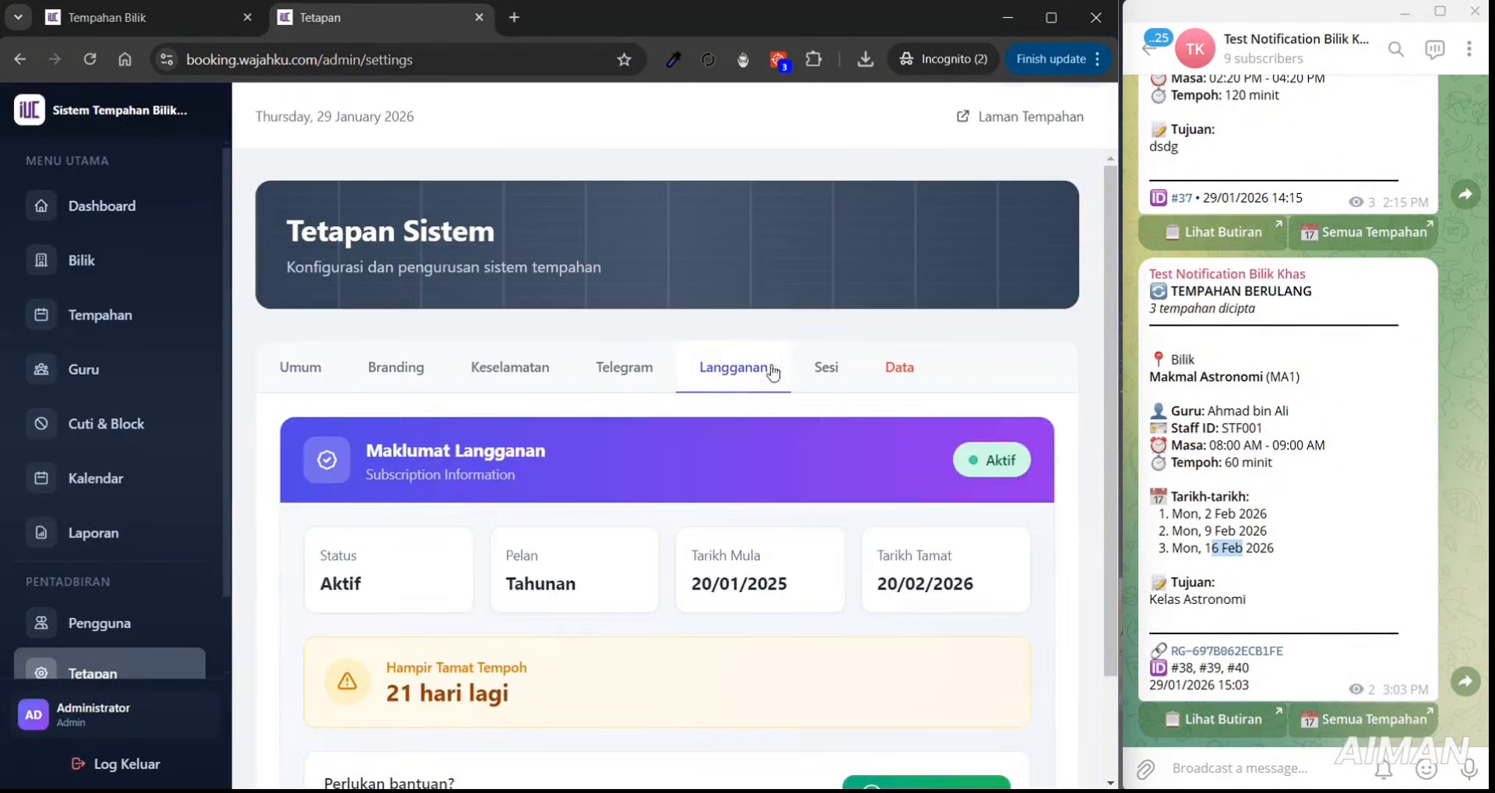
click(826, 368)
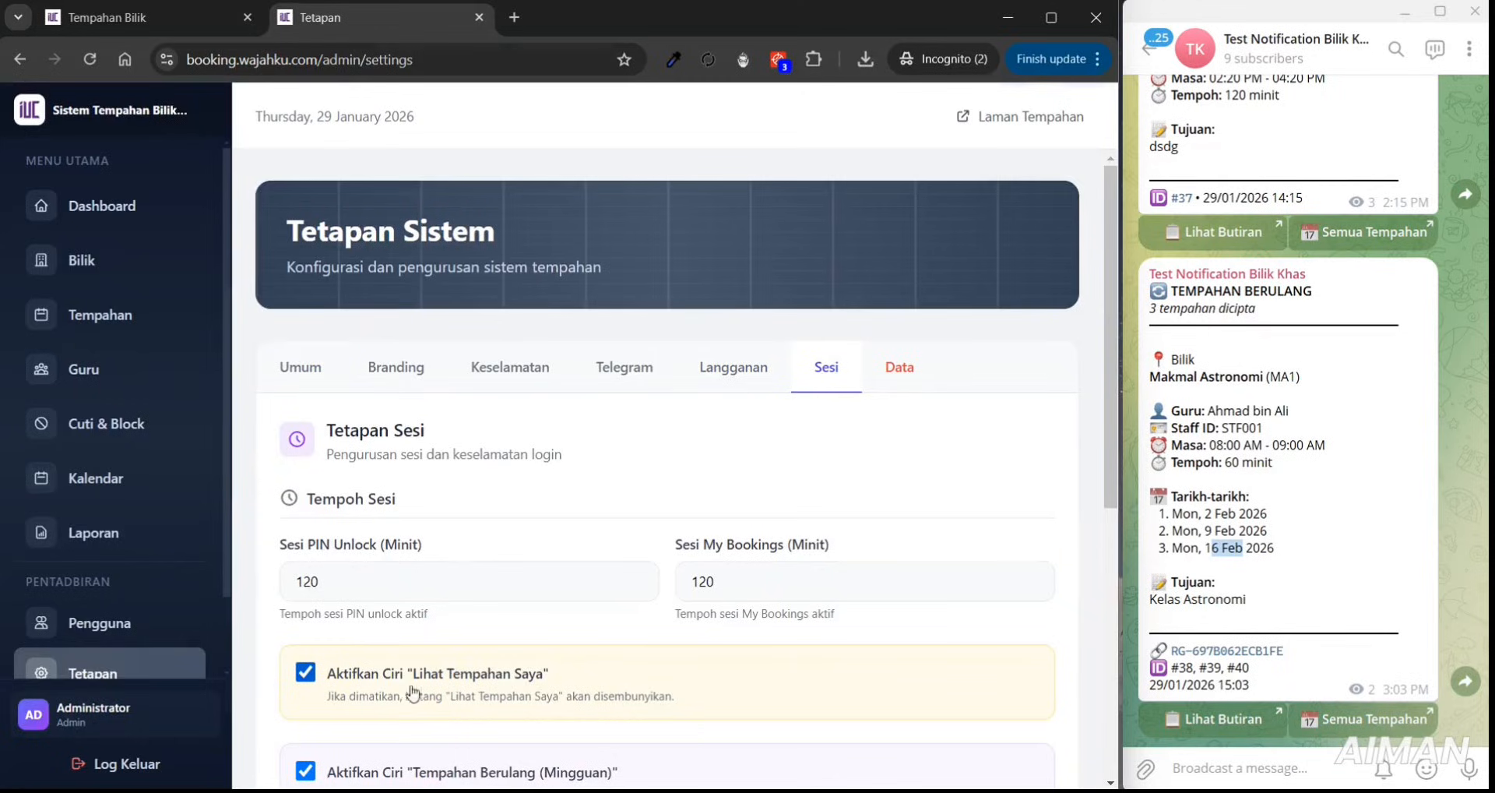
- Back on the booking form, bring up the teacher list for the Guru field
click(194, 18)
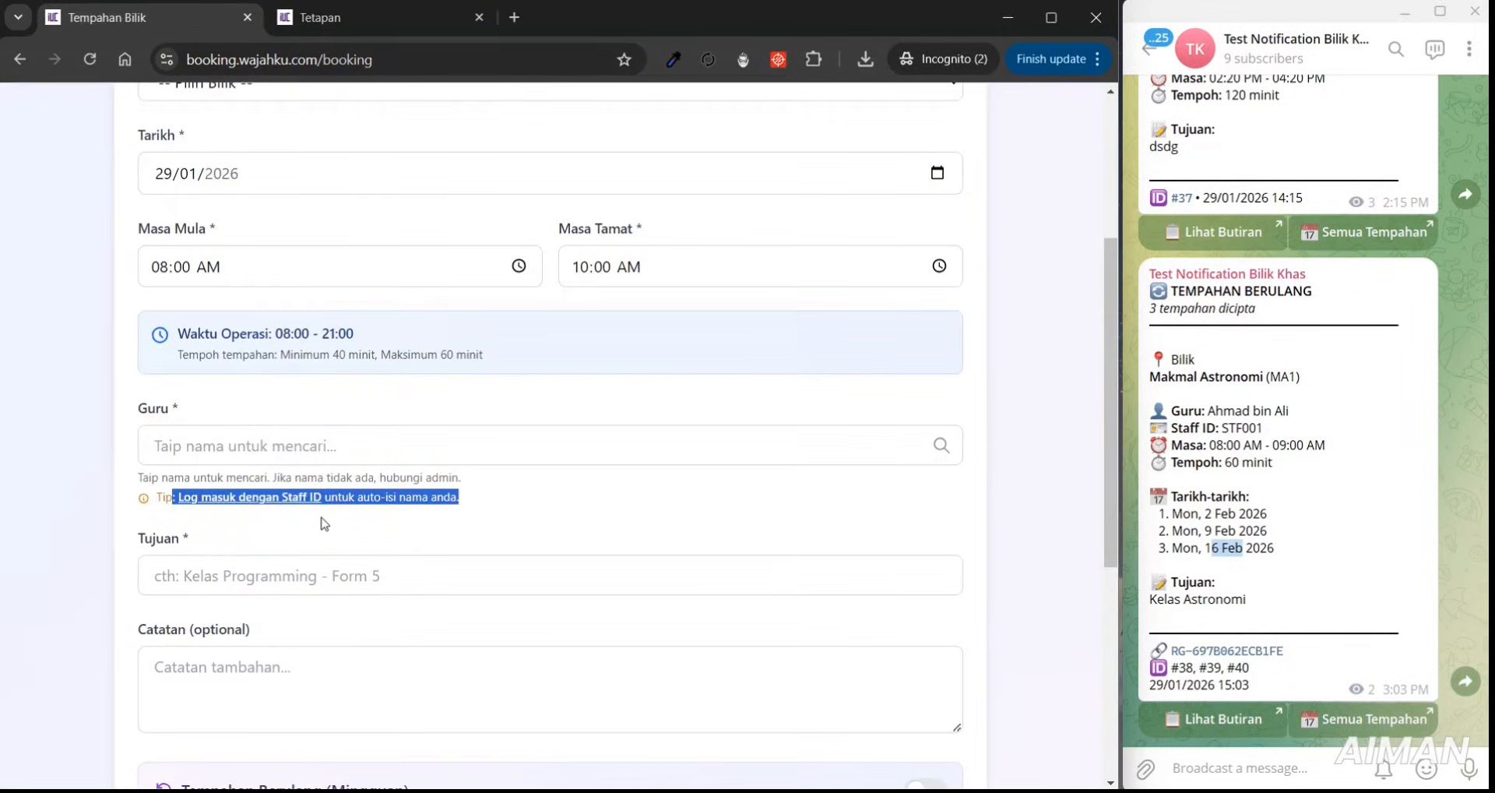
click(323, 451)
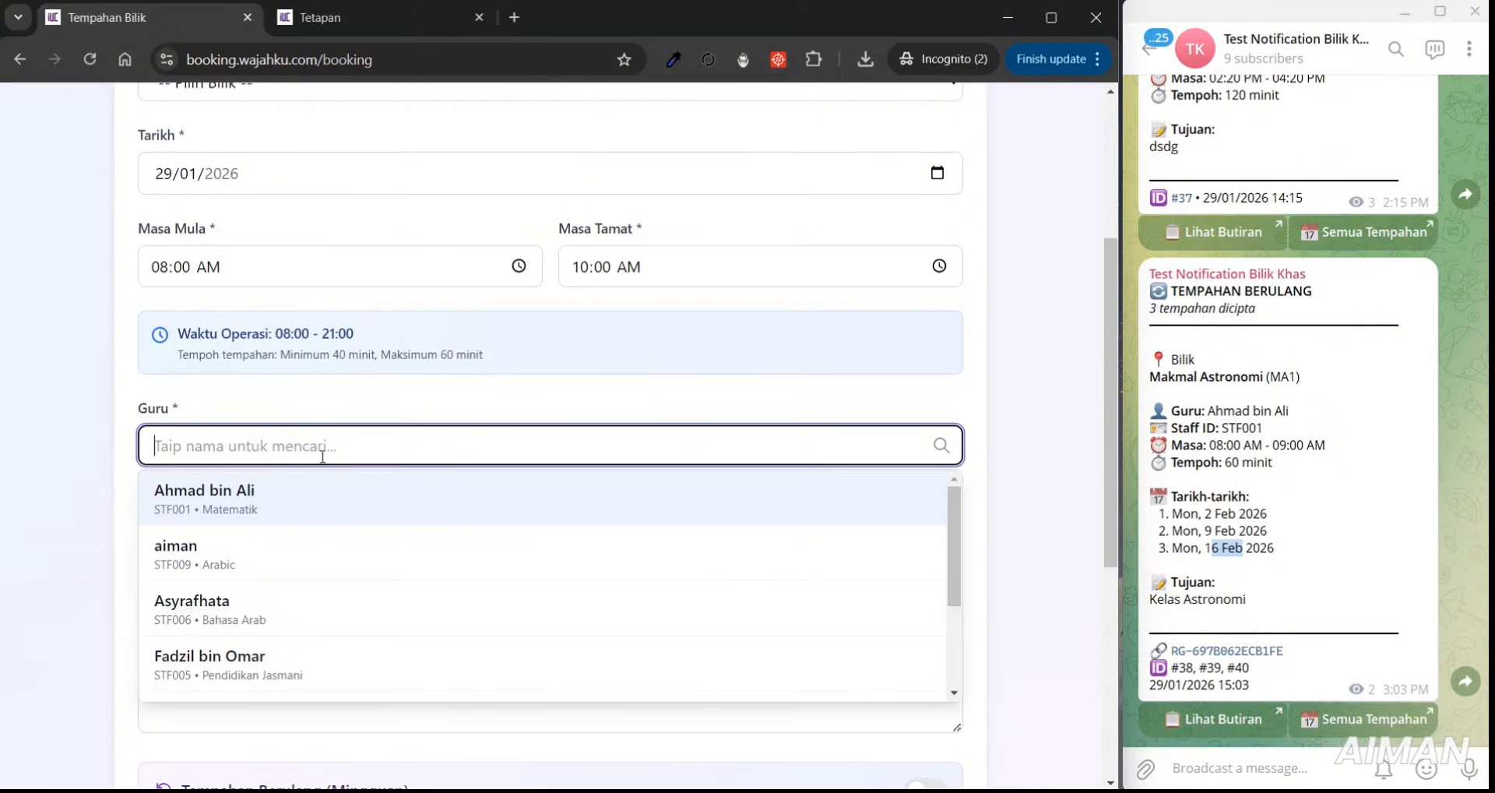
mouse_move(950, 558)
mouse_down()
mouse_move(971, 630)
mouse_move(976, 549)
mouse_up()
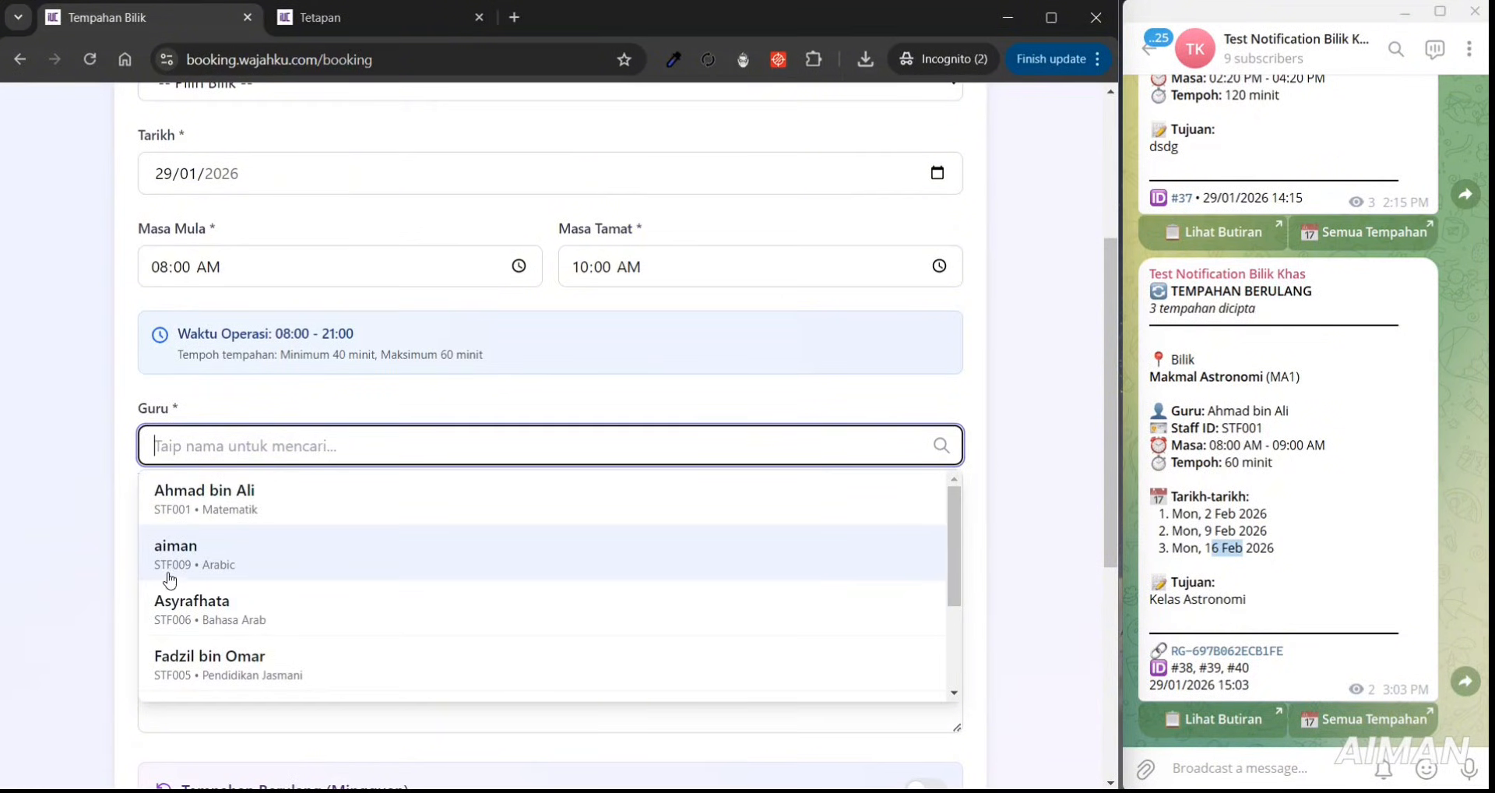
scroll(1106, 331, up, 4)
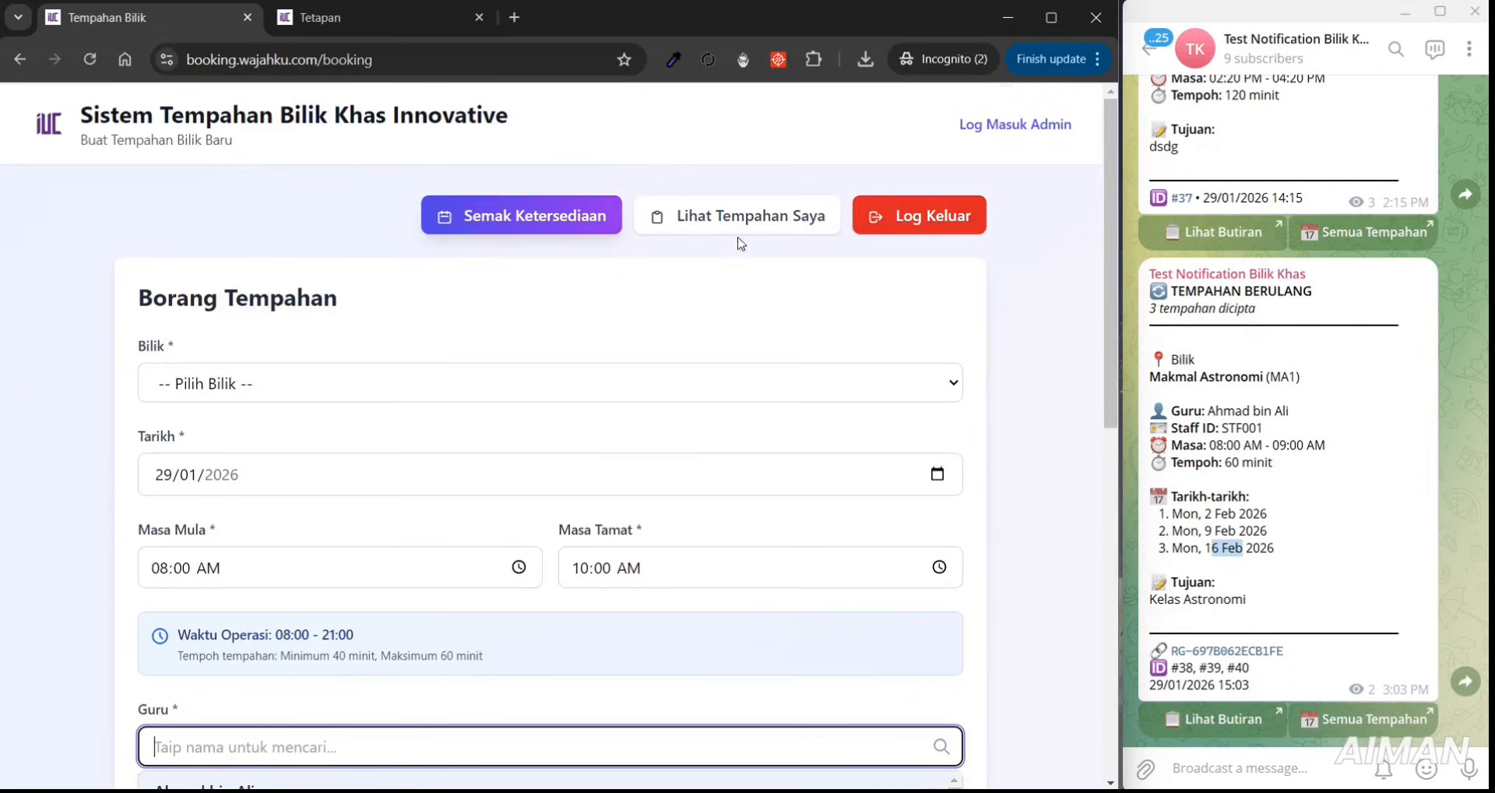
- Log into My Bookings with a staff ID and review the upcoming and finished bookings
click(772, 207)
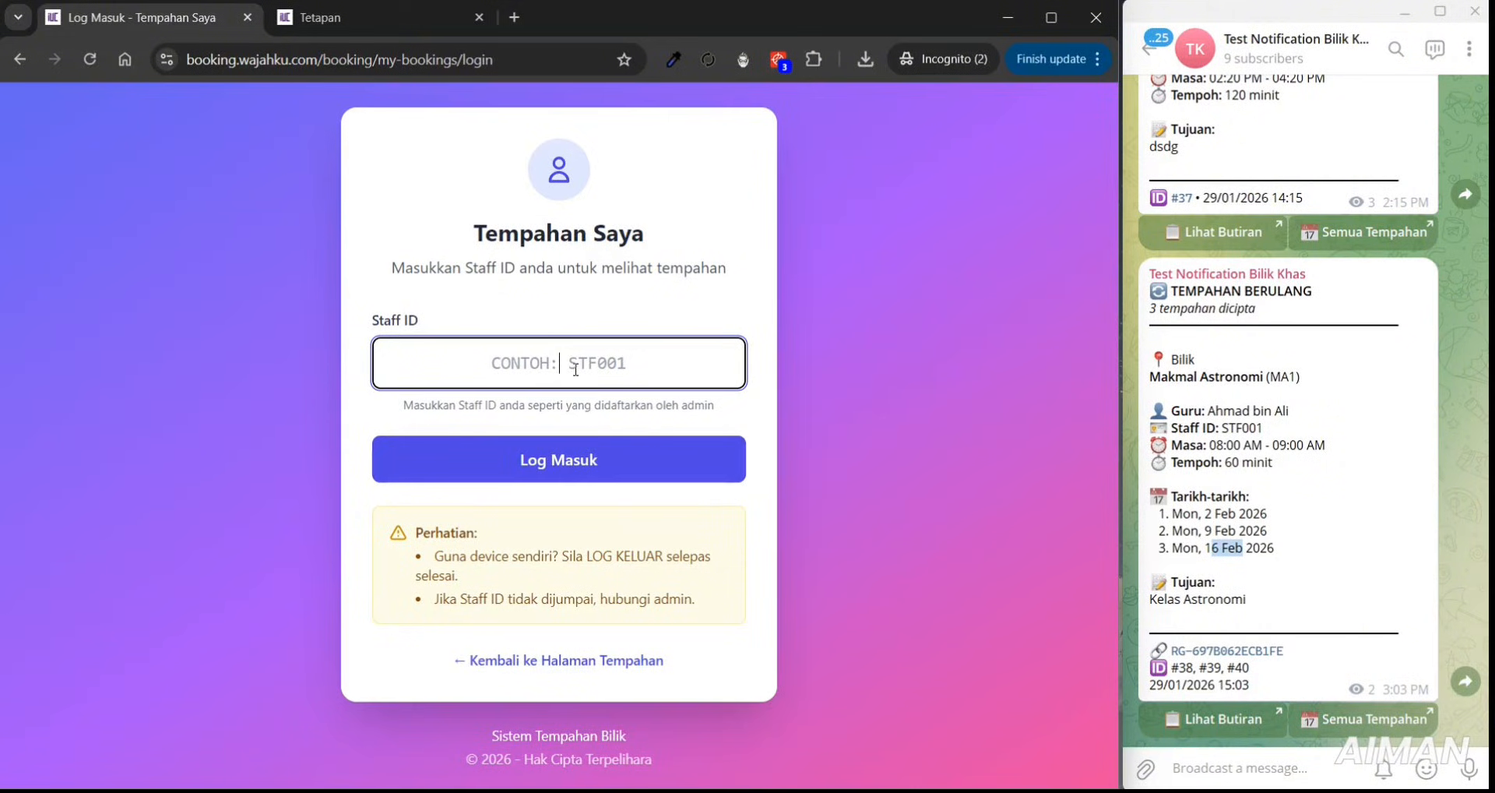
text(STF009)
click(563, 477)
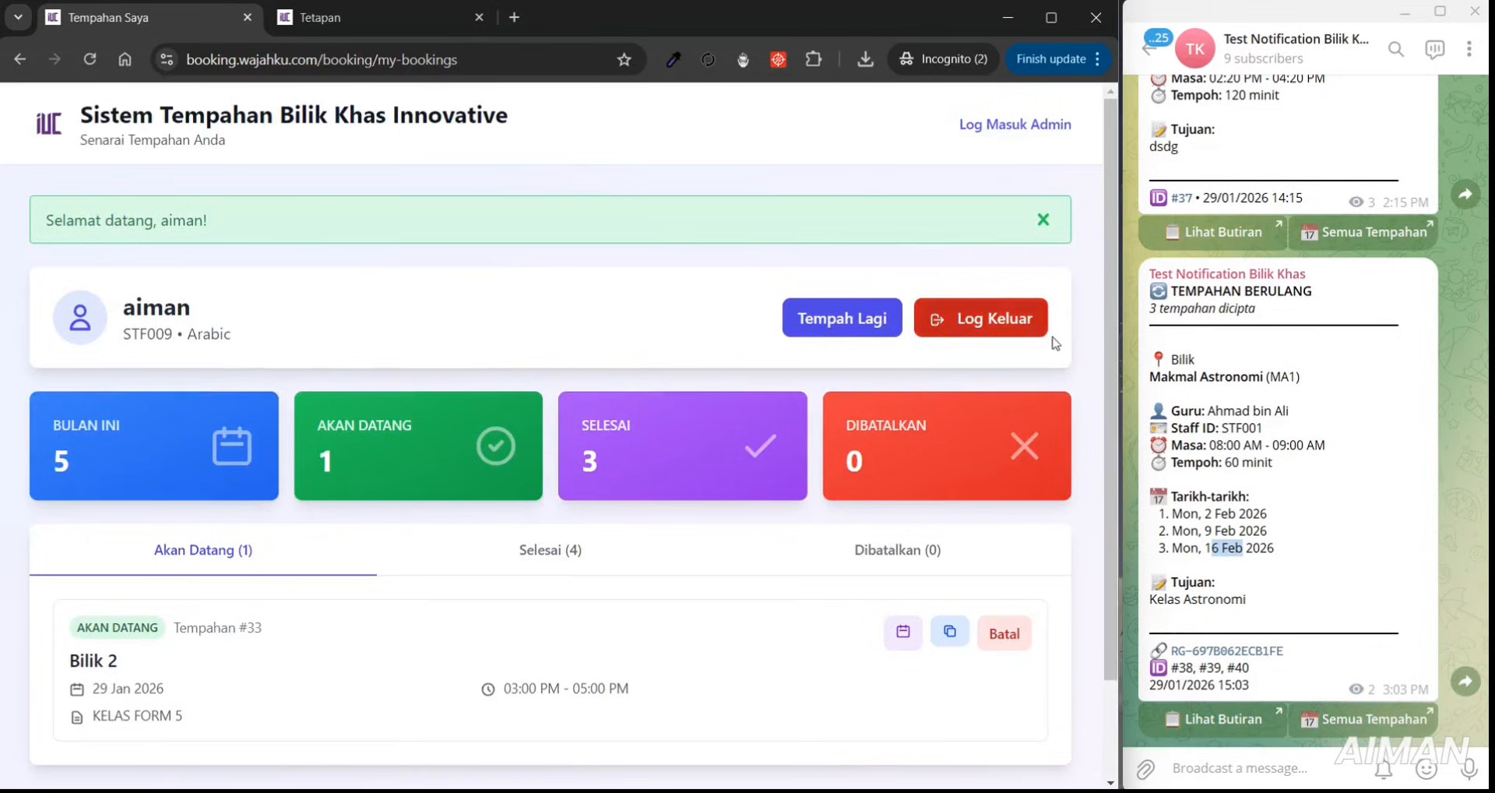
drag(1110, 284, 1106, 371)
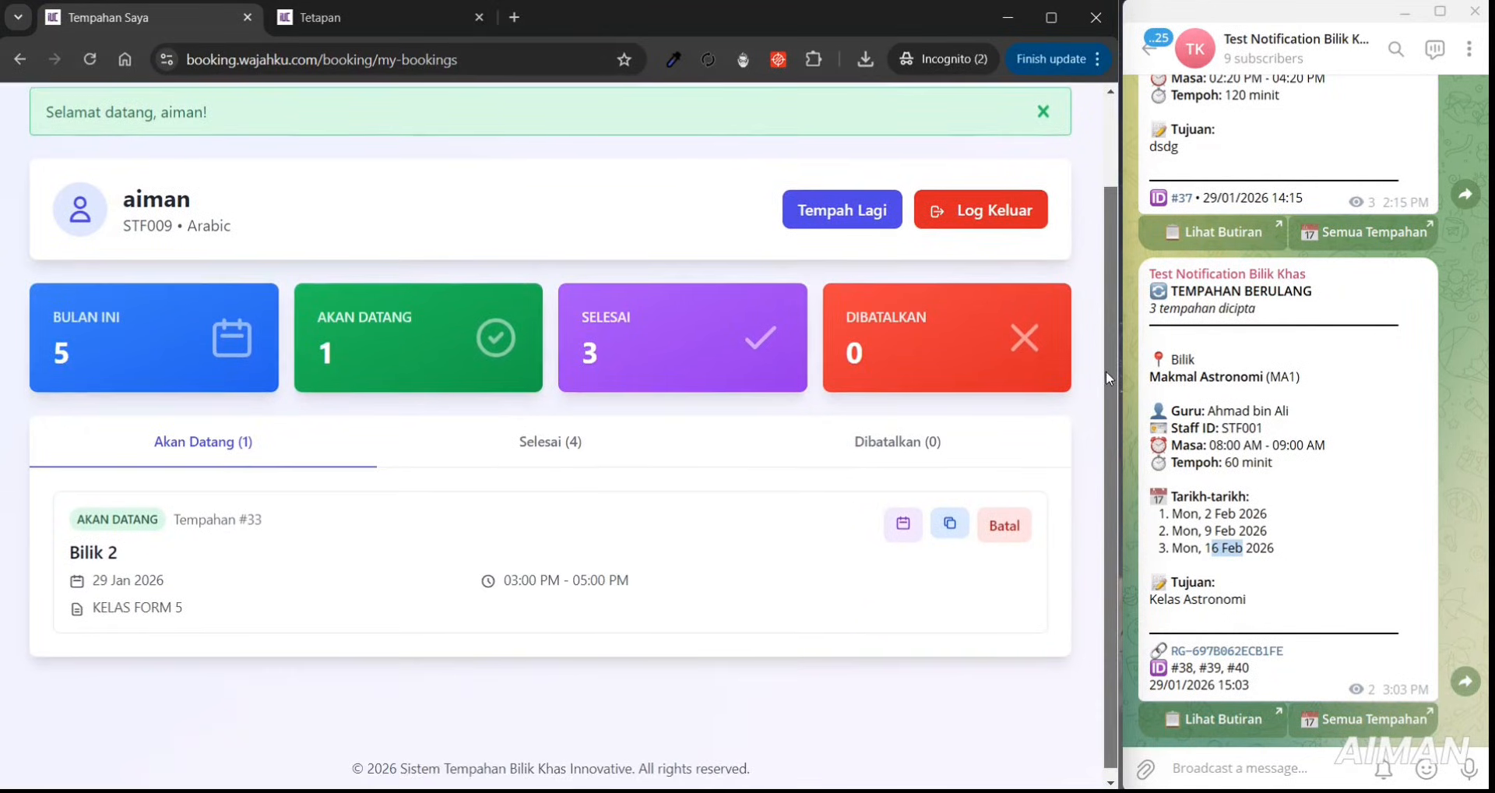
click(1004, 525)
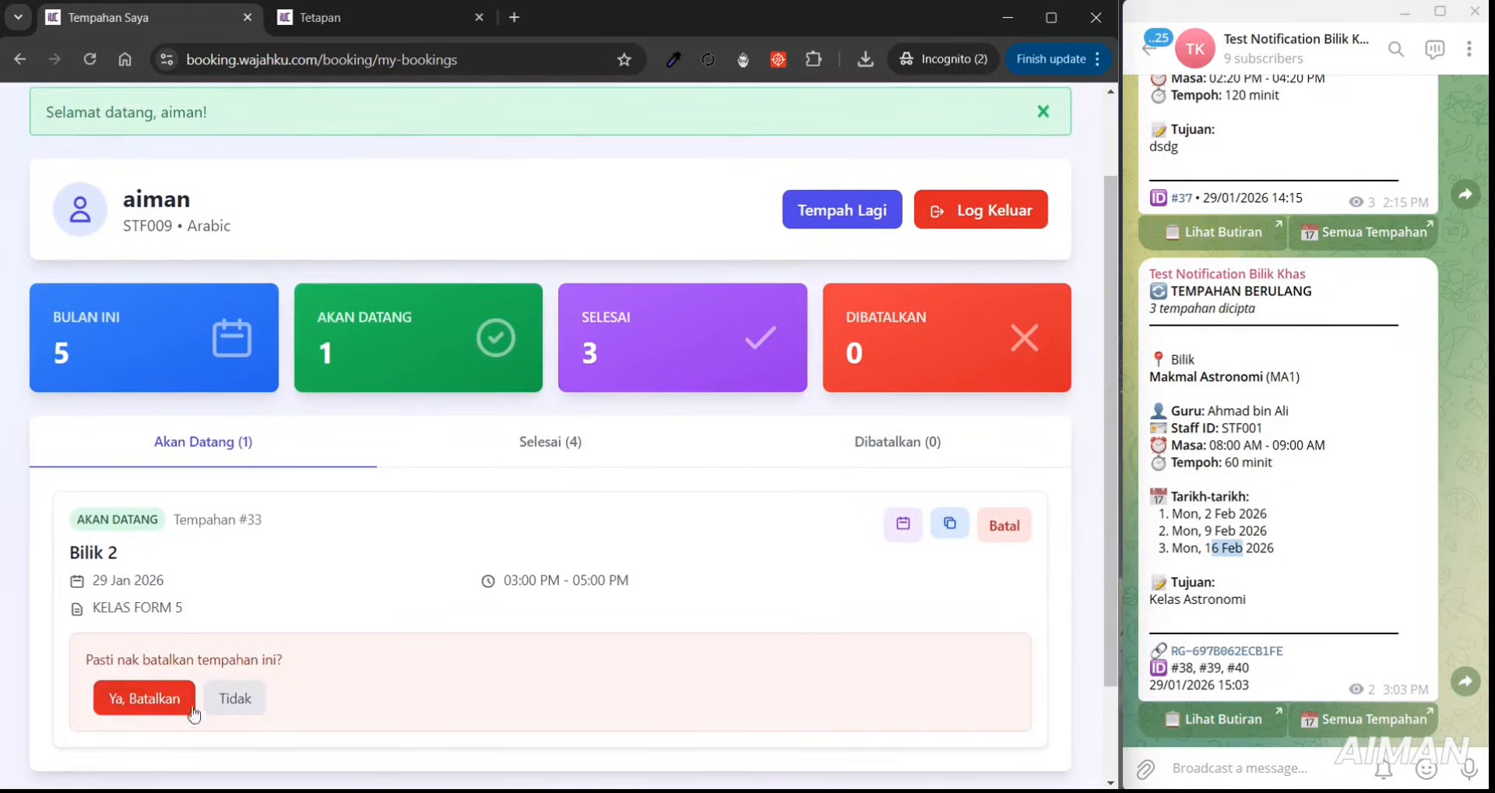
click(551, 442)
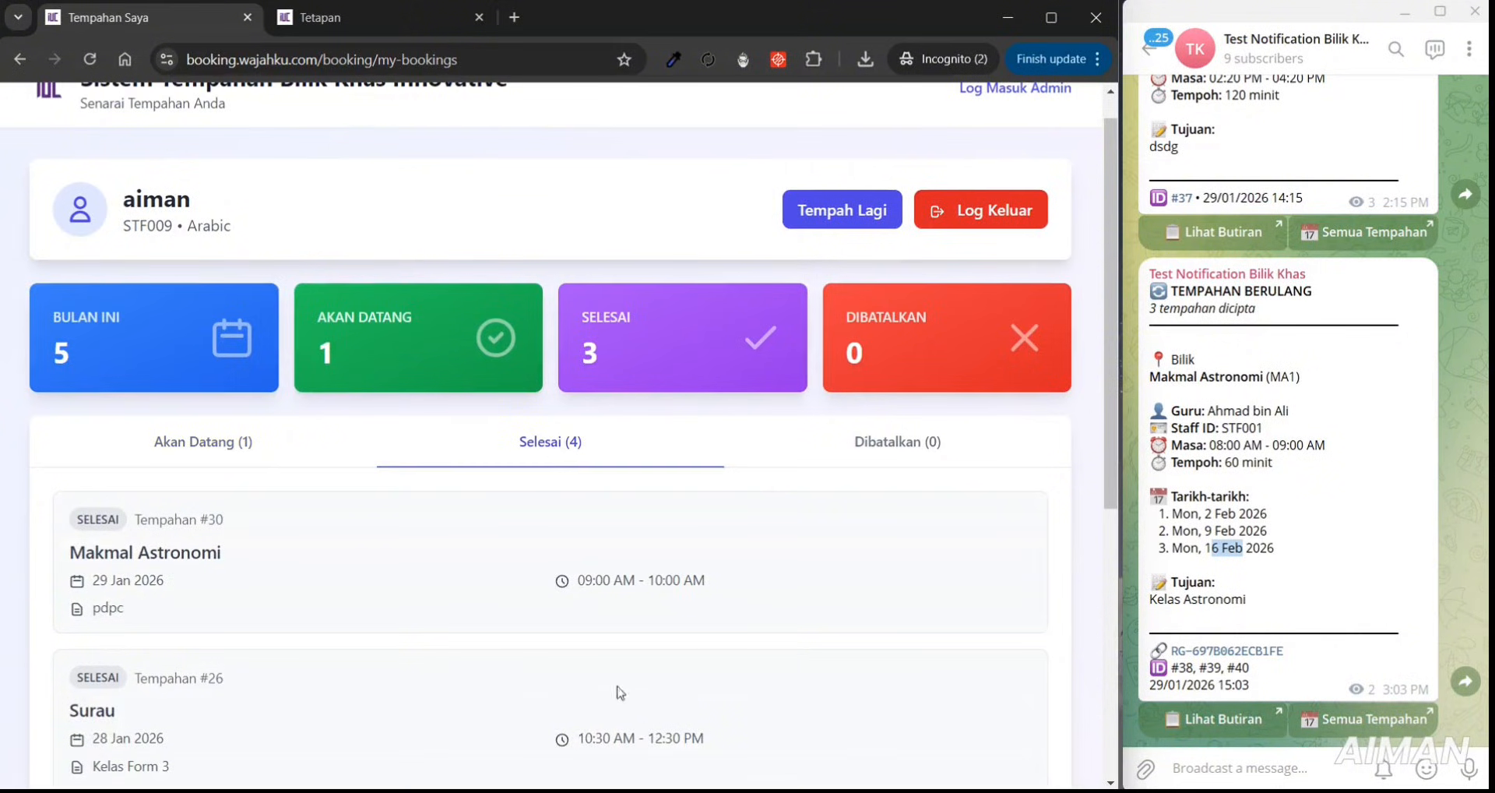
drag(1115, 425, 1145, 343)
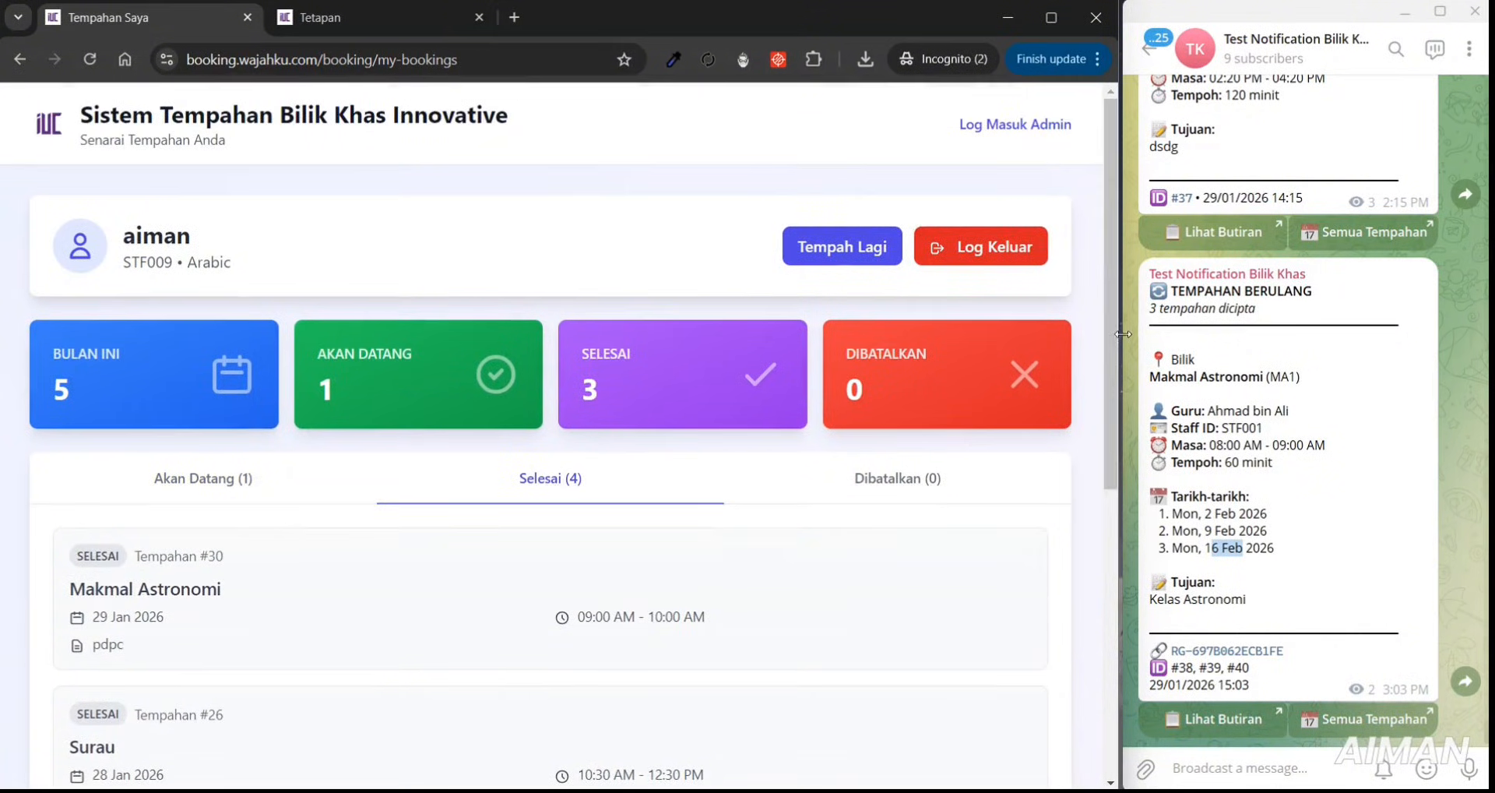
- Go back to the booking form, reopen My Bookings, log out and return to the booking page
click(855, 263)
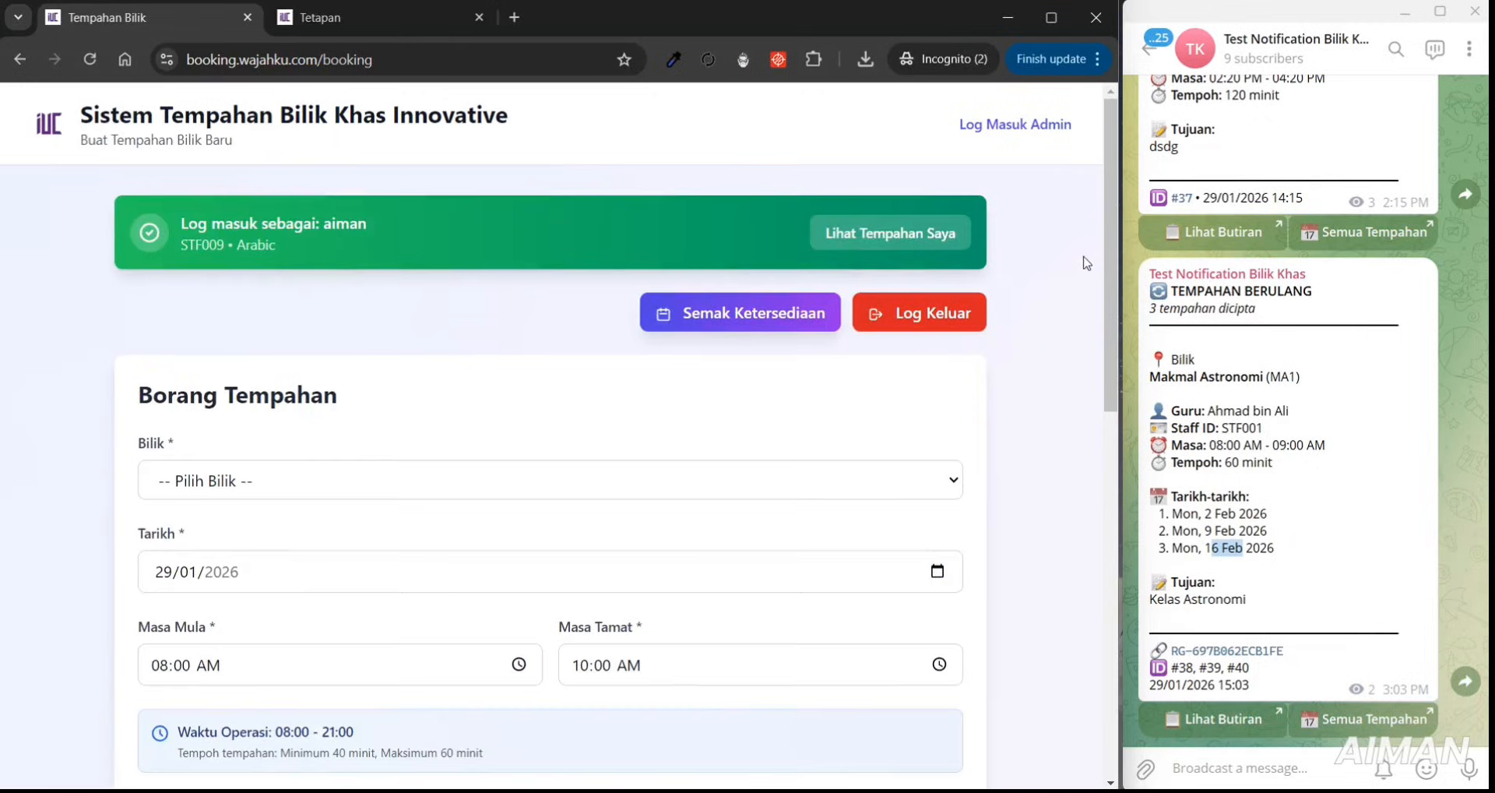
drag(1111, 263, 1111, 421)
drag(178, 472, 320, 483)
drag(1109, 363, 1125, 195)
click(890, 233)
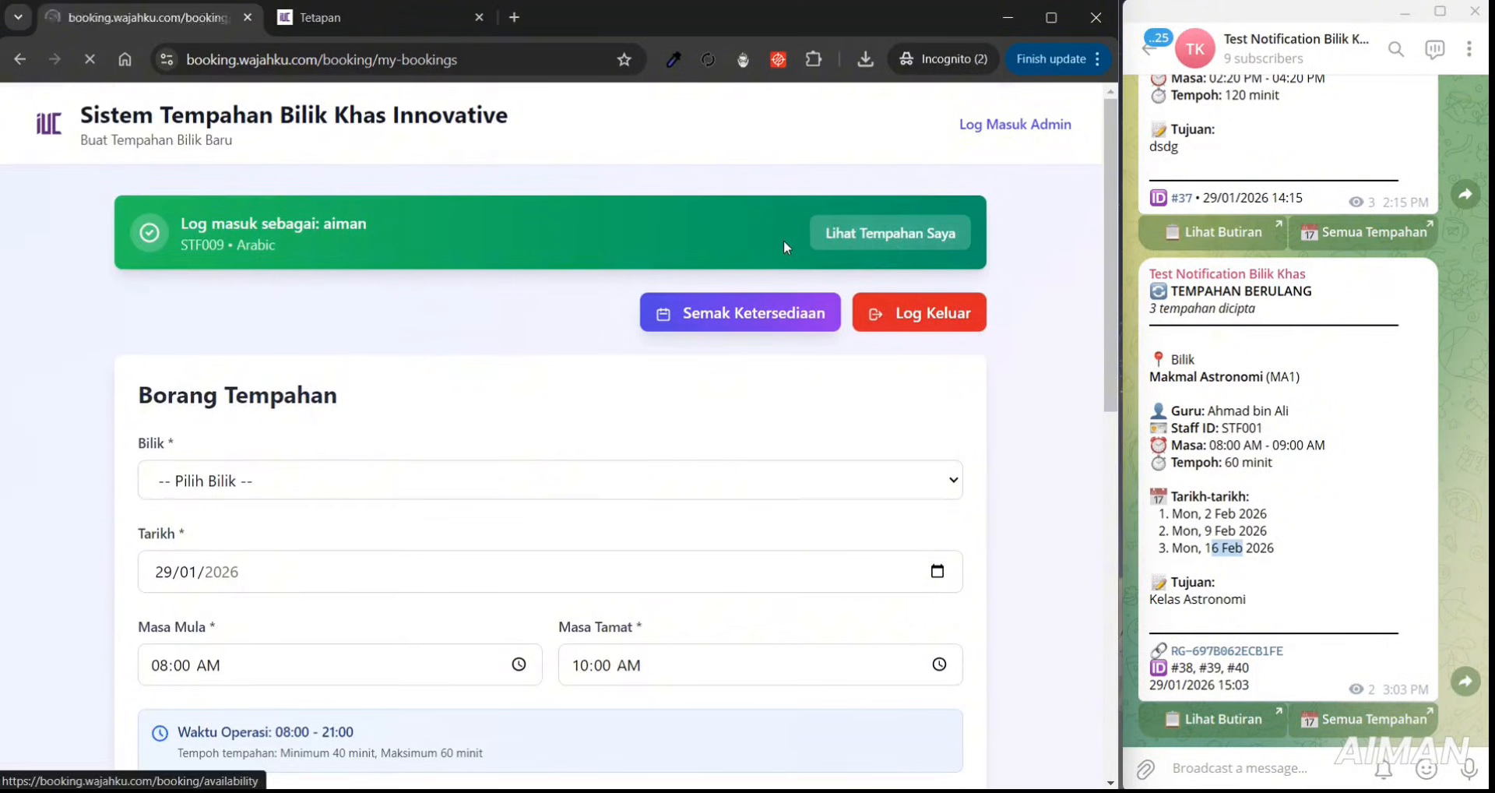
click(970, 253)
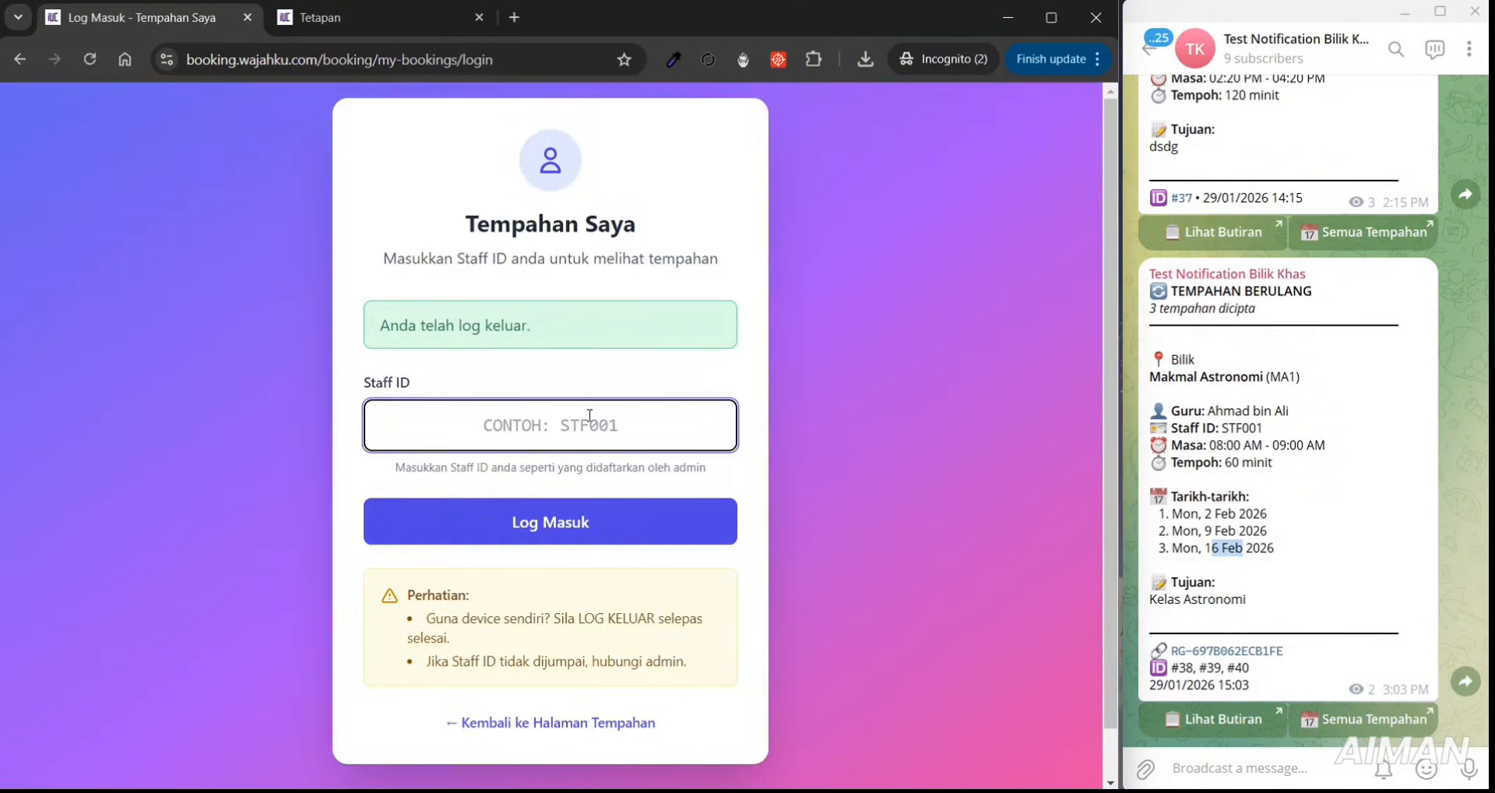
click(583, 724)
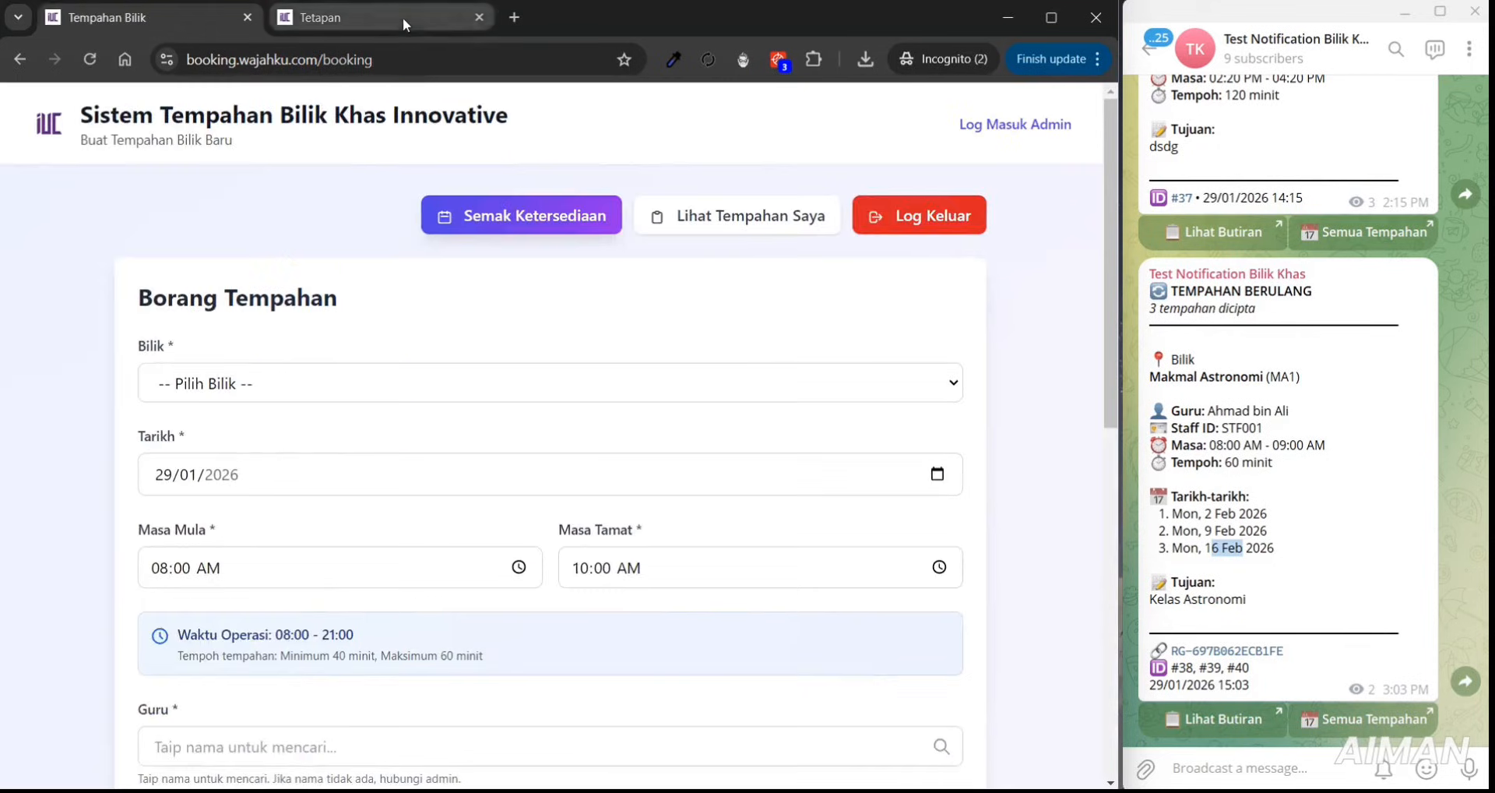
- Switch off My Bookings and weekly recurring in Sesi settings and save
click(403, 17)
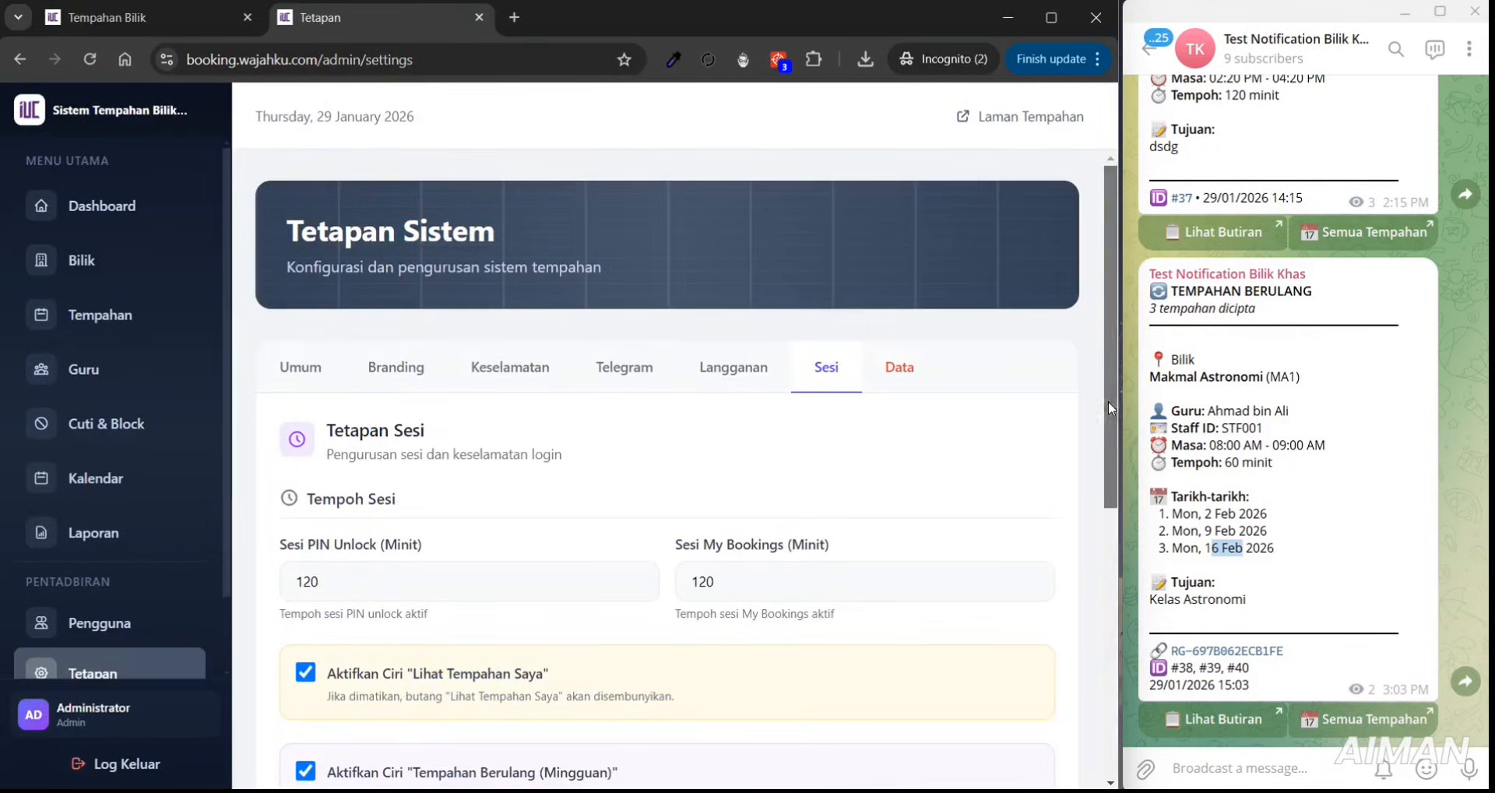
drag(1109, 400, 1107, 675)
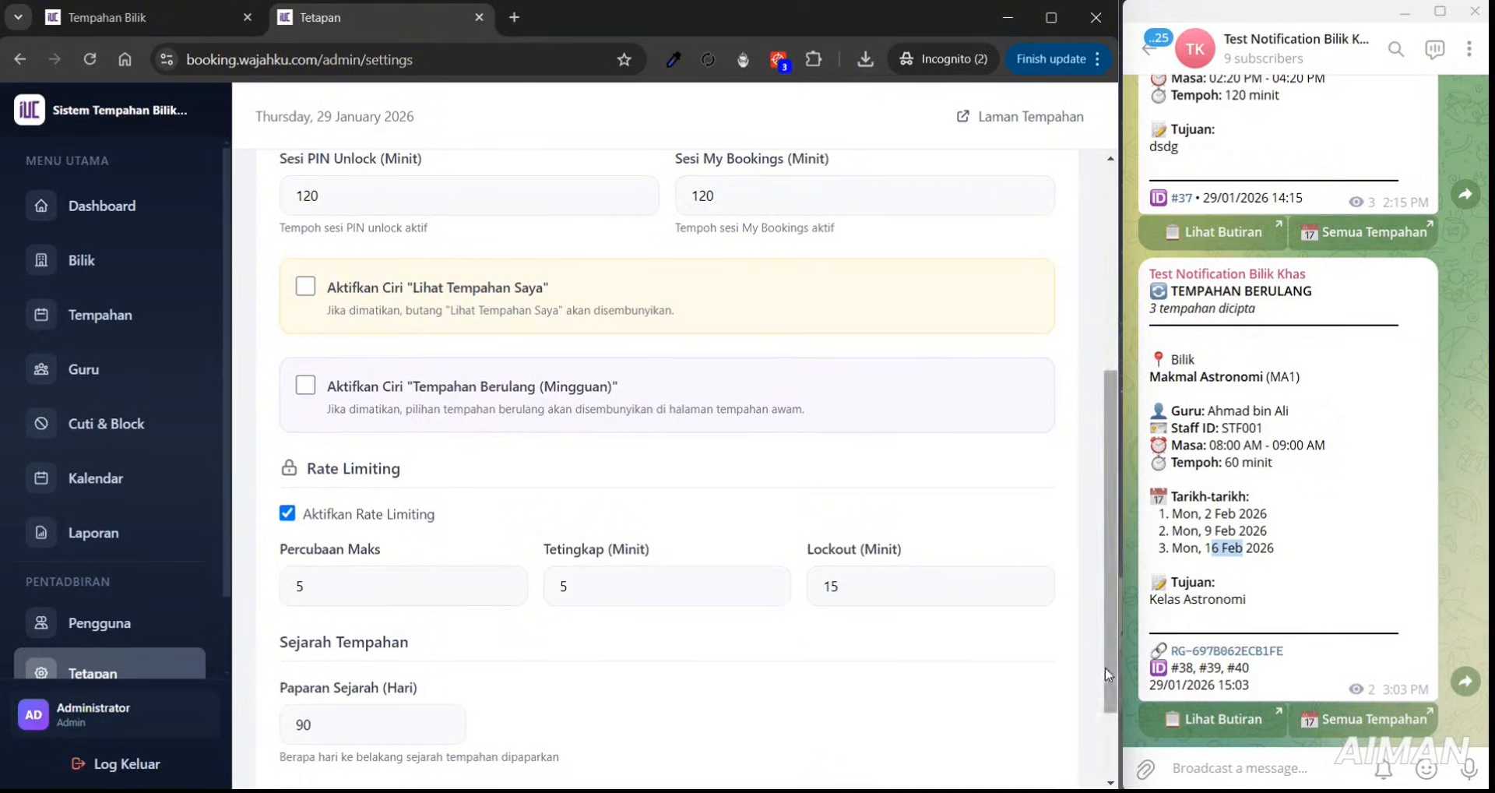
scroll(701, 546, down, 2)
click(371, 715)
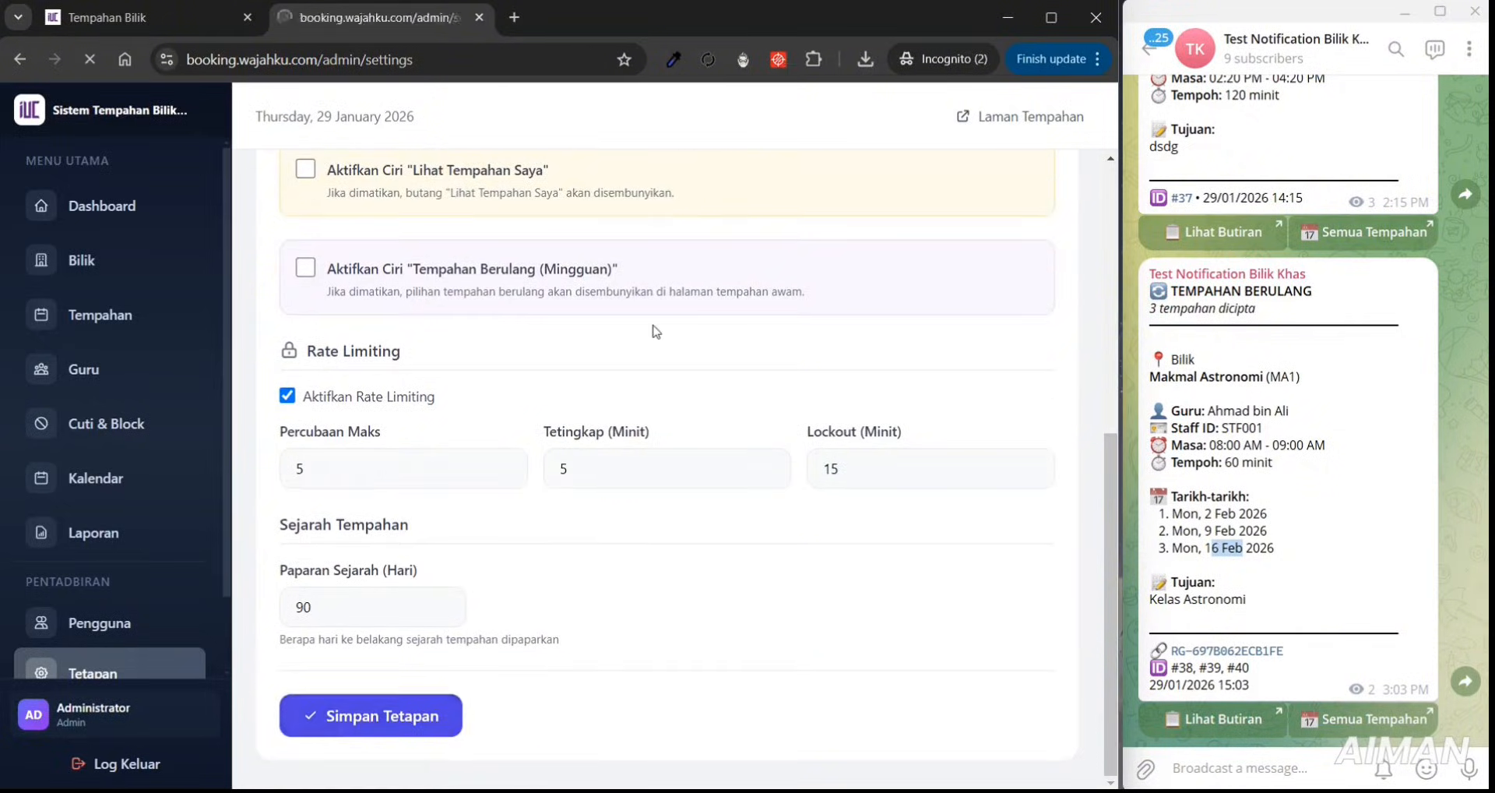
- Reload the expired settings page, reopen Sesi and save the settings again
click(464, 72)
key(Return)
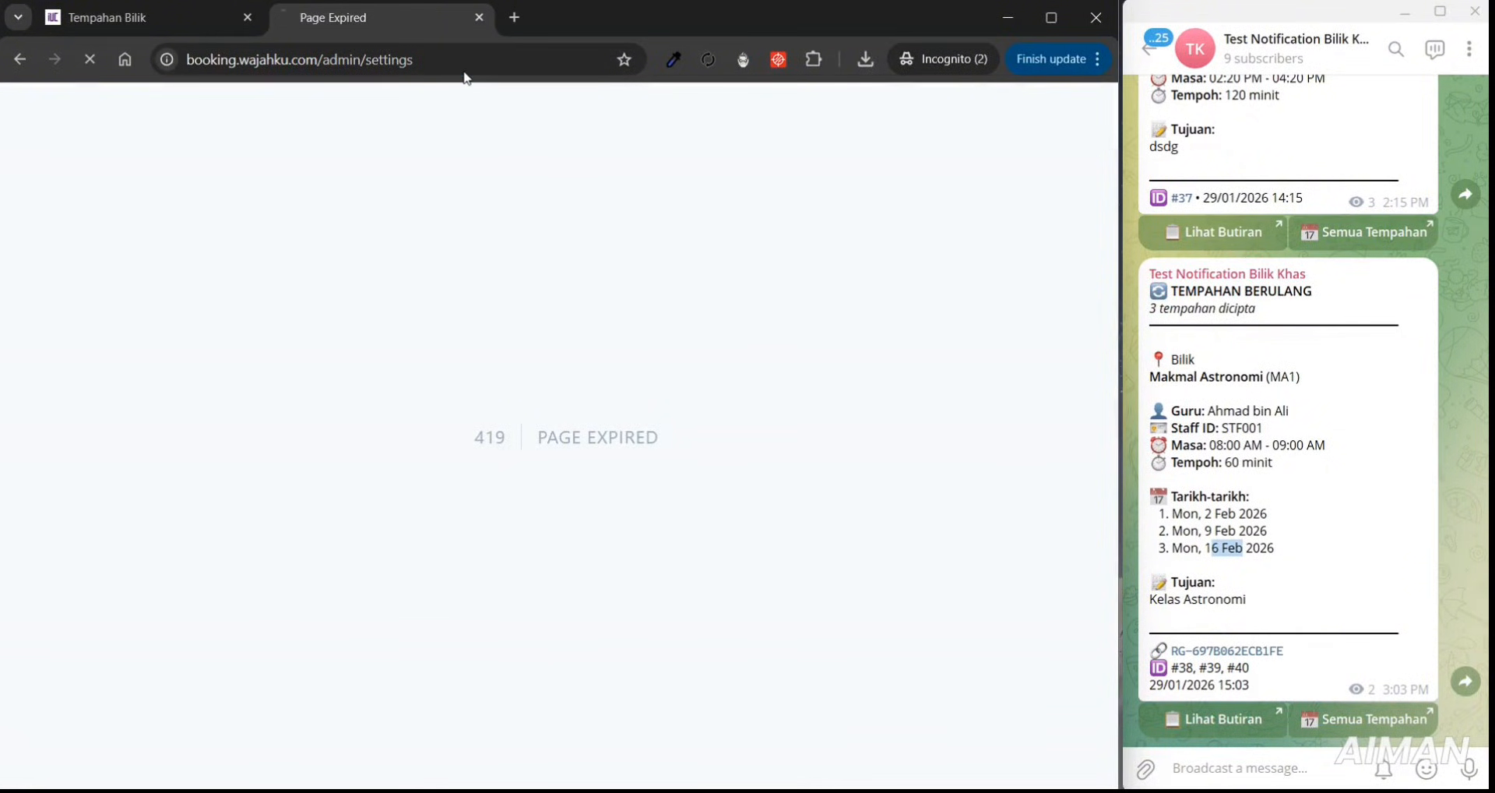
click(752, 374)
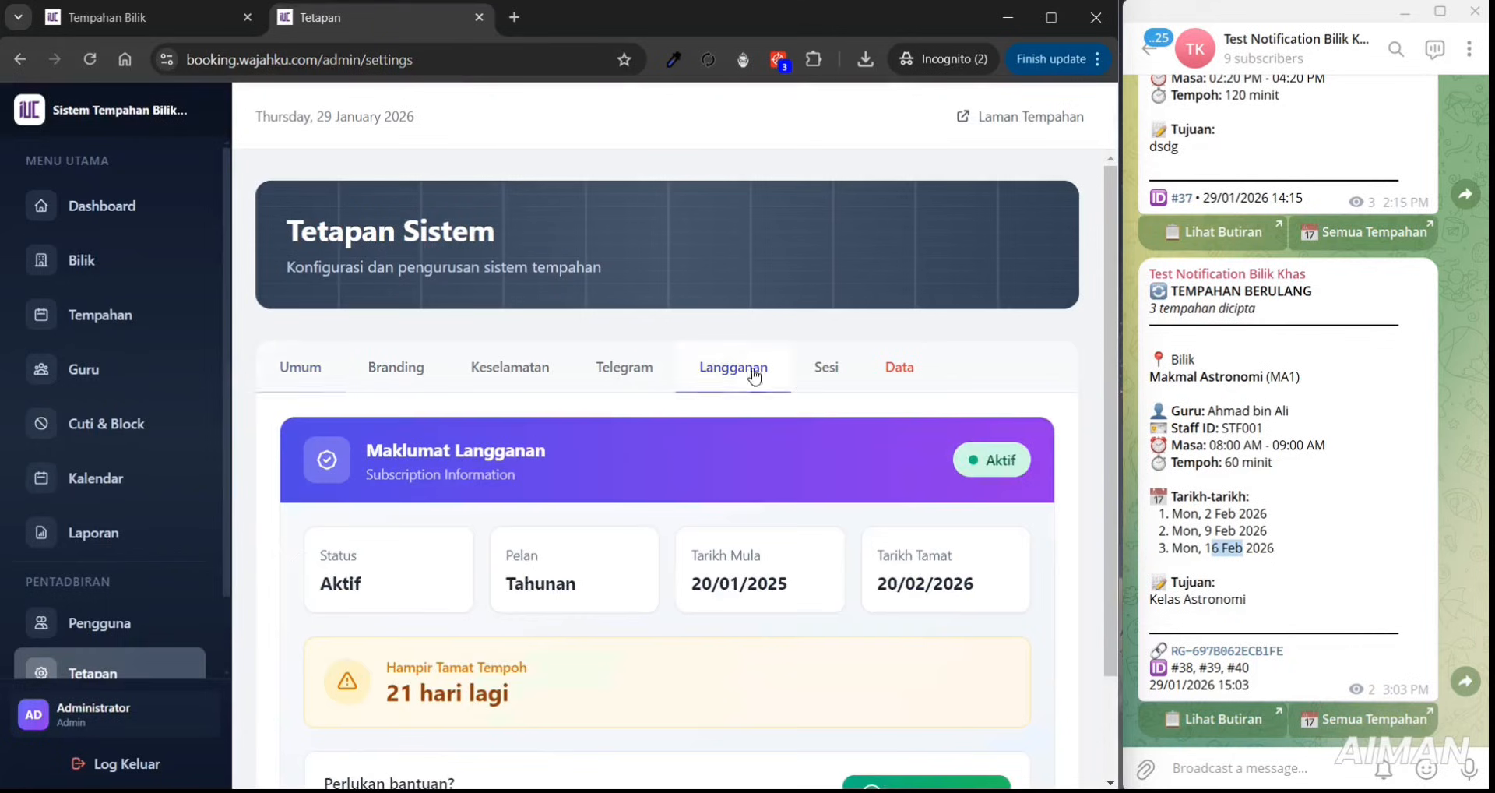
click(844, 377)
scroll(1036, 649, down, 3)
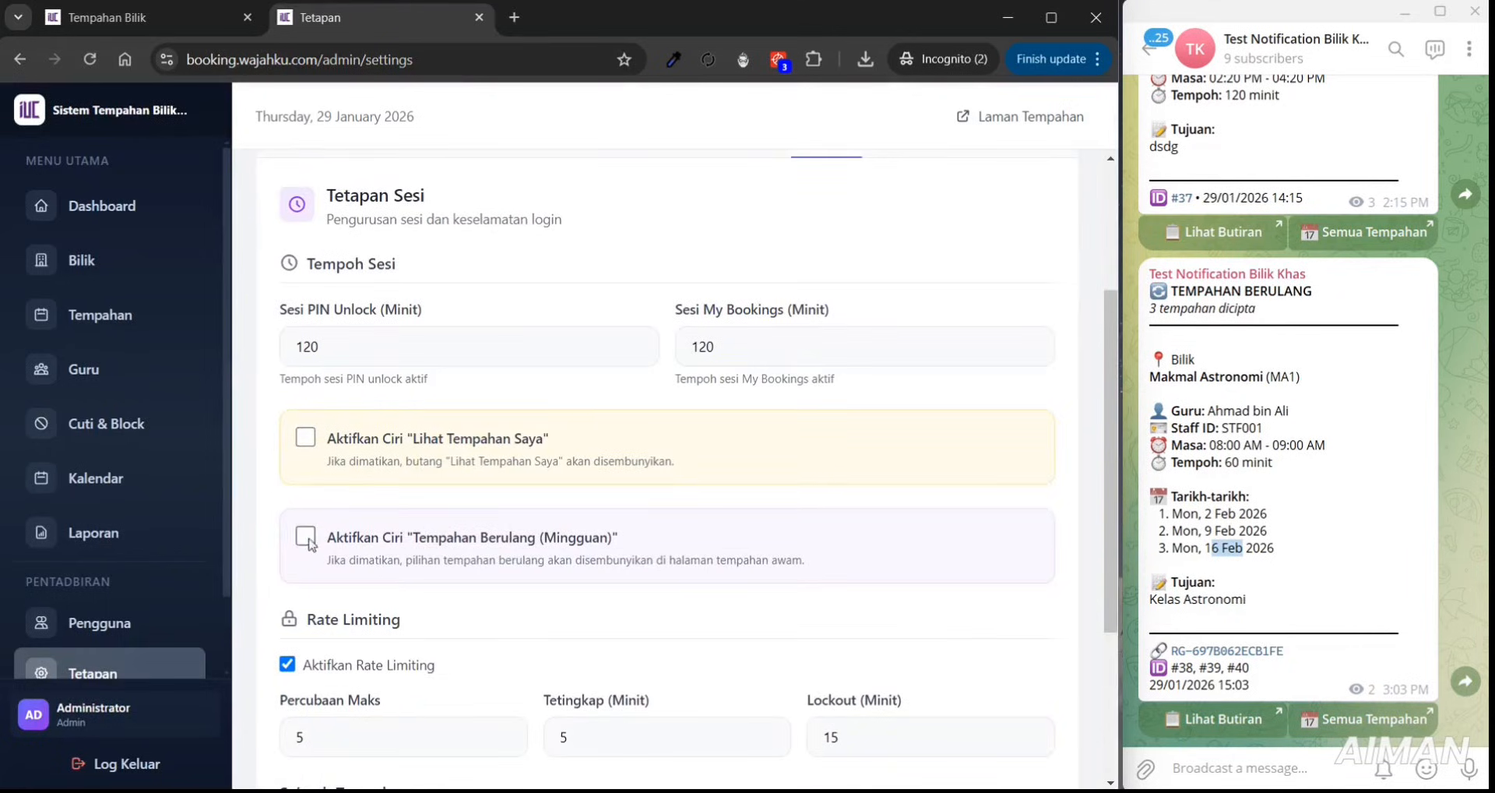
scroll(1087, 663, down, 3)
click(424, 716)
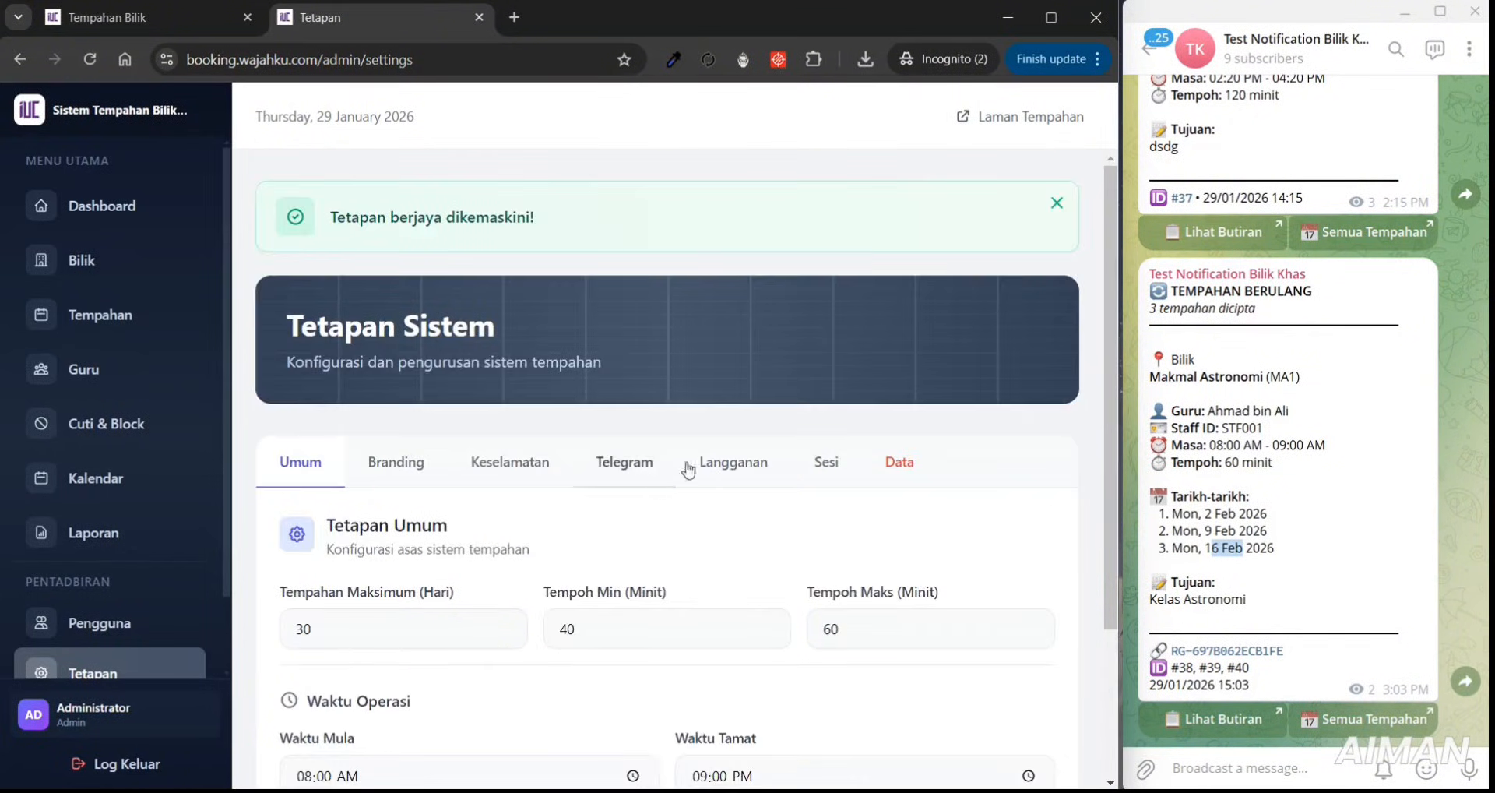
- Reopen the Sesi settings to confirm both features are saved as off
click(693, 463)
click(832, 464)
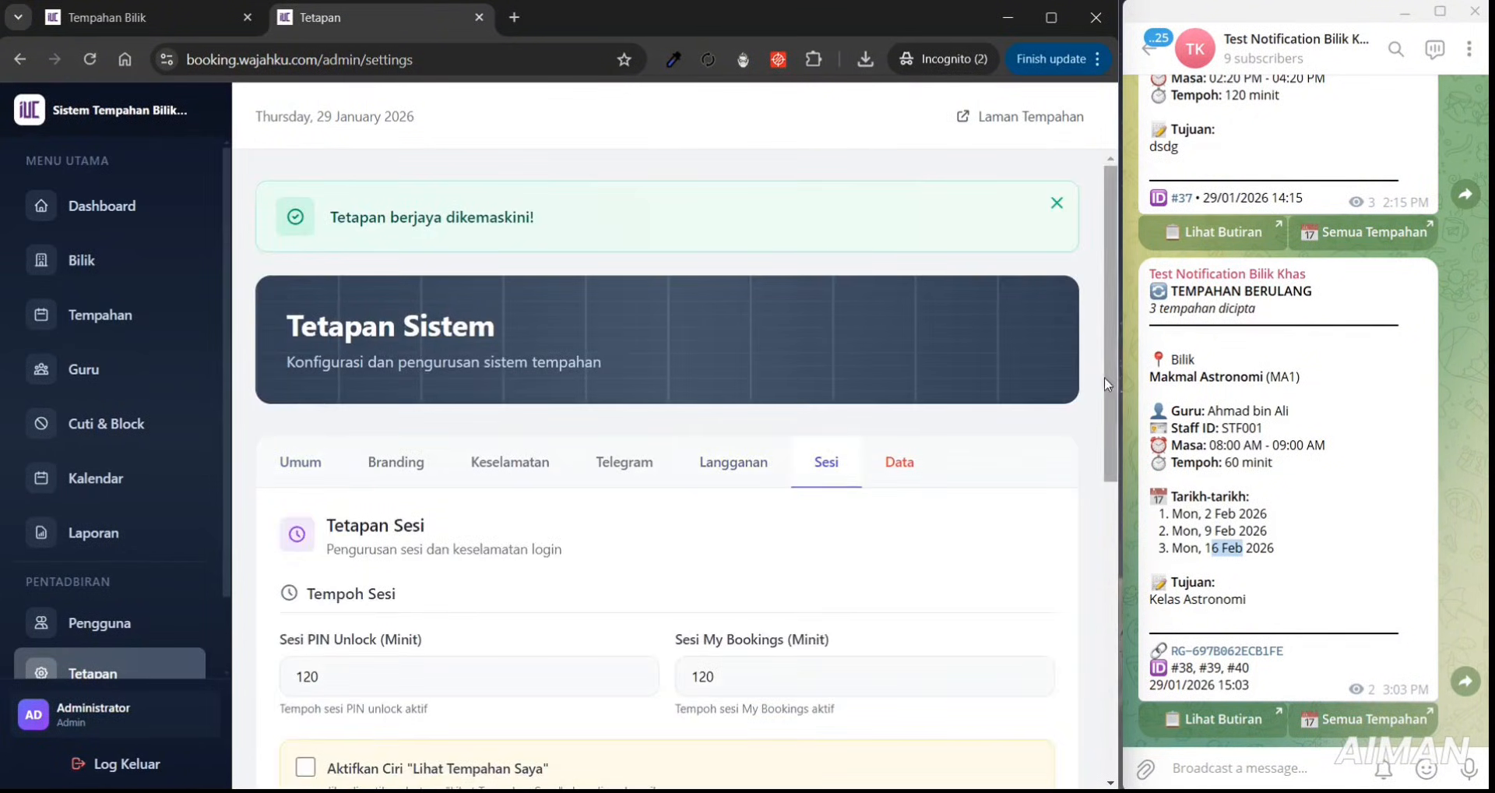
scroll(1117, 437, down, 2)
scroll(1120, 440, down, 2)
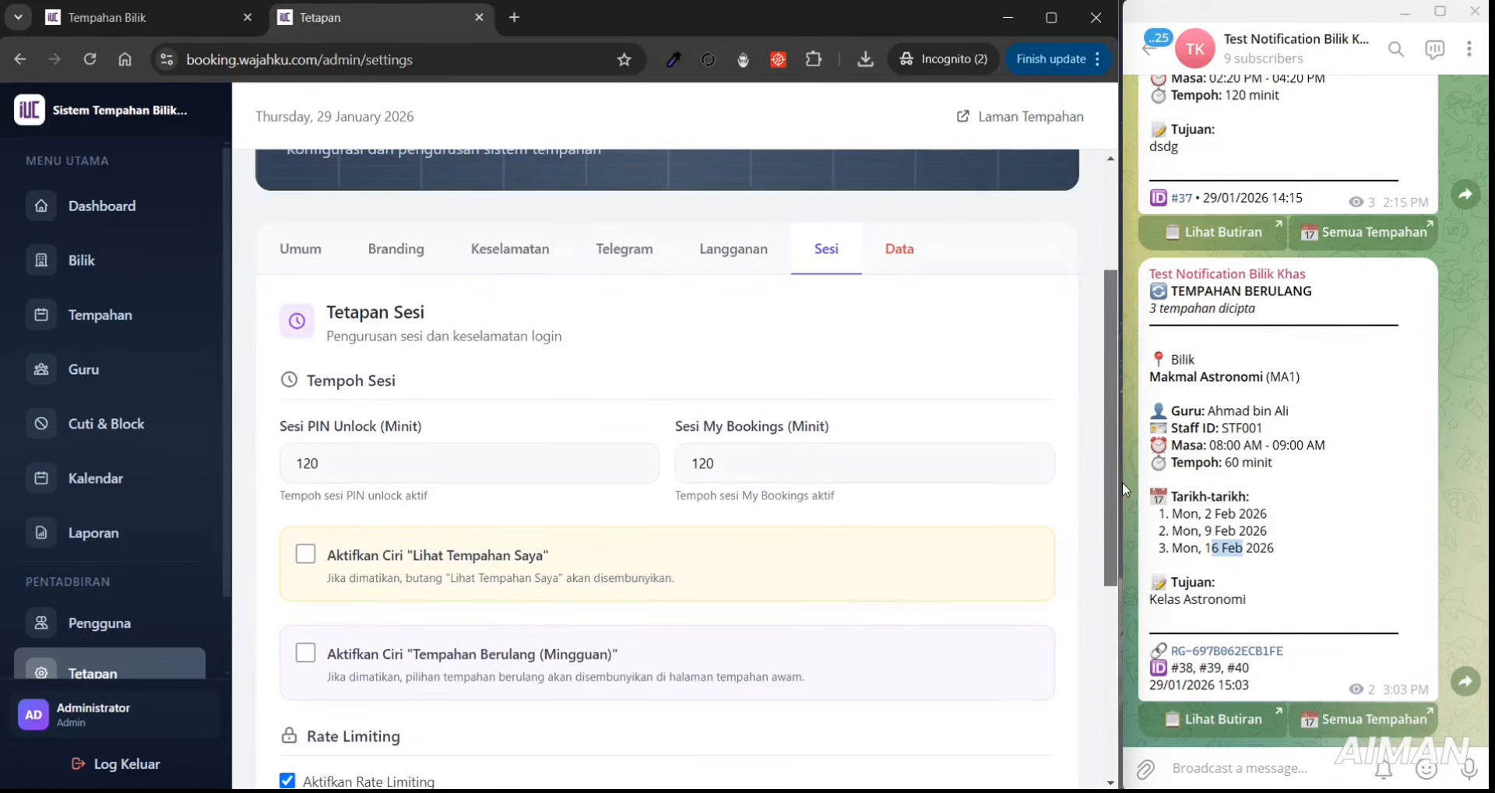
scroll(1123, 538, down, 1)
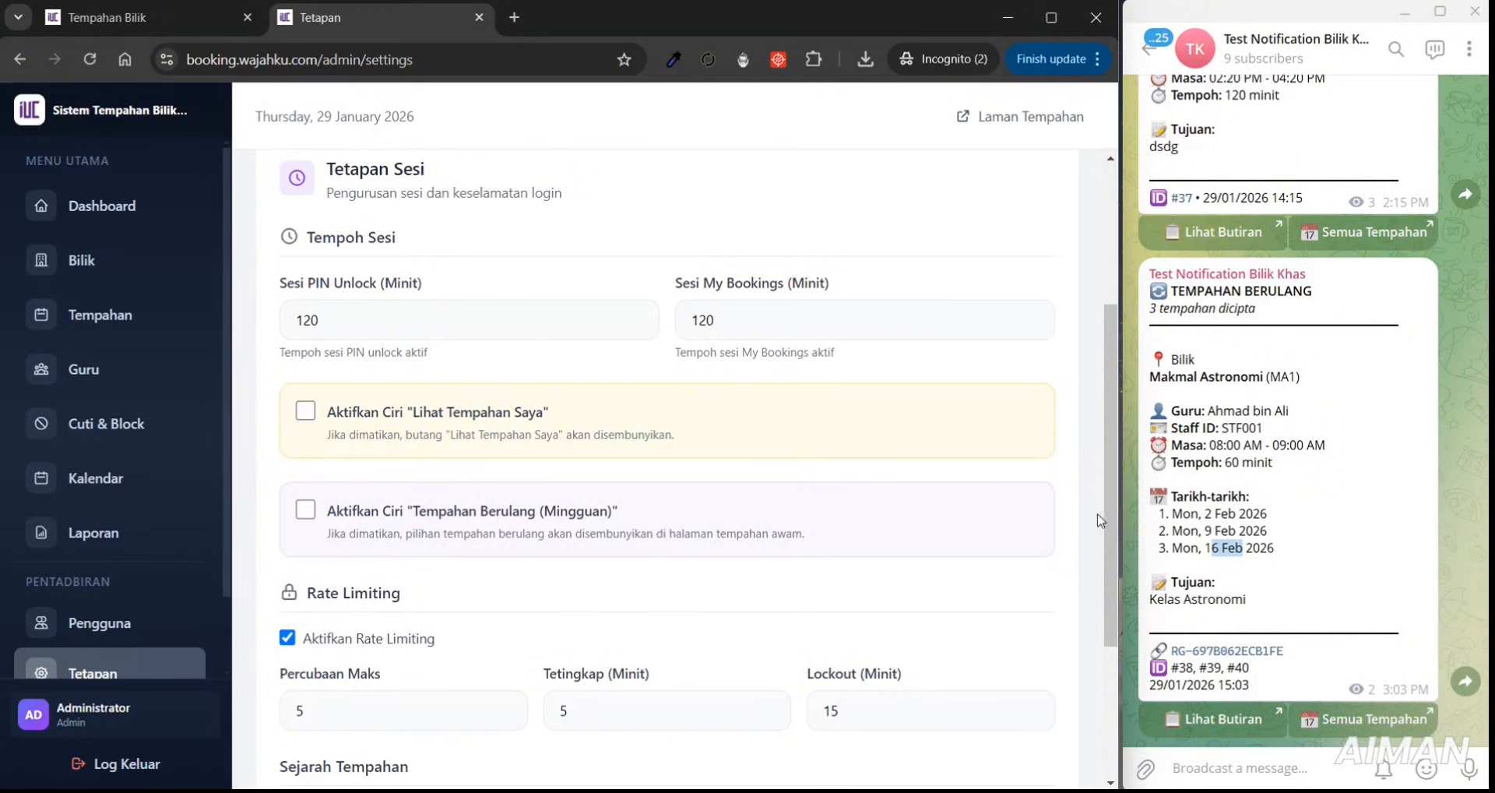
scroll(1075, 615, down, 3)
scroll(1092, 631, up, 4)
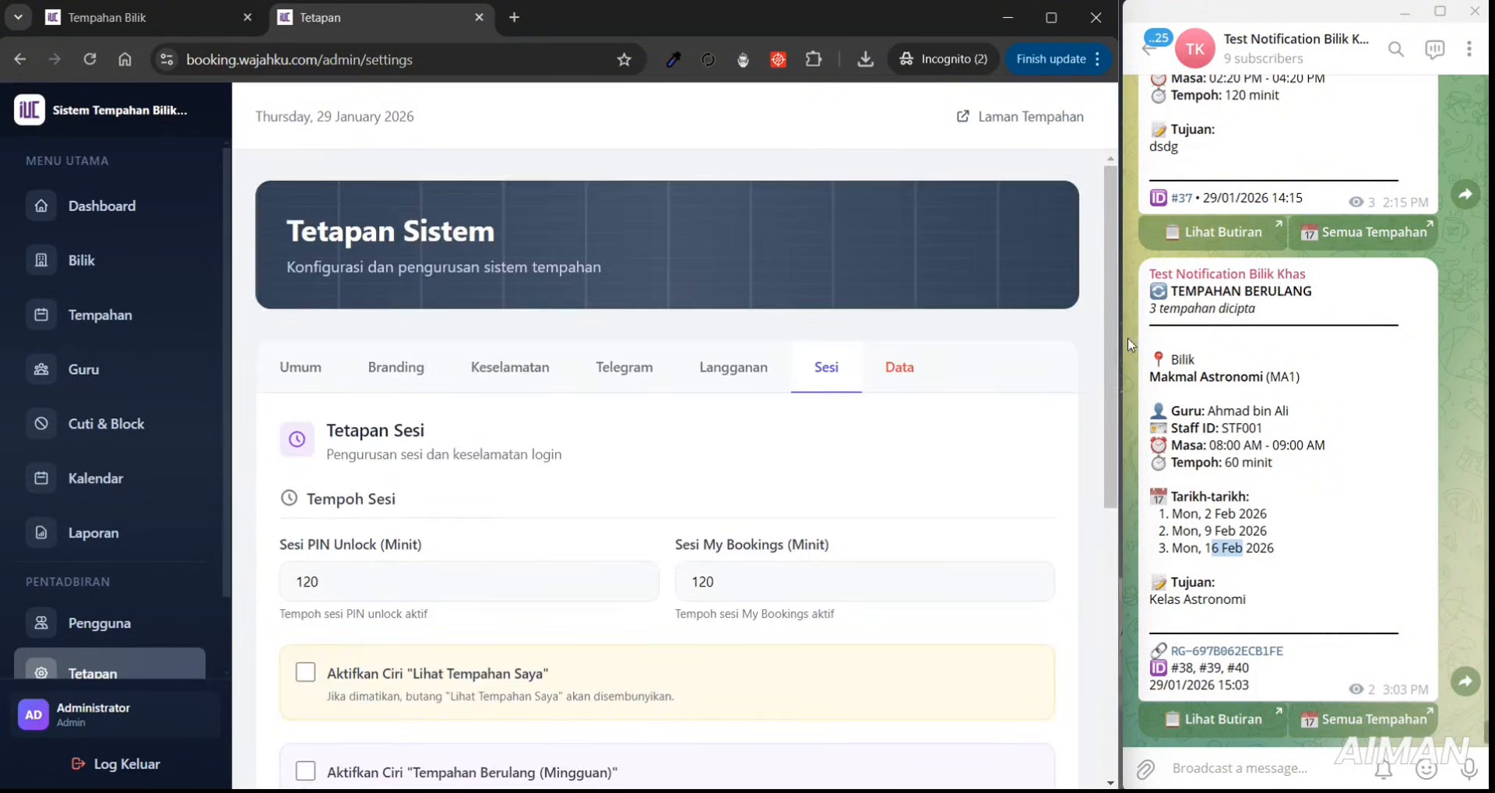
click(929, 375)
drag(1111, 344, 1076, 516)
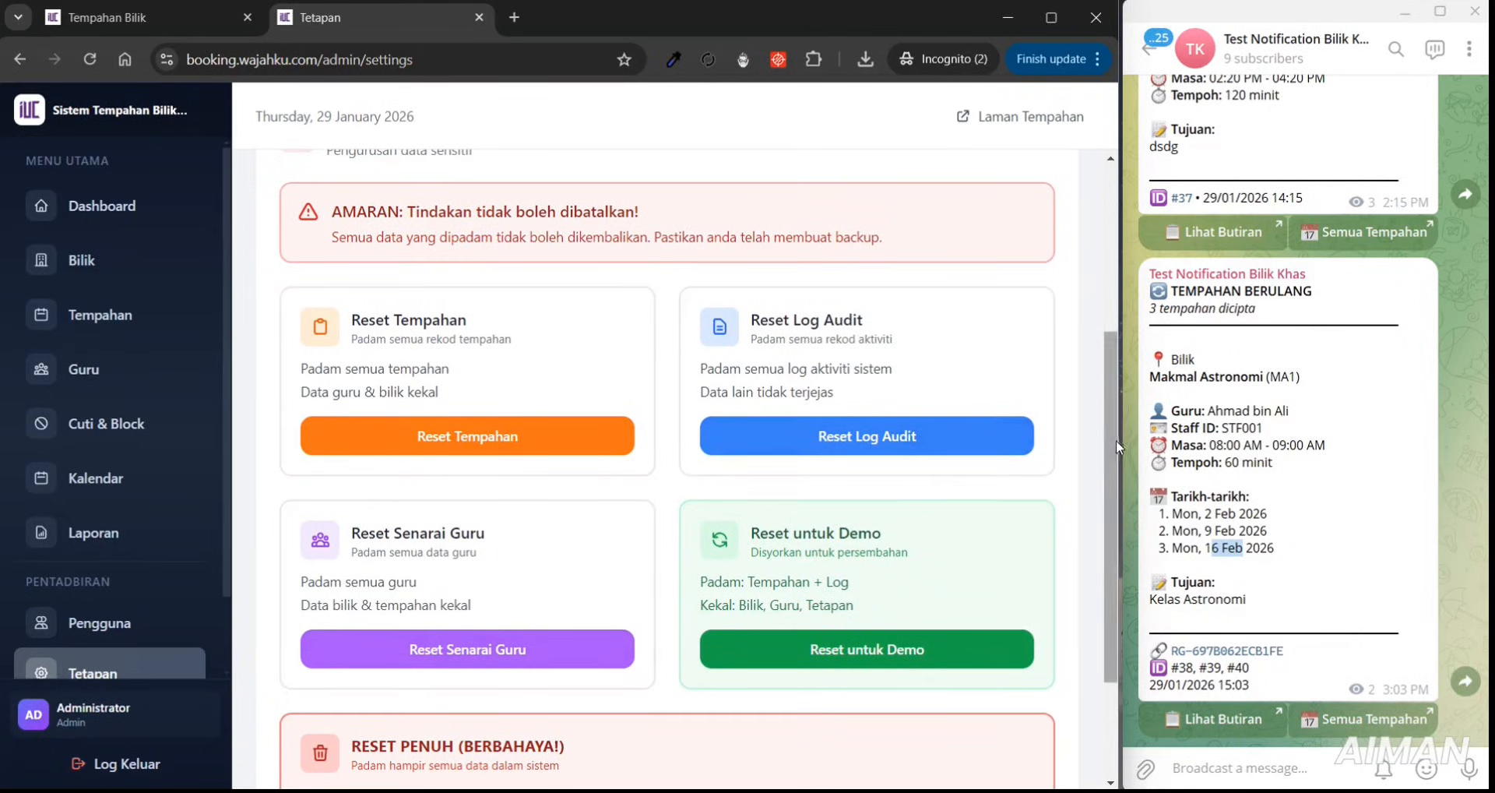
drag(1116, 441, 1106, 502)
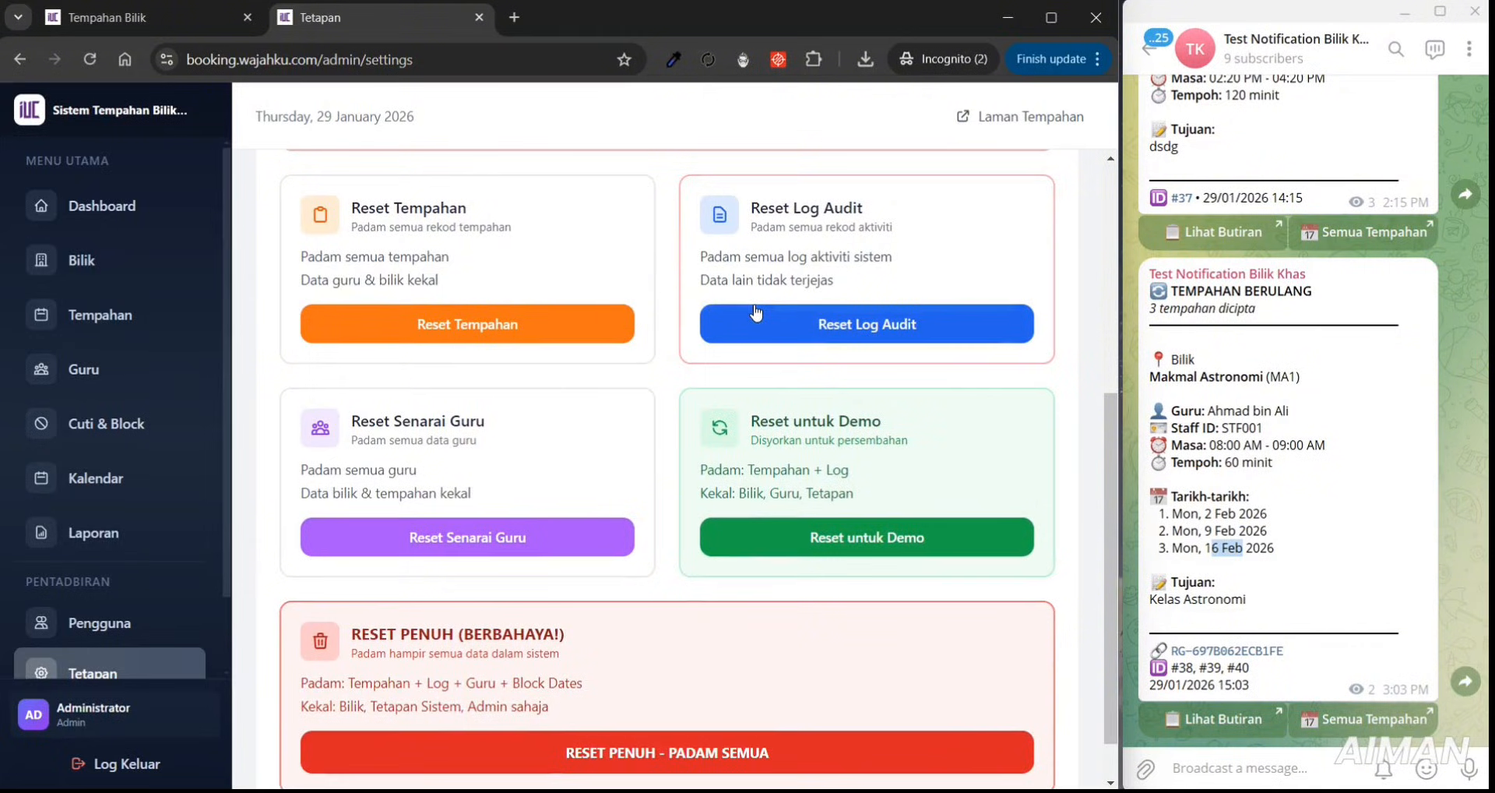
drag(1115, 420, 1137, 190)
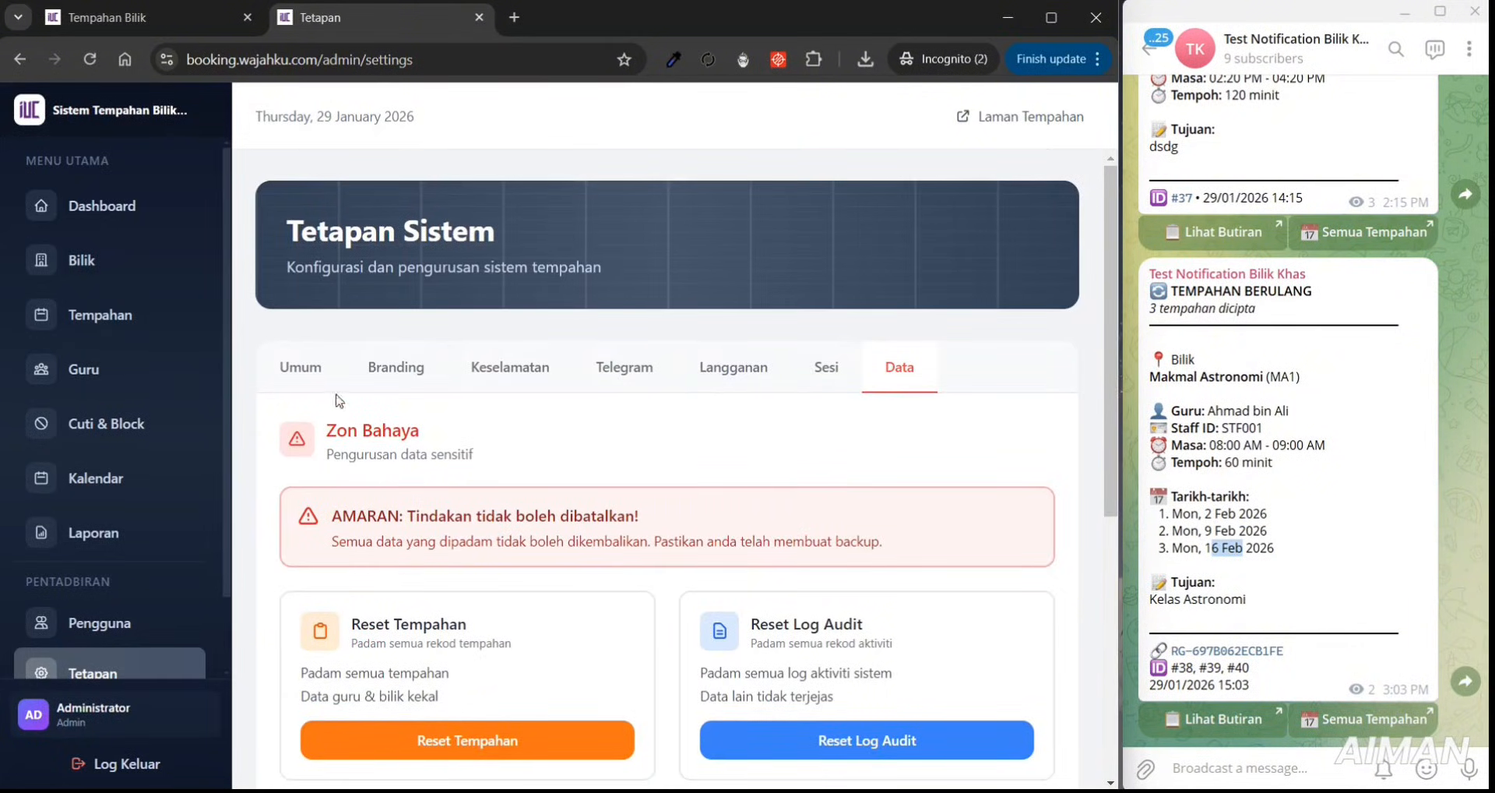
click(382, 382)
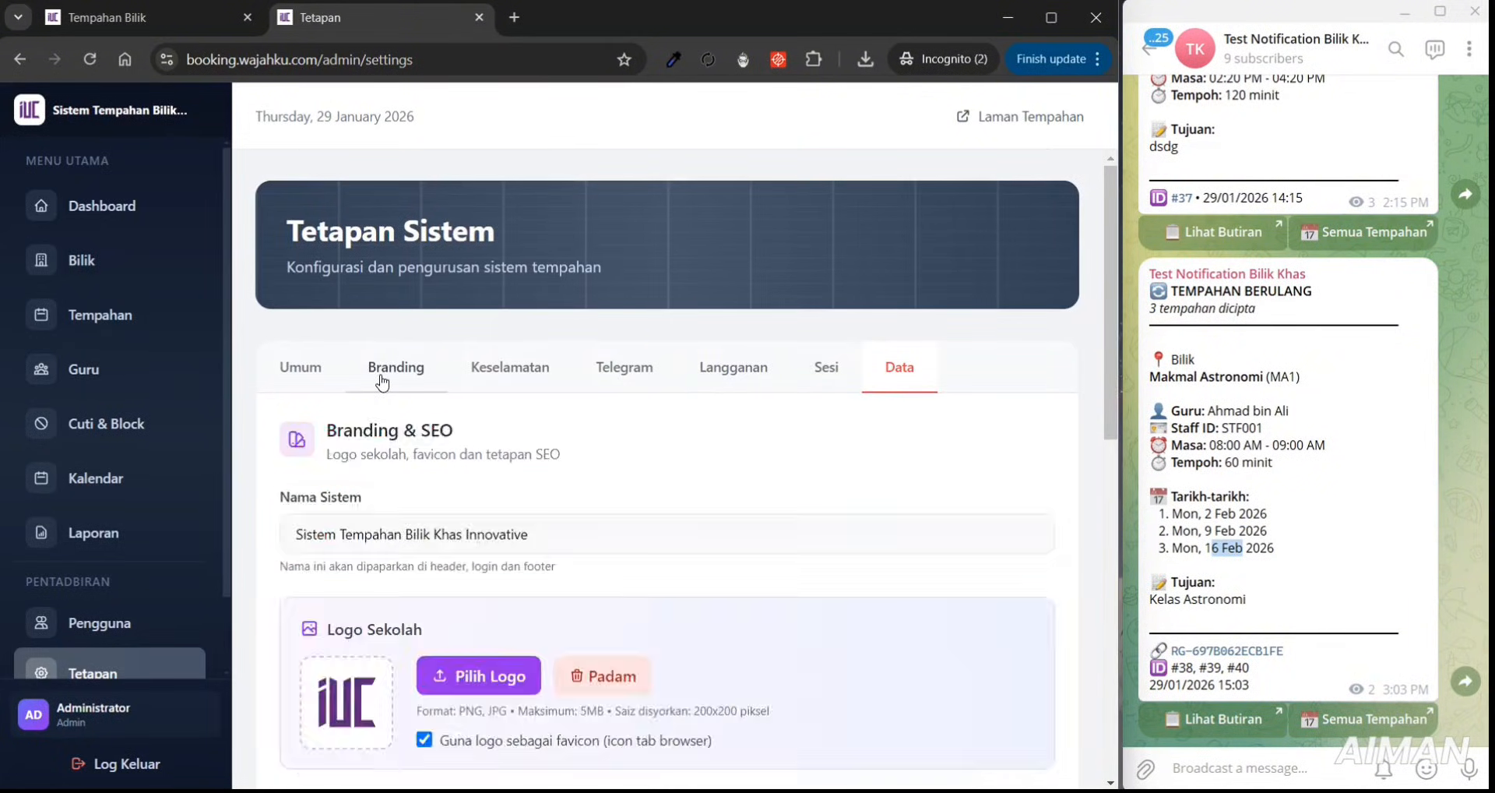
click(324, 385)
click(494, 384)
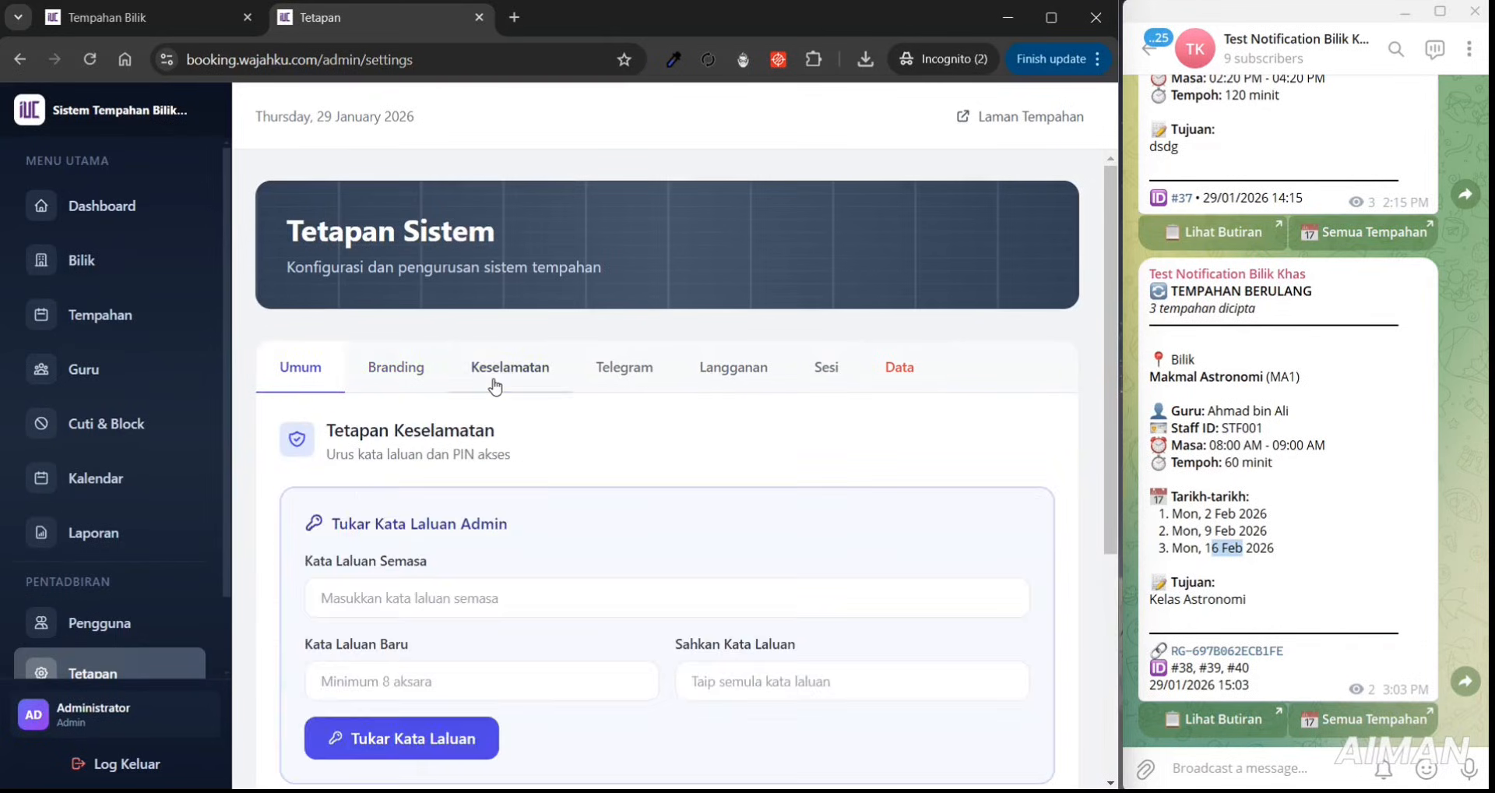
click(624, 381)
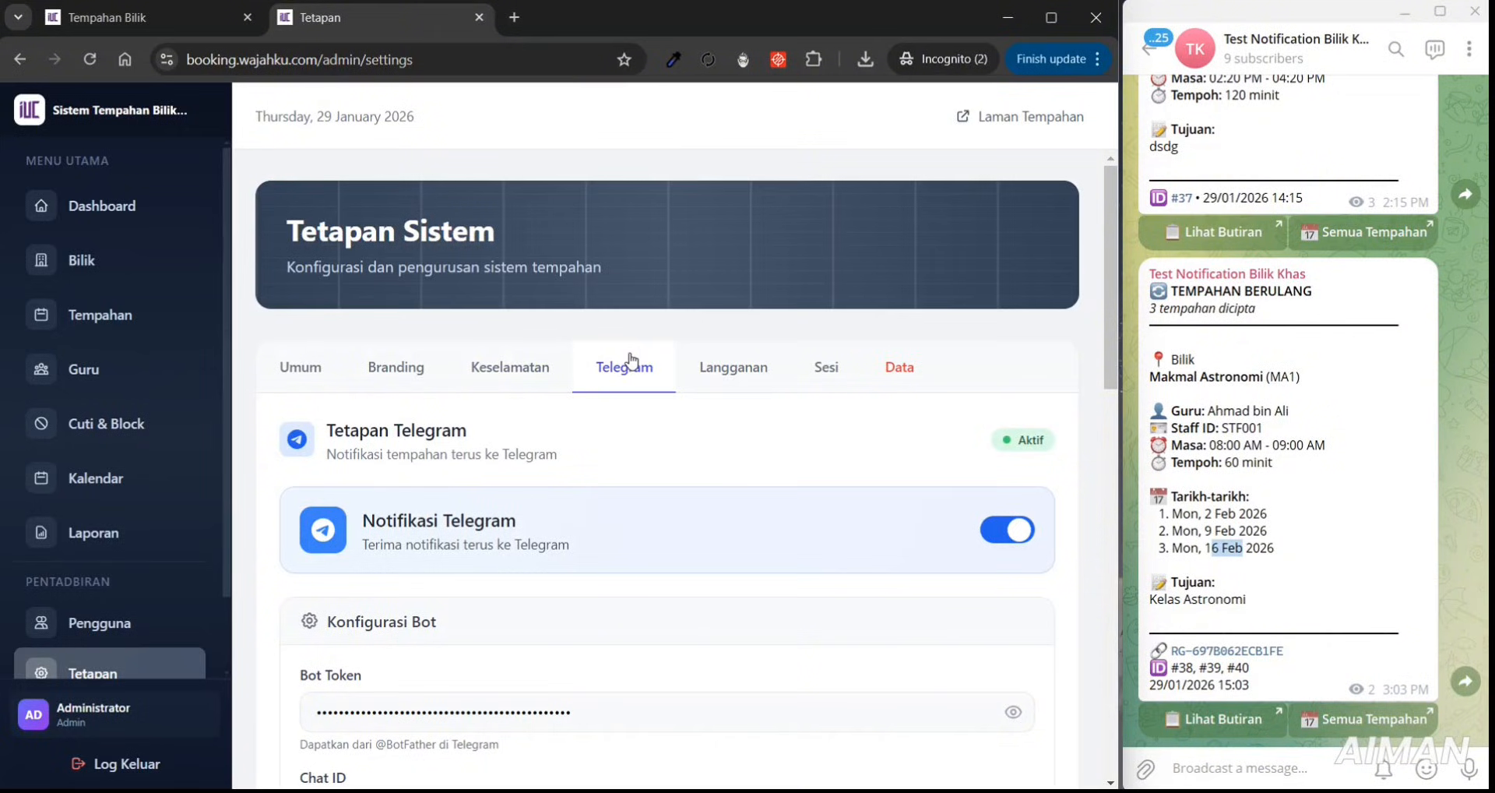
click(728, 383)
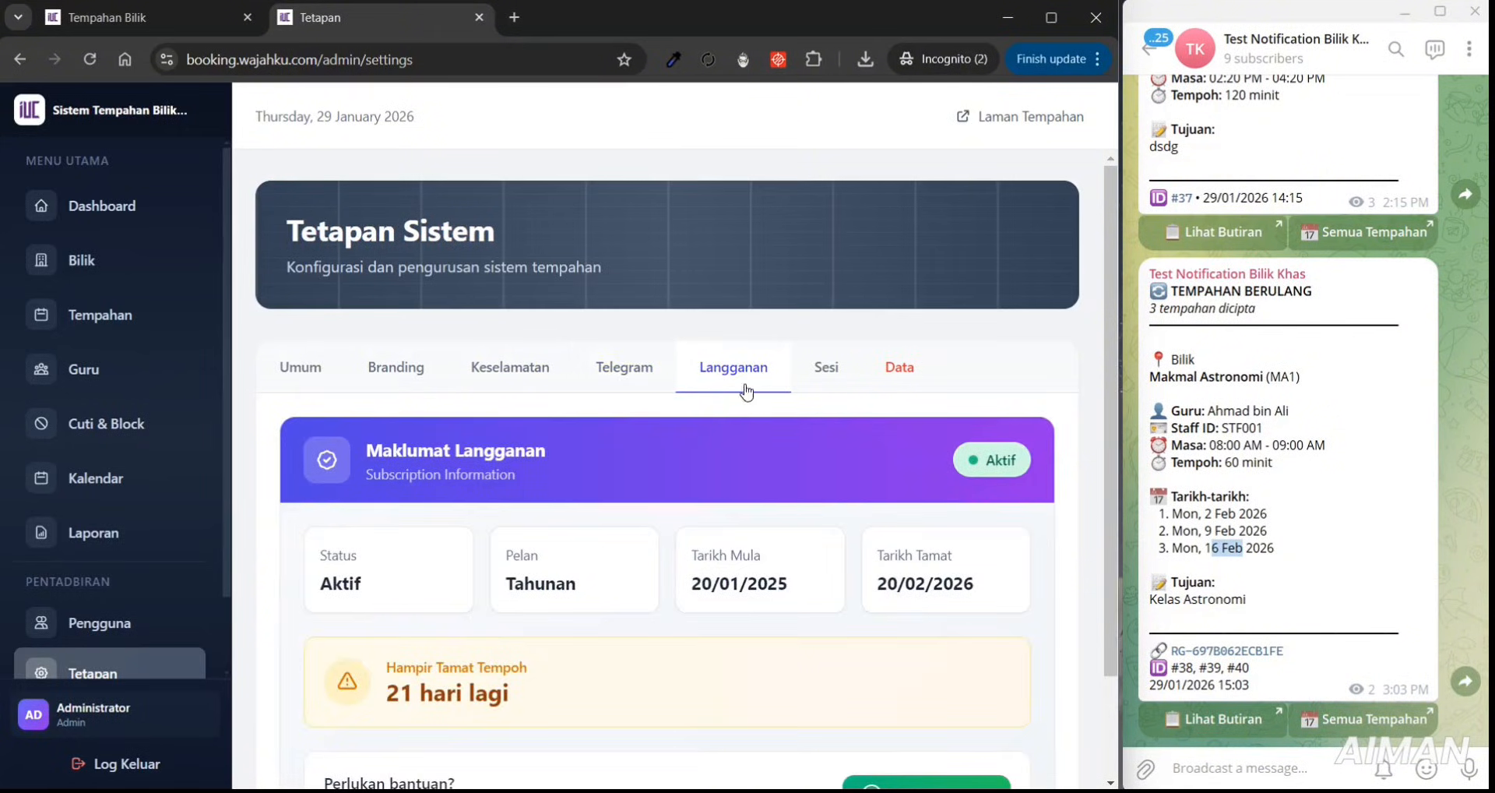
click(842, 382)
click(888, 372)
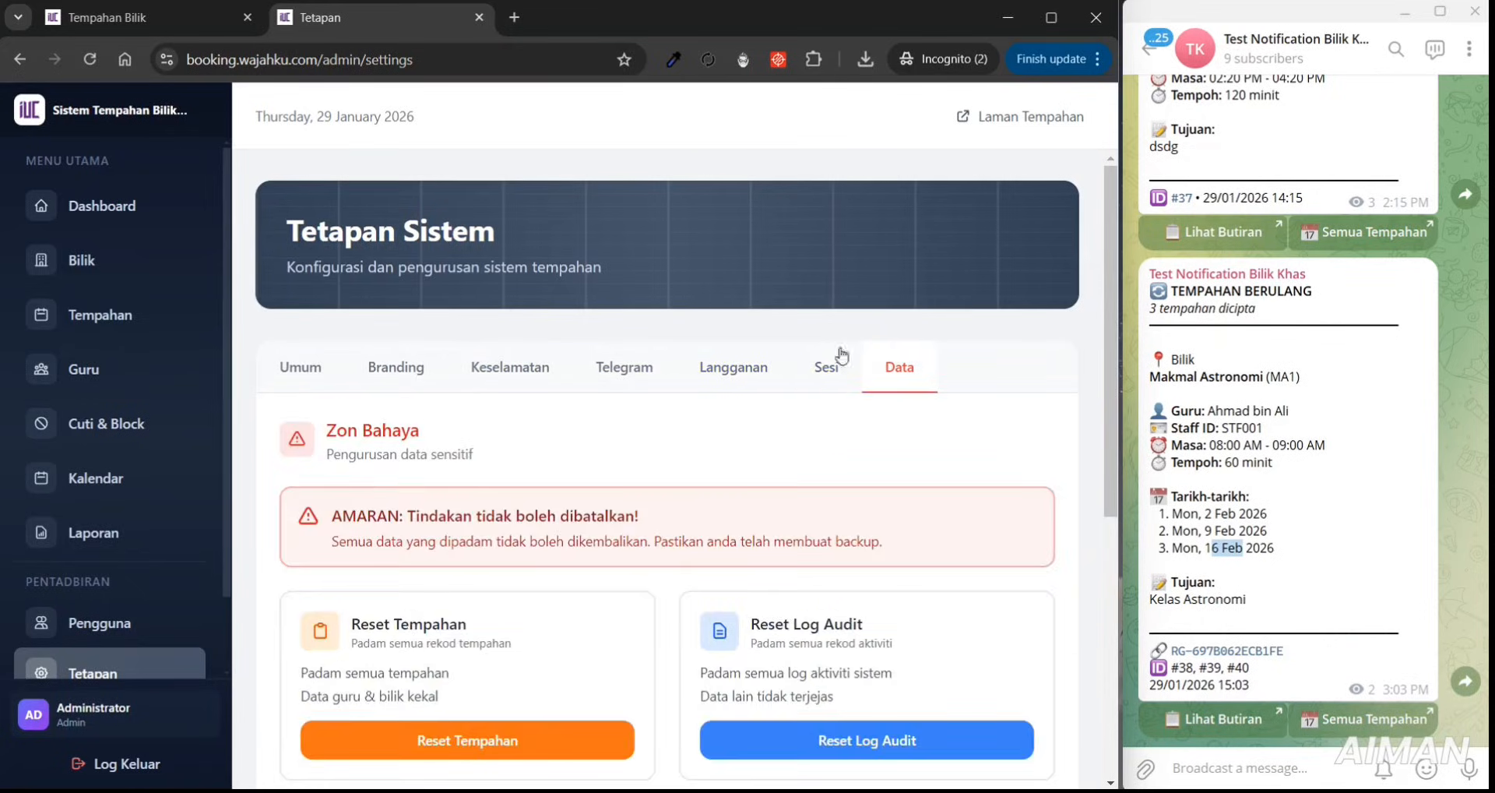
click(844, 380)
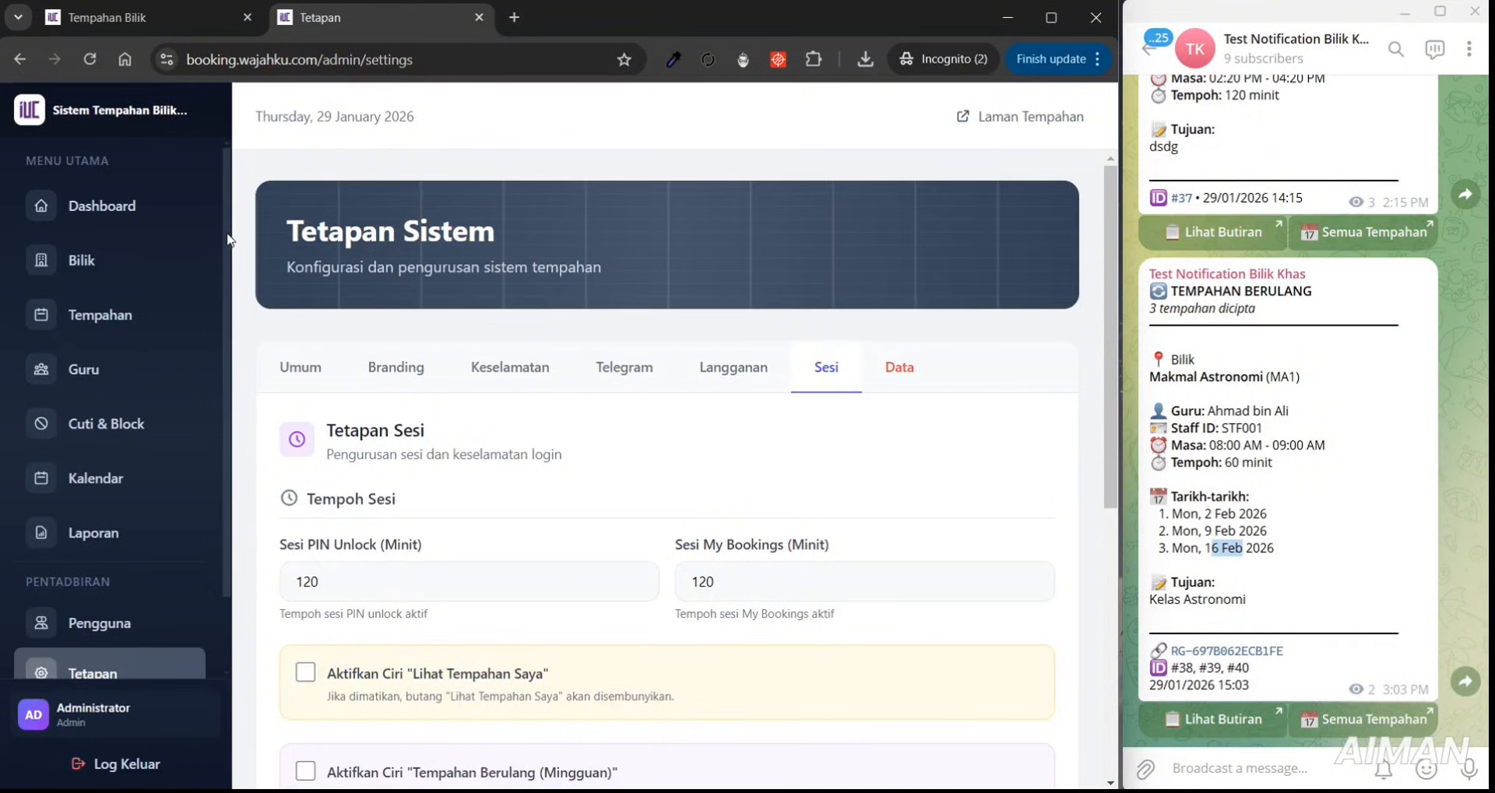
scroll(229, 242, down, 1)
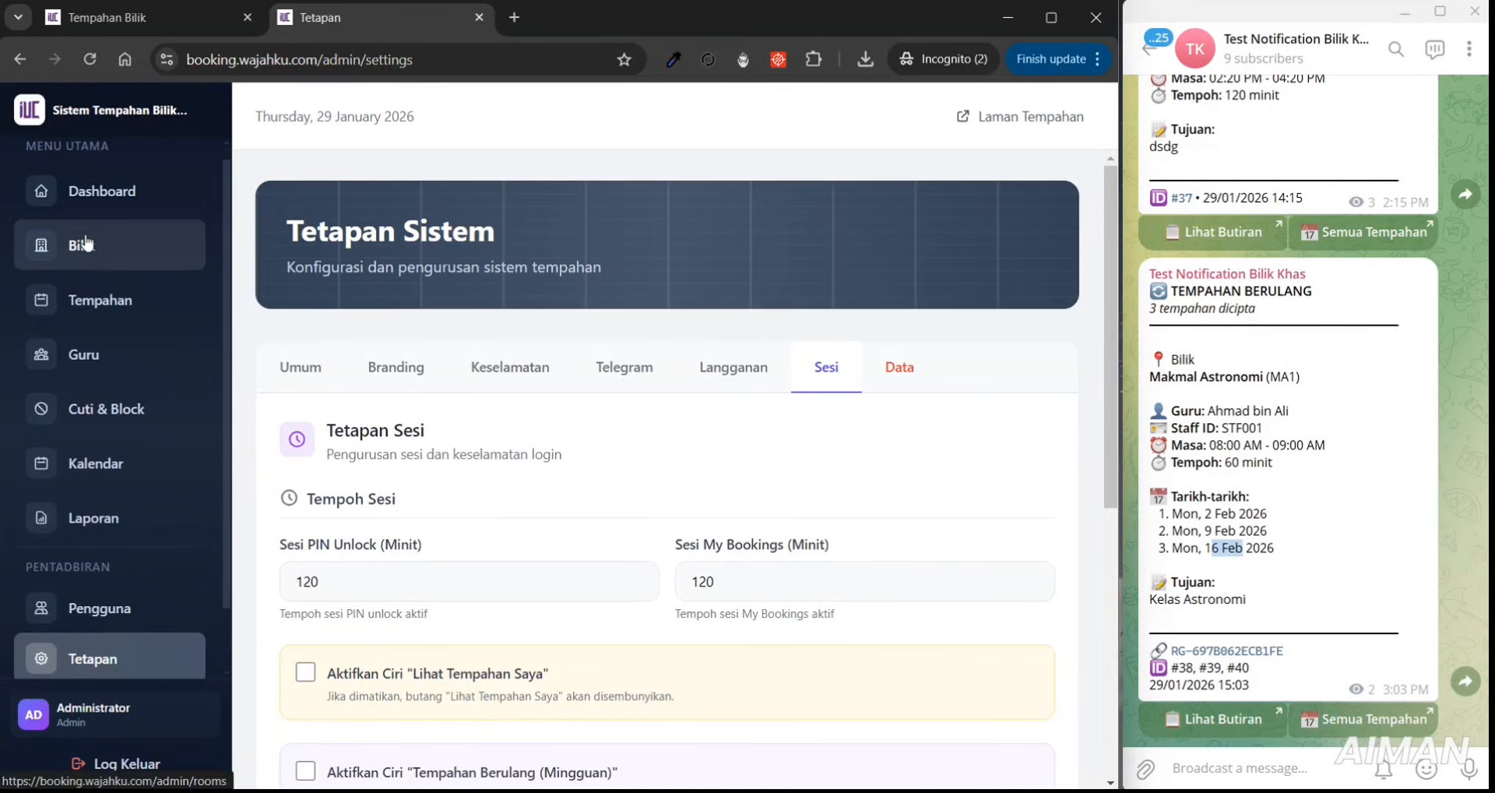
- Visit the Bilik, Tempahan, Guru and Cuti & Block admin pages
click(88, 245)
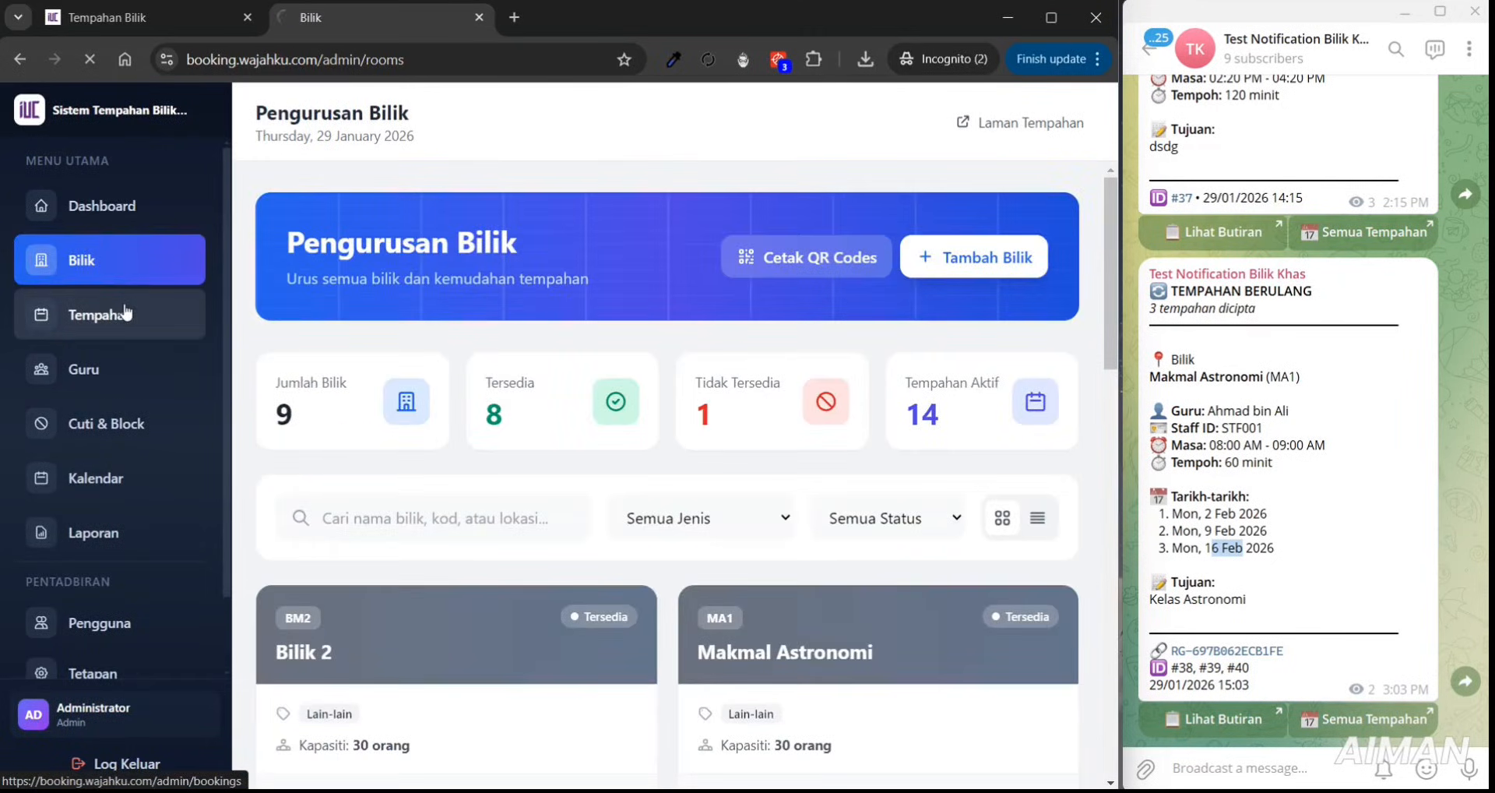
click(125, 311)
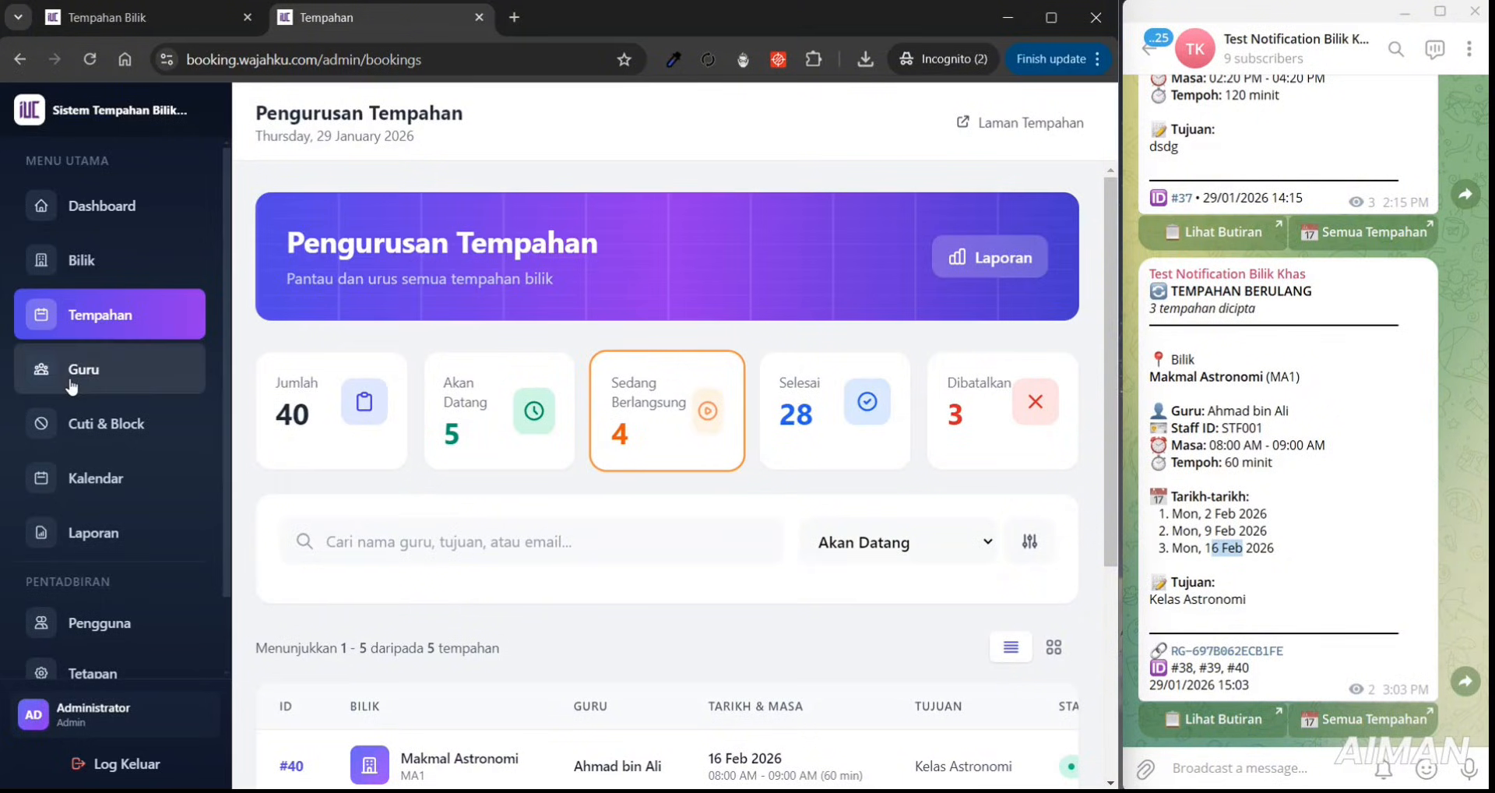
click(72, 388)
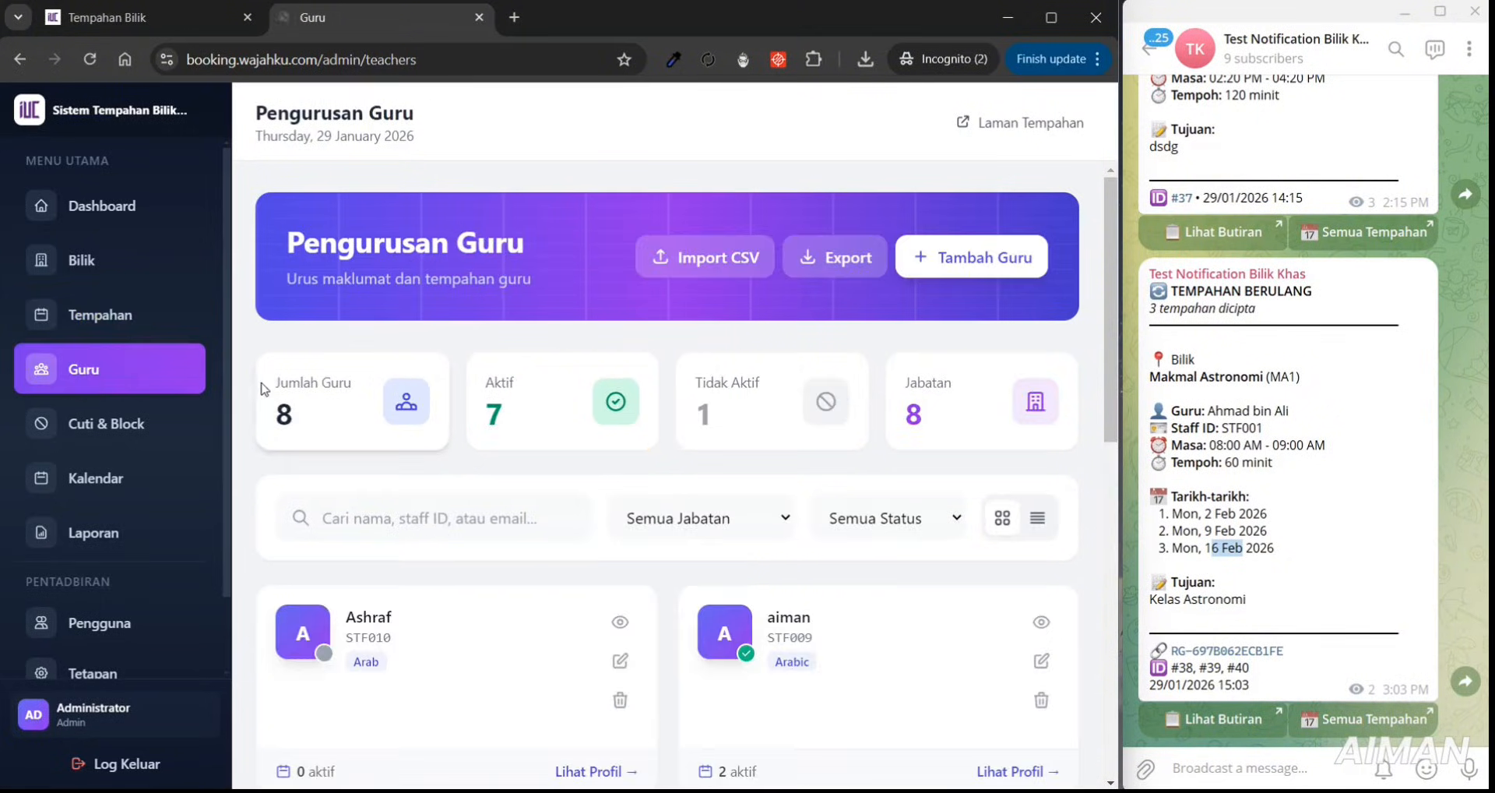
click(140, 424)
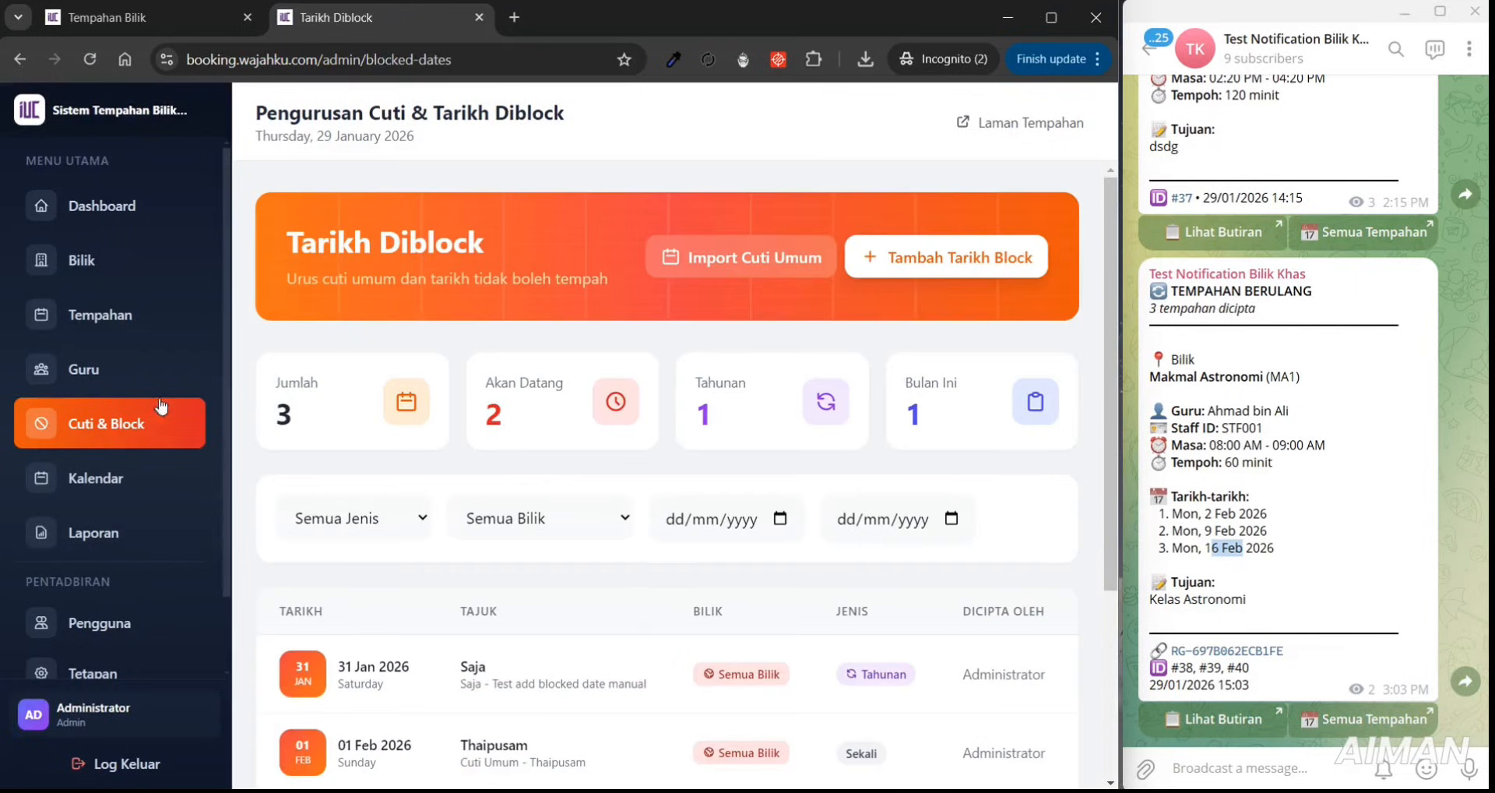
scroll(1013, 421, down, 2)
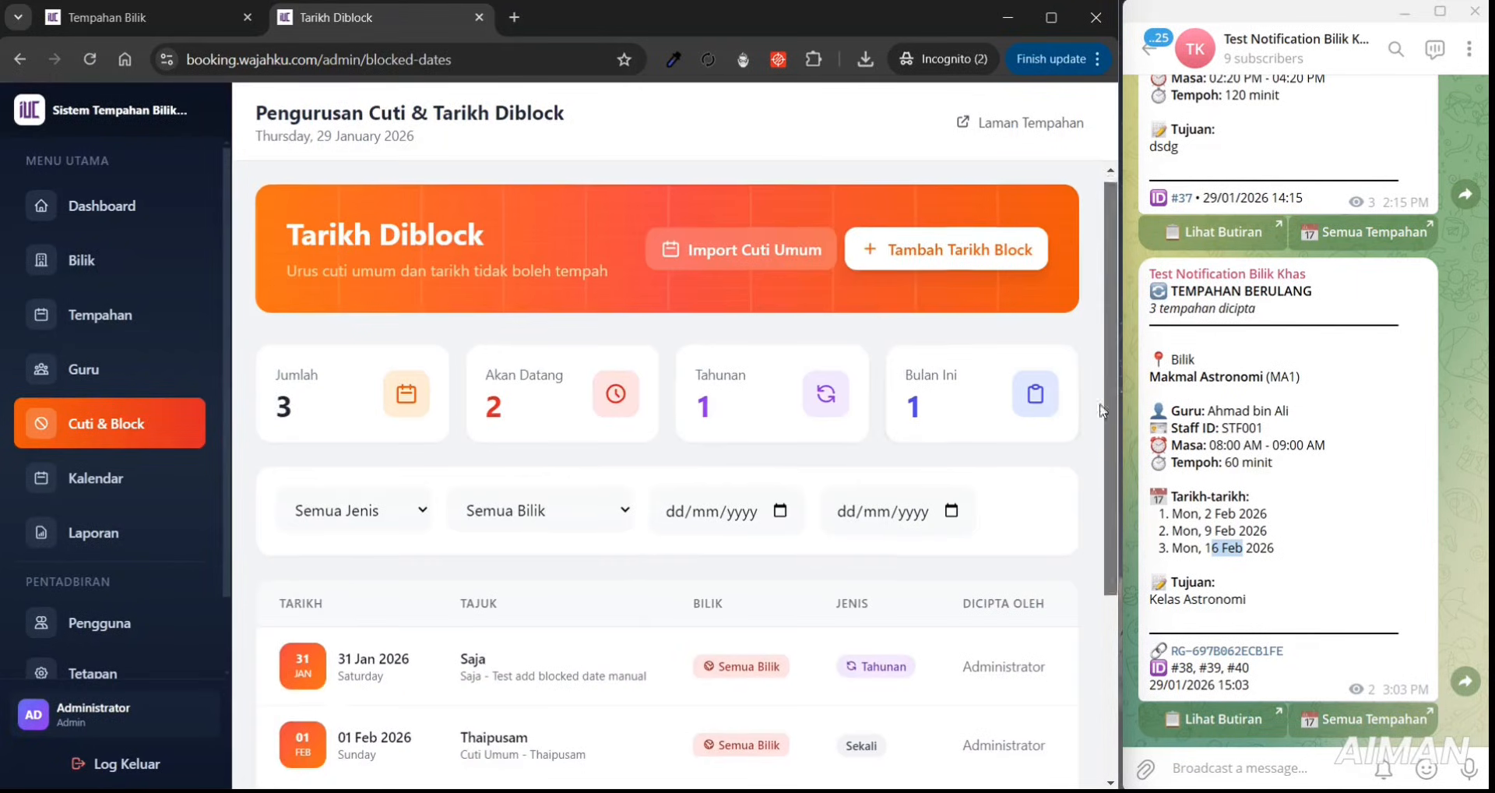
mouse_move(1087, 495)
mouse_down()
mouse_move(1088, 478)
mouse_move(1098, 491)
mouse_up()
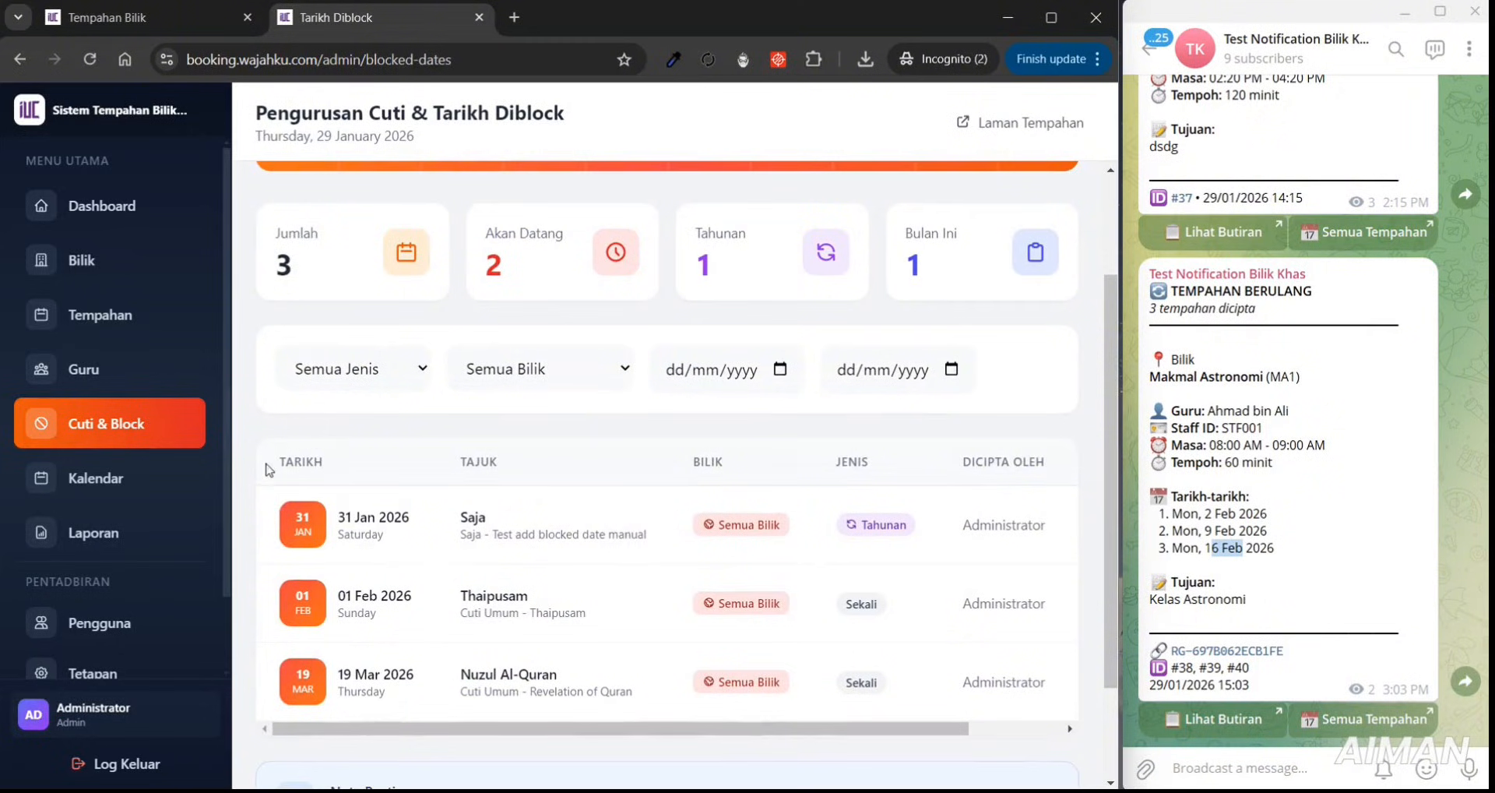
- Open the Kalendar and list all bookings on 29 January 2026
click(158, 477)
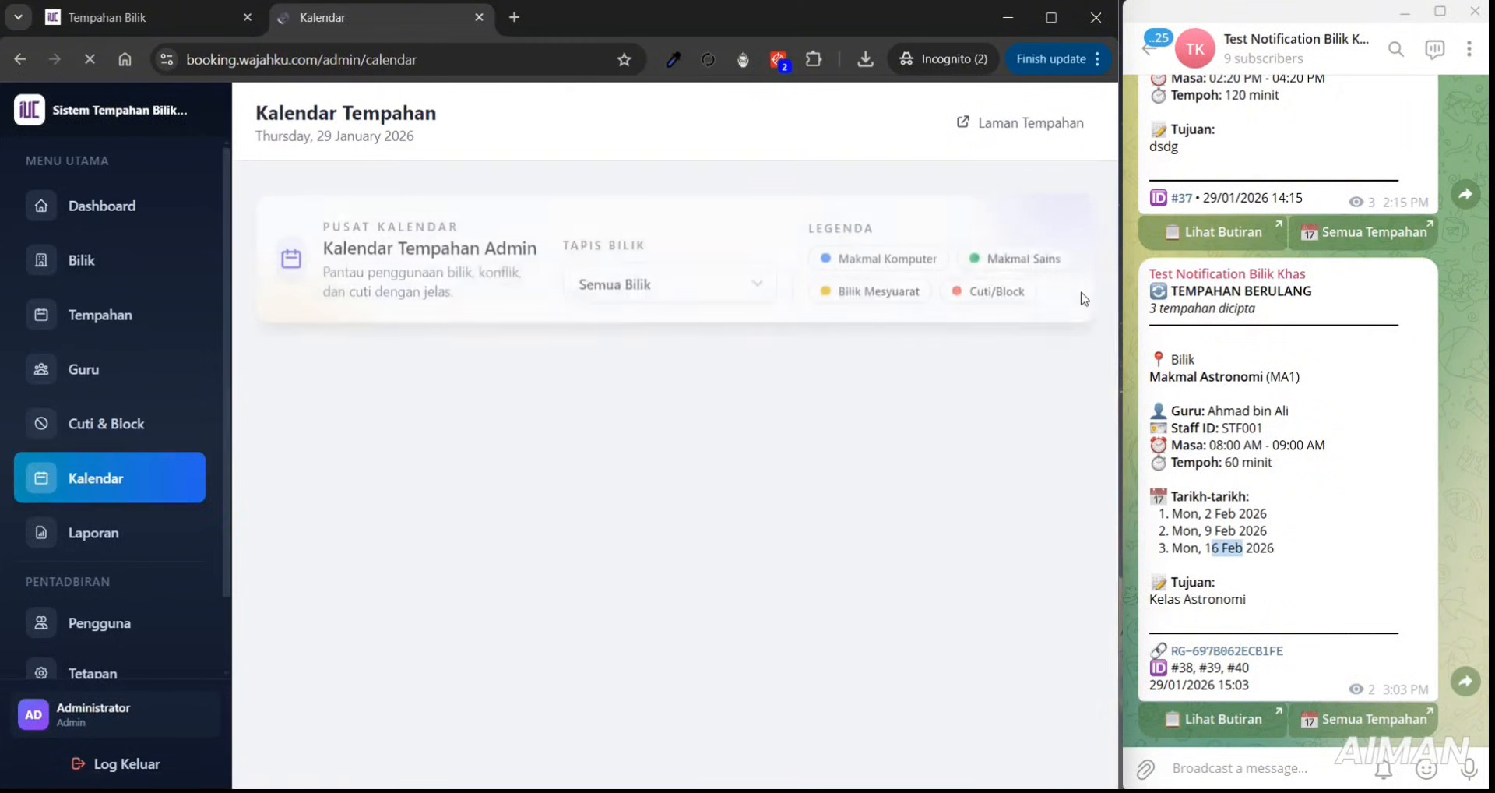
drag(1108, 271, 1098, 483)
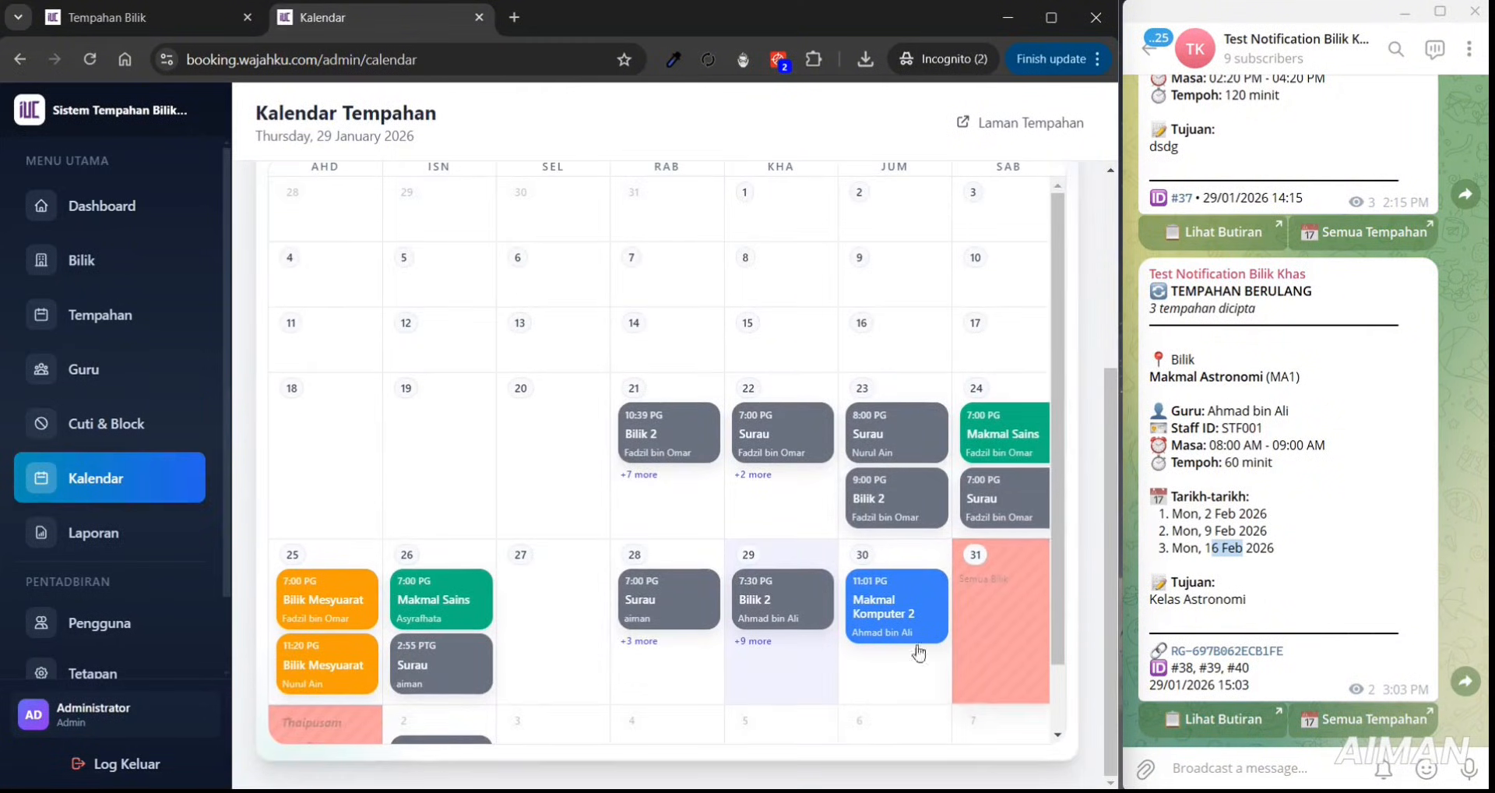
scroll(1042, 619, down, 1)
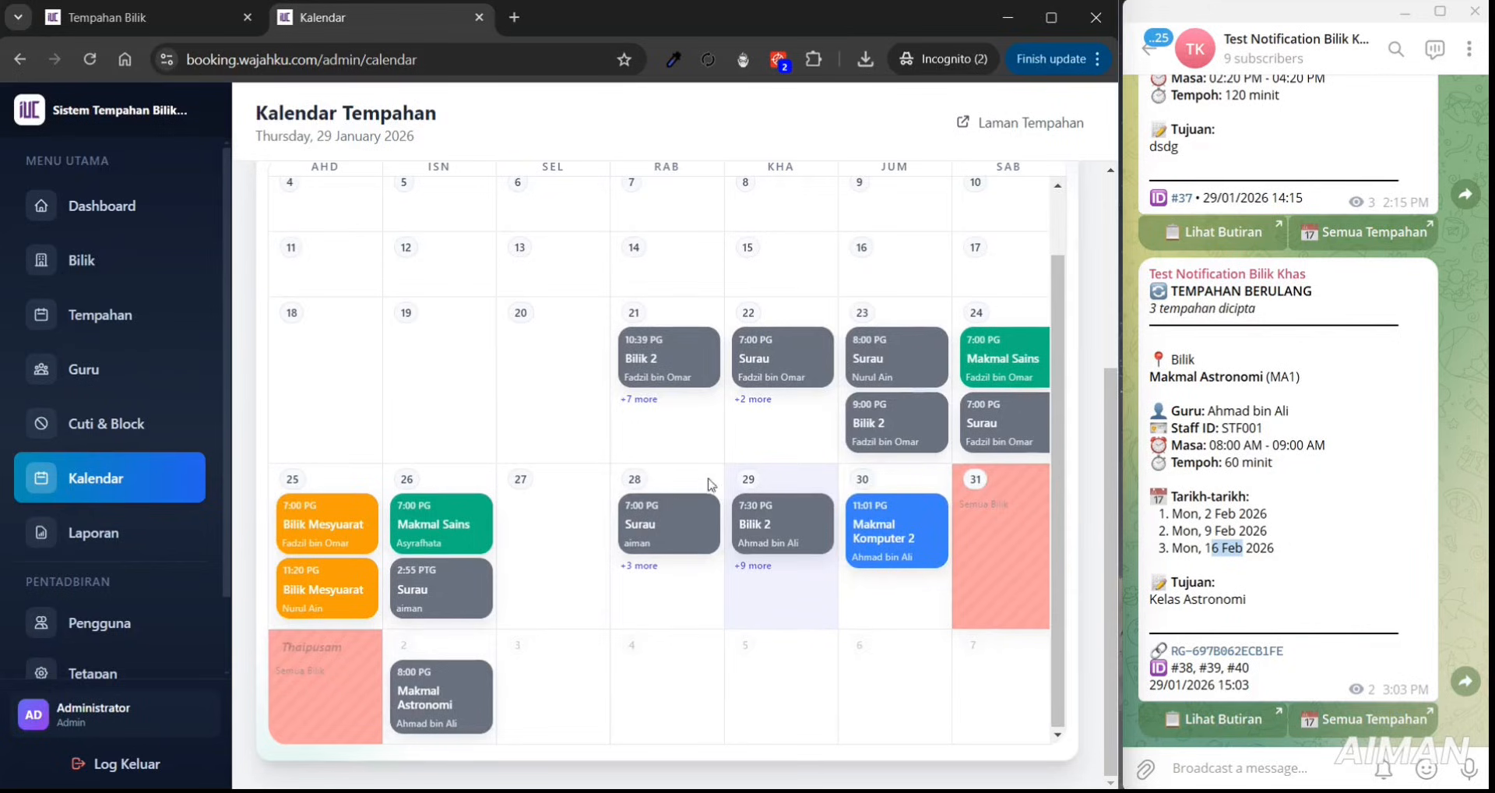
click(752, 565)
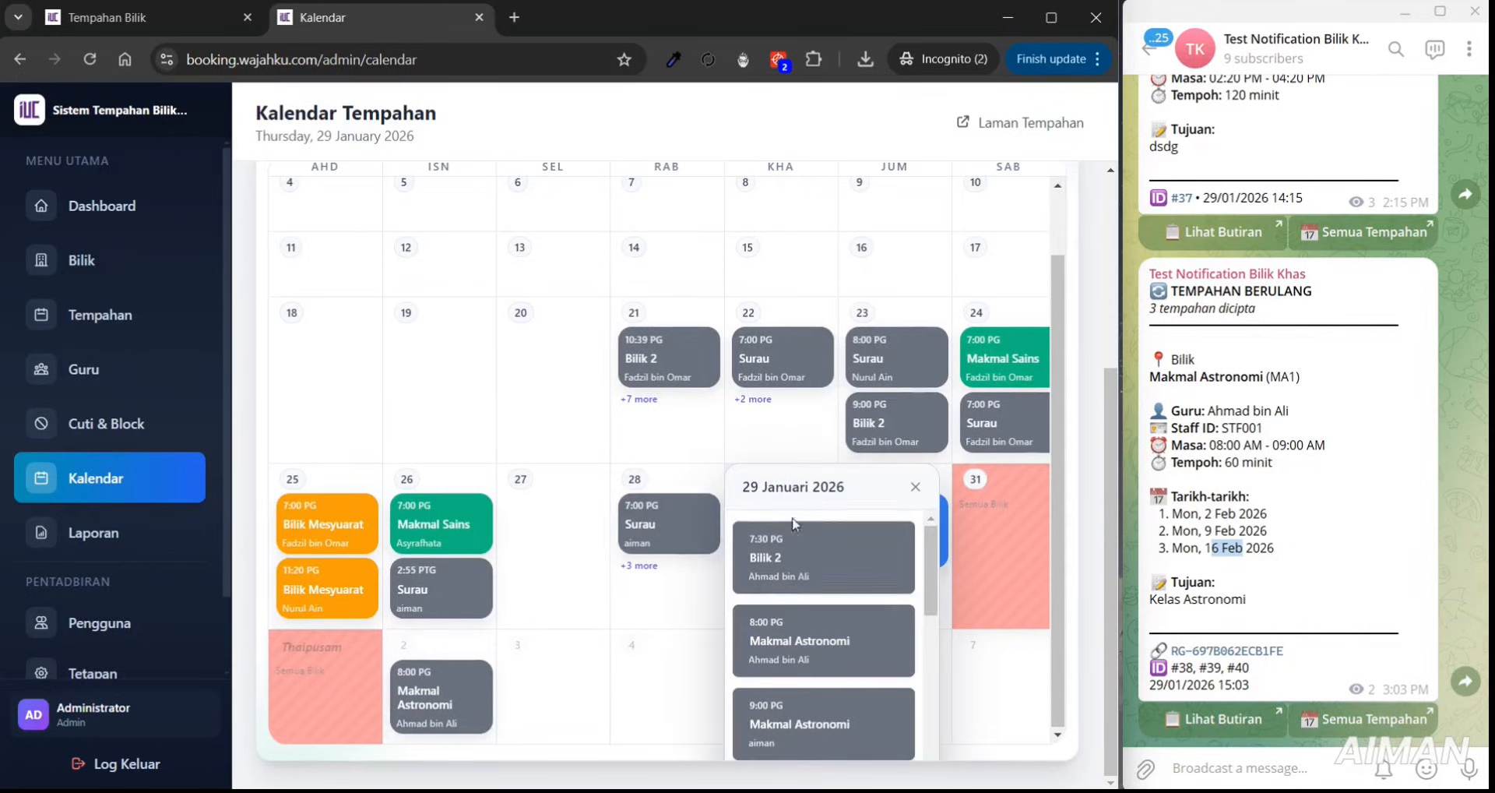
- Open the Laporan reports page and check the Export Laporan choices without exporting
click(151, 530)
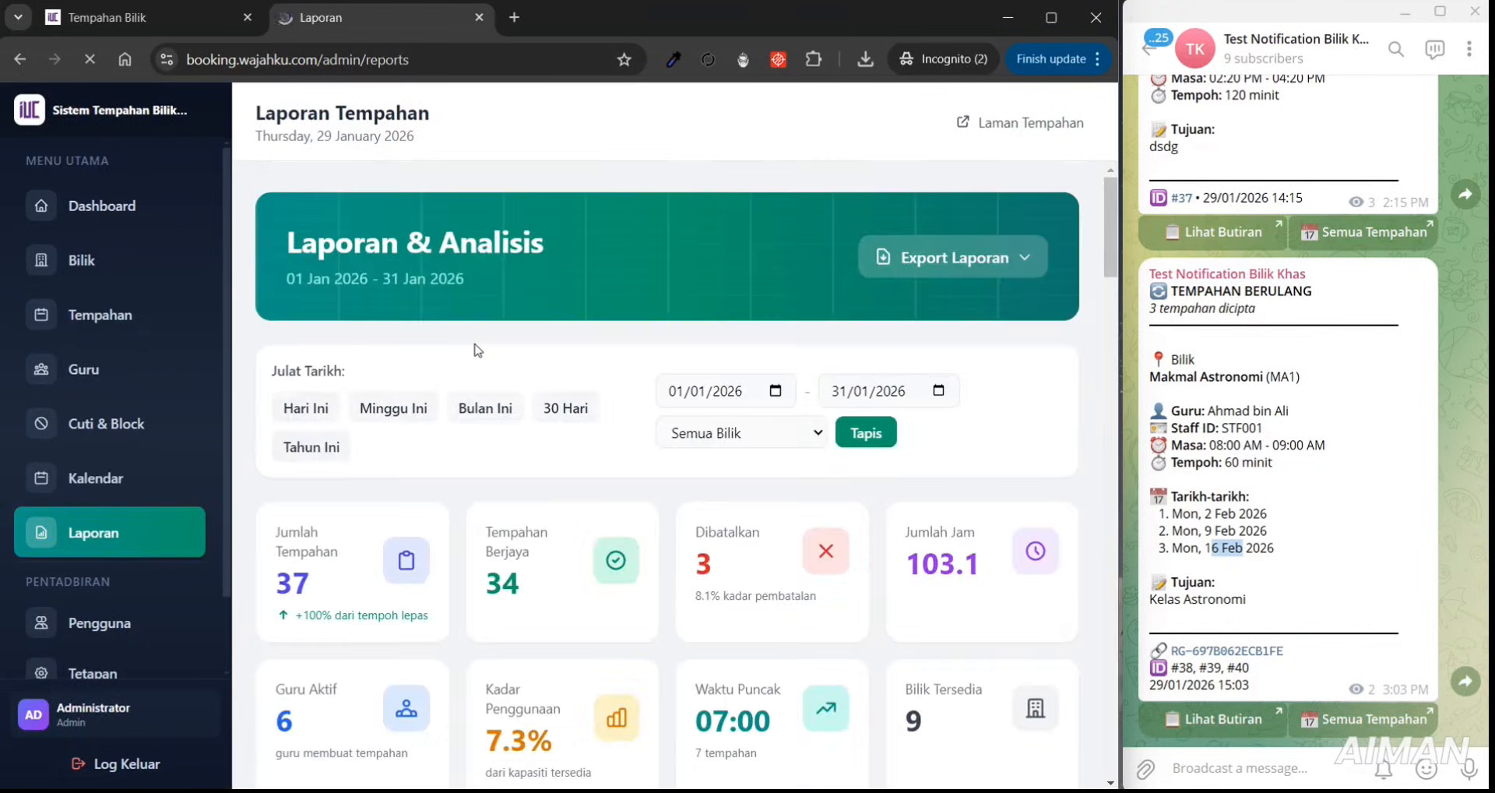
mouse_move(1101, 239)
mouse_down()
mouse_move(1109, 496)
mouse_move(1120, 233)
mouse_up()
click(1007, 263)
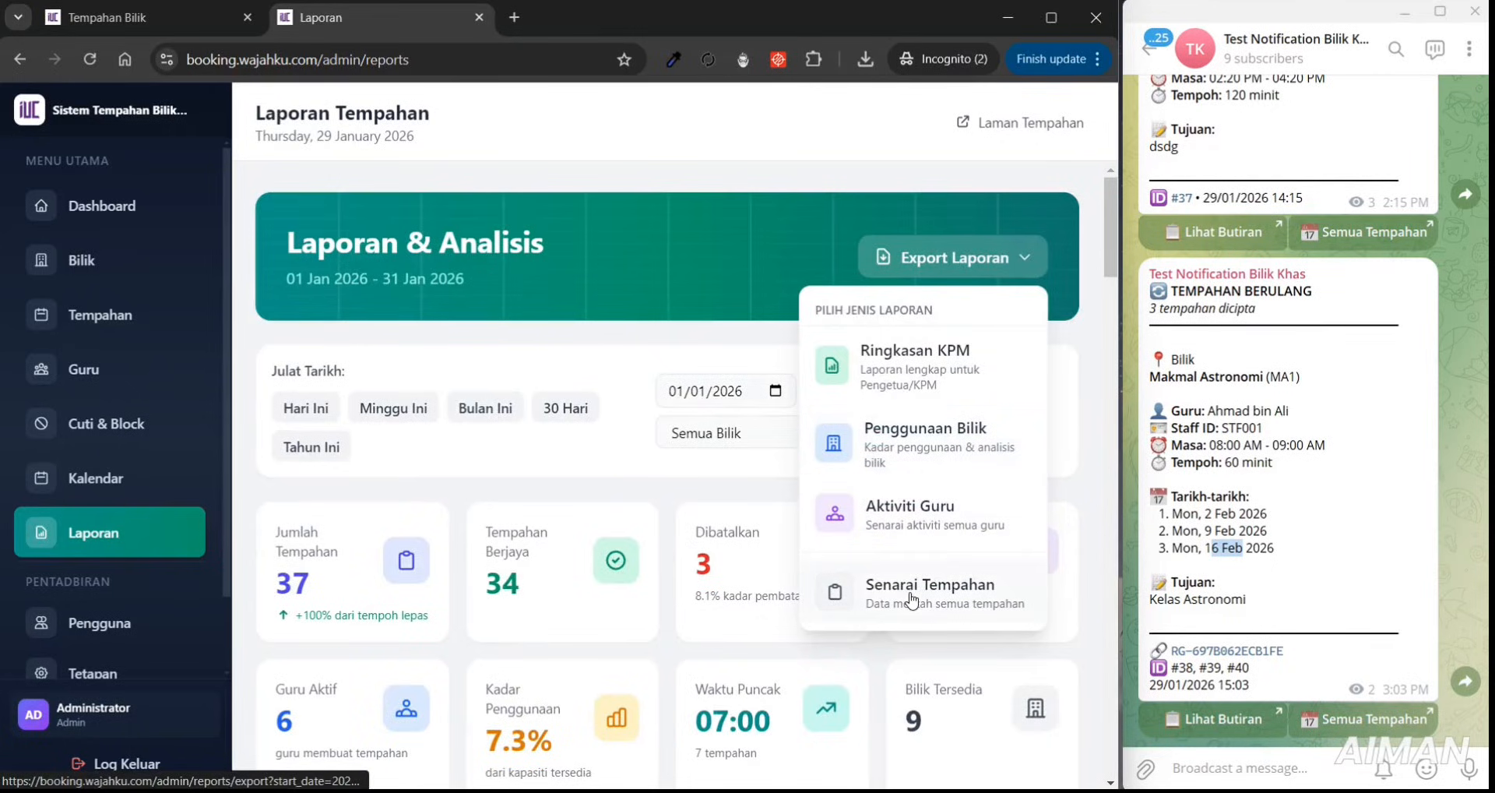
click(960, 177)
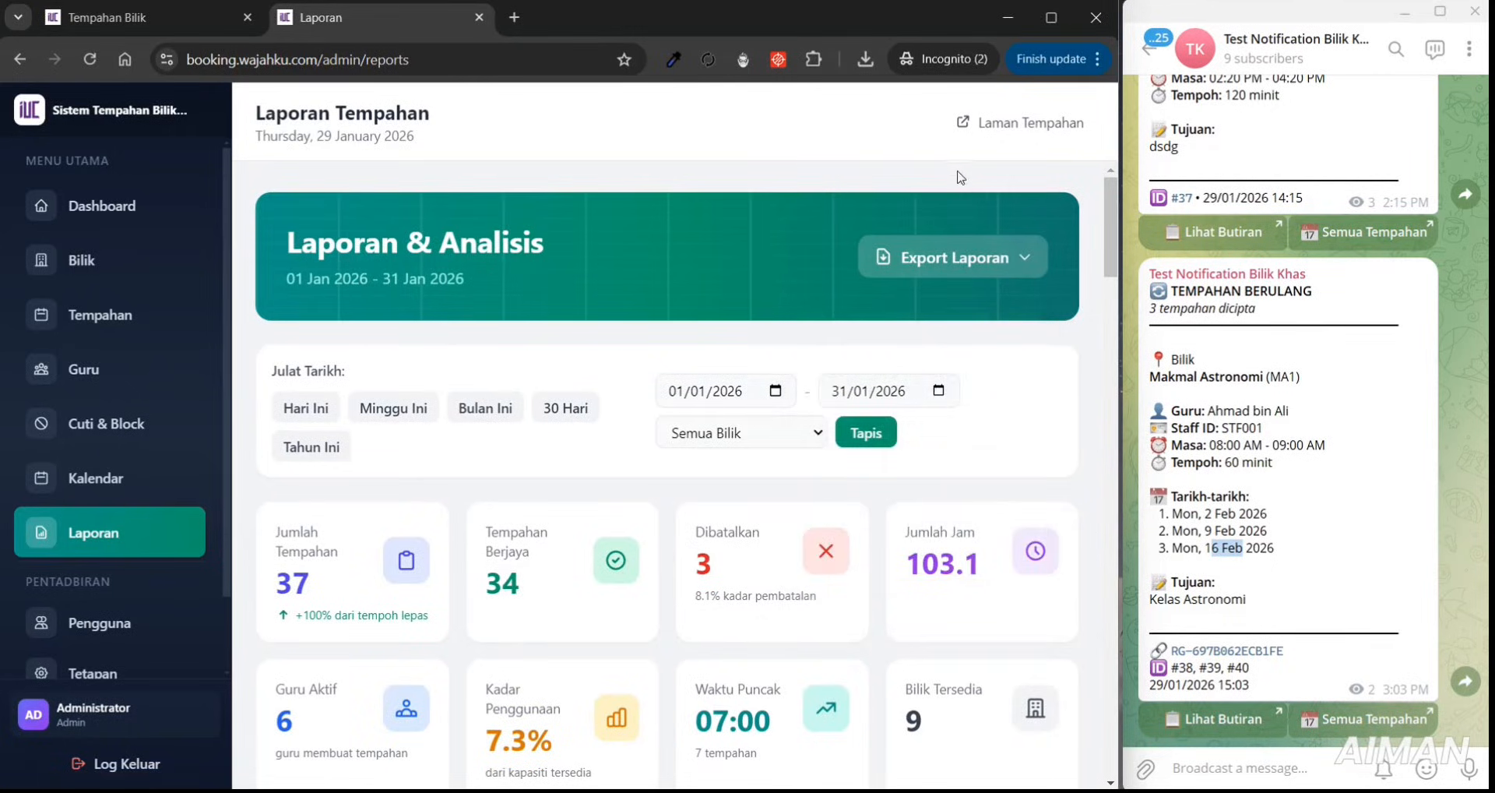